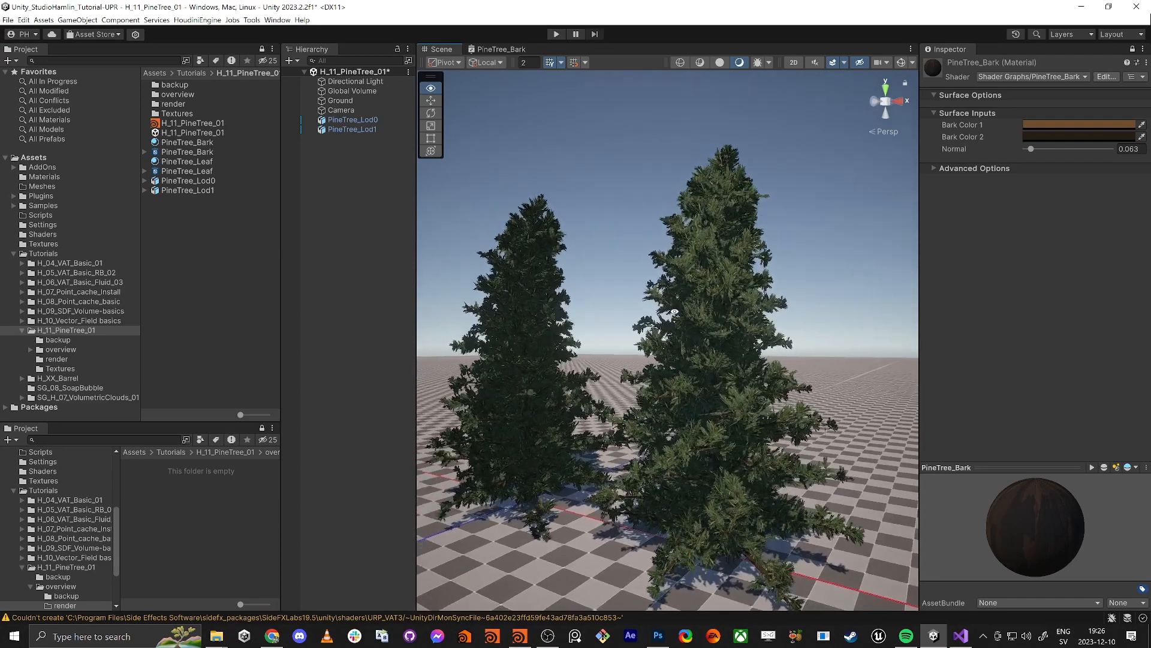
- Compare the two pine trees in the scene, selecting PineTree_Lod0 and PineTree_Lod1 in turn
left_click(634, 380)
right_click_drag(633, 380, 656, 273)
left_click(646, 253)
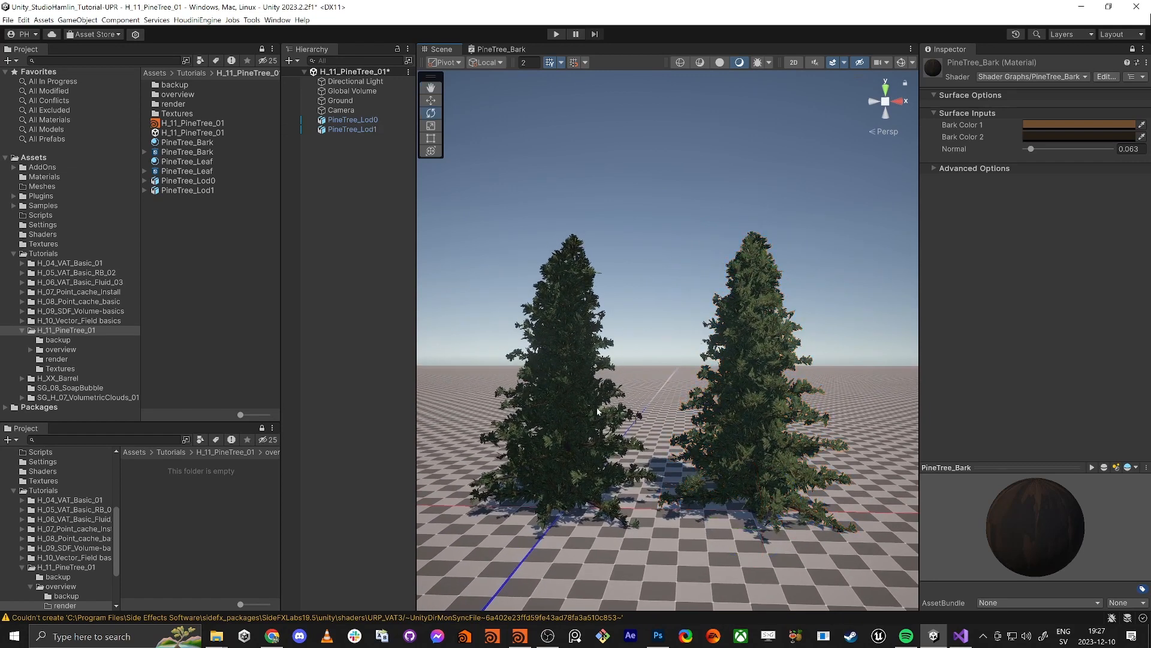
left_click(568, 423)
left_click(759, 397)
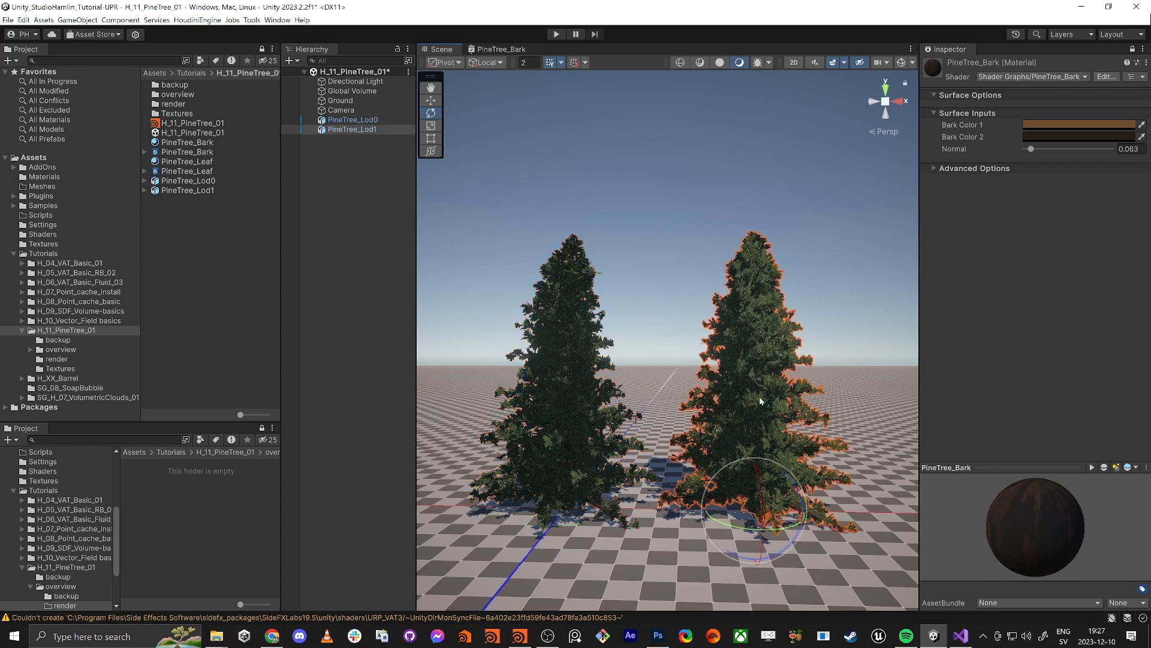
left_click(552, 379)
left_click(735, 403)
- Delete PineTree_Lod0 from the scene and move PineTree_Lod1 along the X axis into the place it occupied
left_click(572, 413)
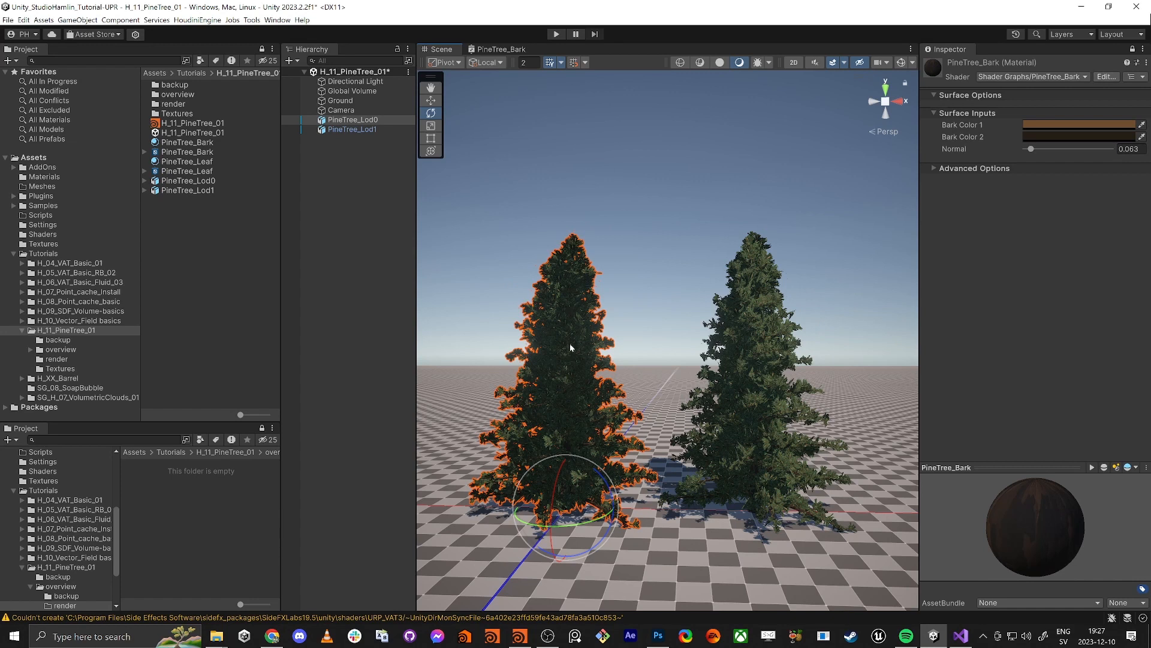
key("Delete")
left_click(761, 430)
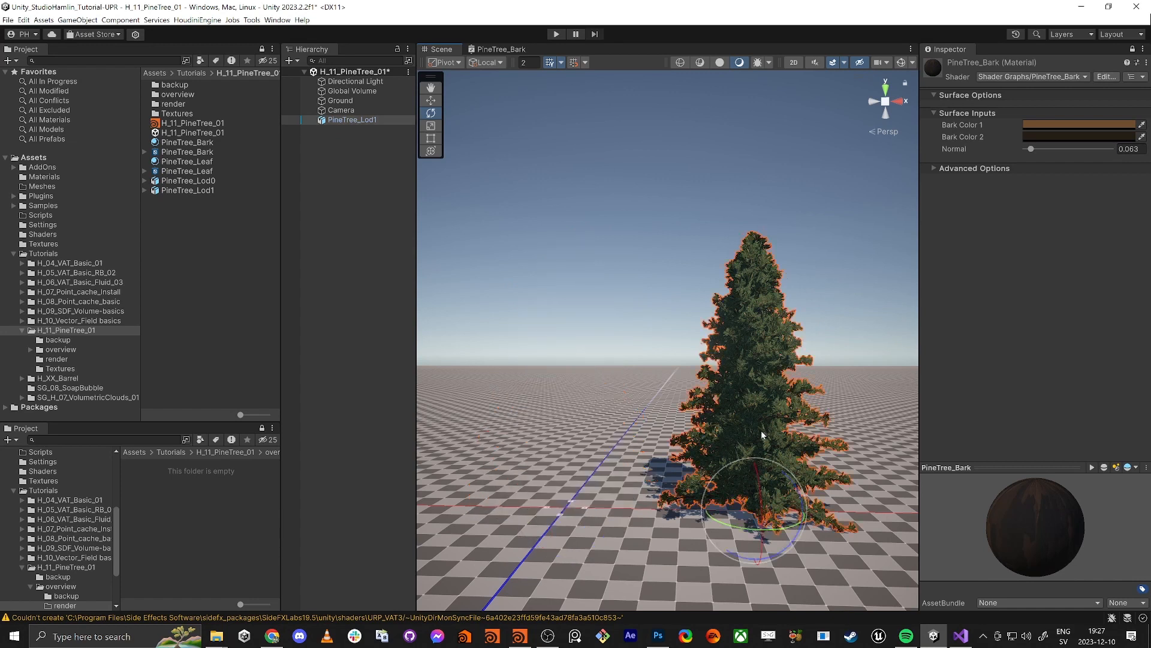
key("w")
left_click_drag(786, 505, 624, 500)
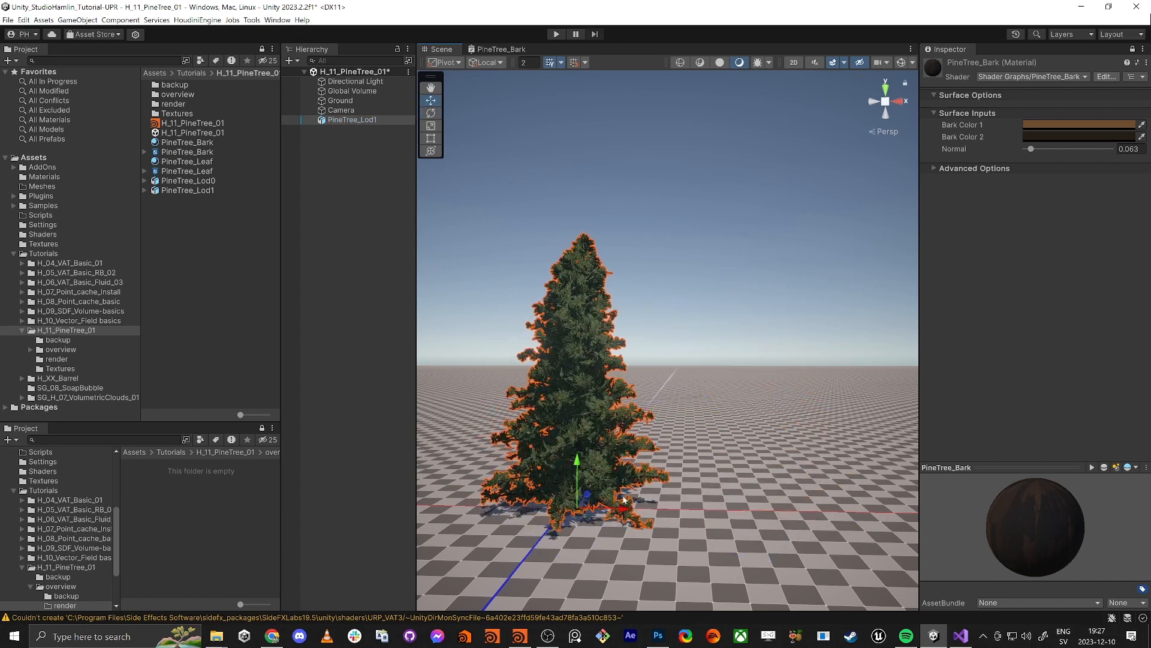
- Switch to Houdini, maximize the network editor and select the chain from tree_controller1 through tree_leaf_generator1 for review
key("alt+Tab")
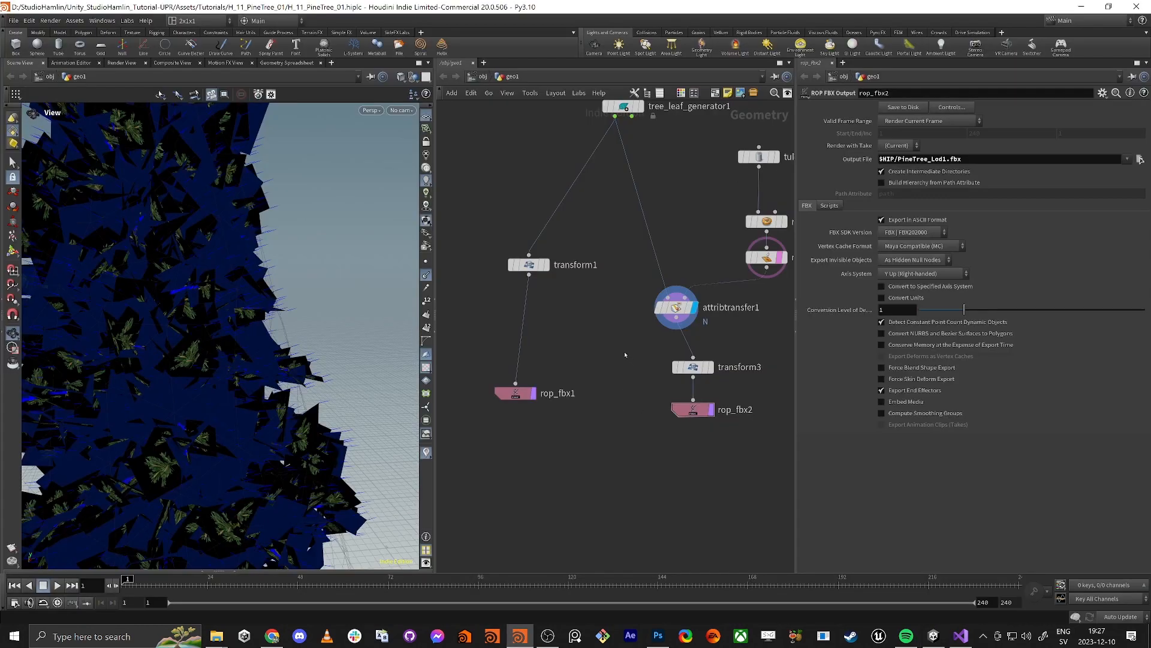
middle_click_drag(625, 355, 637, 422)
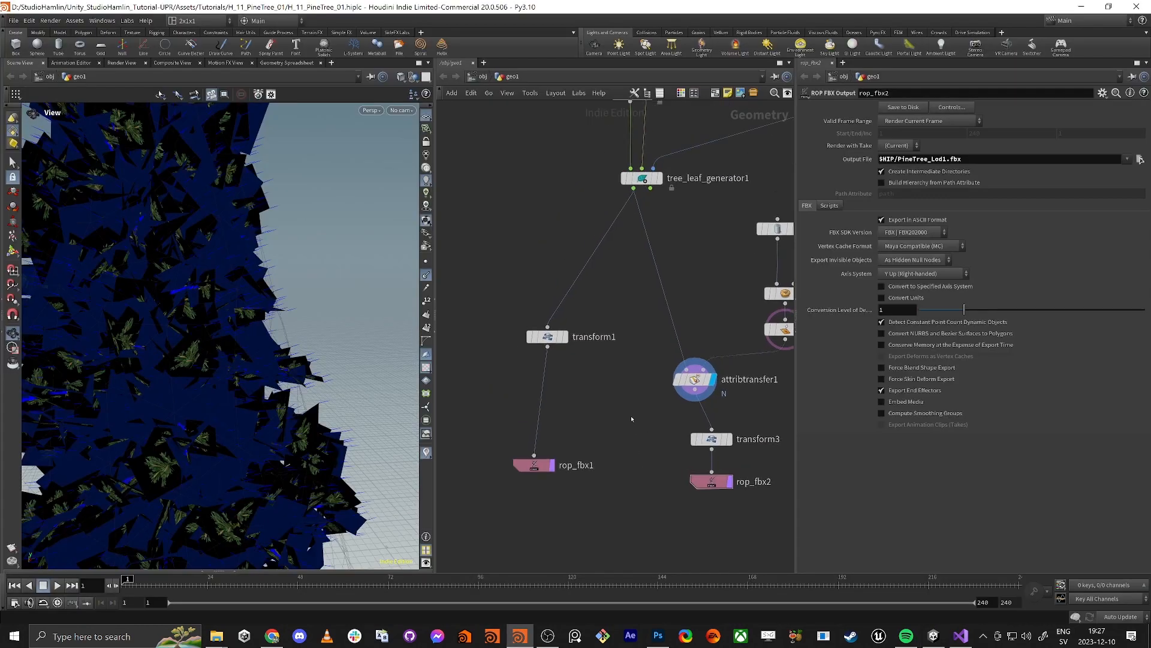
key("ctrl+b")
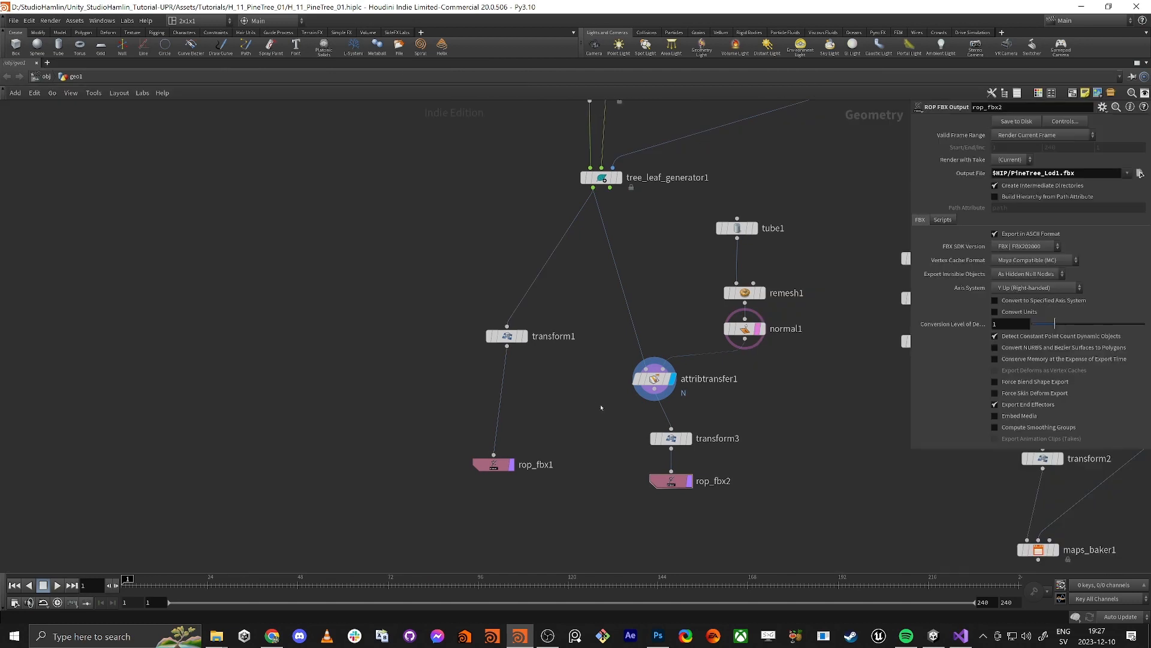
scroll(539, 386, "down", 10)
scroll(470, 334, "up", 5)
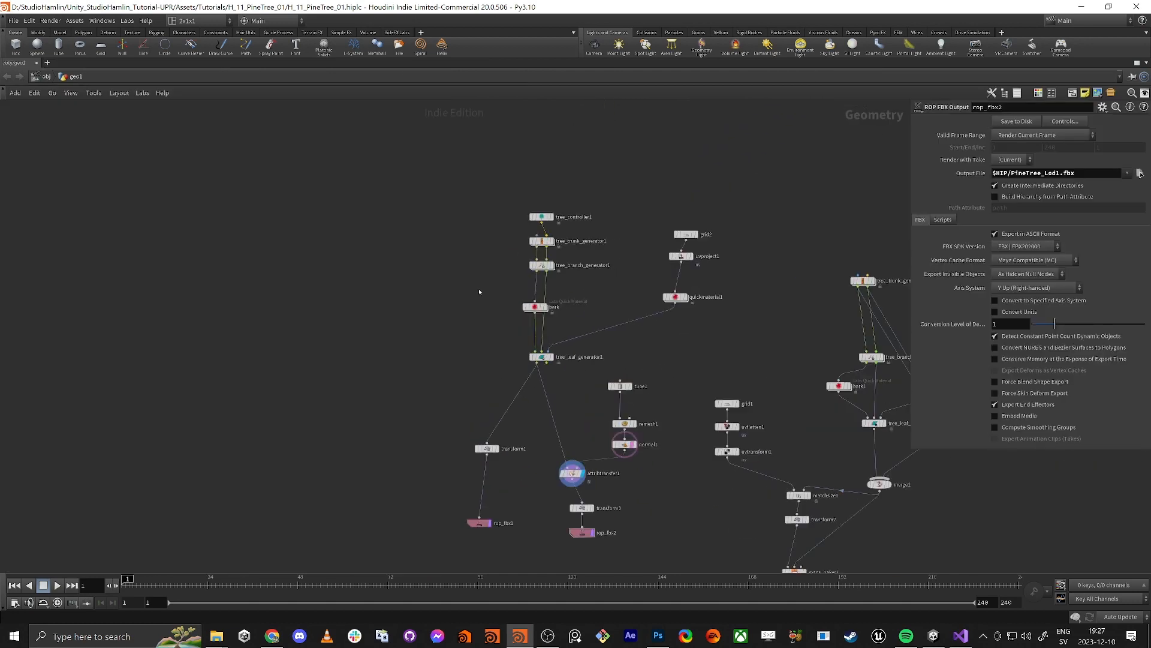
left_click_drag(496, 180, 585, 369)
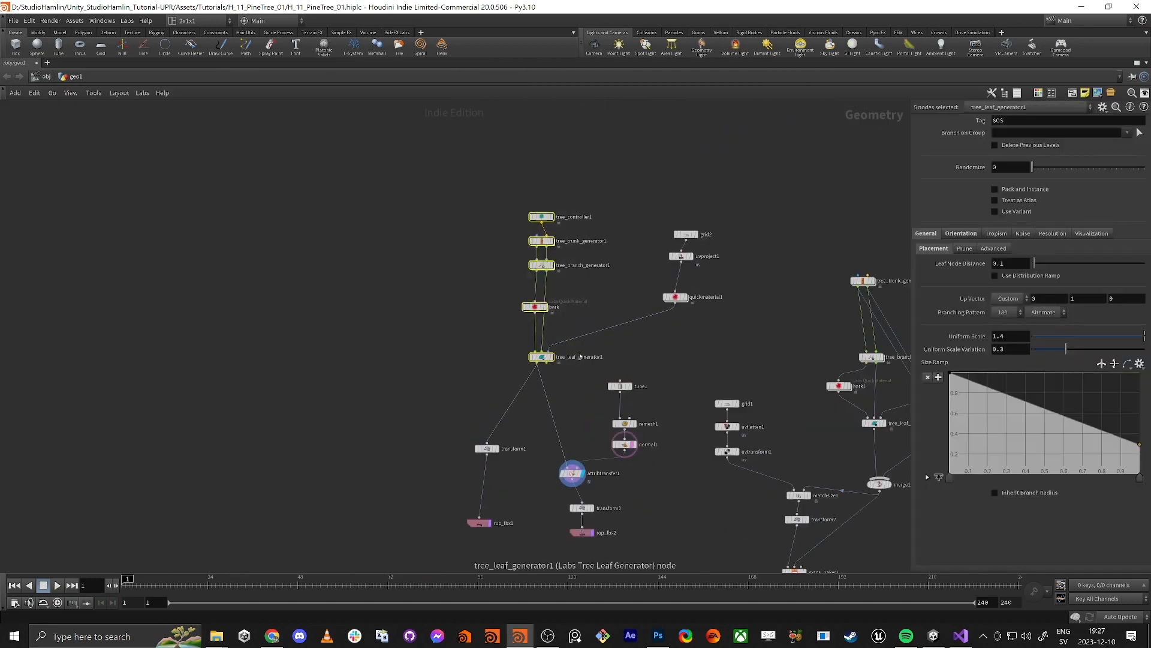
- Examine the grid2, uvproject1 and quickmaterial1 leaf branch and the grid1, uvflatten1 and uvtransform1 branch of the network
scroll(581, 360, "up", 2)
left_click_drag(722, 332, 833, 128)
left_click_drag(733, 268, 630, 224)
key("a")
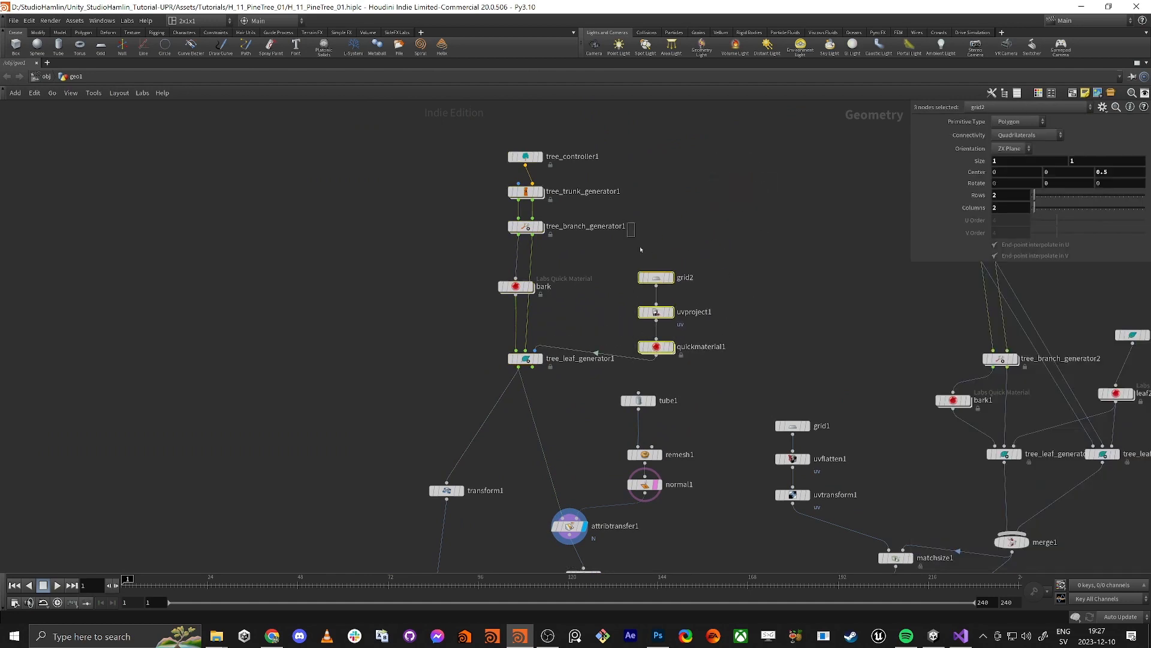
left_click(668, 352)
middle_click_drag(830, 379, 593, 265)
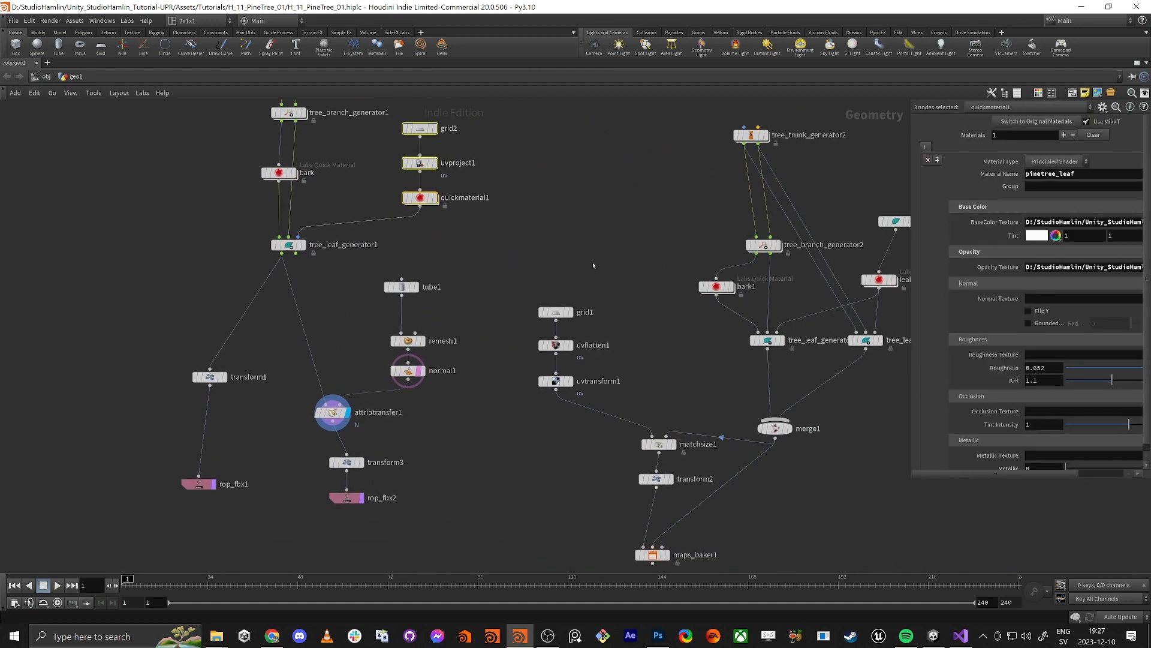
left_click_drag(551, 295, 590, 390)
middle_click_drag(726, 379, 612, 409)
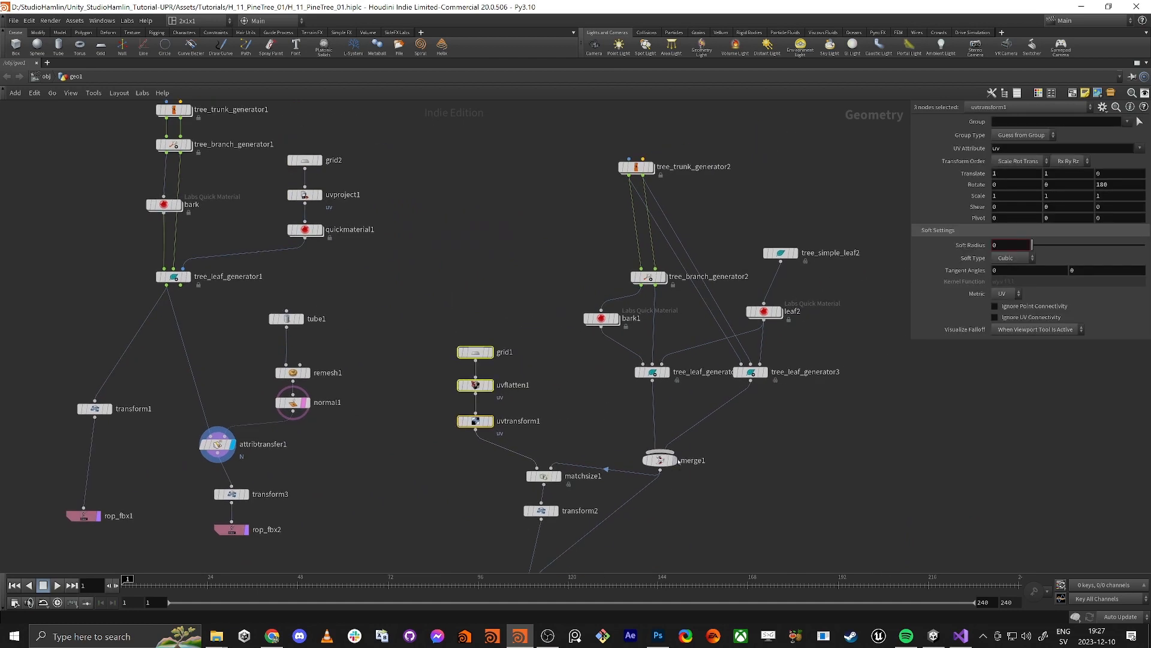
- Display merge1, restore the split pane layout, frame the small branch model and toggle the point normals display
left_click(660, 460)
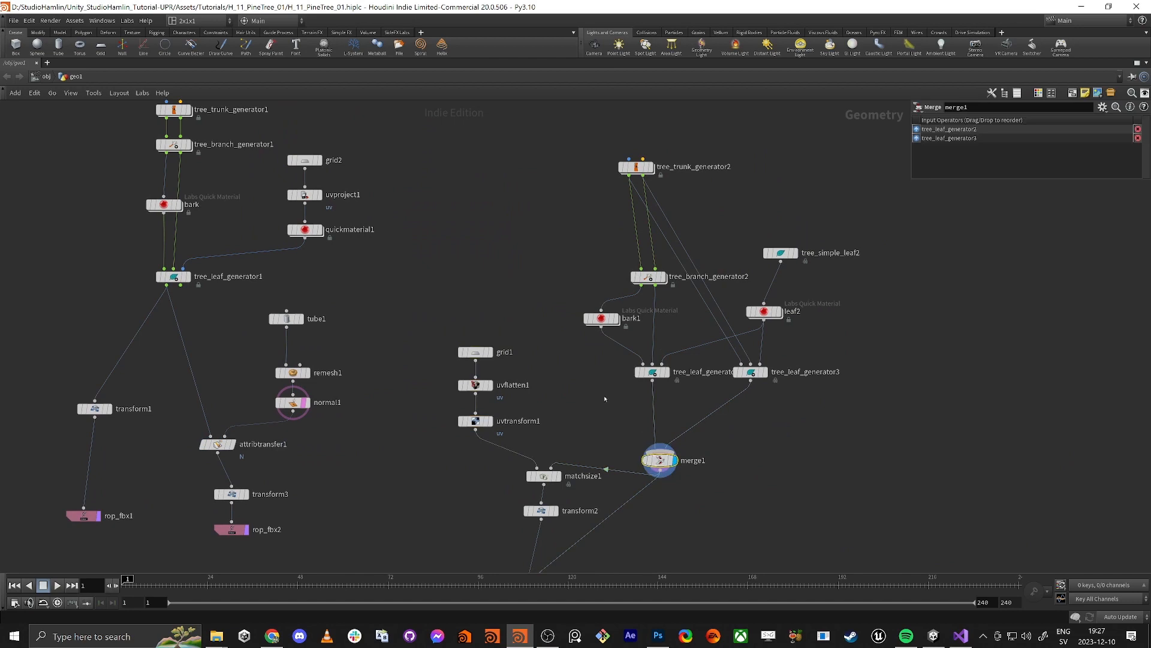
key("ctrl+b")
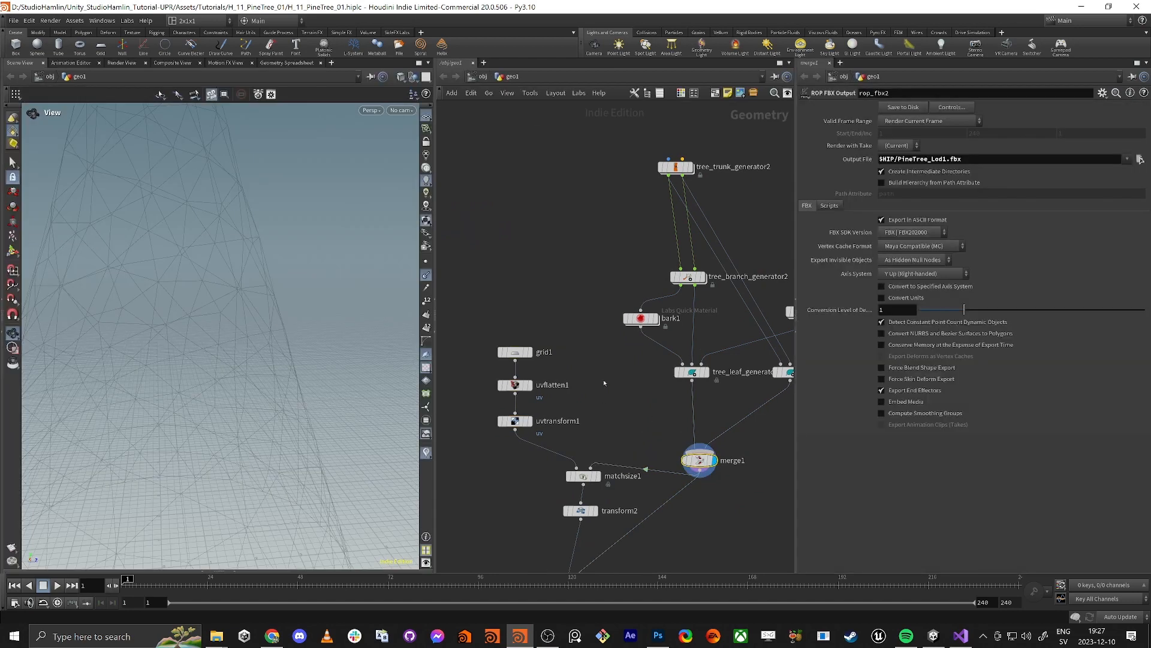
key("f")
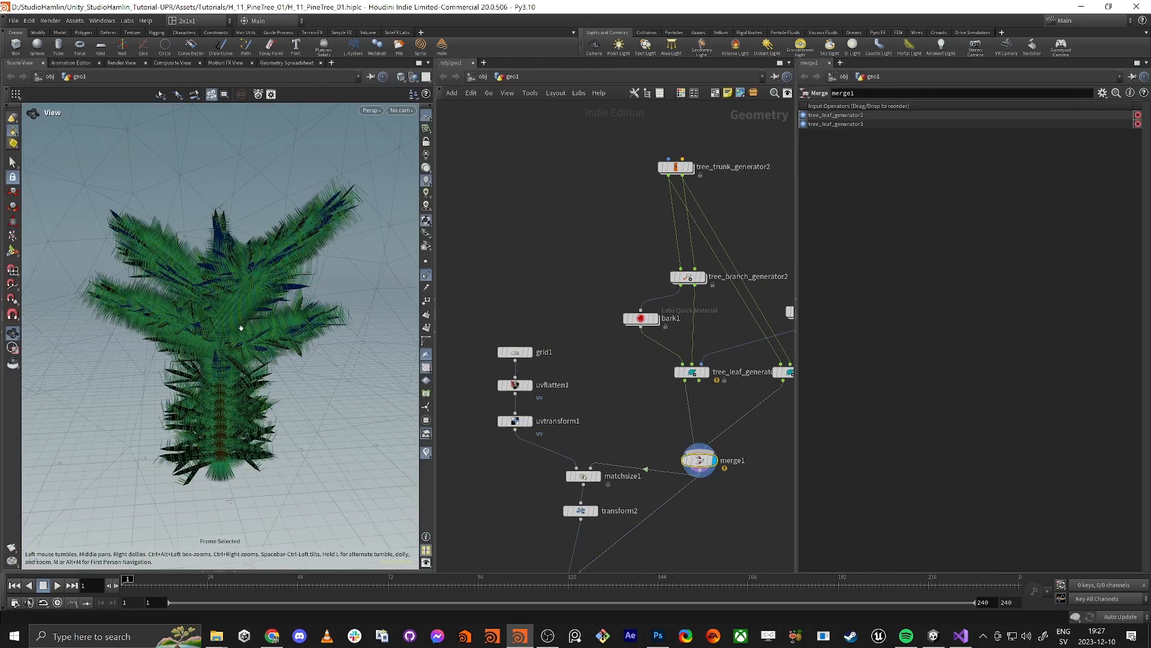
left_click_drag(241, 328, 383, 315)
left_click(427, 275)
scroll(285, 303, "down", 3)
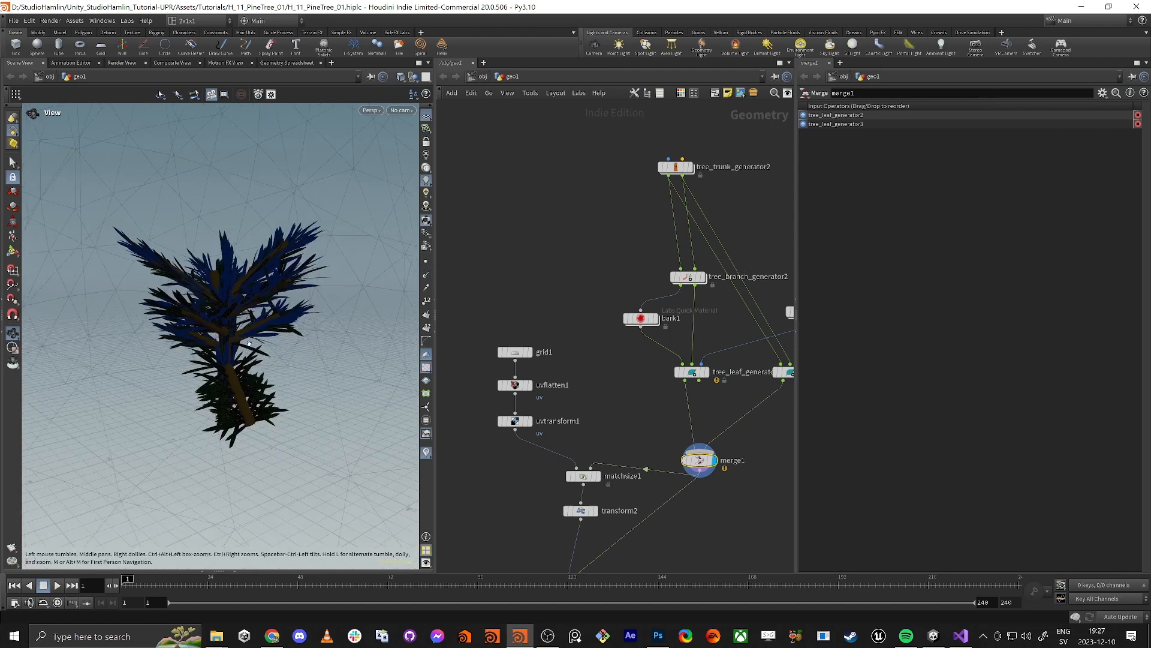
- Display the maps_baker1 node to inspect the branch against its bake plane and the bake settings
middle_click_drag(625, 553, 636, 443)
scroll(636, 443, "down", 2)
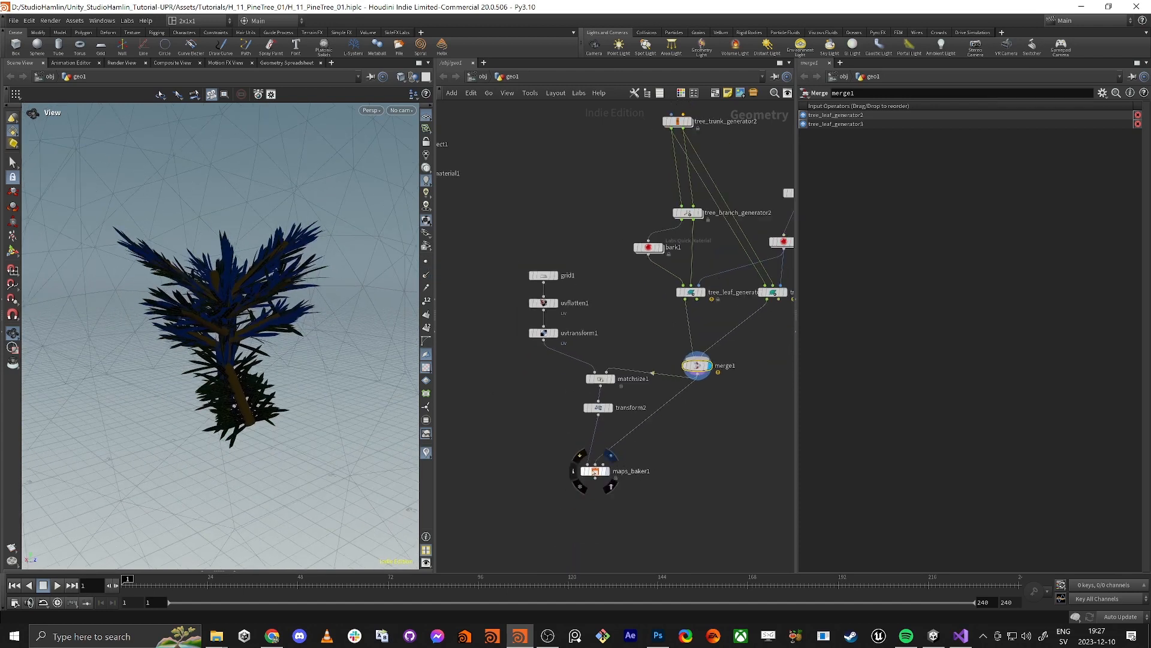
left_click(604, 471)
- Display and select quickmaterial1, framing the textured leaf card in the viewport
scroll(660, 461, "down", 3)
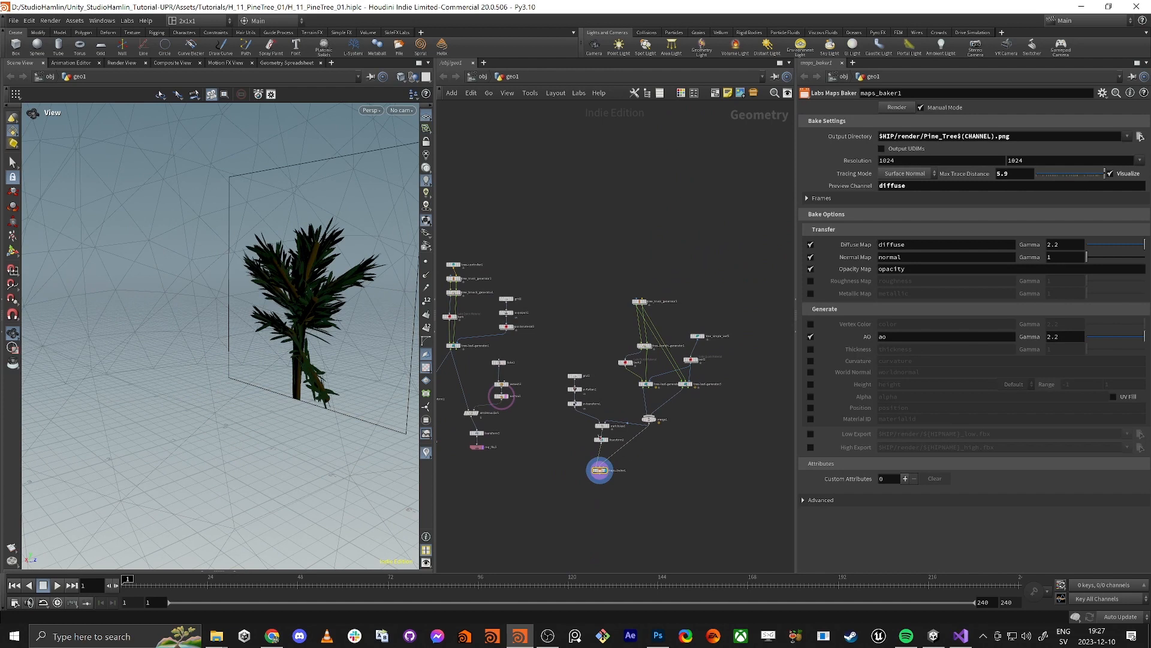
middle_click_drag(527, 340, 637, 343)
scroll(618, 338, "up", 7)
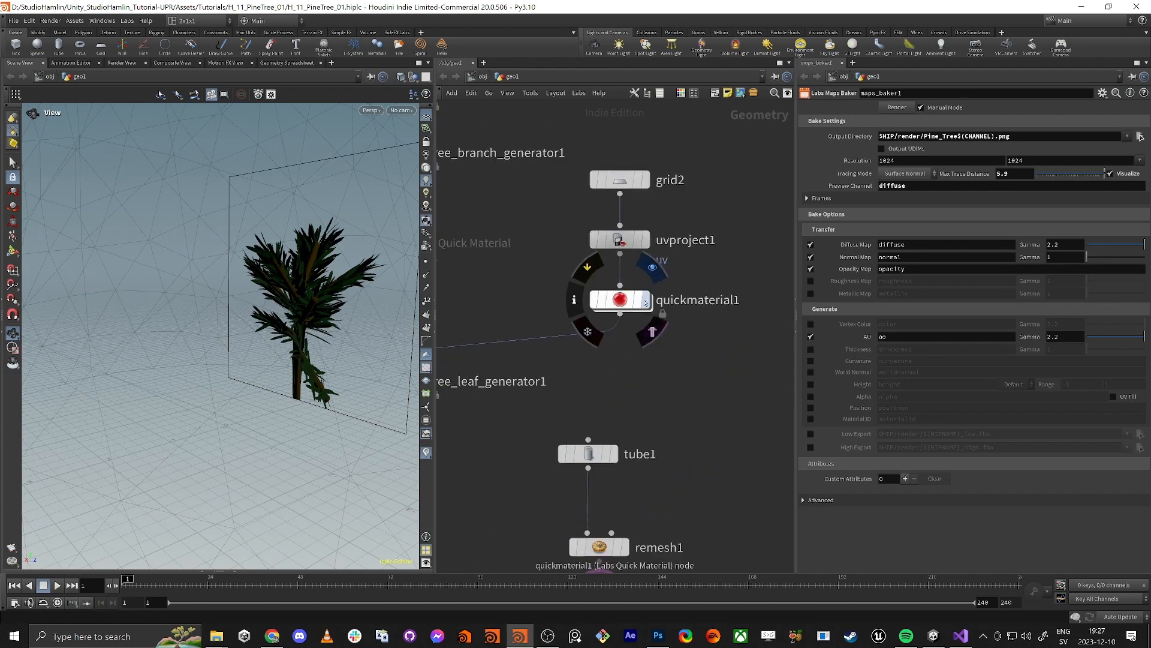
left_click(645, 300)
left_click(628, 305)
key("f")
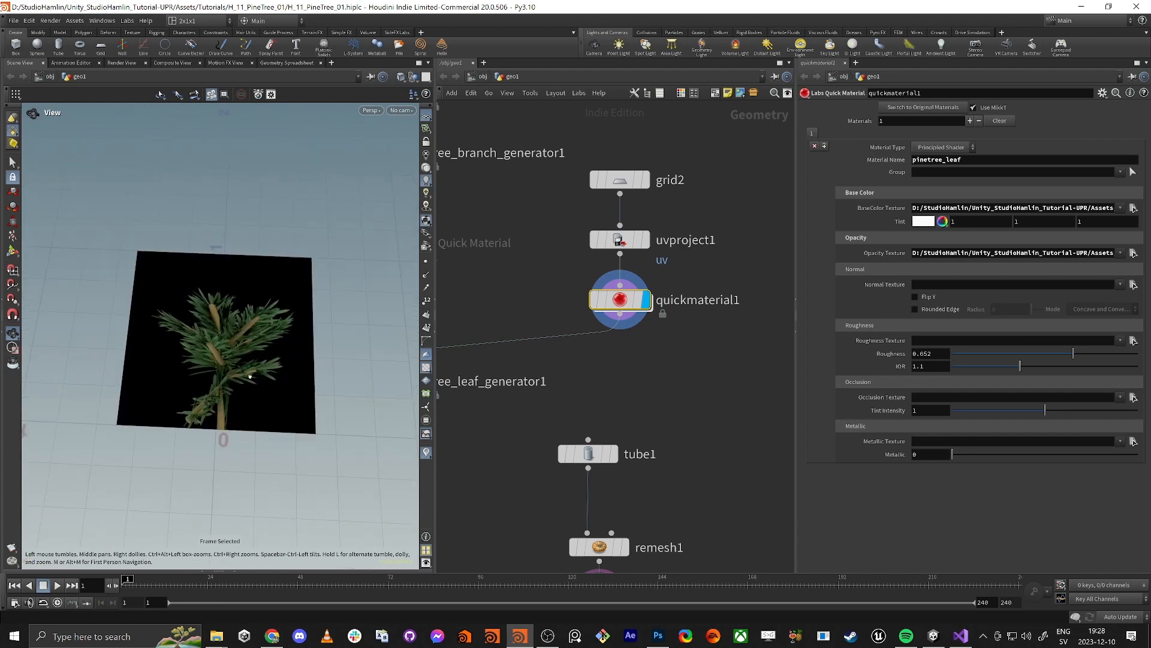
- Display and select the bark material node, framing the bare trunk and branches in the viewport
scroll(241, 376, "down", 3)
middle_click_drag(472, 420, 615, 426)
left_click(531, 265)
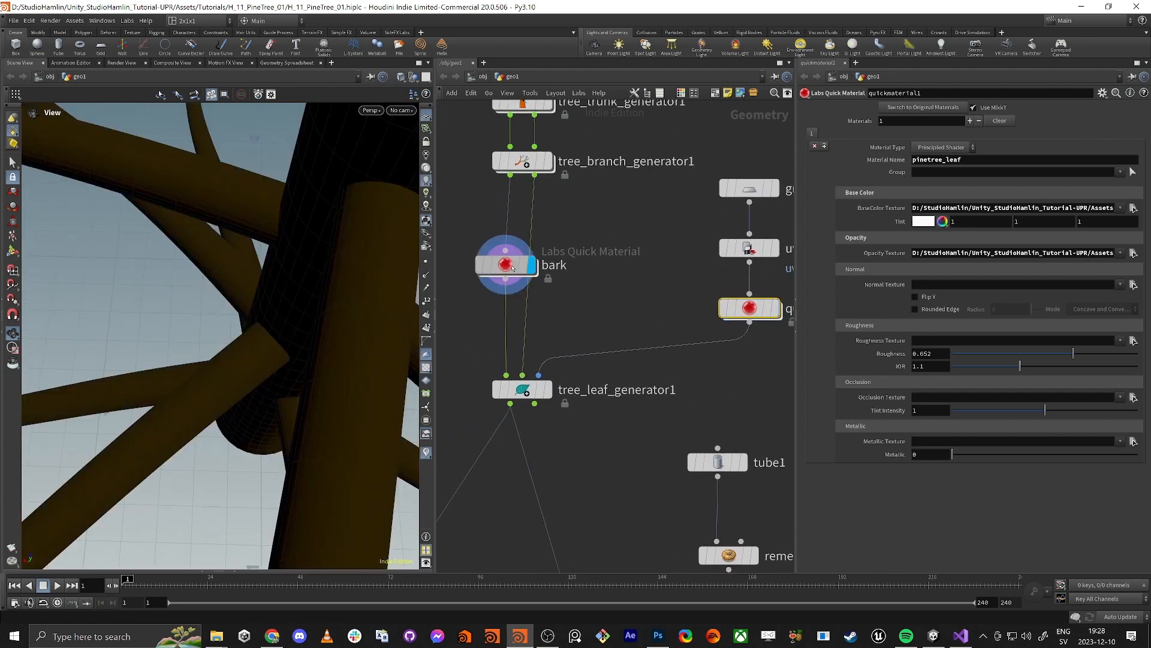
left_click(509, 265)
key("f")
left_click_drag(259, 294, 251, 347)
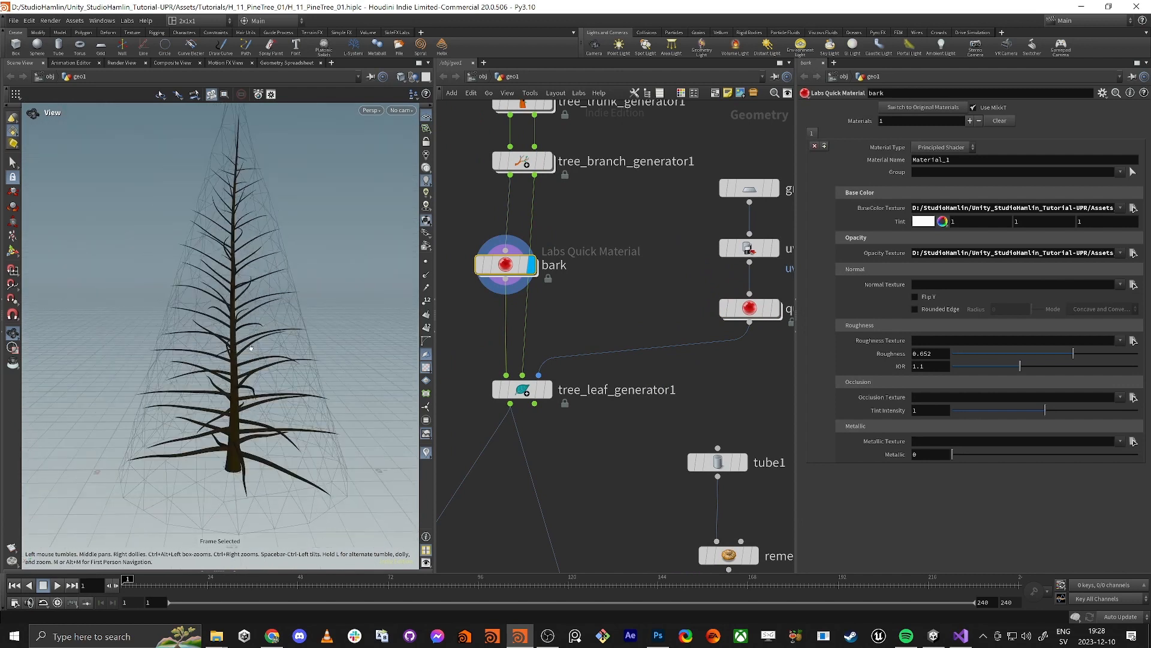
- Display and select tree_leaf_generator1 and inspect the whole tree covered with leaf cards
left_click(547, 390)
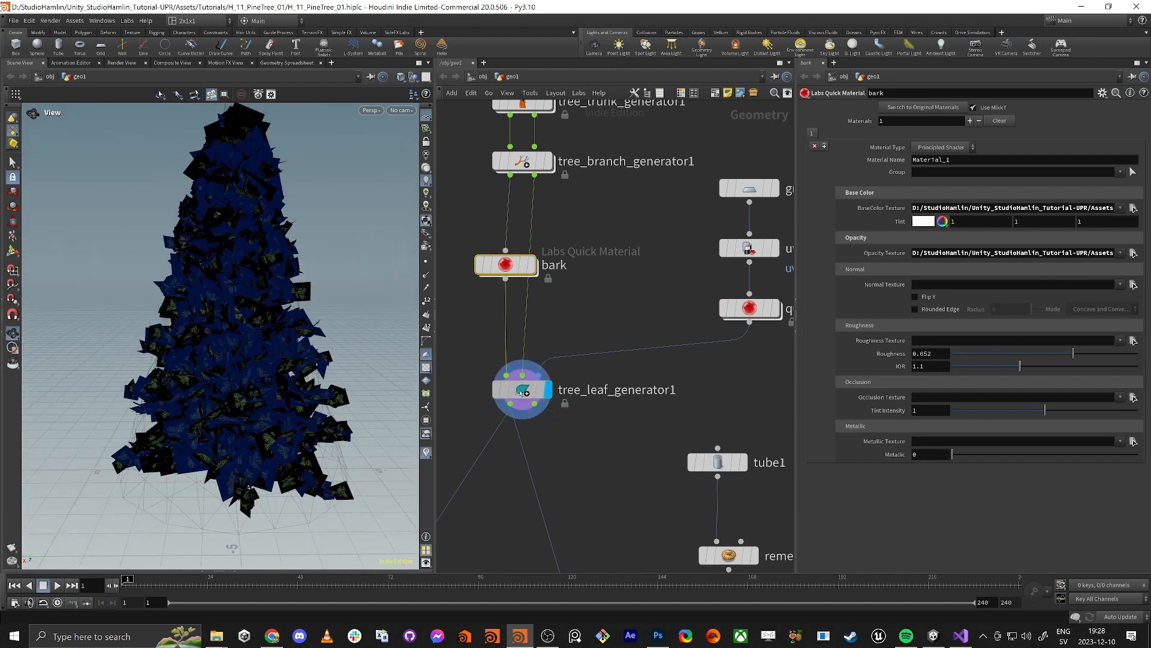
left_click(521, 390)
scroll(264, 373, "up", 4)
scroll(290, 342, "down", 5)
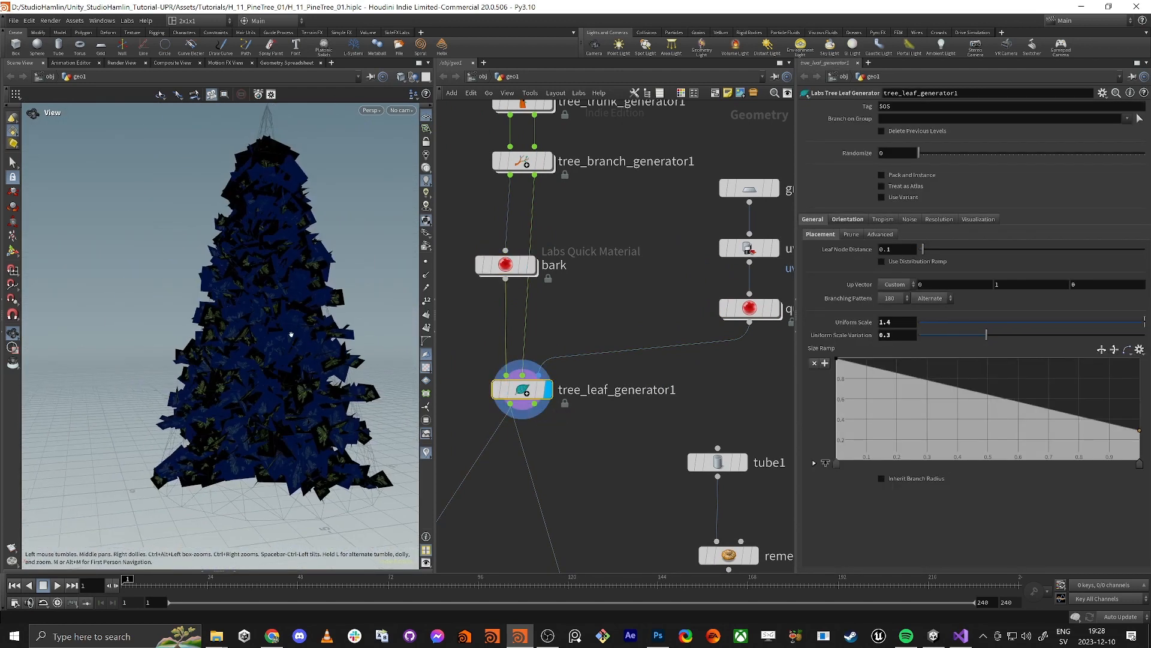
middle_click_drag(290, 334, 264, 298)
left_click_drag(264, 298, 240, 403)
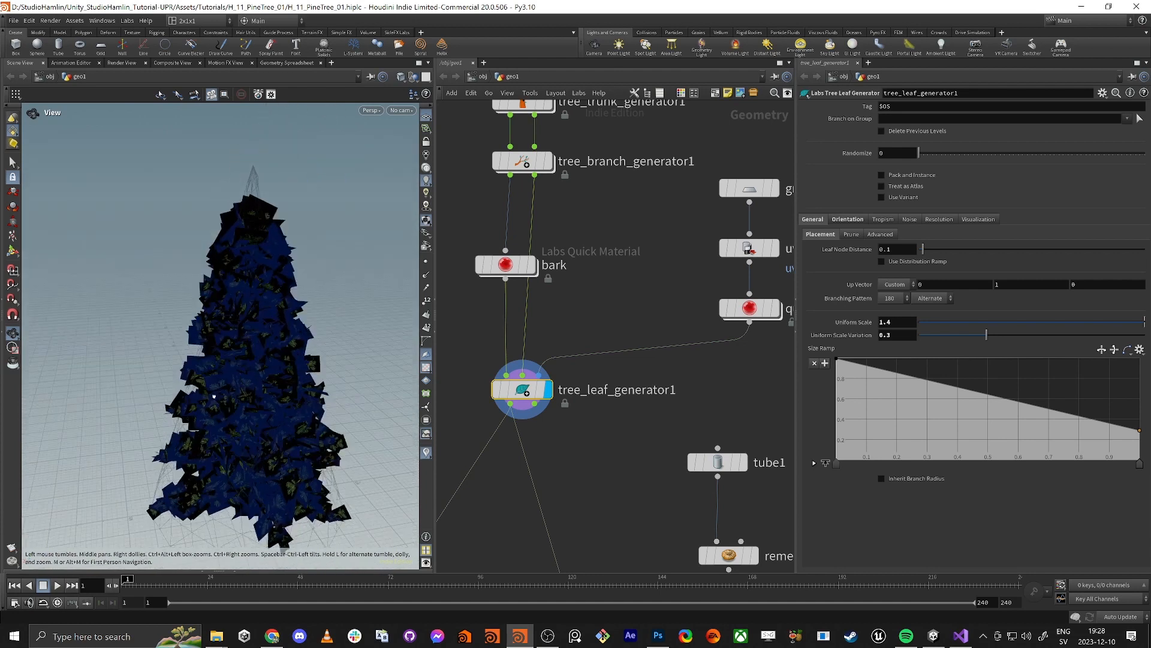
middle_click_drag(240, 403, 272, 306)
scroll(504, 453, "down", 3)
- Examine the normals on the leaf cards of tree_leaf_generator1 up close as the basis for the attribute transfer
middle_click_drag(493, 534, 532, 388)
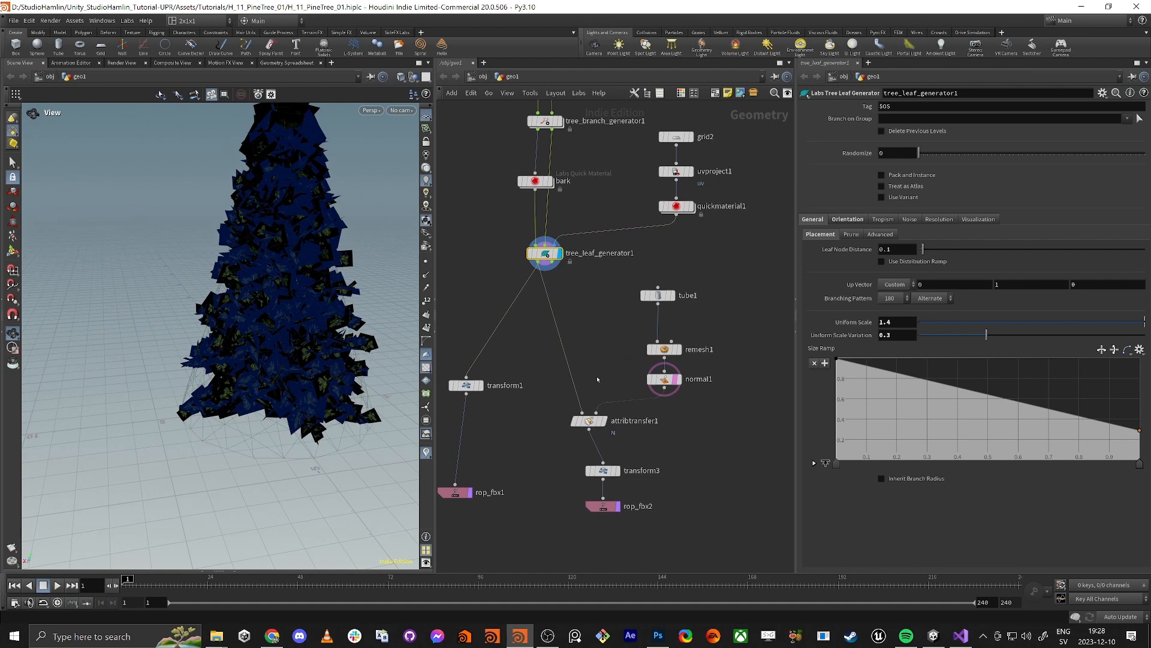
scroll(607, 389, "up", 2)
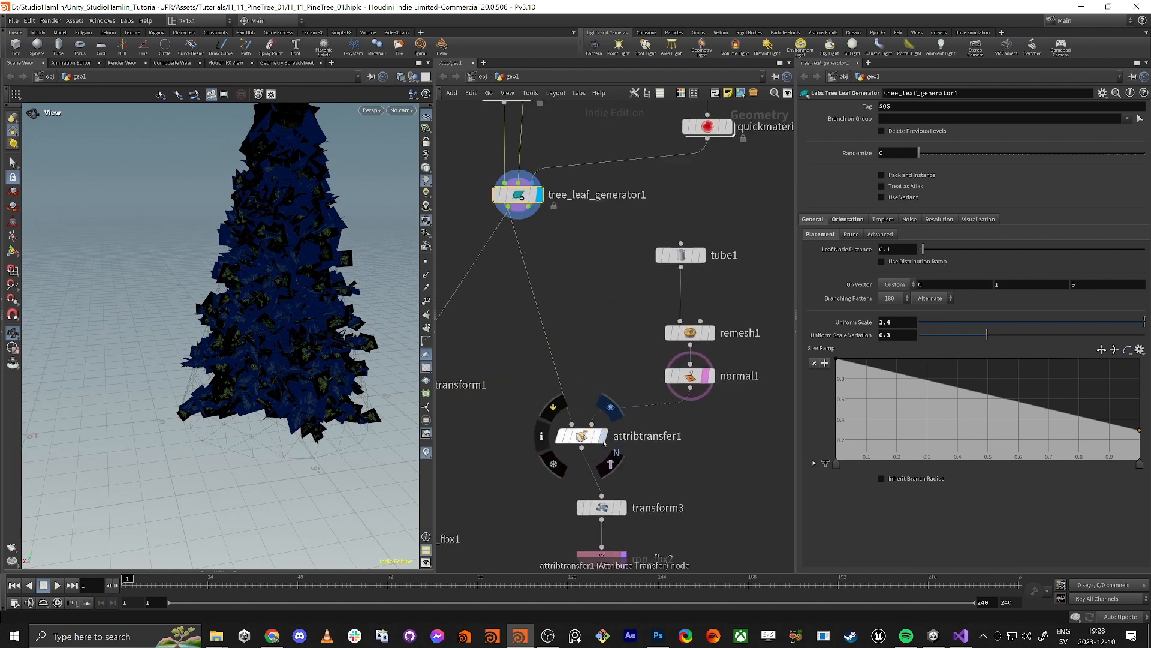
scroll(372, 260, "up", 3)
scroll(372, 261, "up", 5)
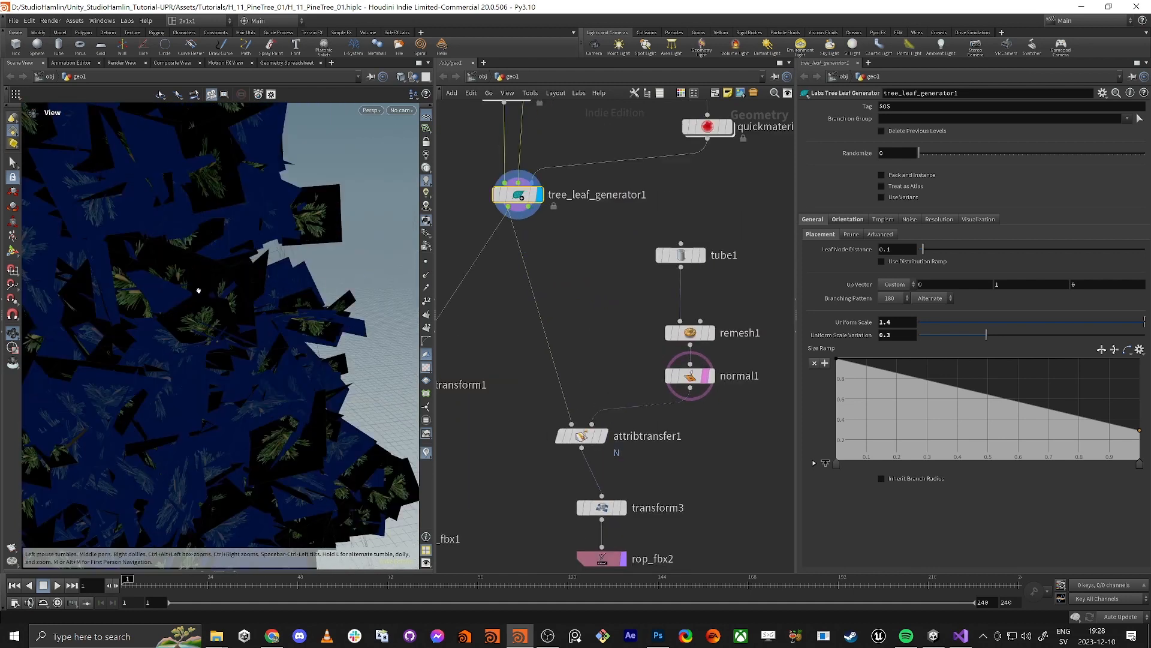
scroll(359, 258, "up", 1)
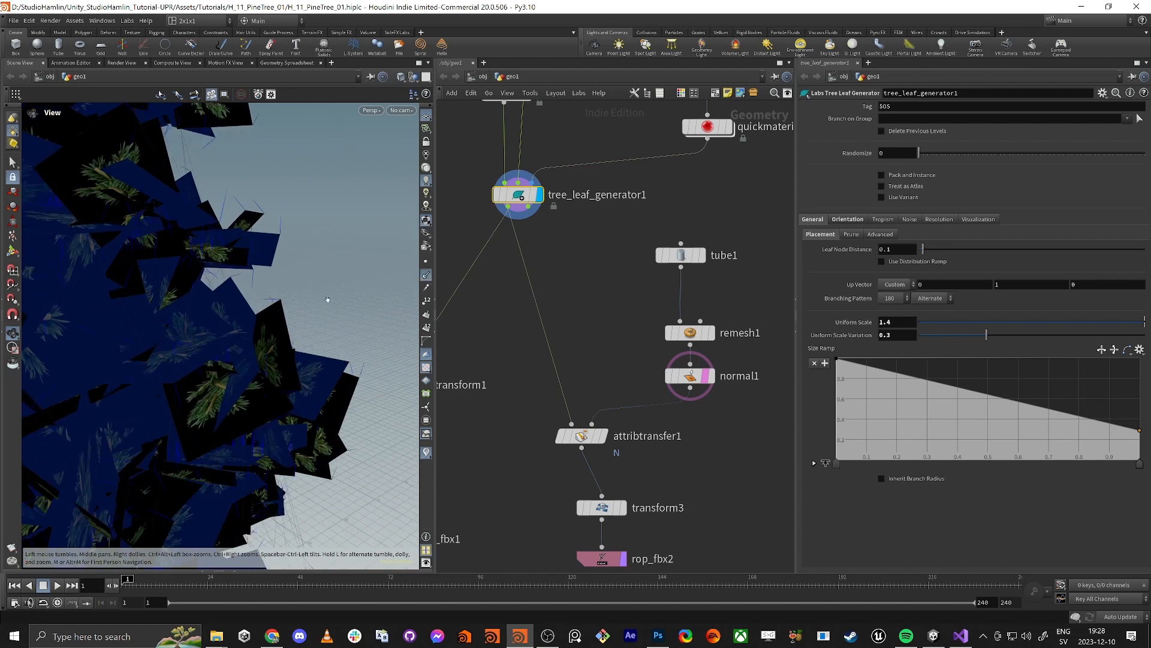
scroll(276, 297, "up", 3)
left_click_drag(259, 235, 244, 245)
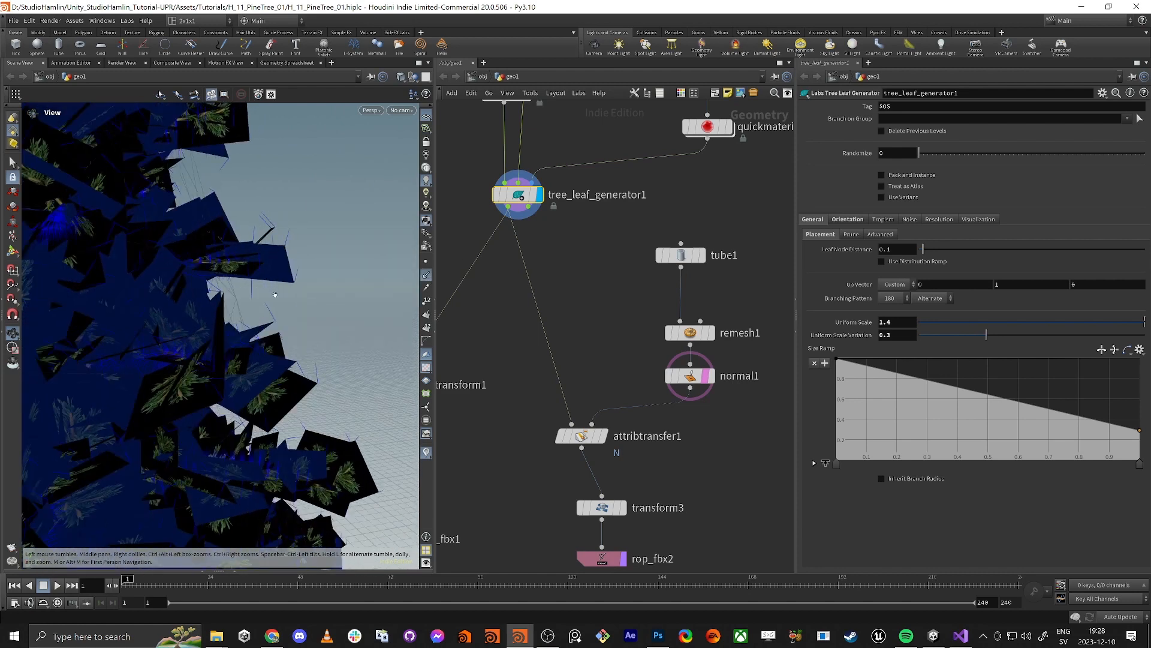
left_click_drag(171, 292, 210, 318)
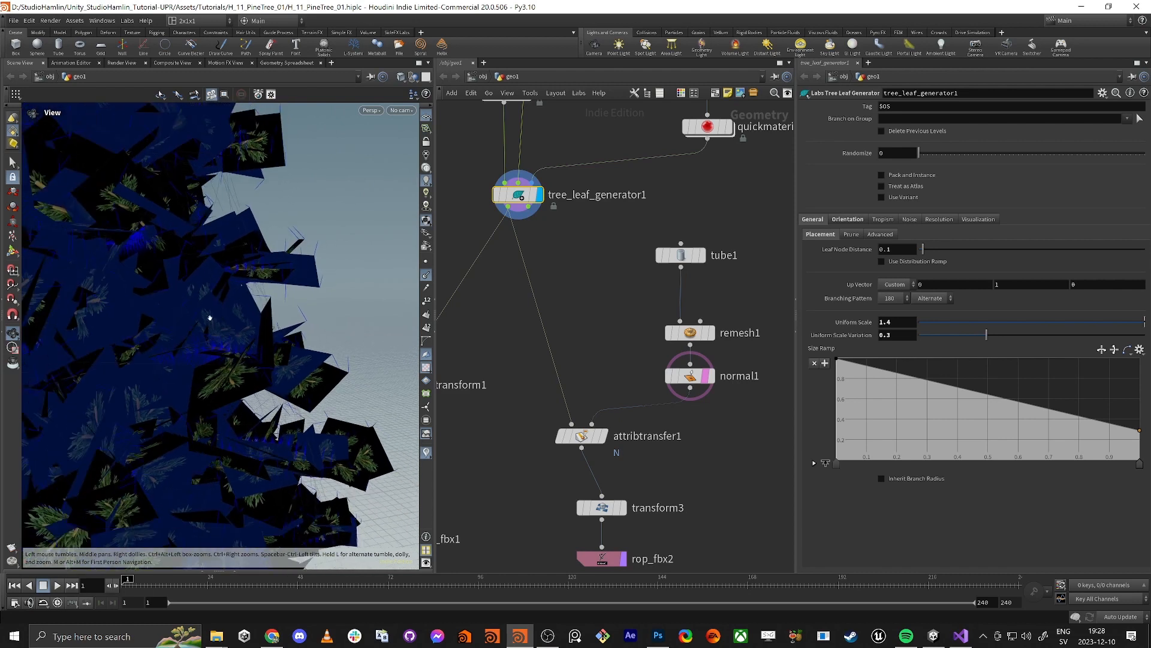
- Display attribtransfer1 and inspect how the transferred N attribute orients the normals across the tree
left_click(603, 436)
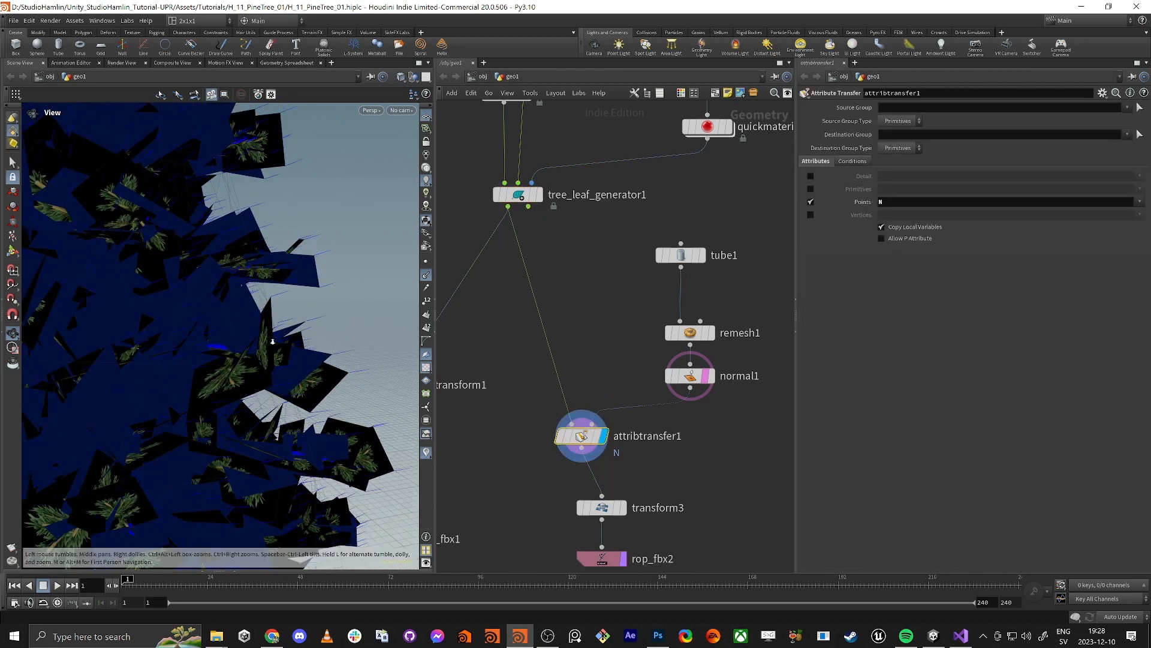
left_click_drag(262, 327, 190, 330)
scroll(167, 298, "down", 4)
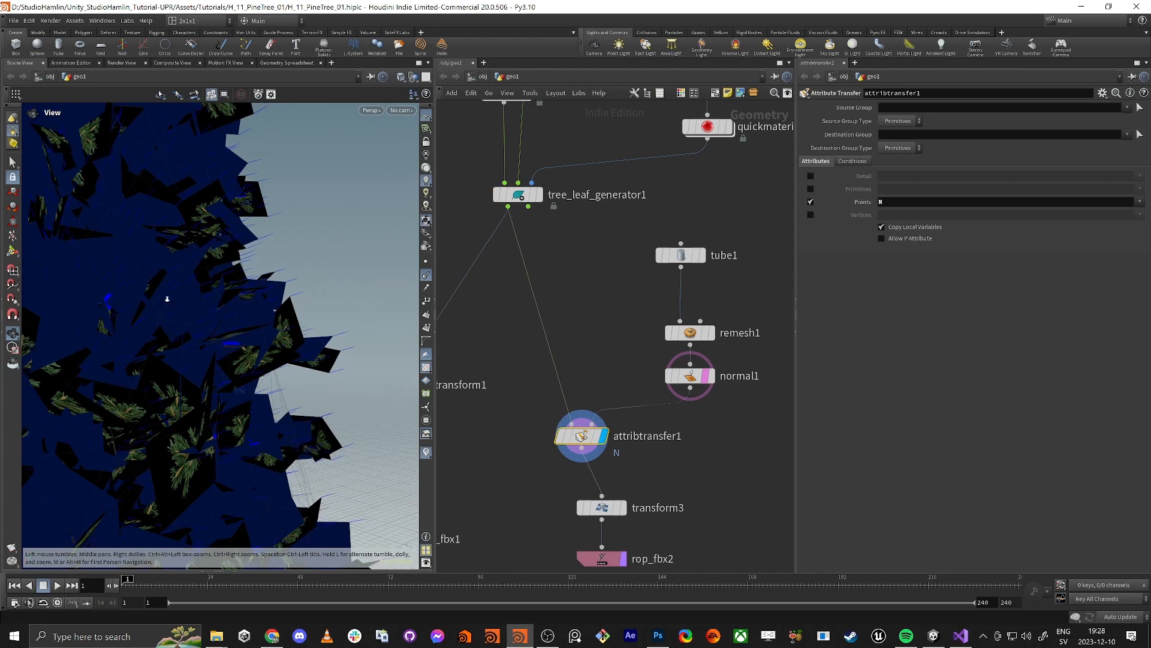
left_click_drag(324, 288, 266, 299)
scroll(261, 295, "down", 2)
scroll(574, 329, "down", 3)
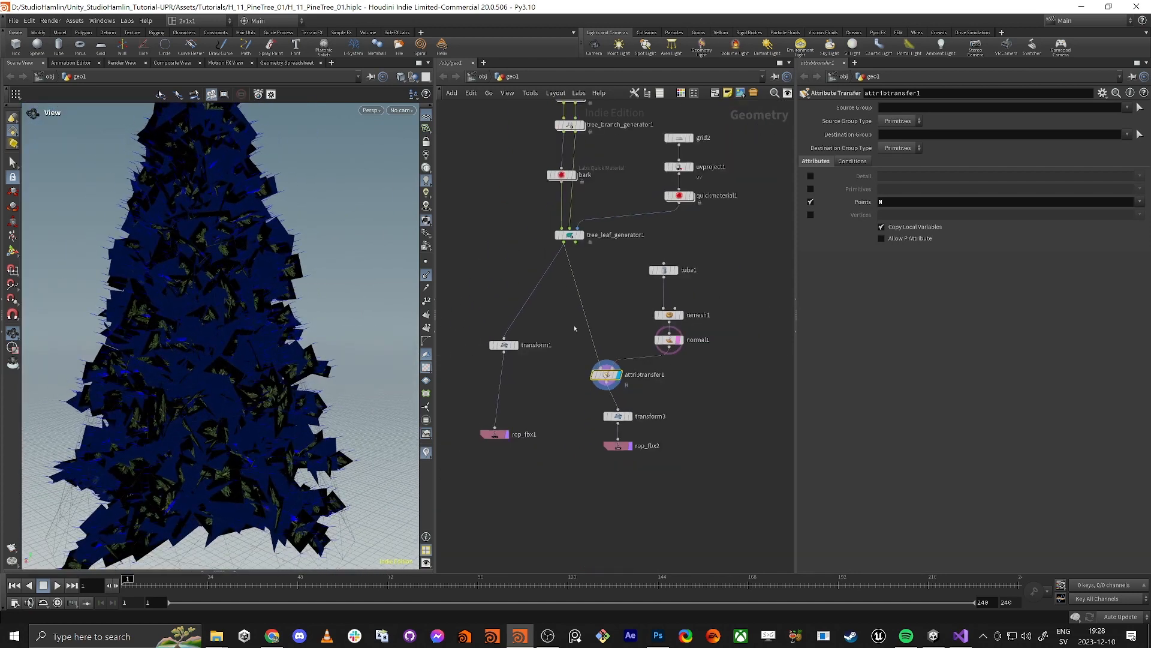
- Rewire transform1 to take its input from attribtransfer1, moving transform1 and rop_fbx1 lower and attribtransfer1 up under tree_leaf_generator1
left_click_drag(607, 375, 611, 362)
left_click_drag(459, 319, 528, 455)
left_click_drag(505, 352, 496, 451)
left_click(558, 414)
left_click_drag(610, 371, 576, 311)
- Arrange tube1, remesh1 and normal1 in a compact column beside attribtransfer1, aligned above its second input
left_click_drag(674, 378, 677, 256)
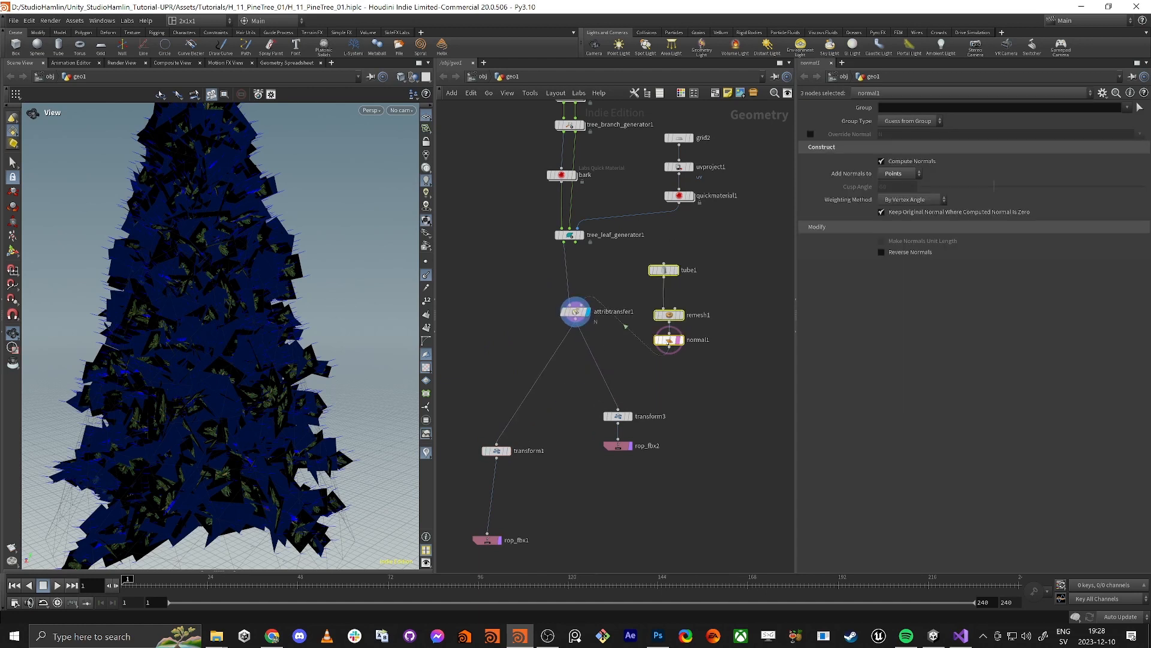
key("a")
left_click_drag(667, 342, 571, 340)
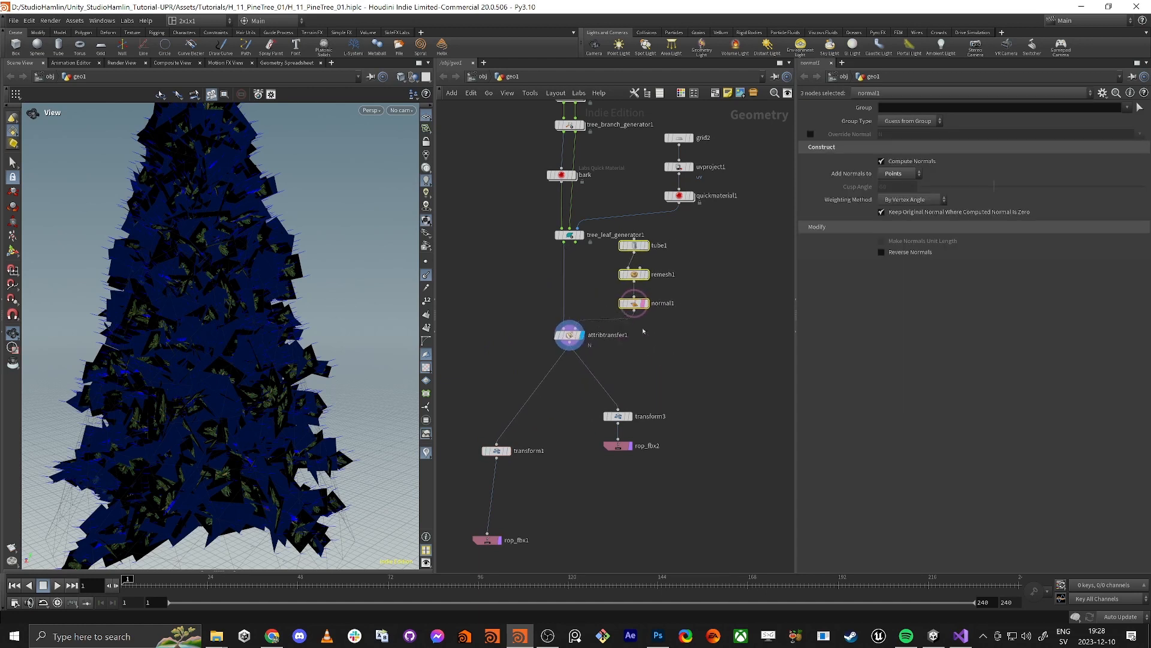
left_click_drag(636, 245, 608, 259)
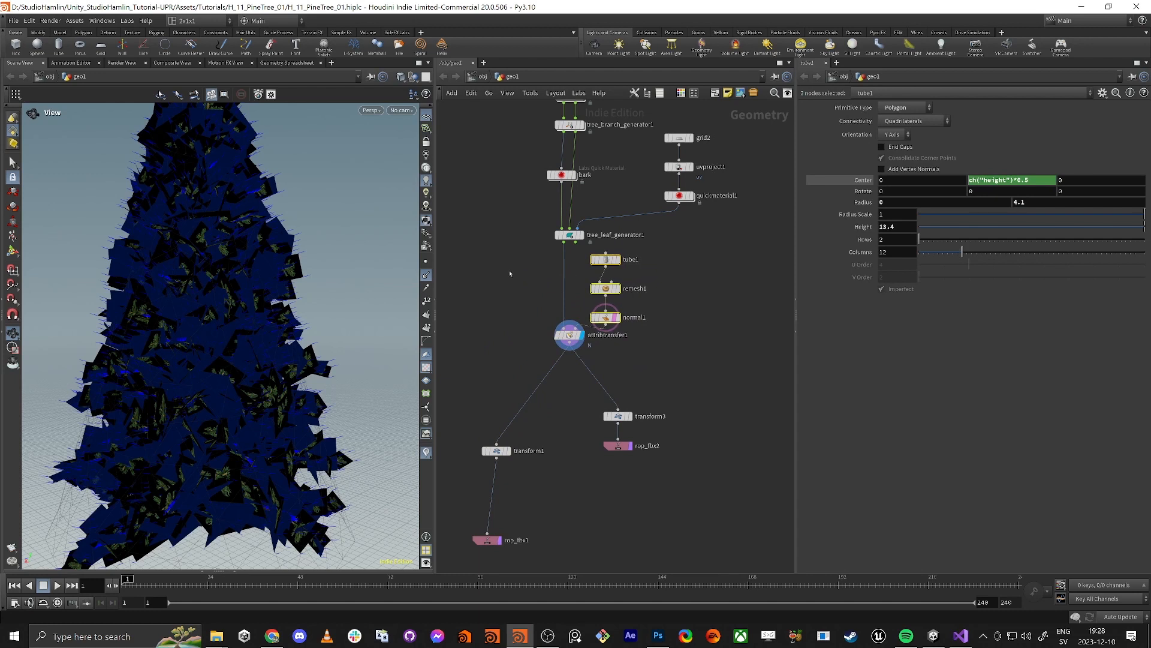
- Display tree_leaf_generator1 and examine its leaf cards and normals up close and from below
middle_click_drag(507, 285, 543, 328)
scroll(641, 189, "up", 3)
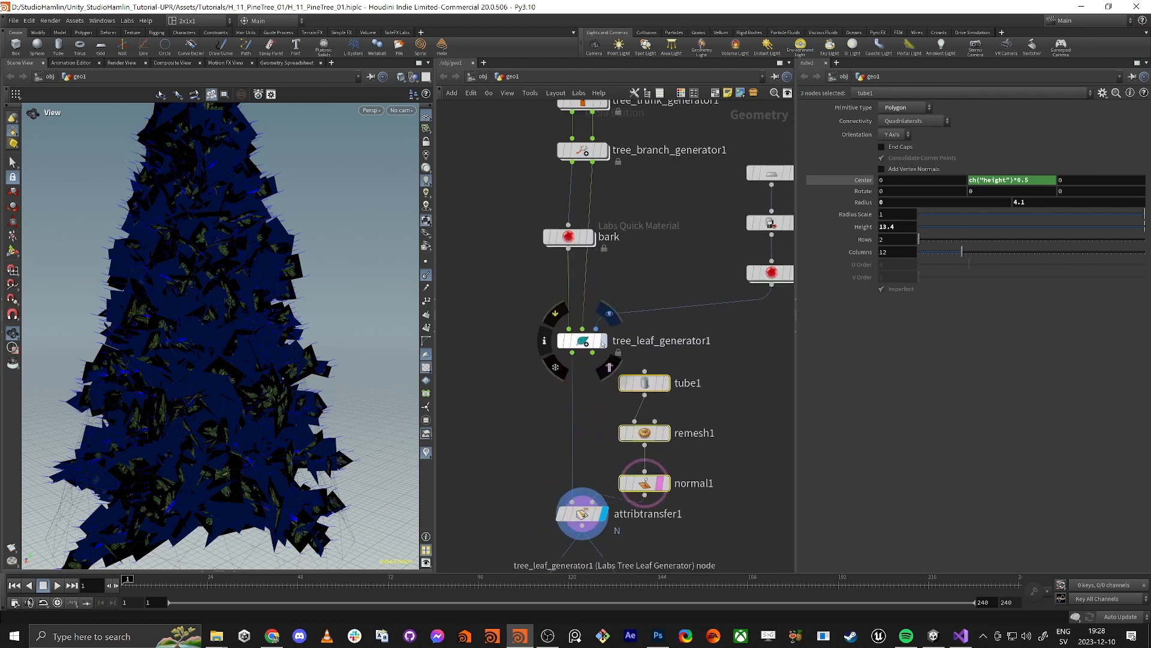
left_click(581, 340)
key("f")
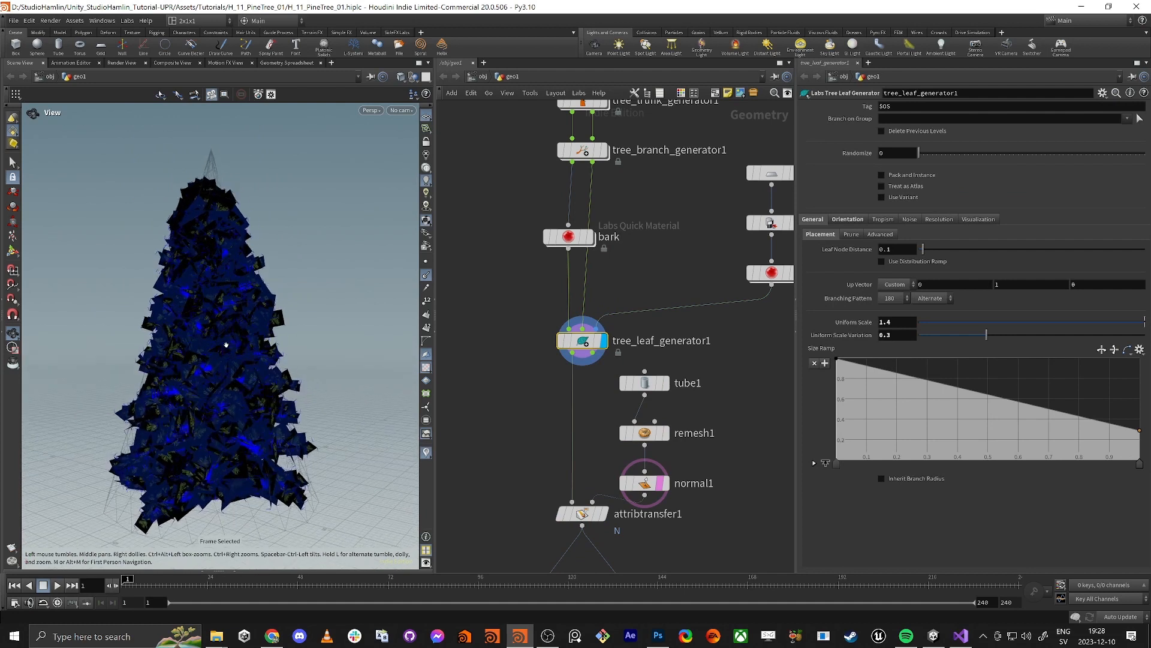
left_click_drag(182, 311, 224, 366)
right_click_drag(224, 366, 337, 264)
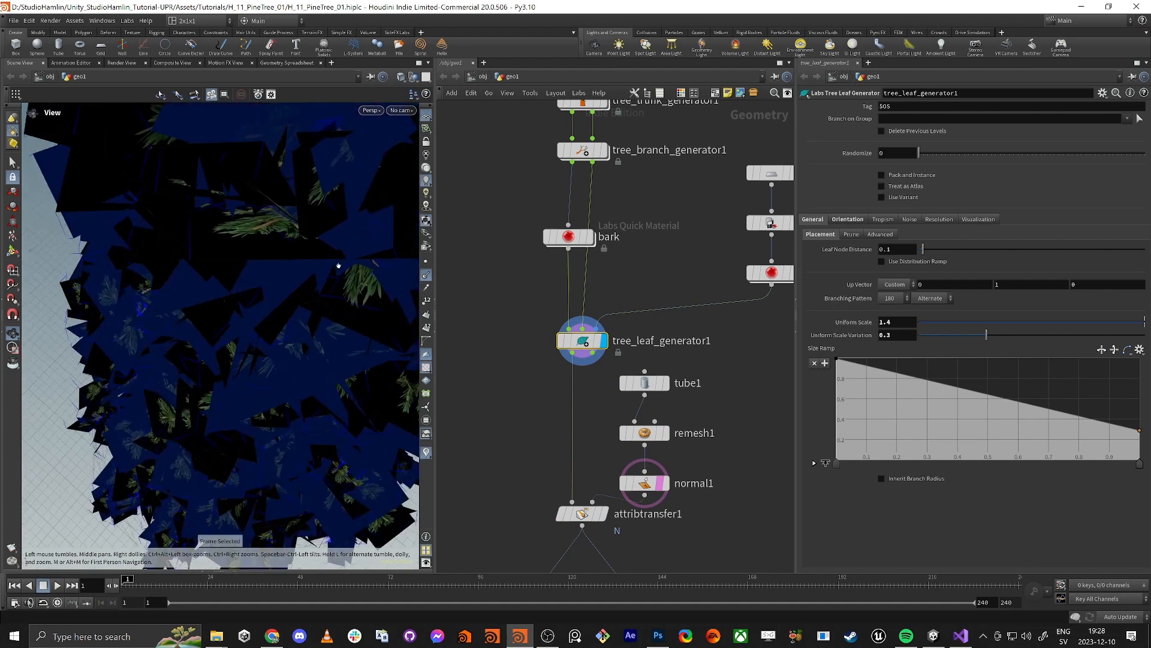
left_click_drag(337, 264, 369, 321)
middle_click_drag(489, 437, 491, 344)
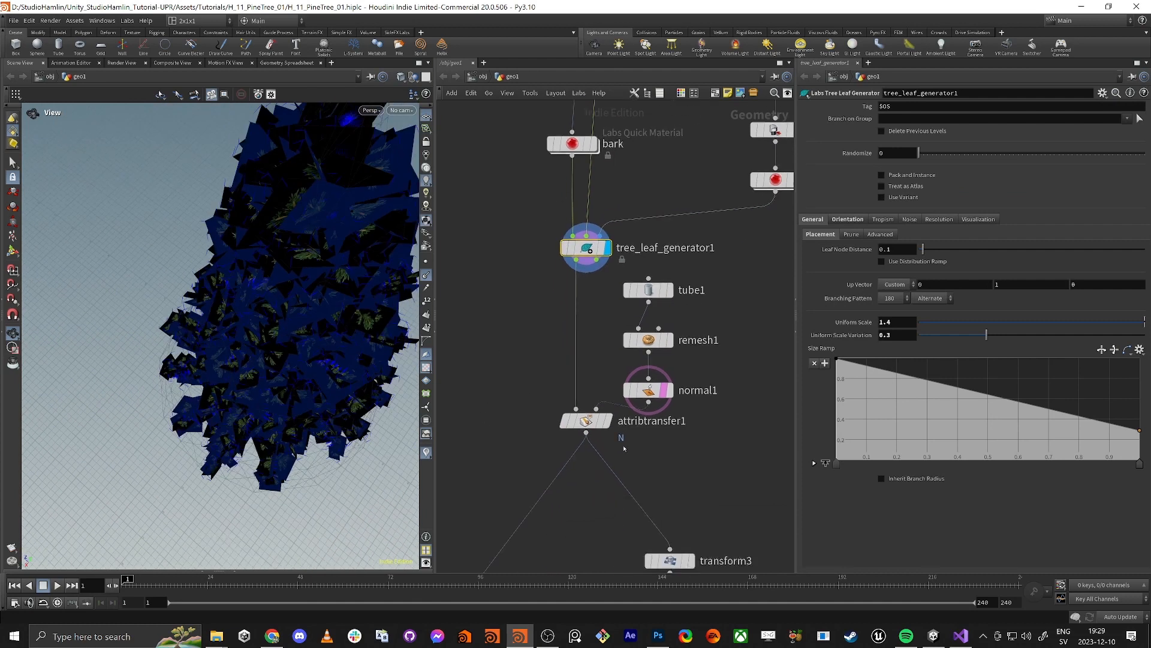
middle_click(588, 421)
- Move the bark node aside and display it, examining the bare trunk and branches without normals
middle_click_drag(519, 174, 529, 216)
left_click_drag(569, 186, 526, 187)
left_click(564, 187)
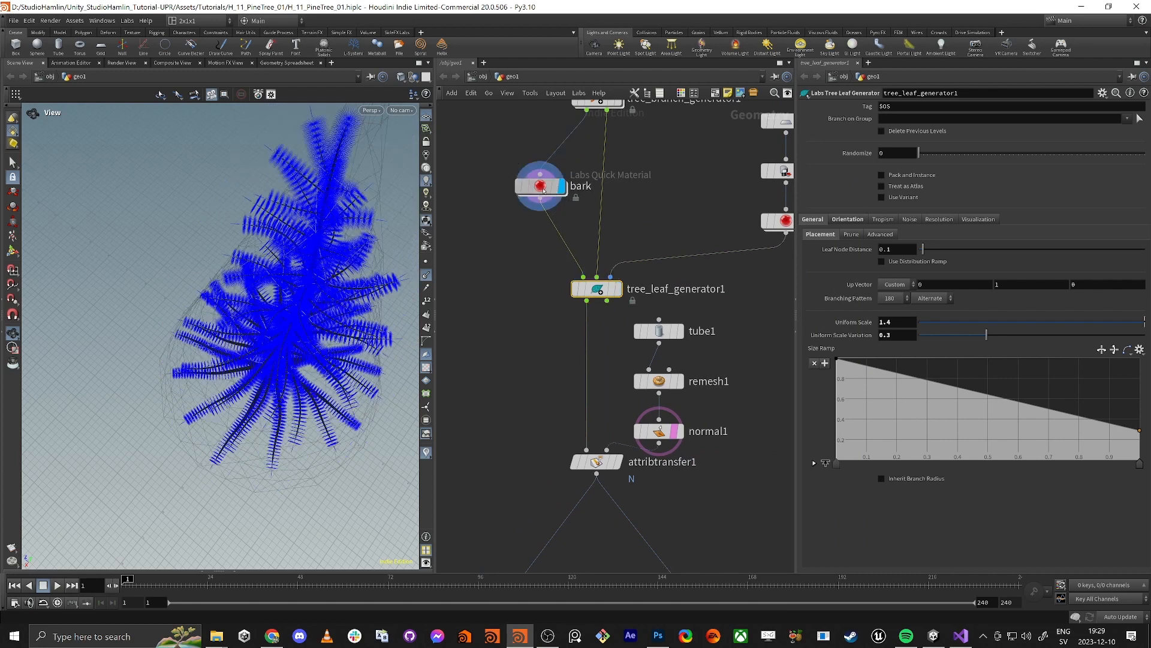
middle_click_drag(319, 308, 273, 329)
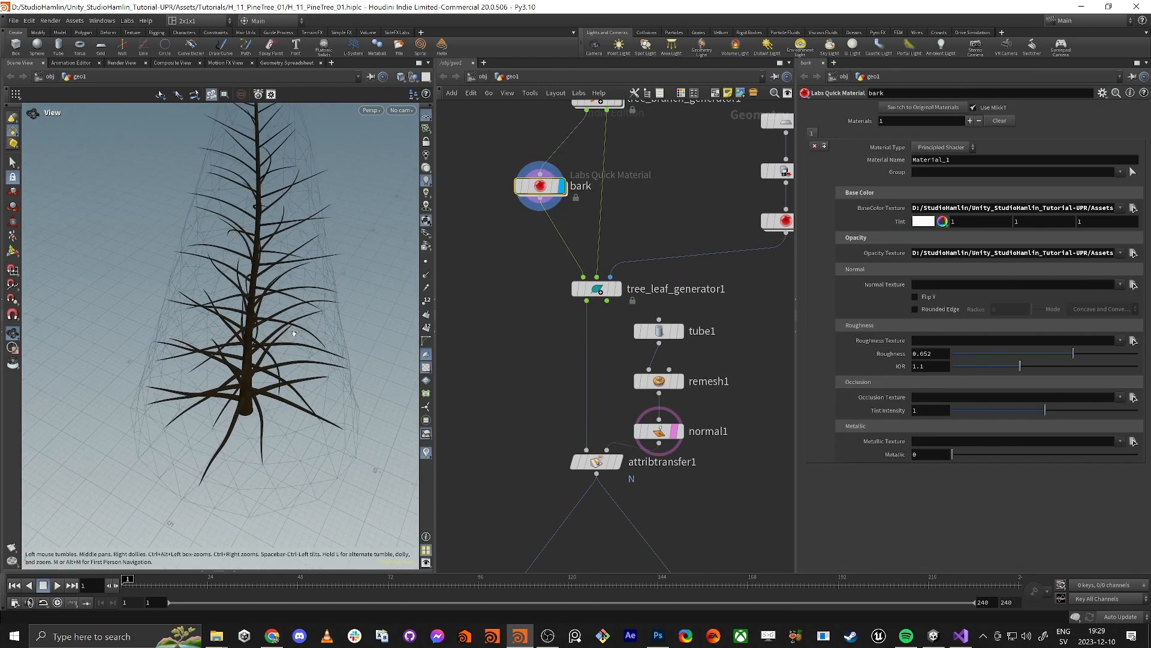
scroll(271, 331, "up", 3)
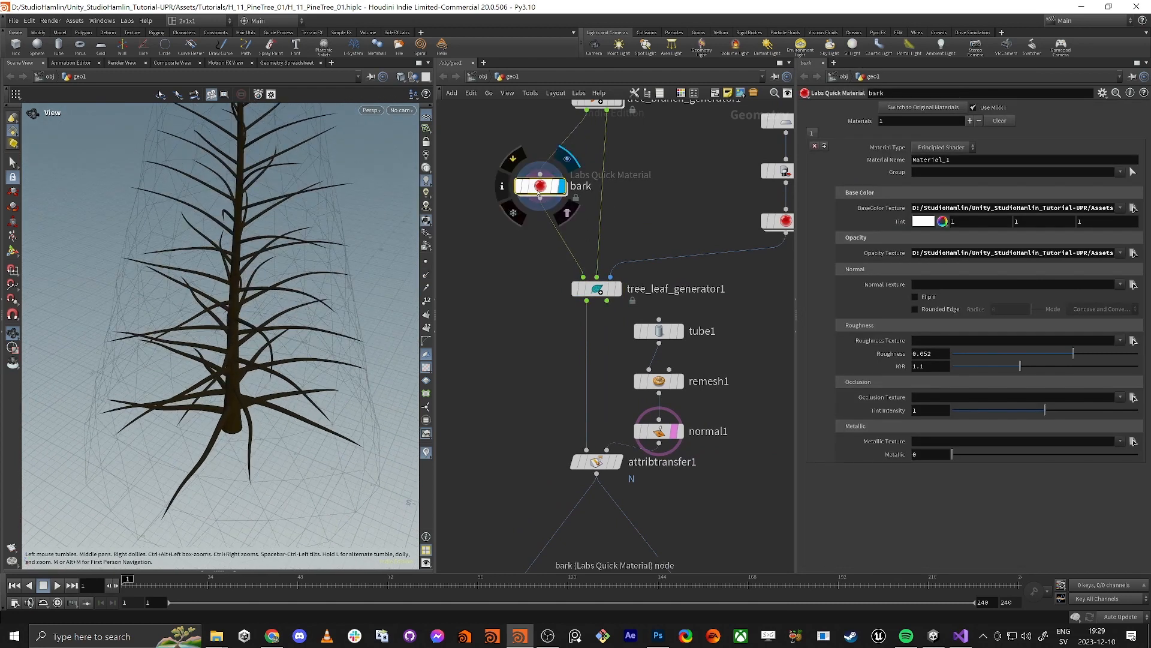
left_click(568, 158)
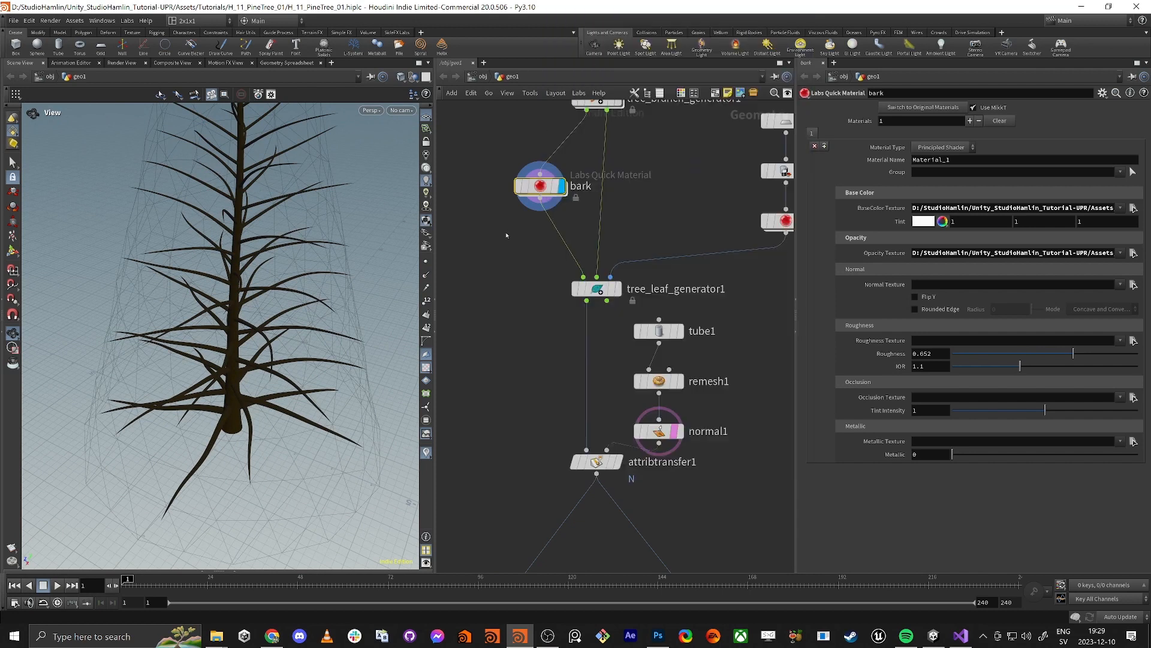
middle_click_drag(506, 235, 537, 337)
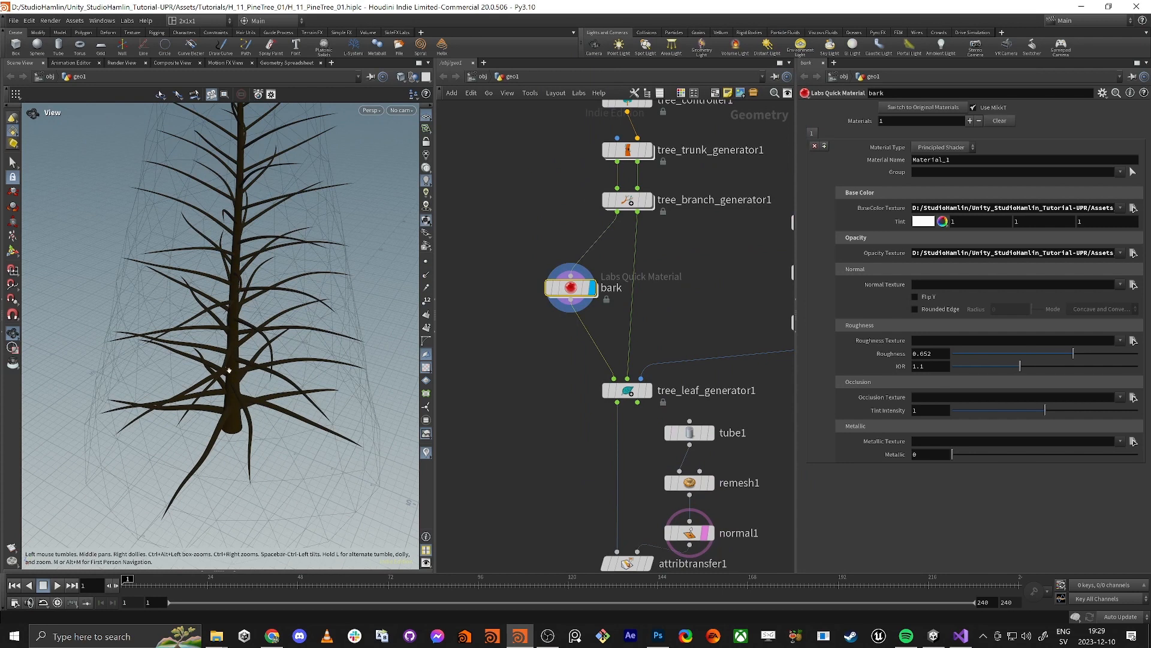
left_click_drag(211, 384, 193, 371)
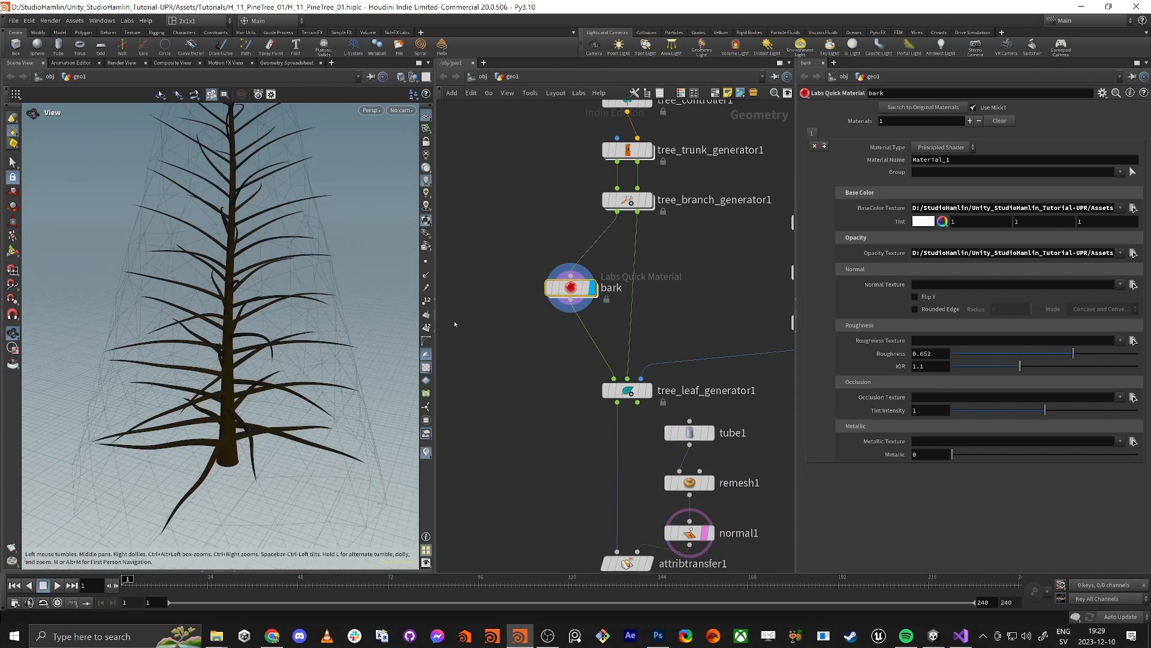
- Add a PolyReduce node below bark, connect it to the bark output and display it
middle_click_drag(471, 322, 535, 365)
left_click_drag(634, 332, 626, 309)
key("Tab")
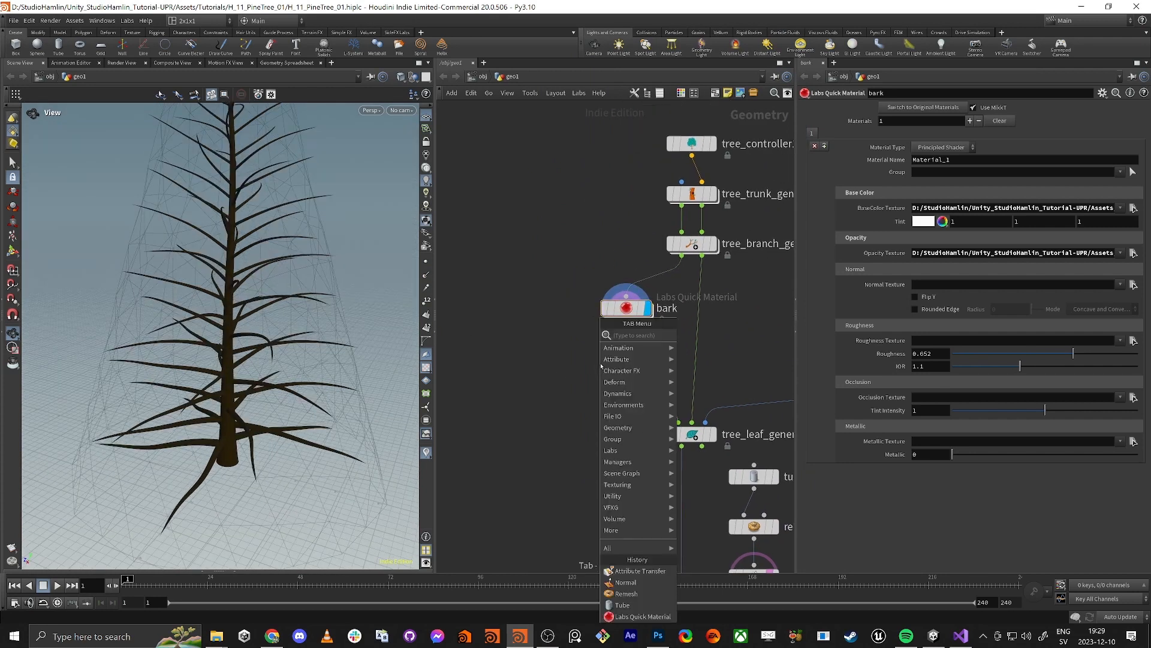
type("pol")
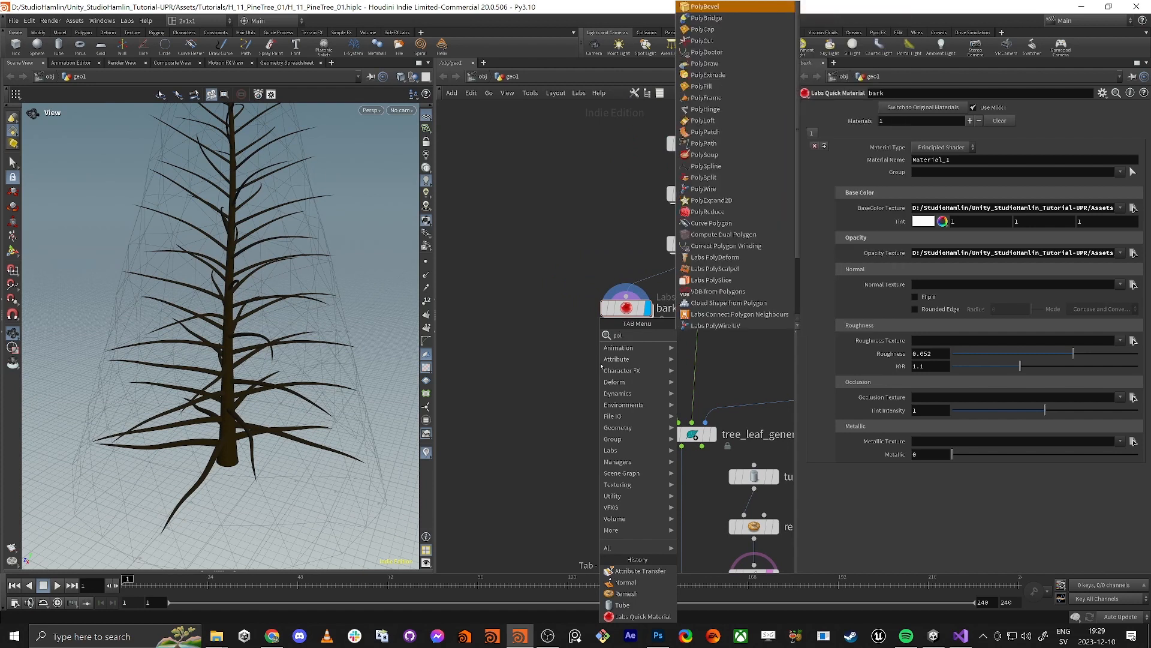
type("yred")
key("Return")
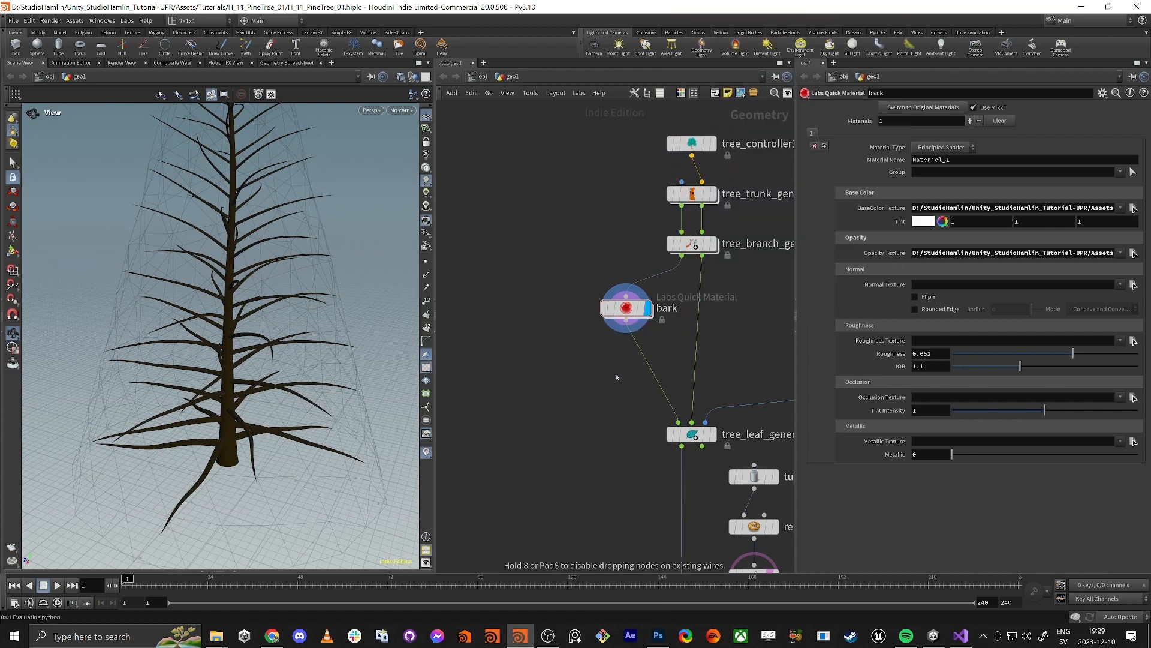
left_click(615, 374)
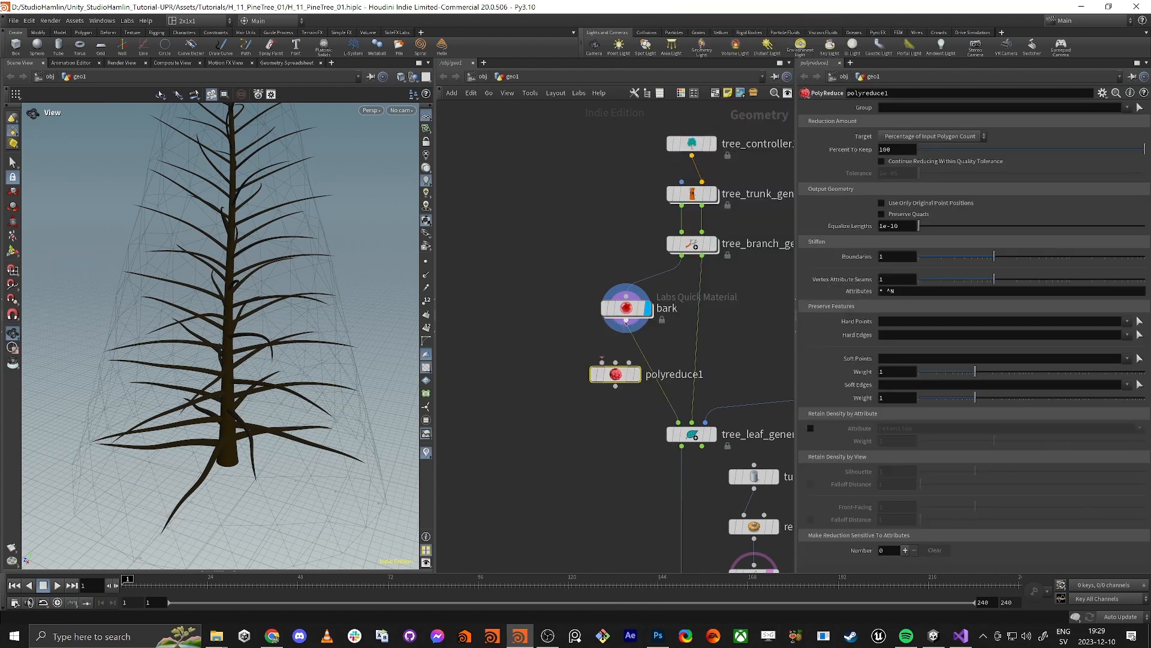
middle_click(615, 379)
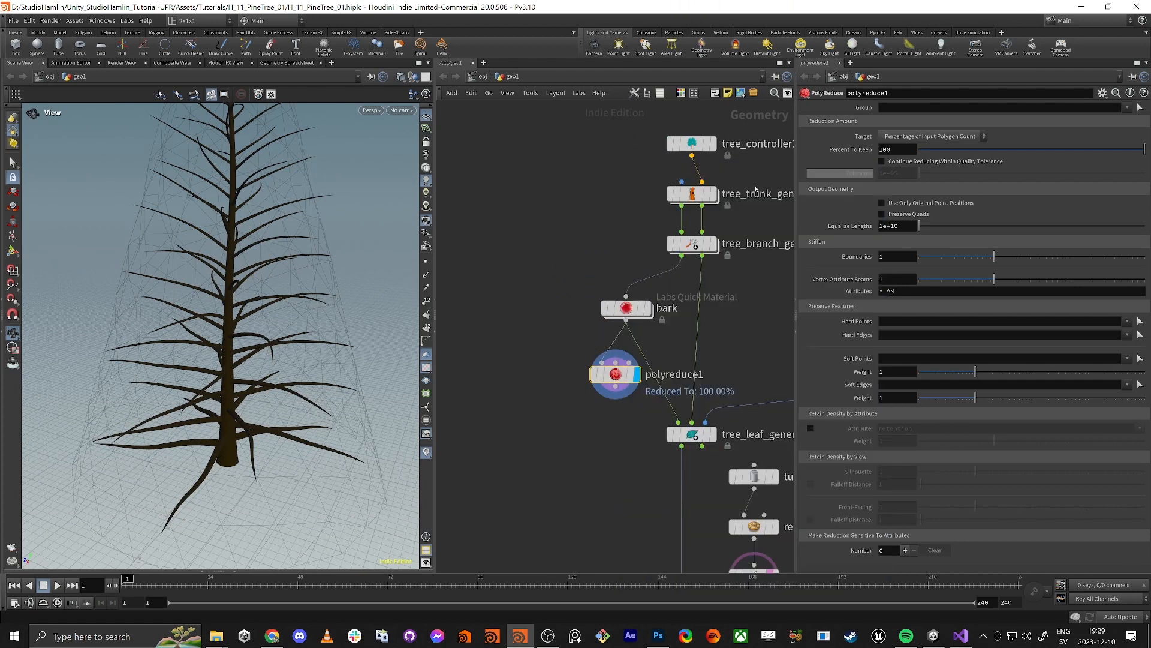
- Hide the template cone of normal1 and set polyreduce1 to keep 10 percent of the input polygons
left_click_drag(252, 414, 228, 353)
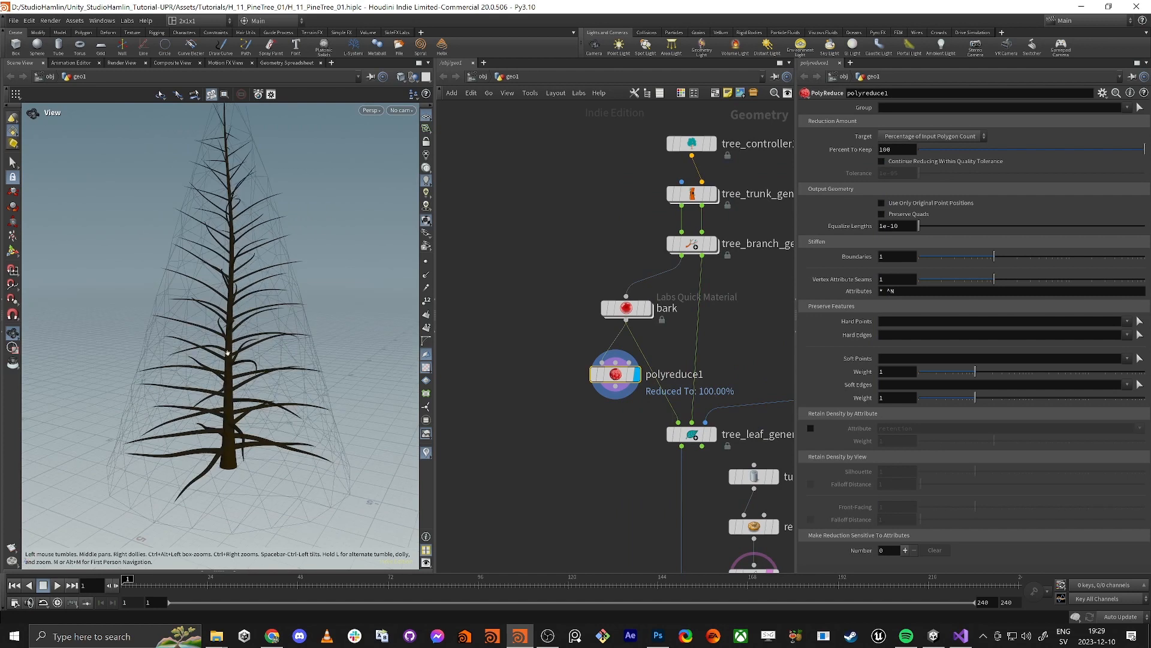
left_click(636, 371)
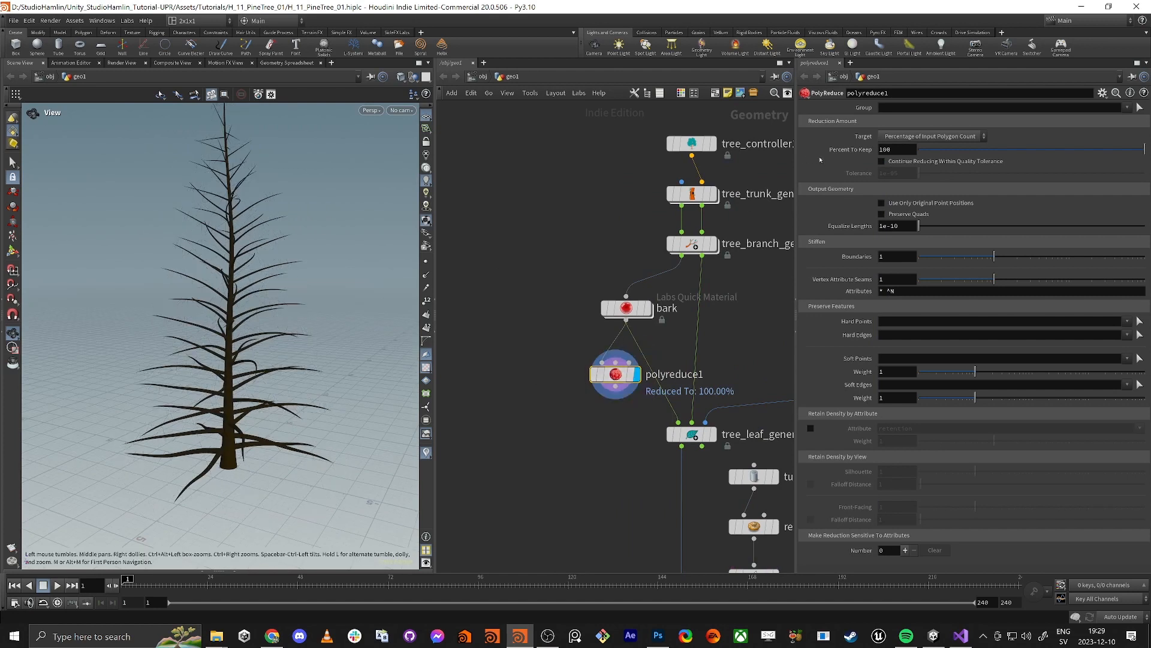
left_click_drag(900, 150, 723, 153)
type("10")
key("Return")
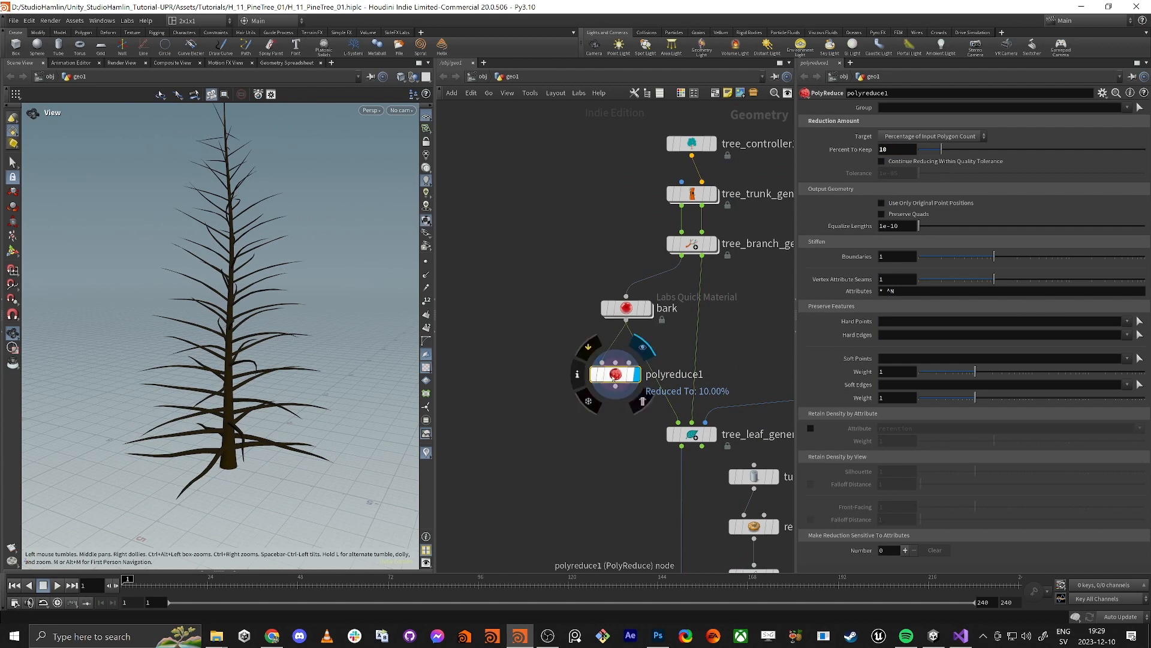
- Check the geometry info of polyreduce1 and examine the reduced trunk and branches up close in wireframe
left_click(633, 341)
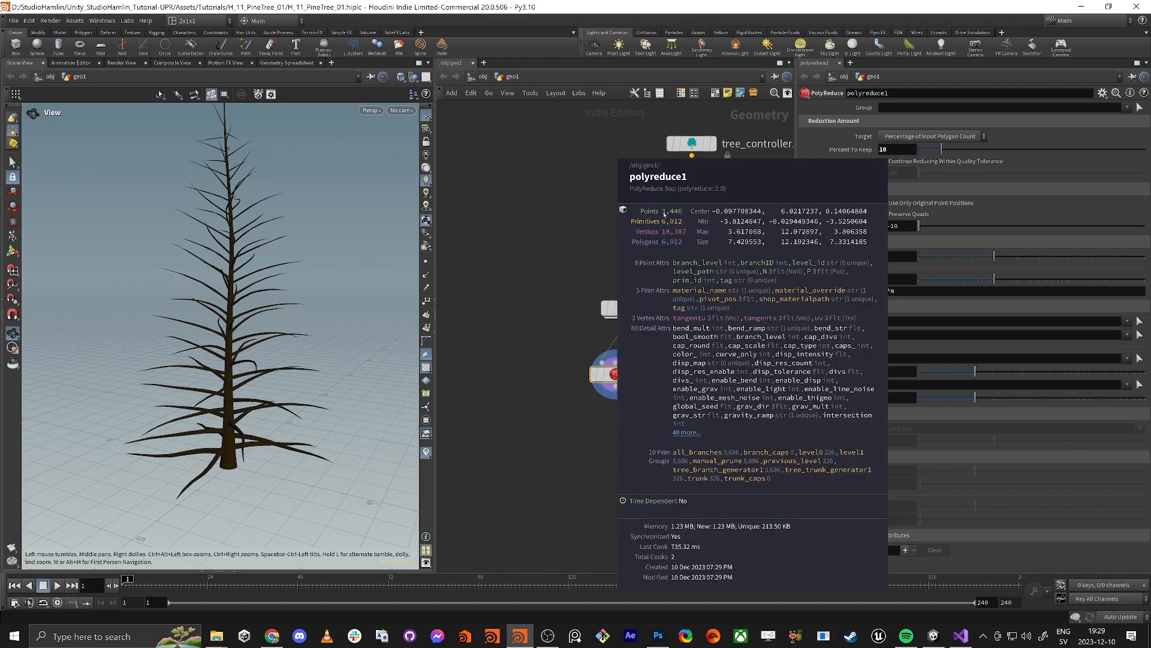
left_click(623, 228)
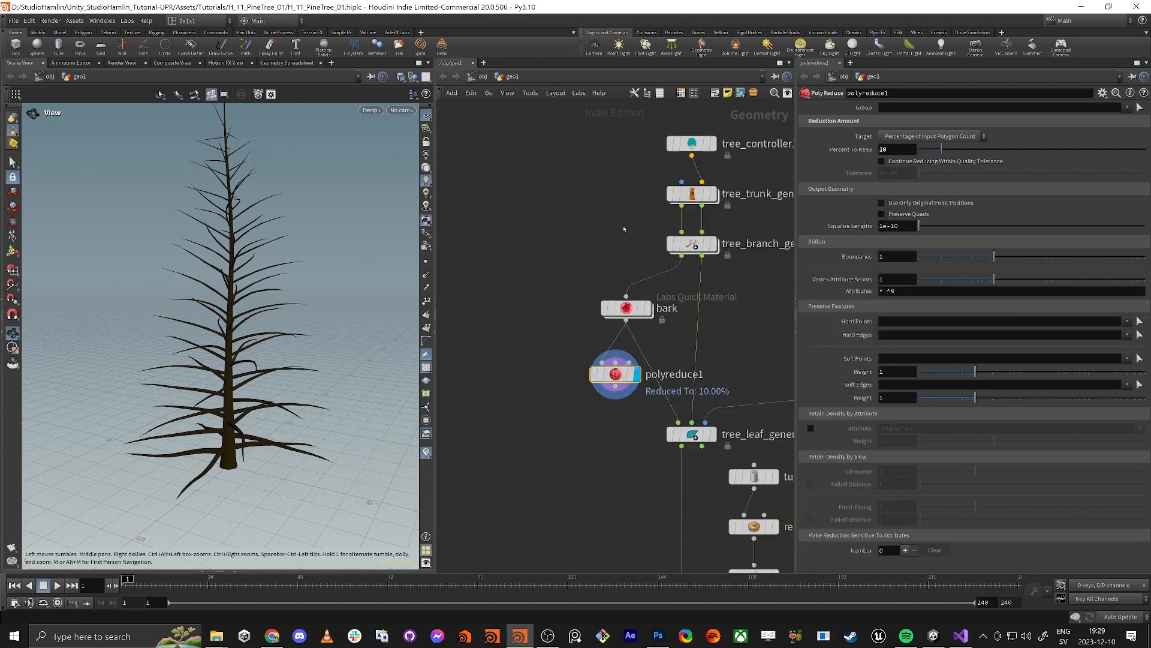
right_click_drag(194, 360, 352, 328)
middle_click_drag(352, 327, 304, 339)
mouse_move(303, 338)
right_mouse_down()
mouse_move(363, 326)
mouse_move(210, 367)
mouse_move(241, 363)
right_mouse_up()
key("shift+w")
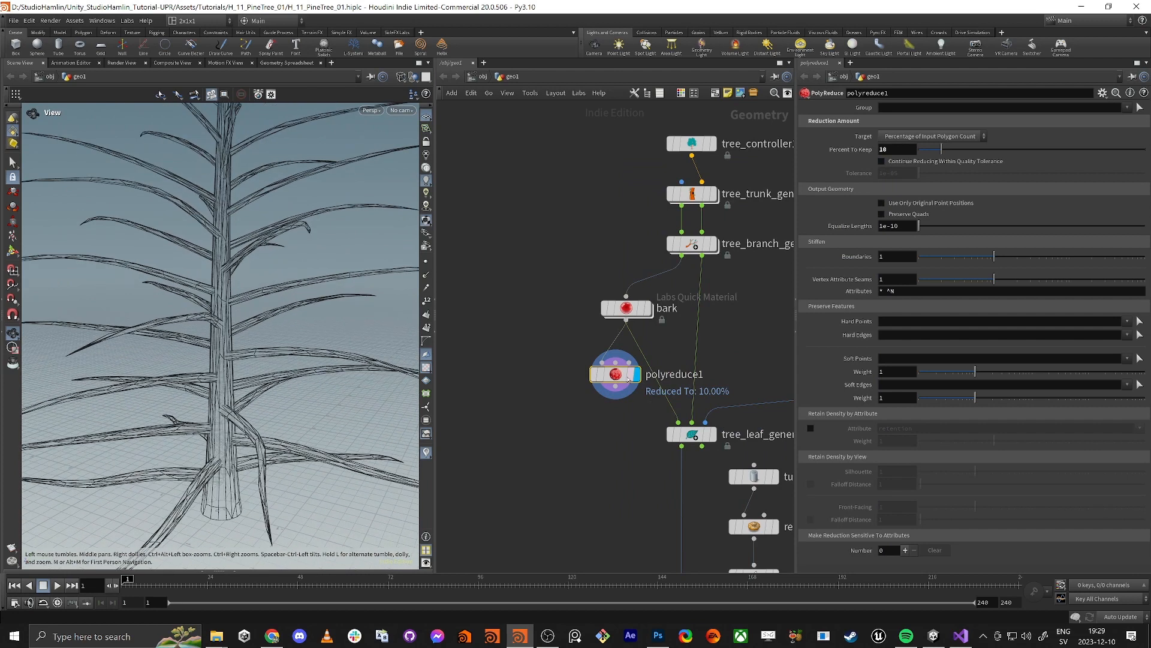
- Compare the original and reduced meshes by bypassing polyreduce1 and re-enabling it
left_click(592, 375)
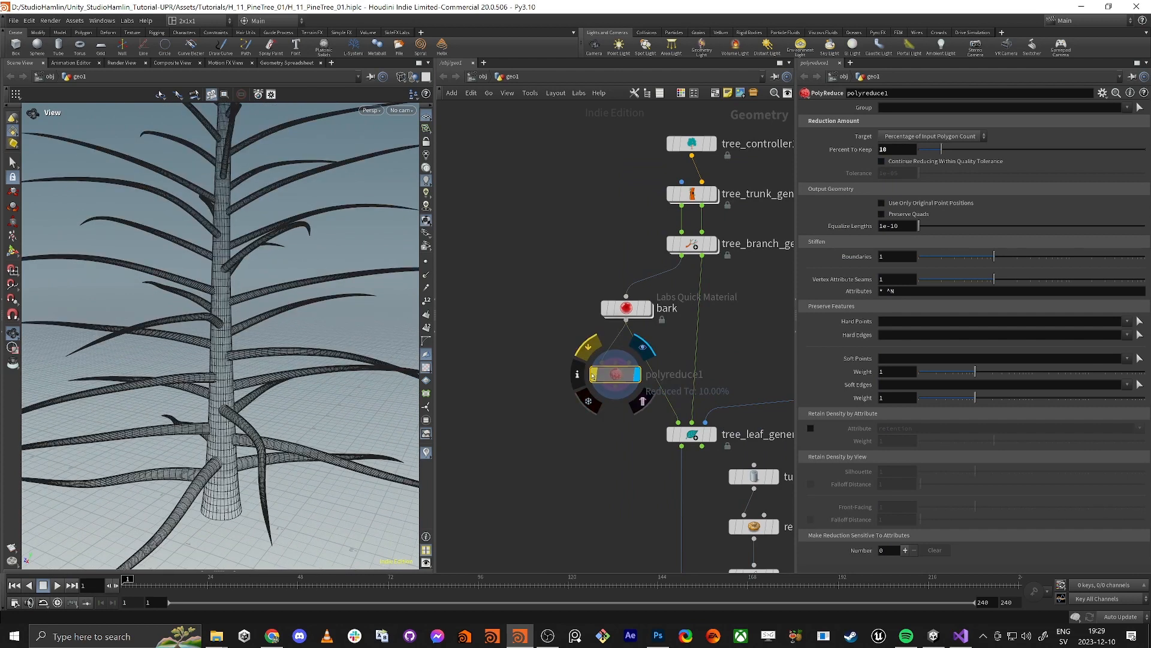
left_click(593, 375)
left_click(592, 375)
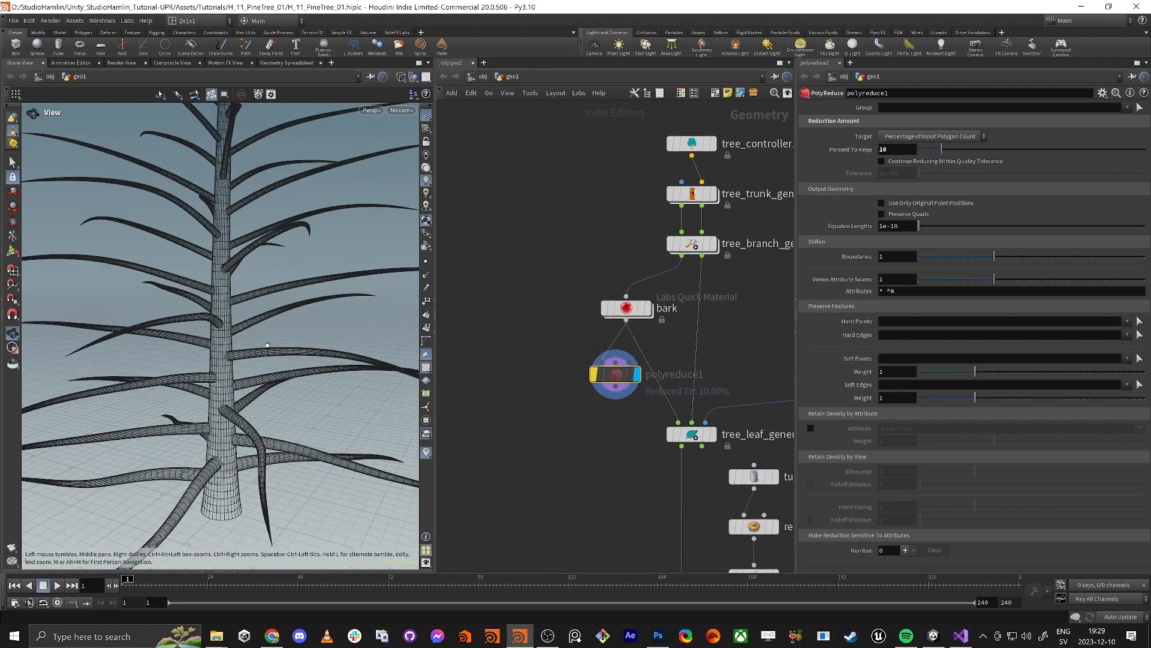
right_click_drag(267, 345, 240, 348)
mouse_move(597, 376)
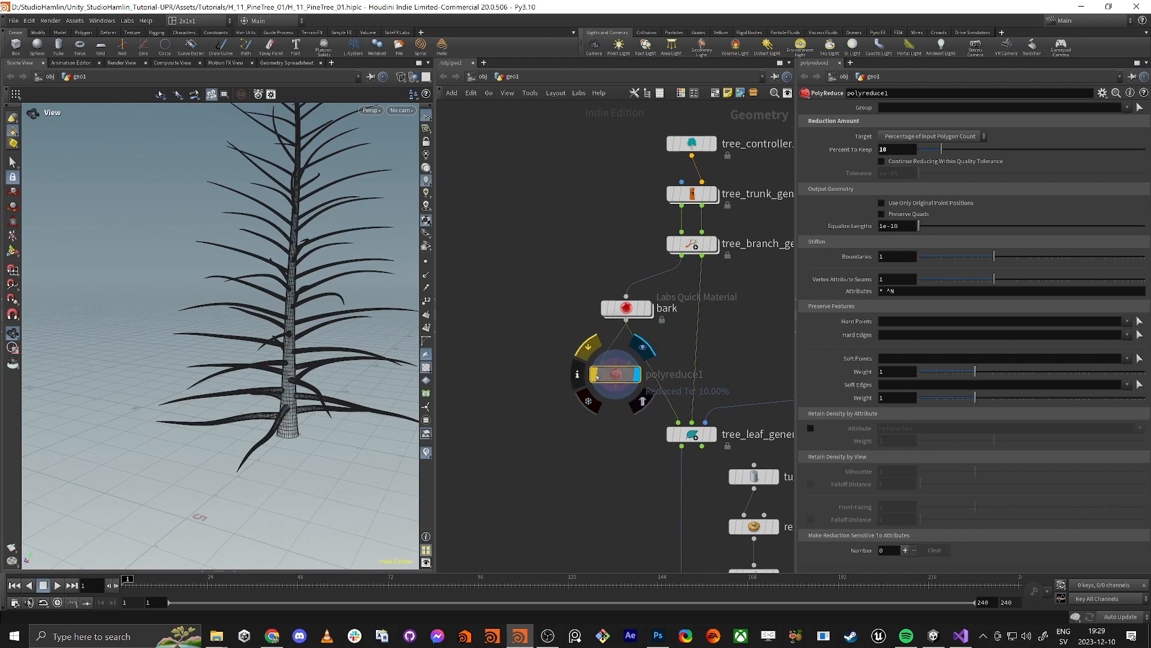
left_click(595, 377)
right_click_drag(273, 338, 362, 310)
- Try keeping 5, 10 and 15 percent of the polygons in polyreduce1, comparing the wireframes
mouse_move(719, 147)
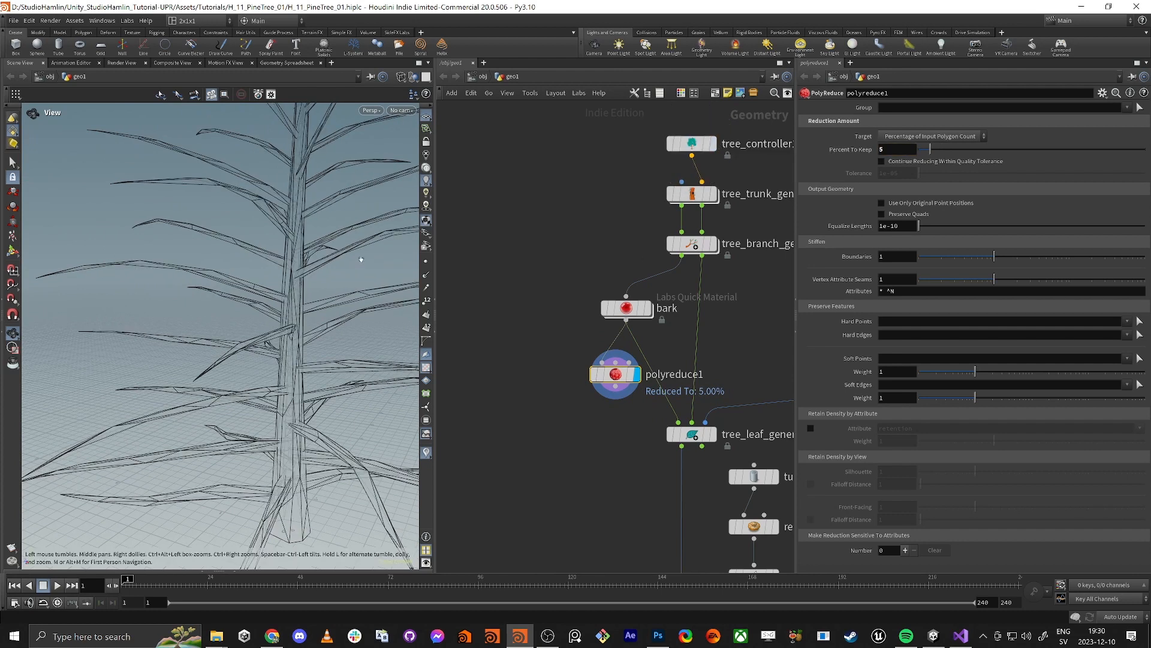
type("10")
key("Return")
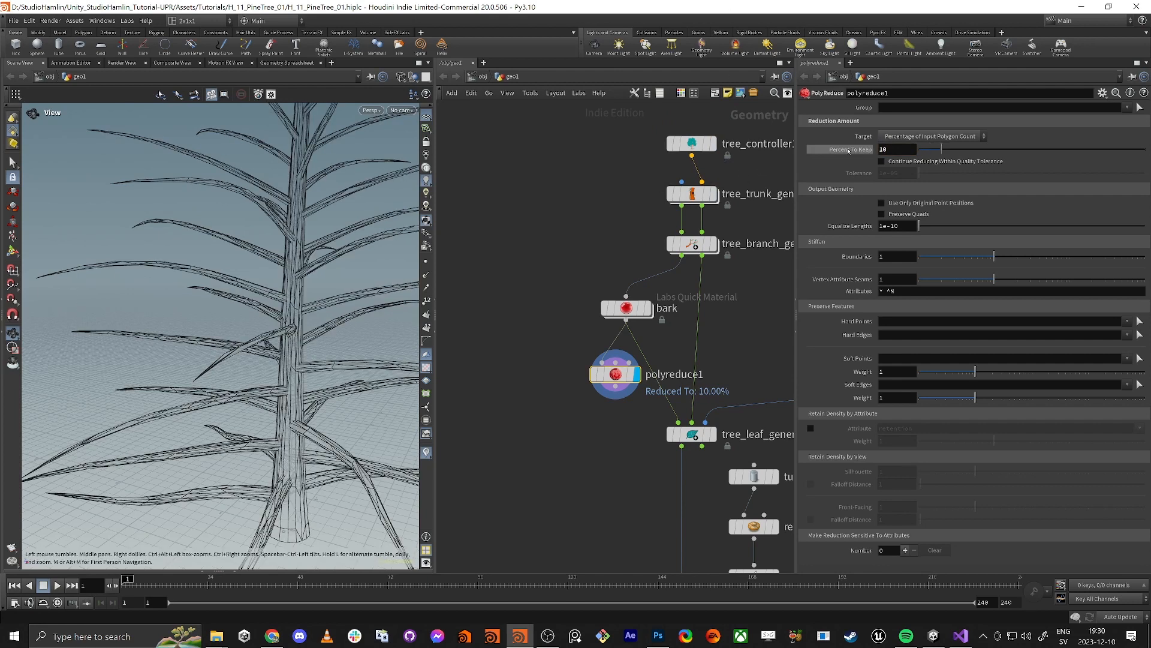
left_click_drag(899, 149, 636, 139)
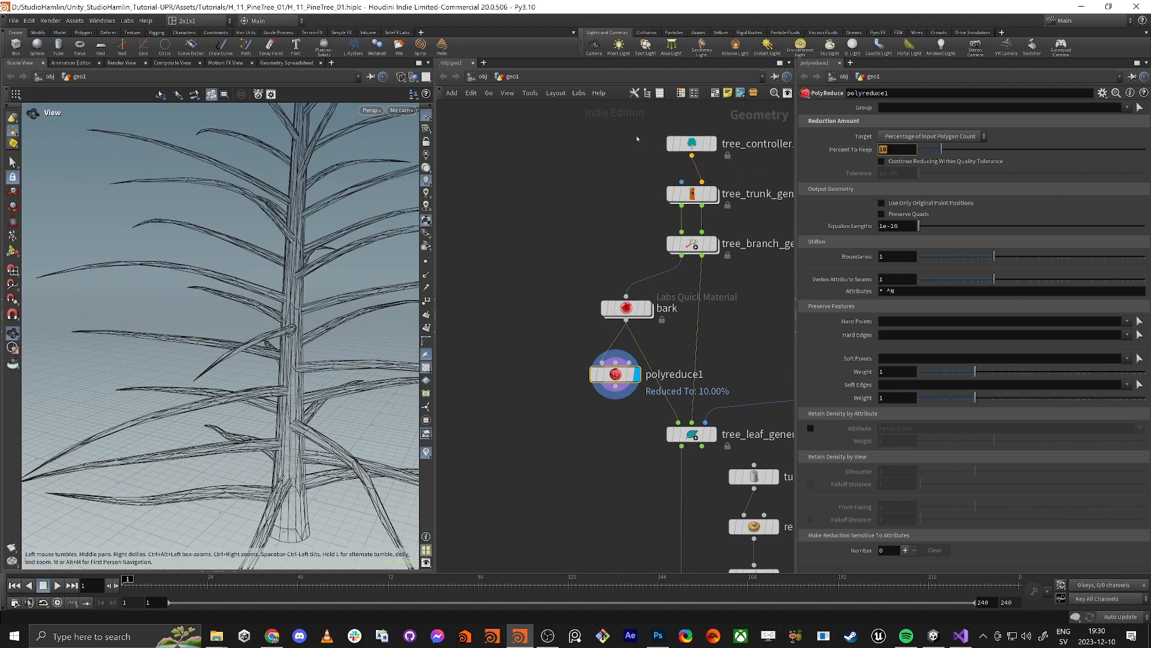
type("15")
key("Return")
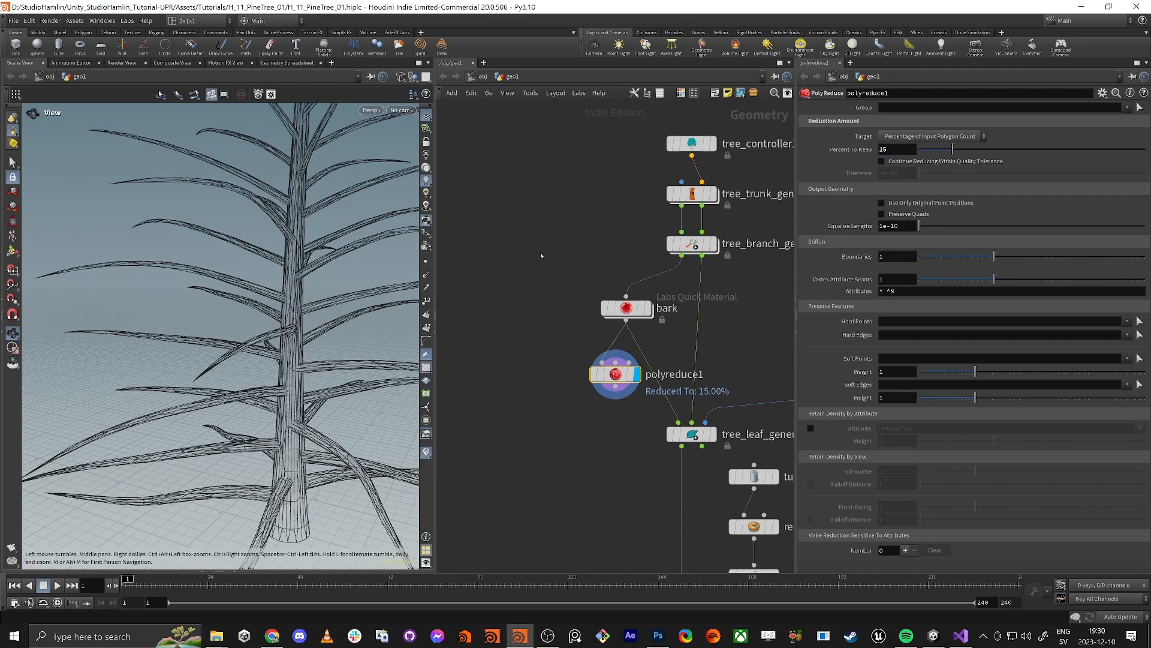
- Set polyreduce1 to keep 12 percent of the input polygons
middle_click_drag(541, 256, 553, 248)
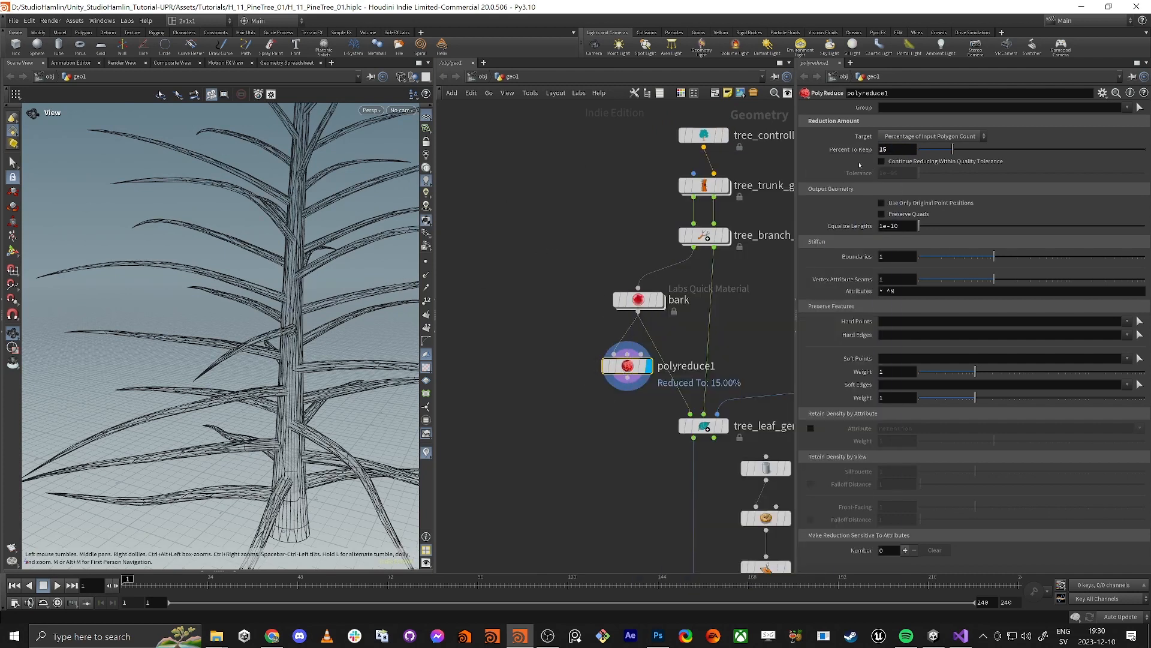
type("2")
key("Tab")
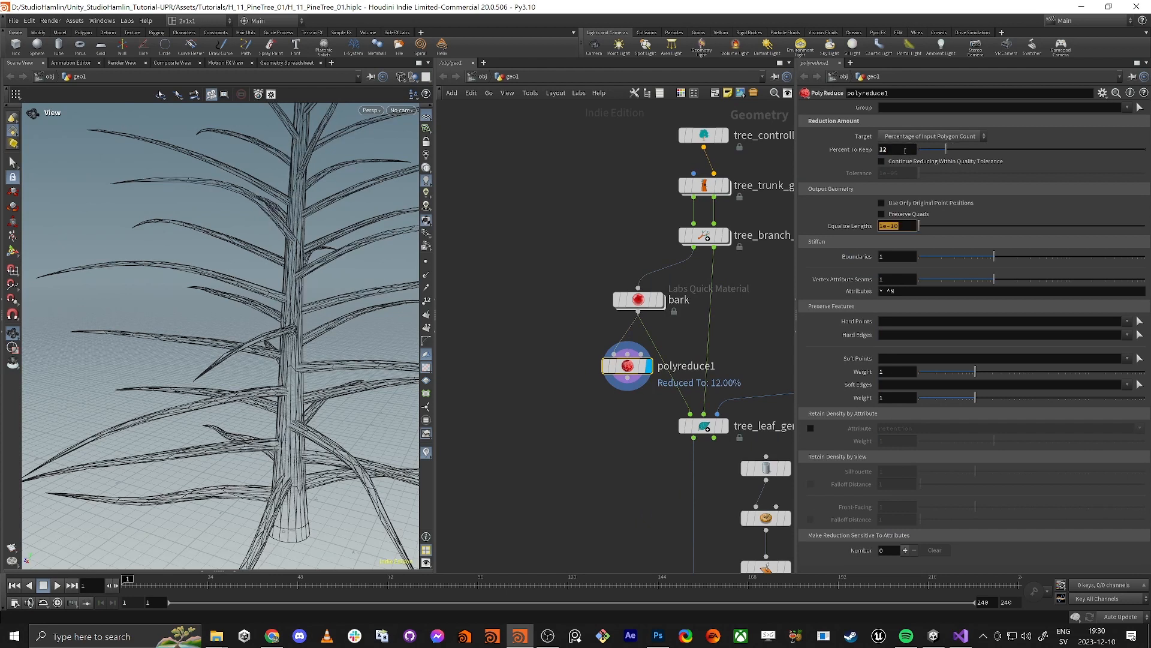
- Connect polyreduce1 to the first input of tree_leaf_generator1 and display attribtransfer1 to inspect the whole tree in wireframe
middle_click_drag(603, 462, 554, 395)
middle_click_drag(582, 318, 542, 171)
left_click(634, 384)
left_click(628, 387)
left_click(573, 384)
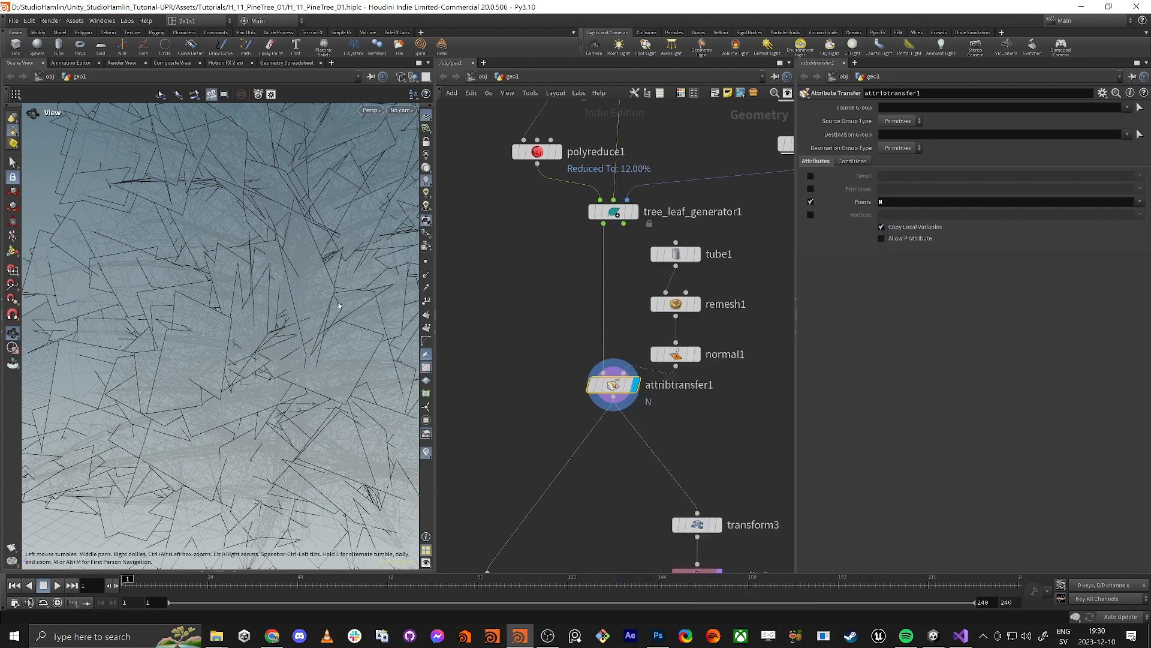
scroll(232, 344, "down", 5)
scroll(232, 344, "down", 3)
left_click_drag(232, 344, 300, 328)
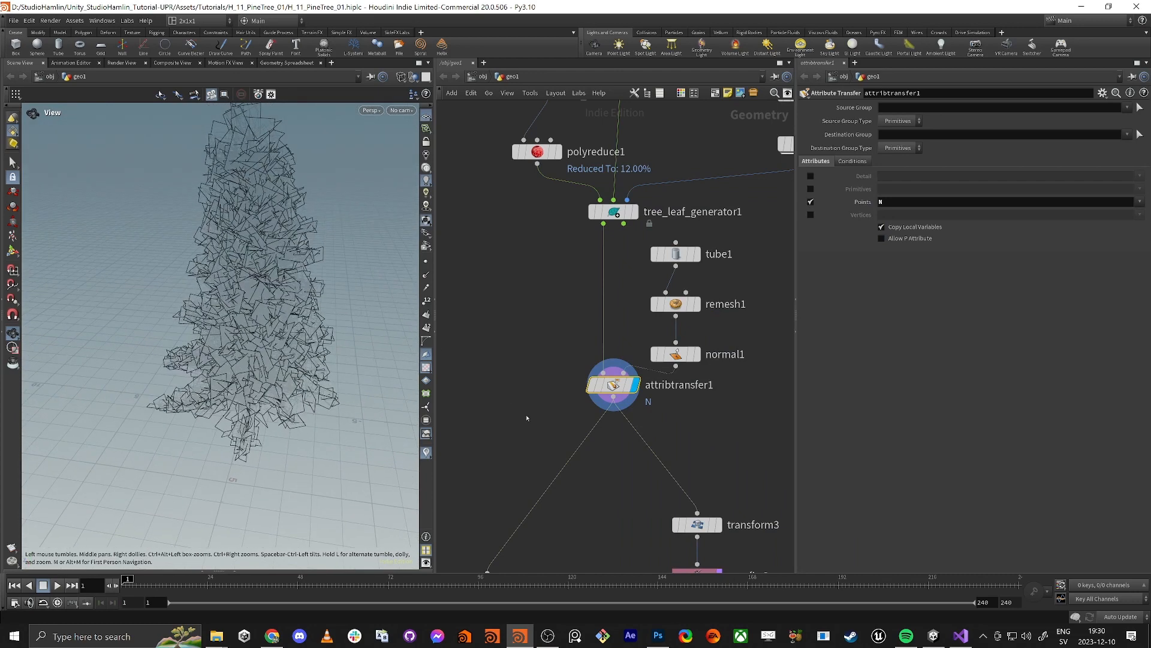
- Return the view to shaded mode, display tree_leaf_generator1 and set its Uniform Scale to 2.5
middle_click_drag(526, 418, 529, 372)
key("w")
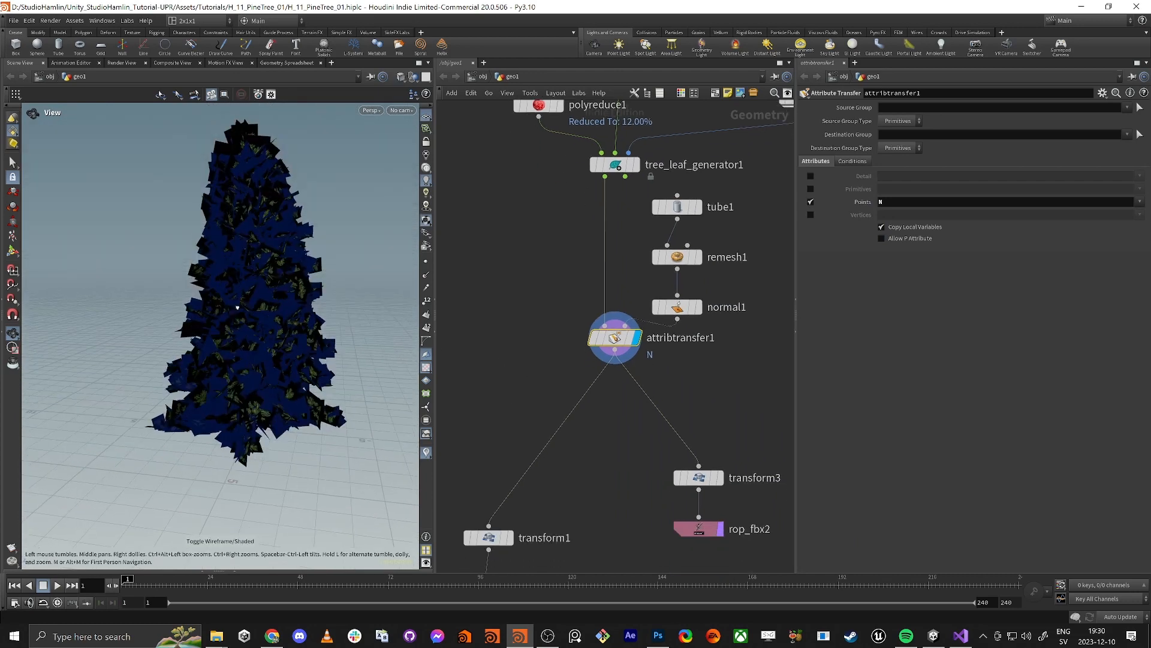
middle_click_drag(544, 322, 521, 429)
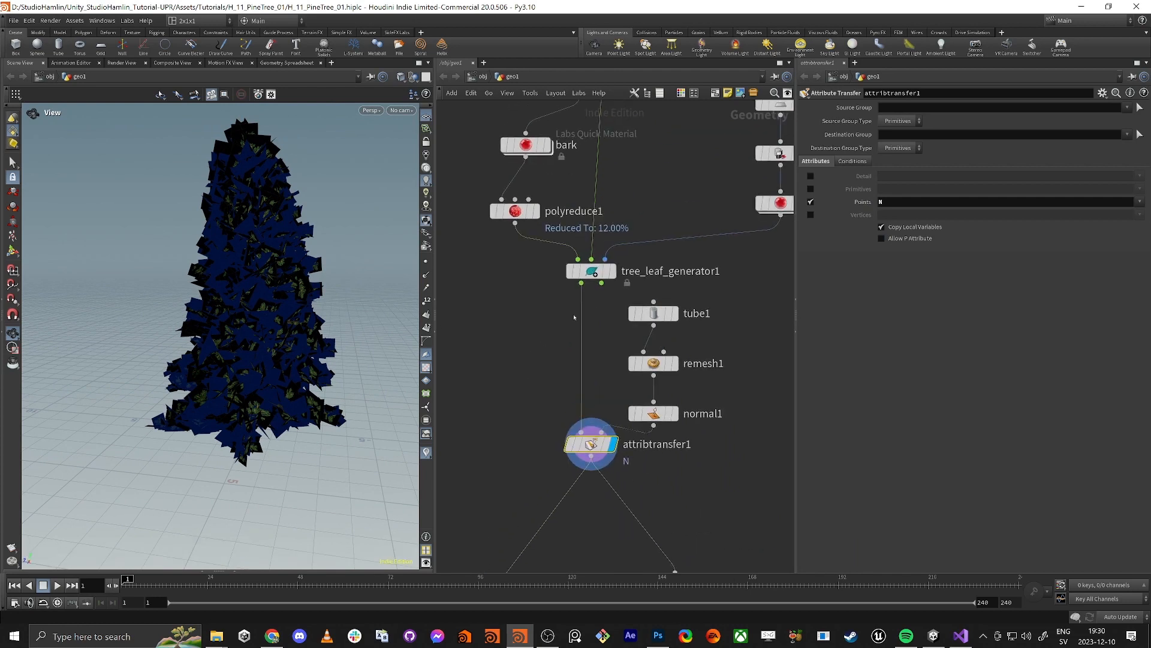
left_click(596, 273)
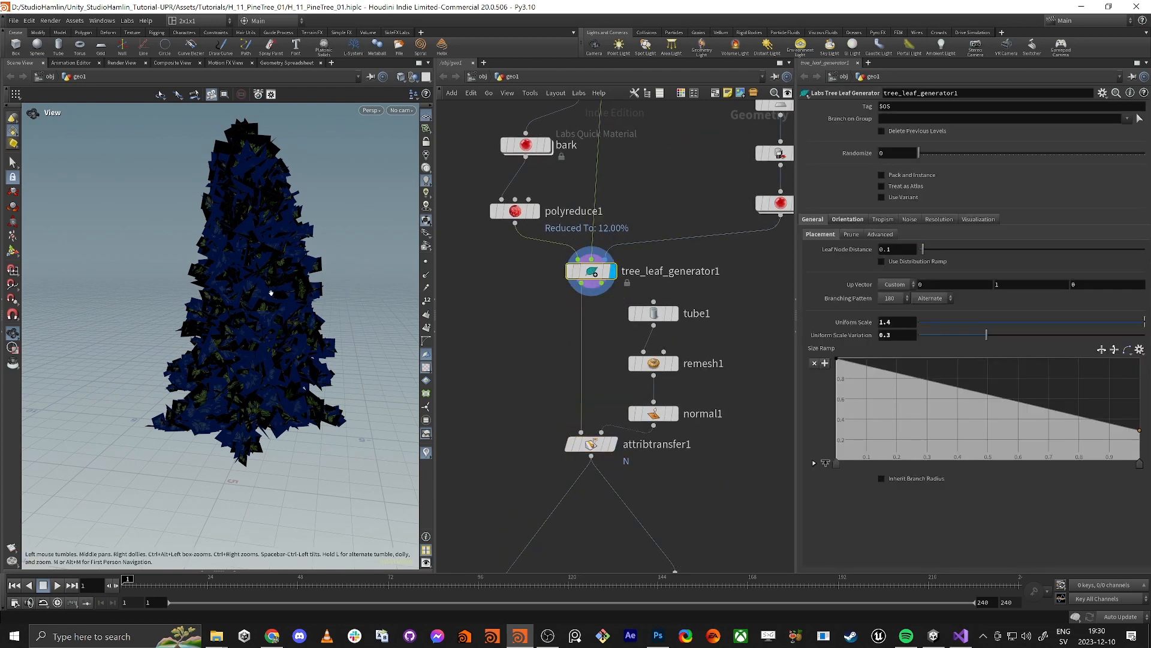
left_click_drag(895, 323, 742, 337)
type("2.5")
key("Return")
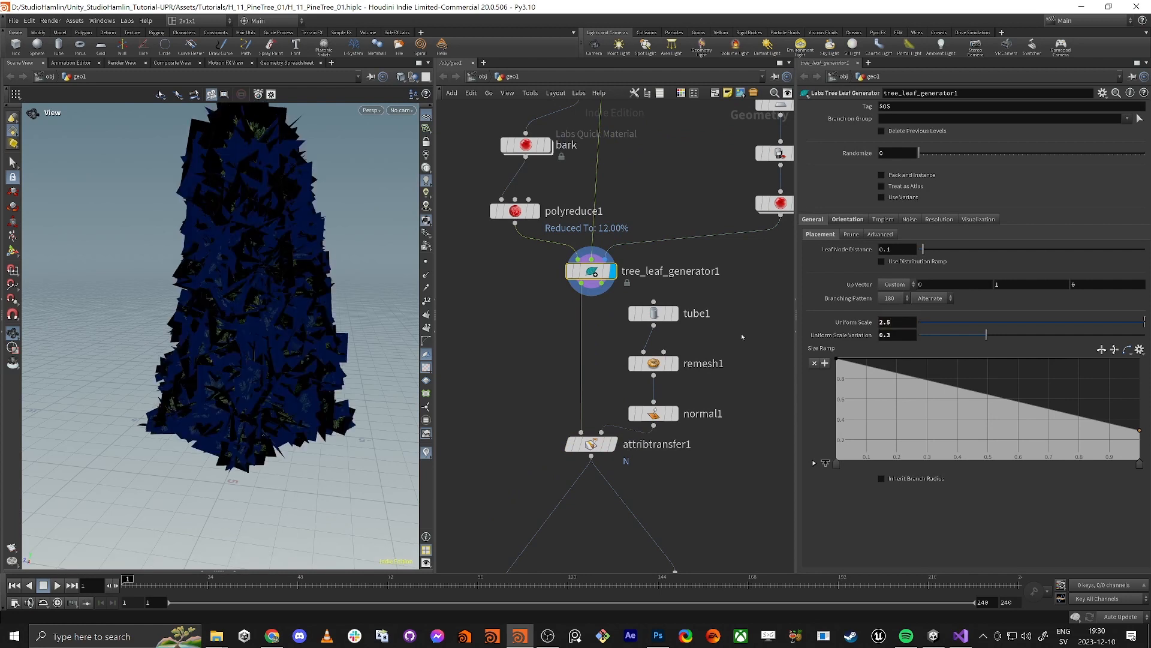
- Lower the end value of tree_leaf_generator1's Size Ramp to about 0.2 and set Leaf Node Distance to 0.2
mouse_move(900, 322)
left_mouse_down()
mouse_move(886, 318)
mouse_move(903, 318)
left_mouse_up()
scroll(462, 348, "up", 1)
left_click_drag(257, 294, 260, 282)
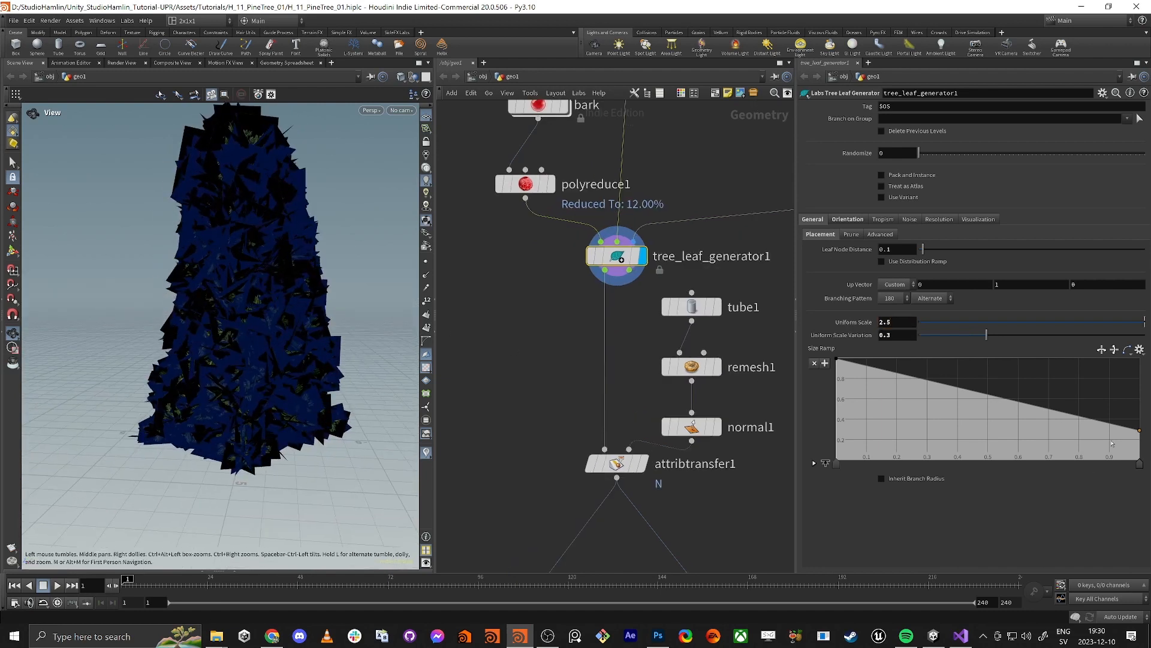
left_click_drag(1140, 433, 1143, 442)
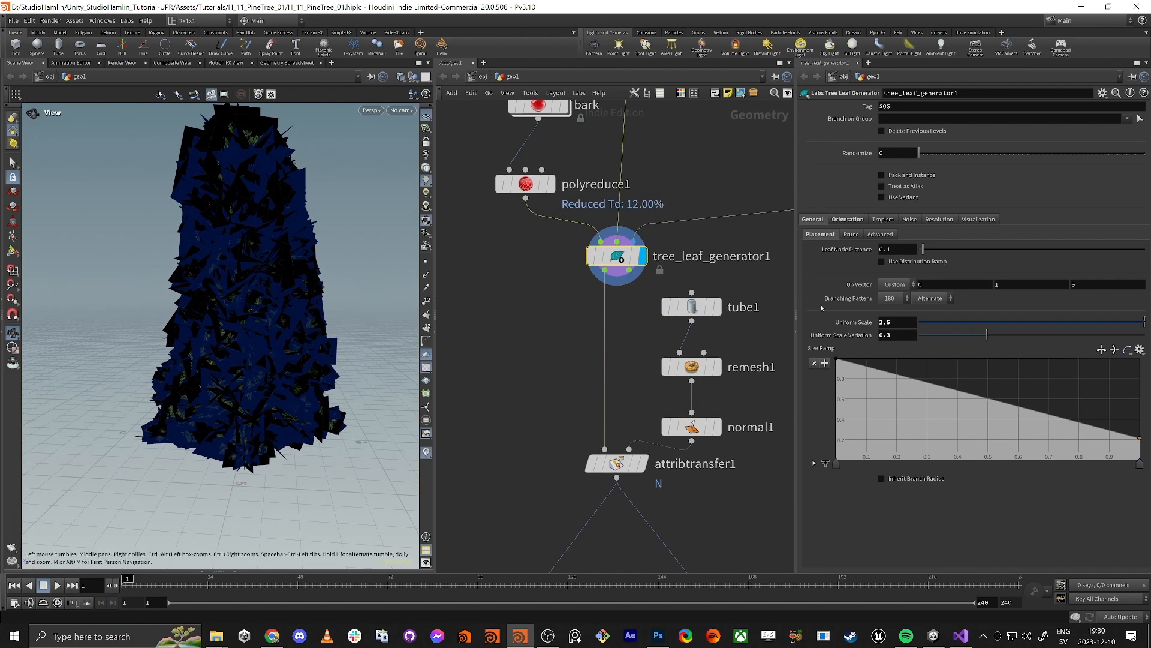
left_click(895, 249)
type("2")
key("Return")
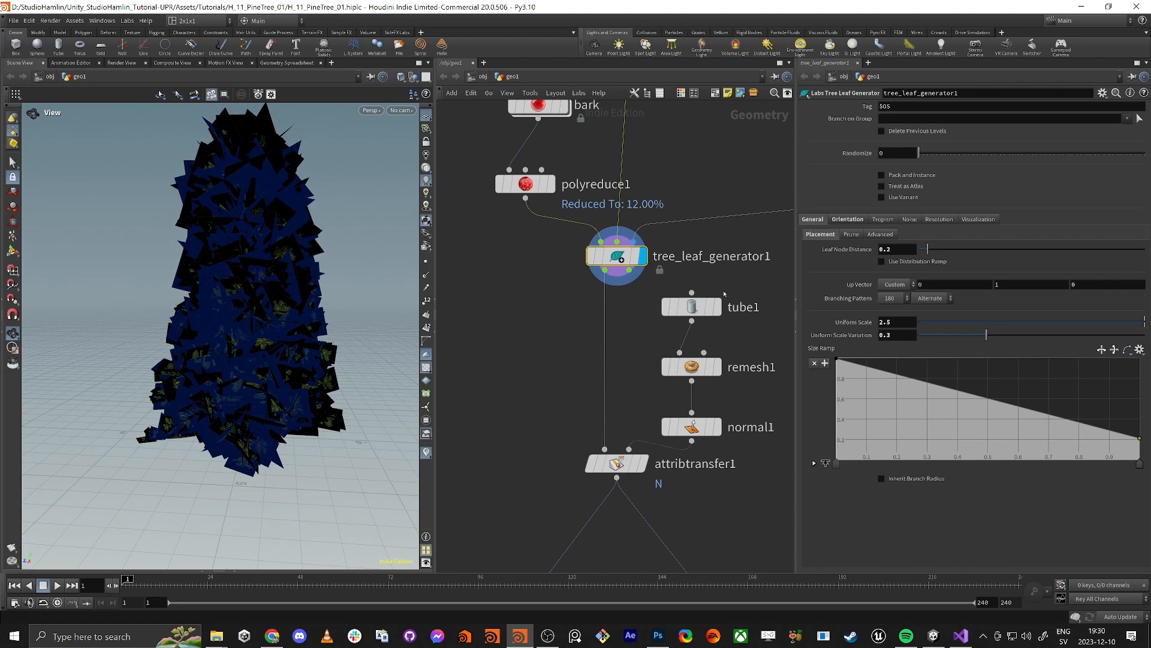
- Check the primitive and polygon counts in tree_leaf_generator1's node information
middle_click_drag(502, 402, 529, 305)
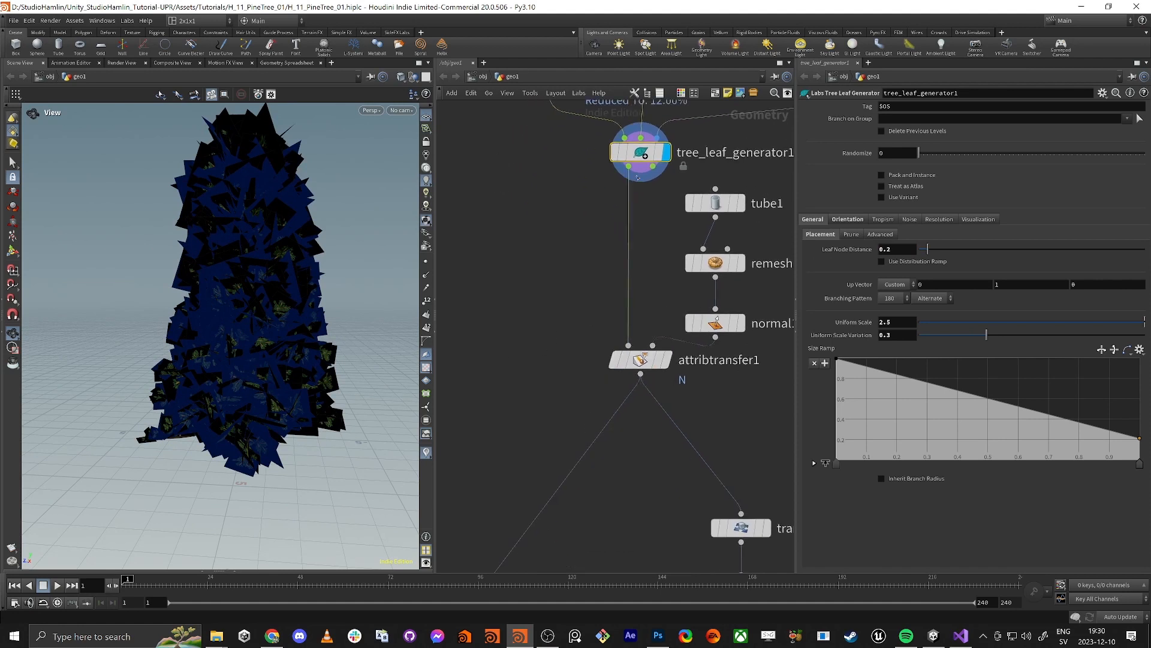
mouse_move(645, 155)
middle_click_drag(507, 177, 523, 406)
middle_click(658, 382)
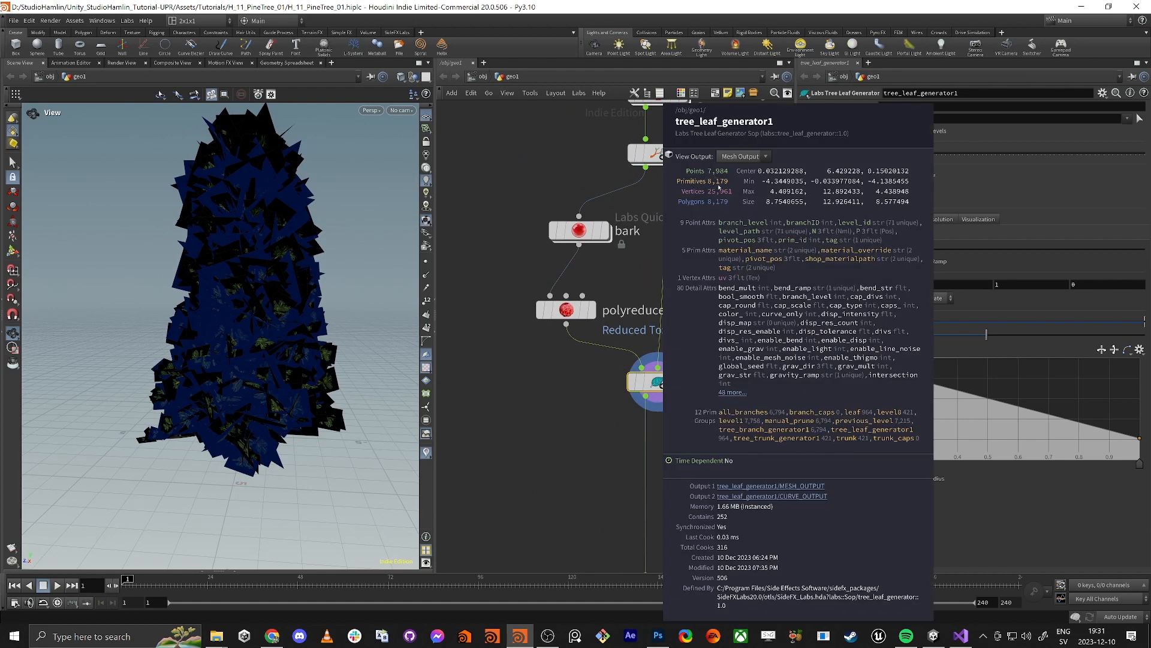
middle_click_drag(510, 445, 584, 311)
scroll(558, 273, "down", 3)
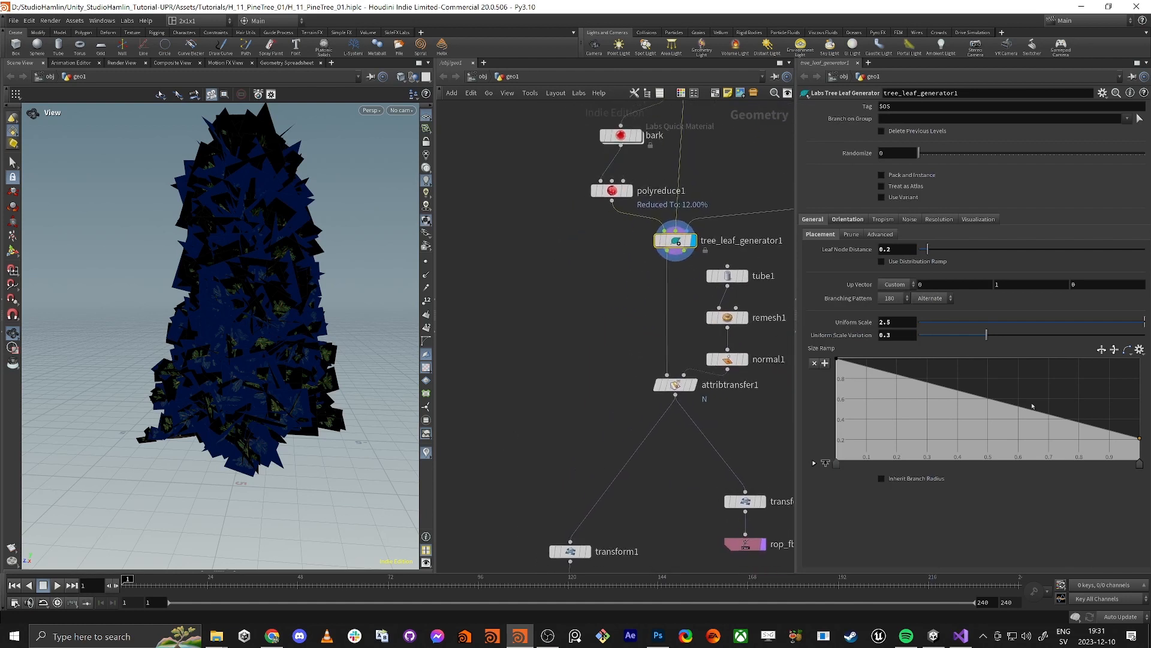
- Slightly lower the Size Ramp's end value again and select rop_fbx1 for exporting PineTree_Lod0.fbx
left_click_drag(1143, 440, 1143, 447)
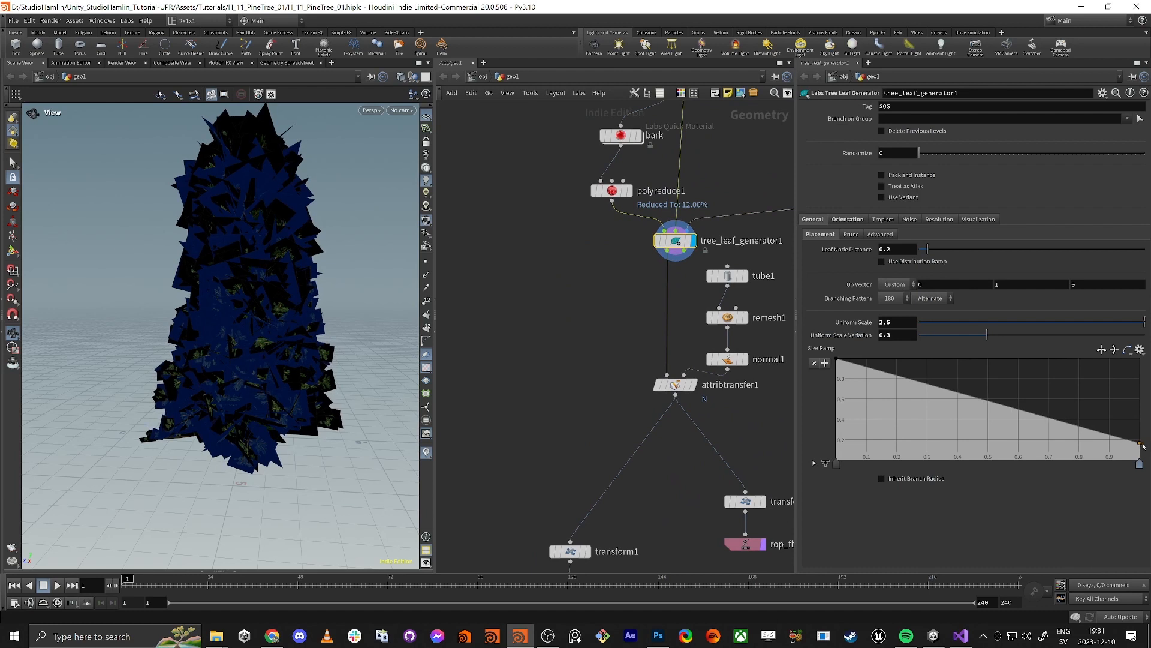
left_click_drag(285, 326, 324, 313)
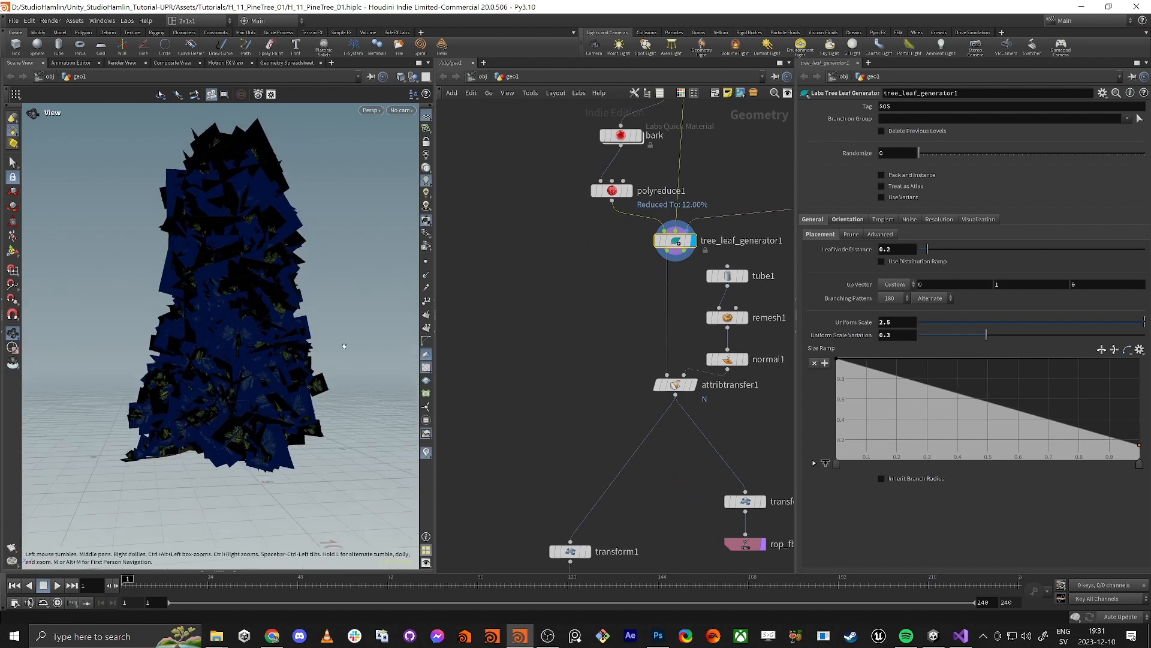
middle_click_drag(534, 521, 584, 314)
middle_click_drag(631, 439, 611, 419)
left_click_drag(610, 419, 532, 469)
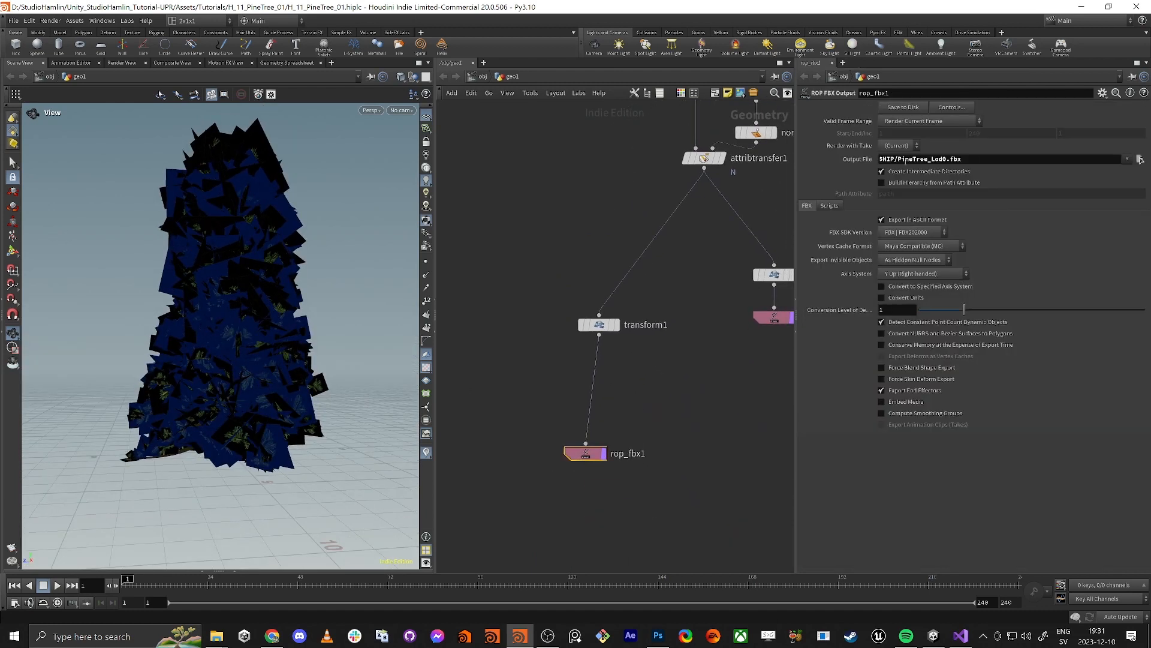
- Switch to Unity and replace PineTree_Lod1 in the scene with the PineTree_Lod0 model
key("alt+Tab")
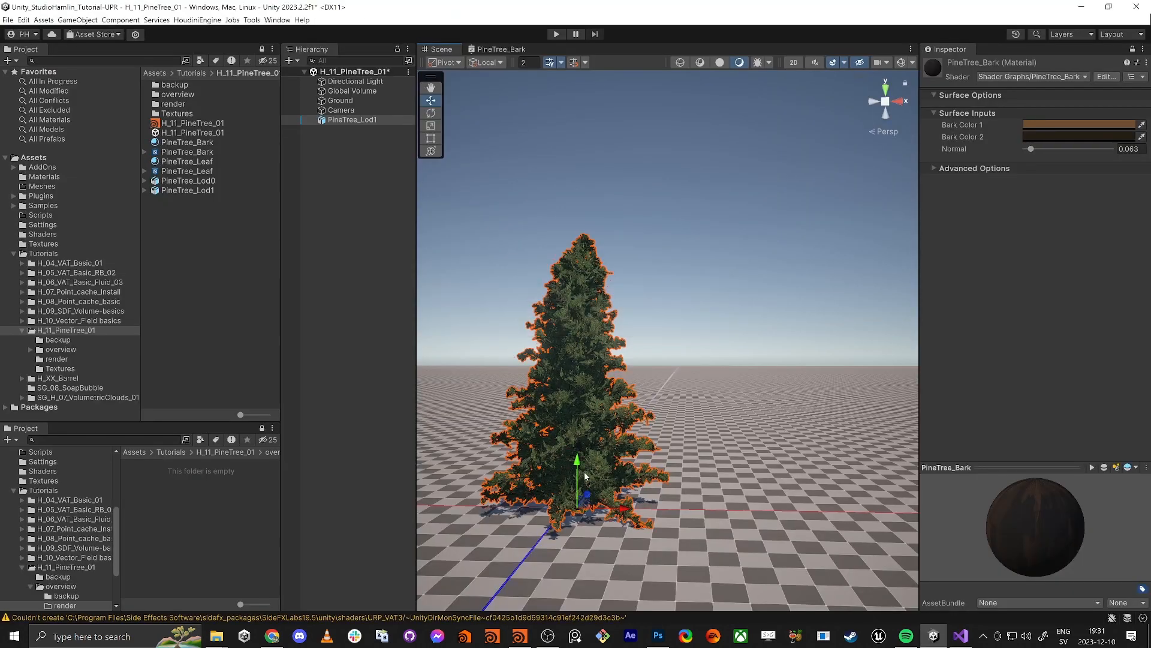
left_click(354, 119)
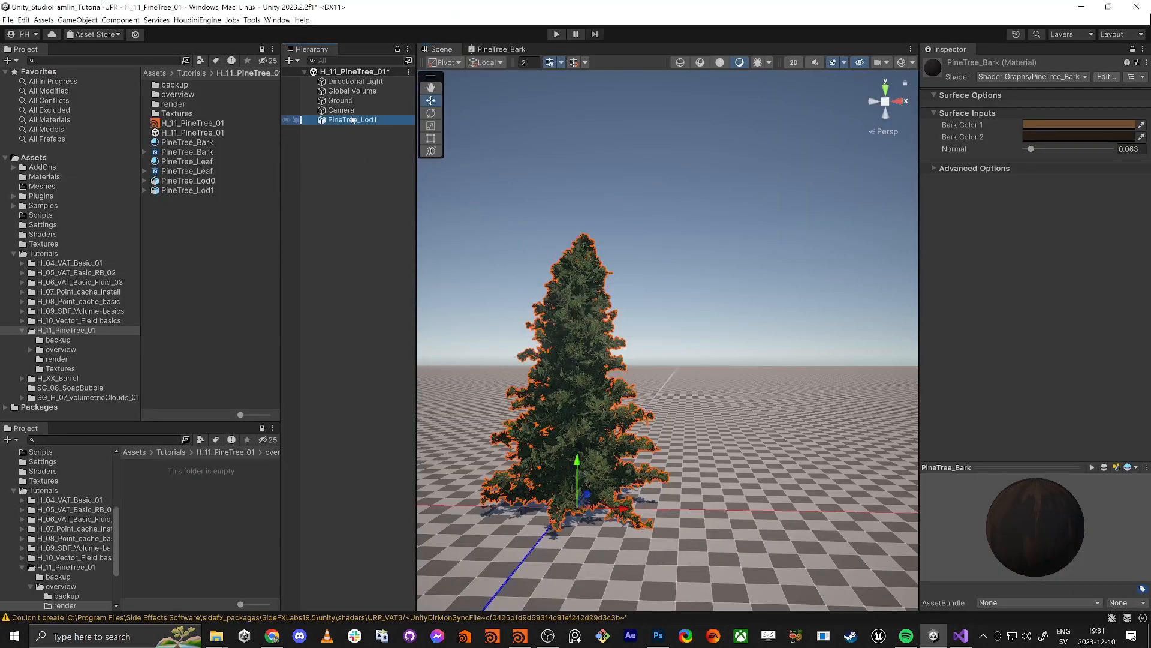
key("Delete")
left_click_drag(204, 183, 535, 280)
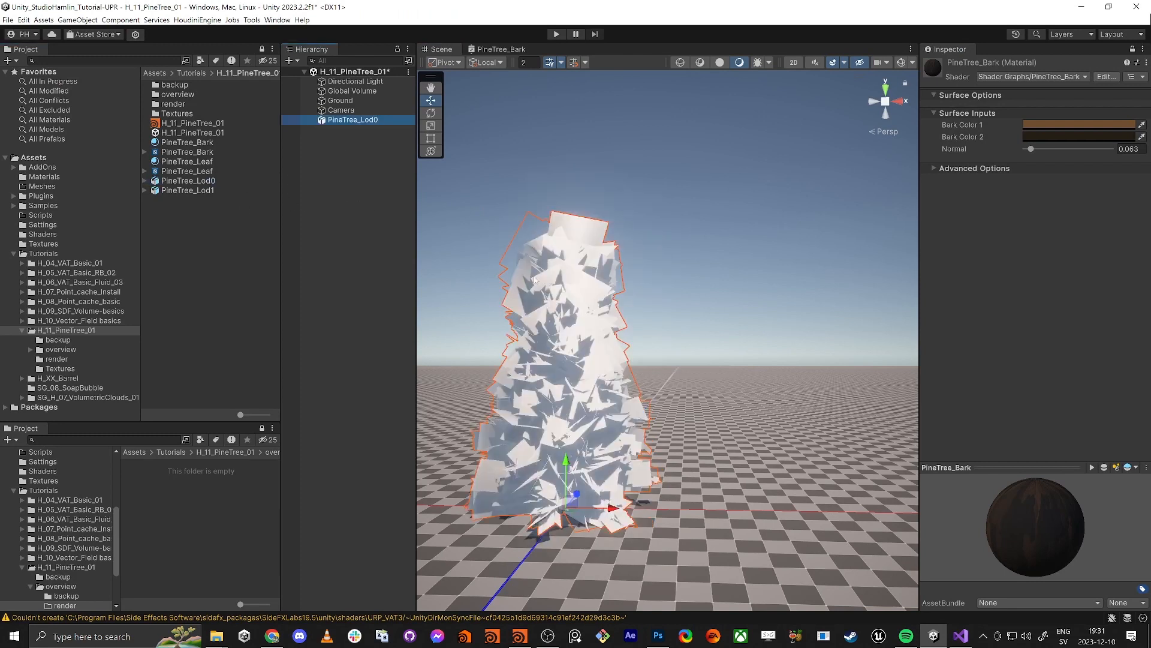
- Assign the PineTree_Bark material to the tree's trunk and PineTree_Leaf to its leaves
left_click_drag(187, 144, 577, 372)
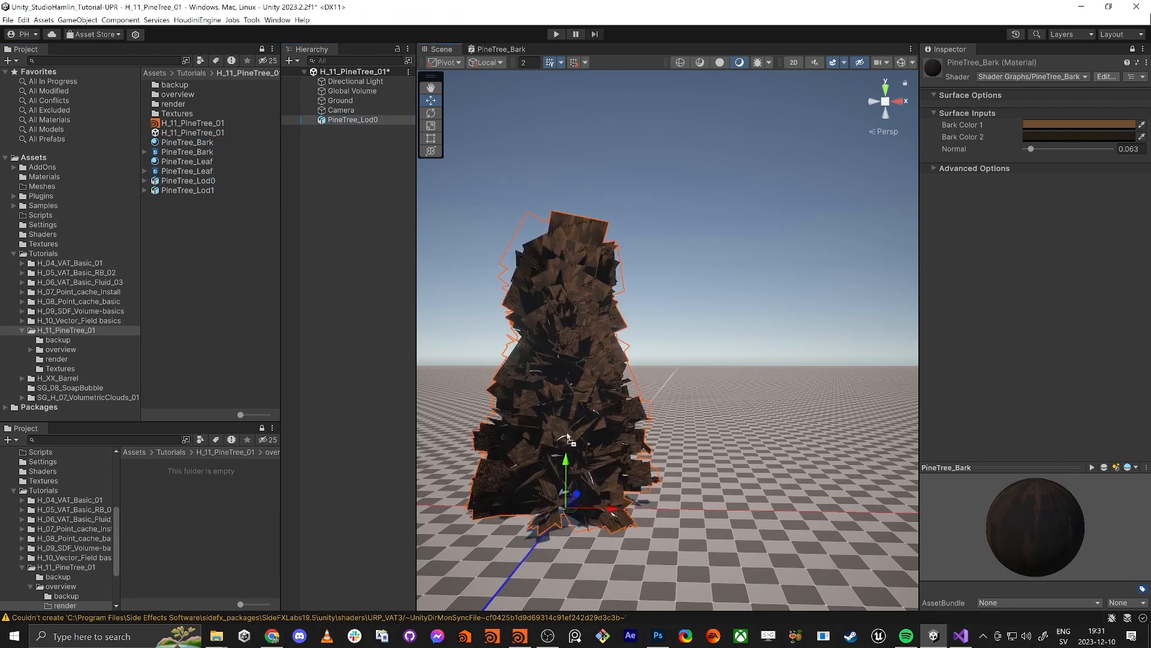
left_click_drag(567, 437, 566, 438)
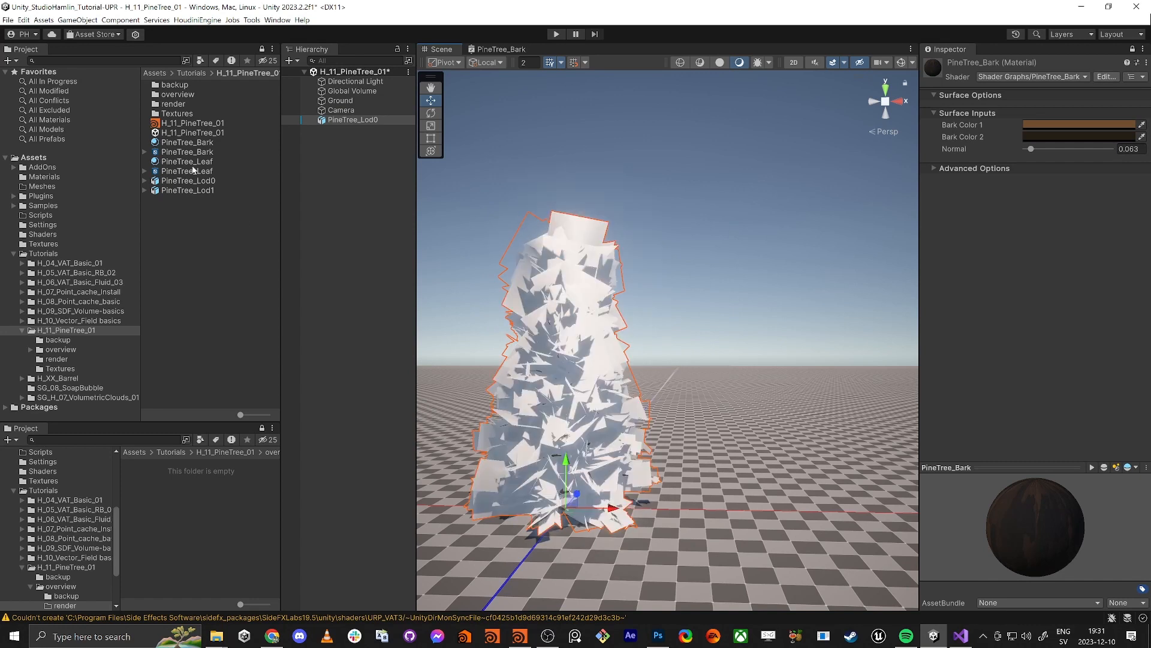
left_click_drag(526, 259, 566, 263)
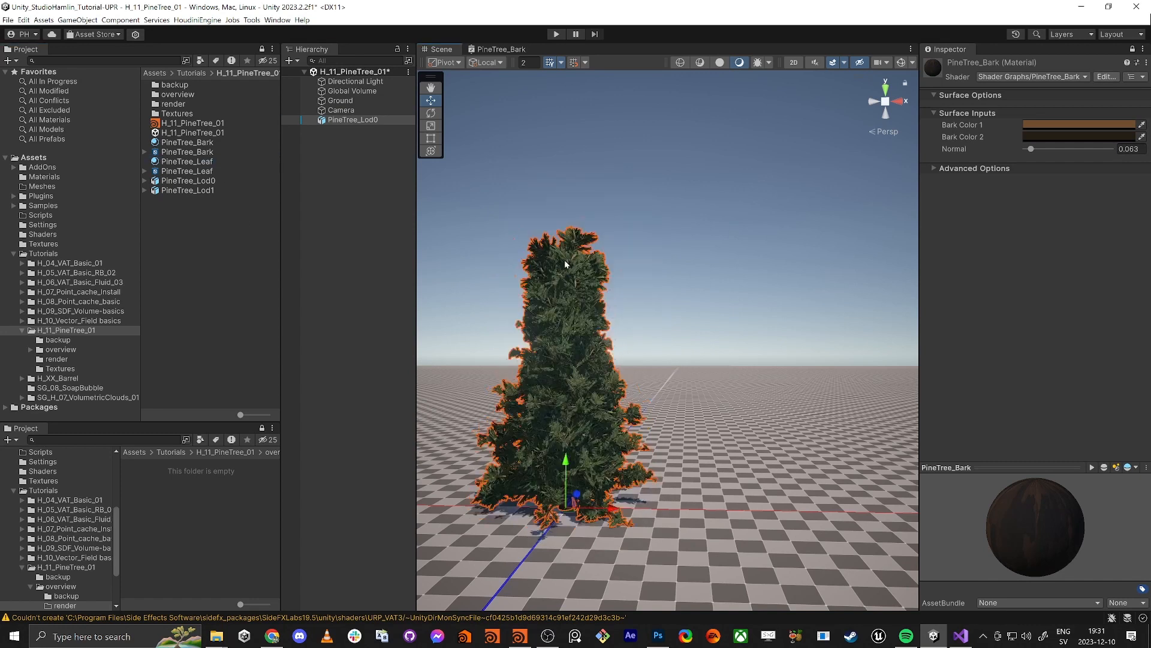
left_click(400, 276)
- Inspect the leaf size and density of PineTree_Lod0 from several angles in the scene
right_click_drag(561, 327, 727, 436)
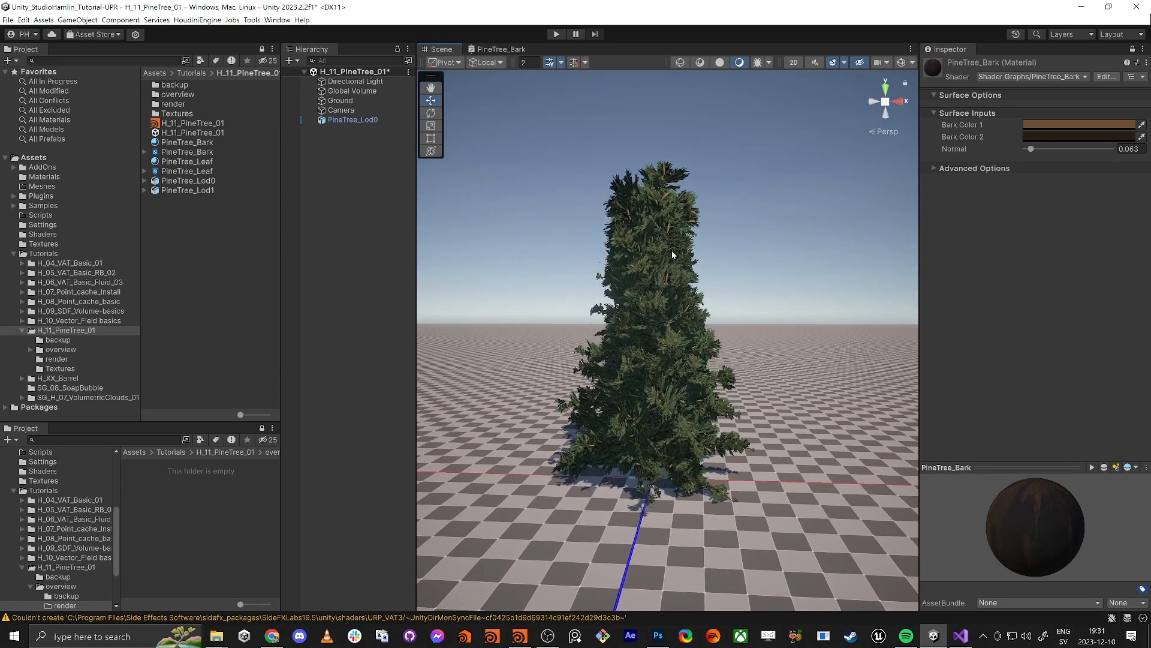
right_click_drag(667, 373, 665, 351)
key("q")
right_click_drag(576, 311, 704, 370)
middle_click_drag(704, 370, 678, 312)
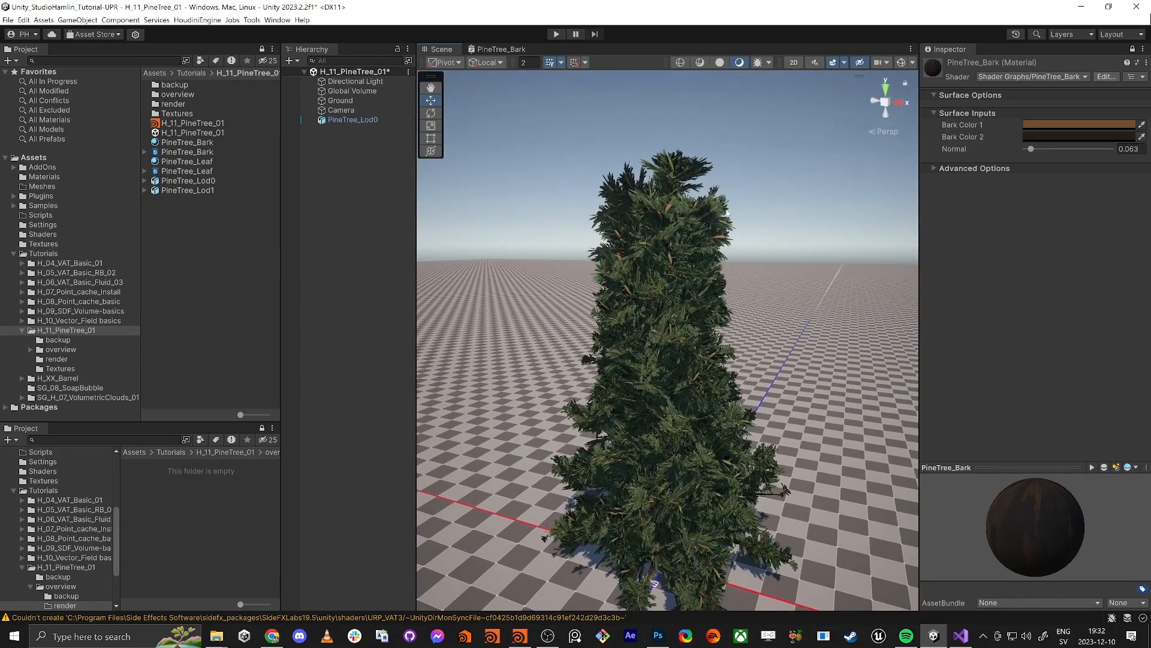
right_click_drag(626, 344, 649, 290)
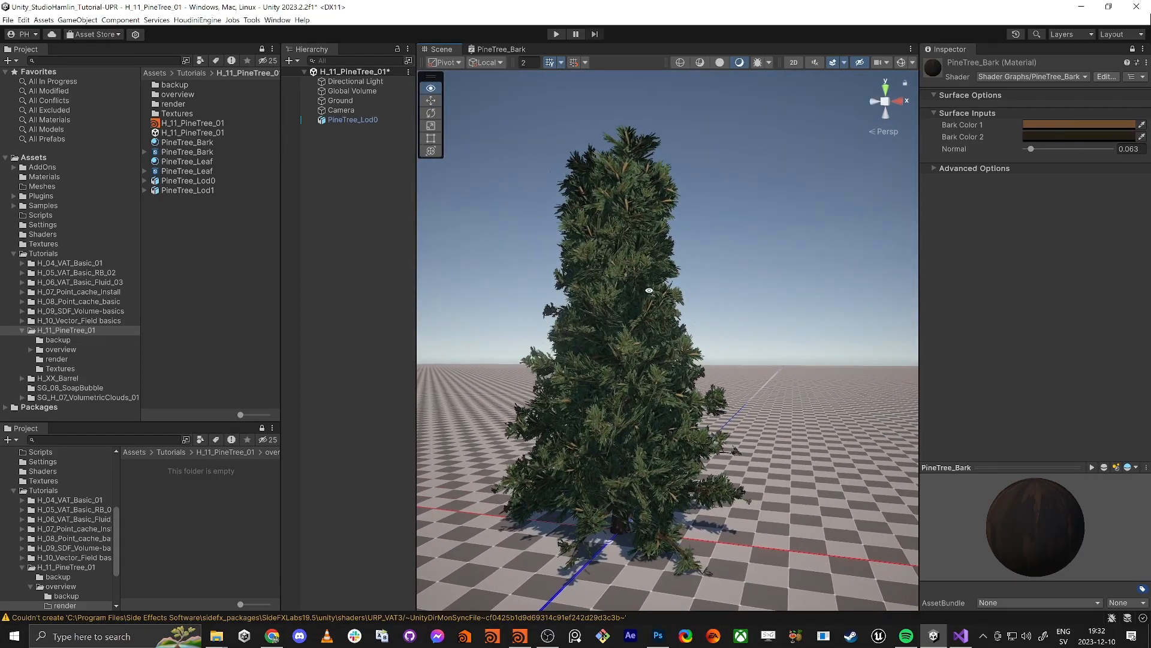
- Arrange the Unity and Houdini windows side by side, with Unity's Scene view maximized and framed on the tree
left_click_drag(634, 10, 160, 476)
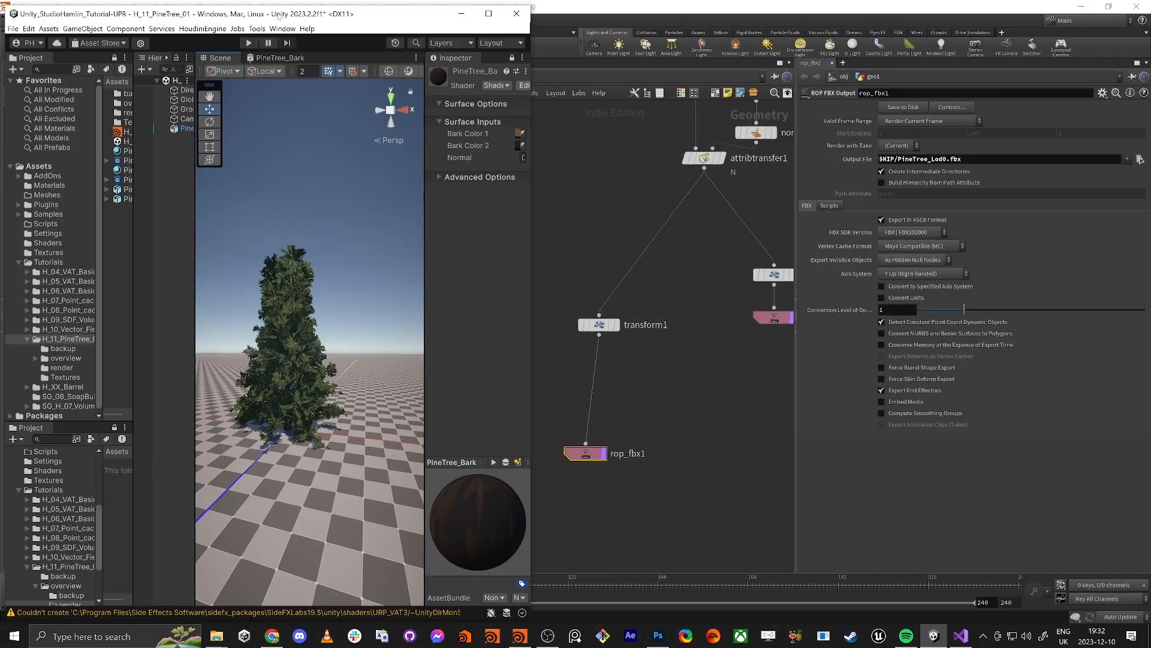
left_click_drag(279, 17, 190, 122)
key("shift+space")
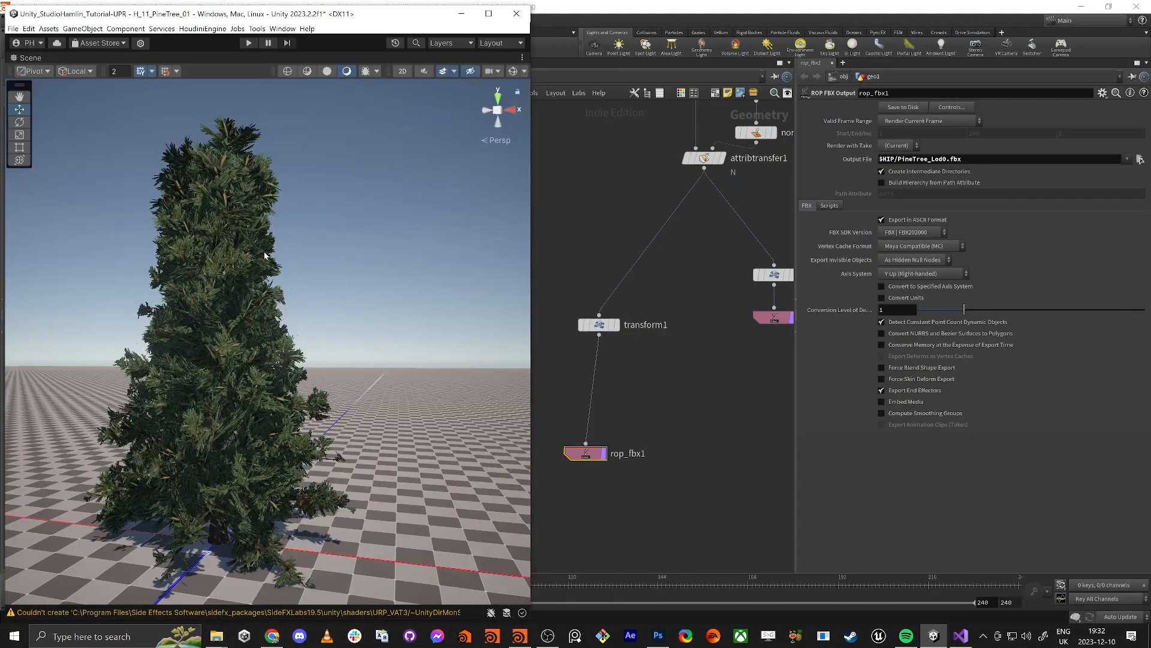
left_click_drag(264, 19, 179, 97)
left_click(585, 186)
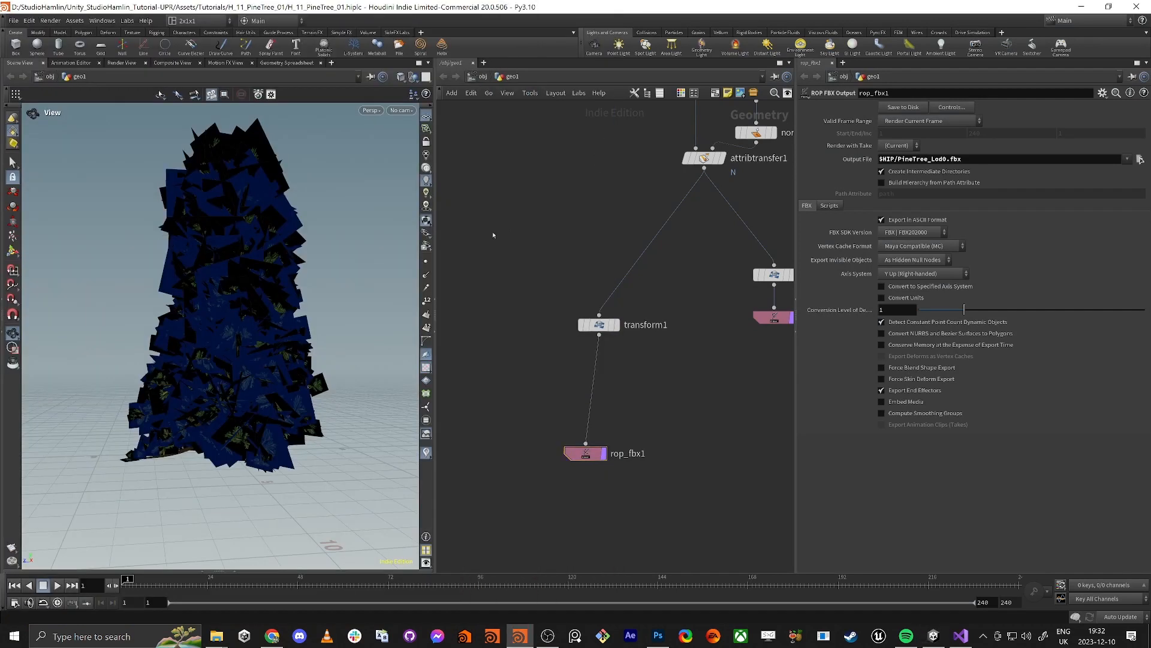
left_click_drag(422, 10, 572, 67)
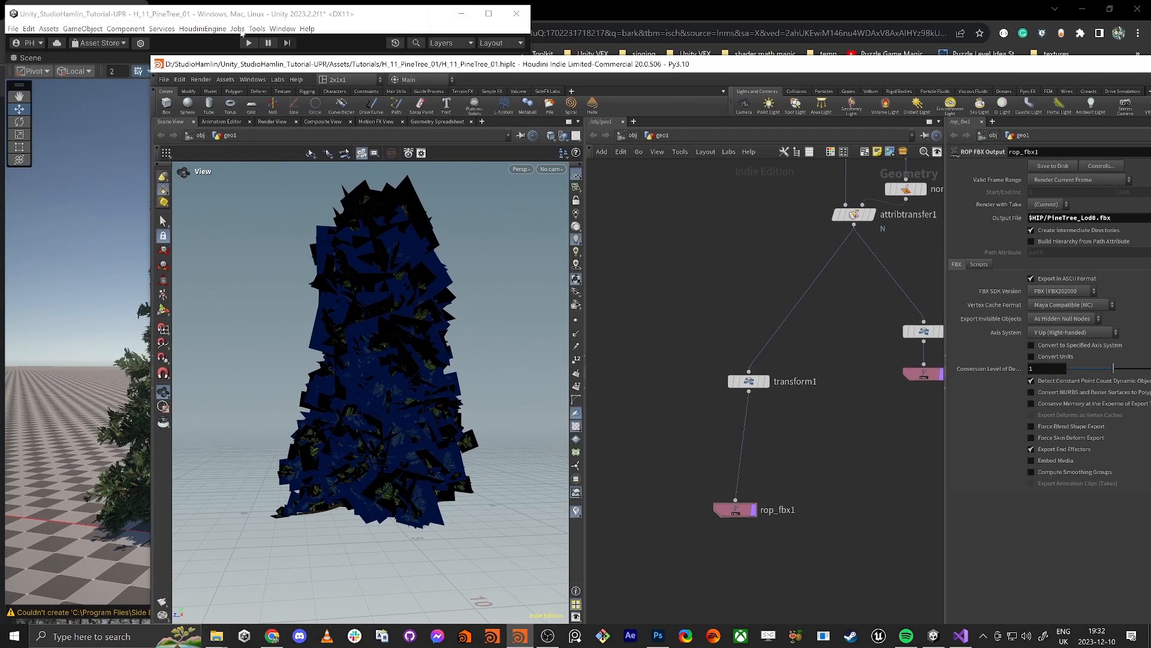
left_click_drag(343, 16, 226, 9)
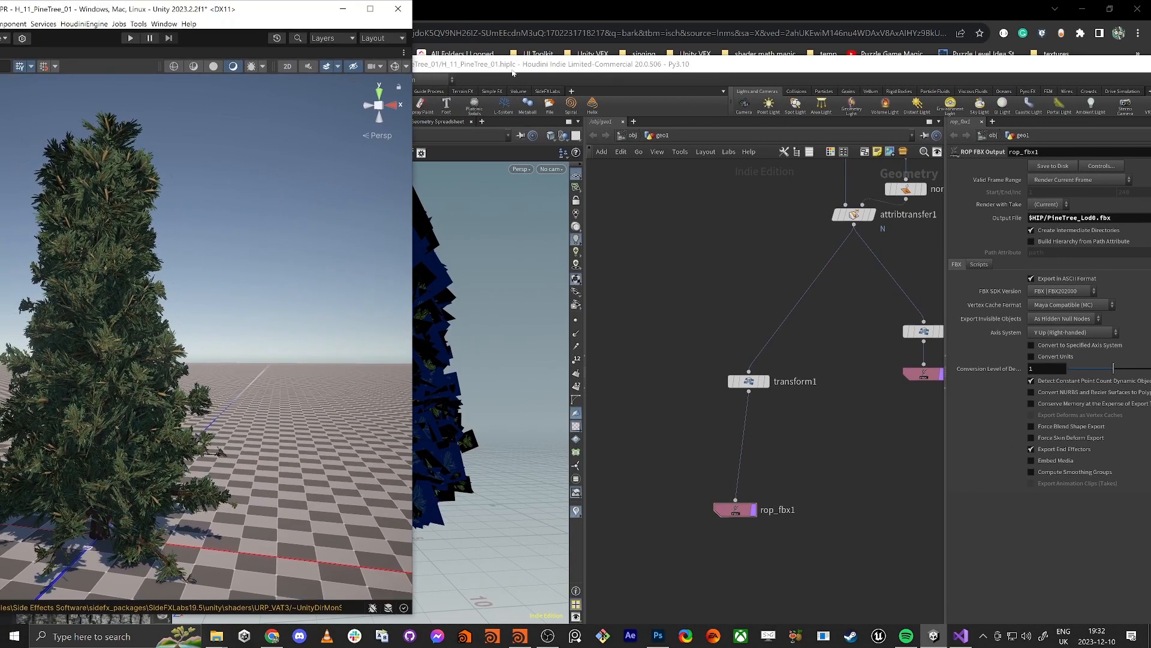
left_click_drag(540, 67, 1014, 180, "shift")
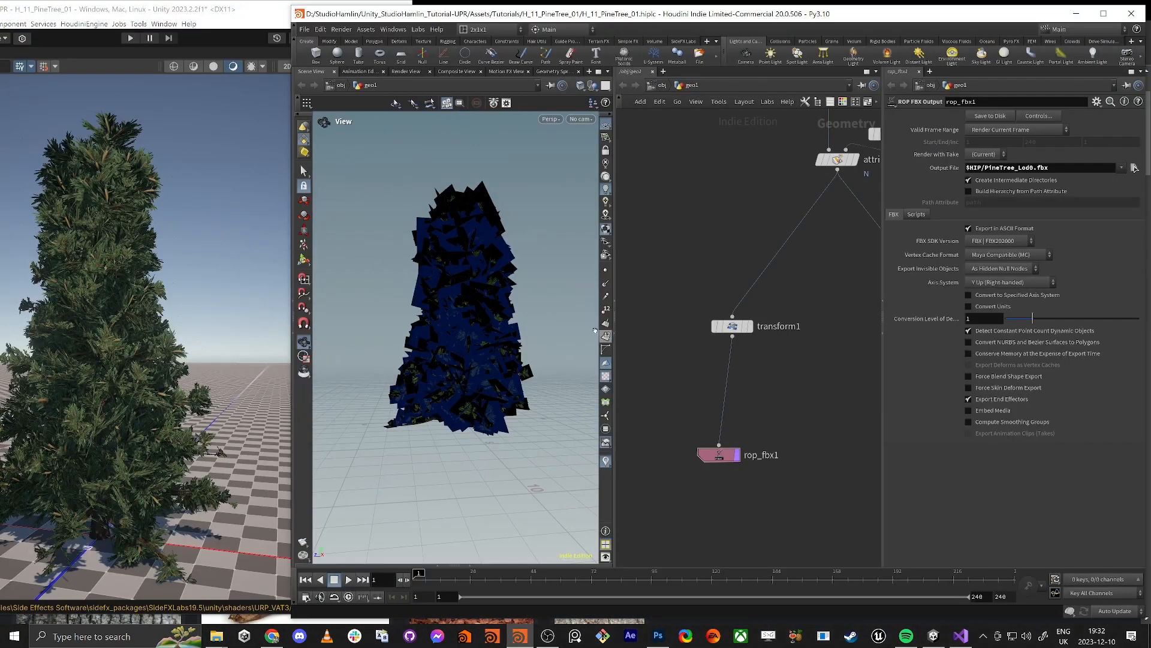
middle_click_drag(117, 379, 154, 373)
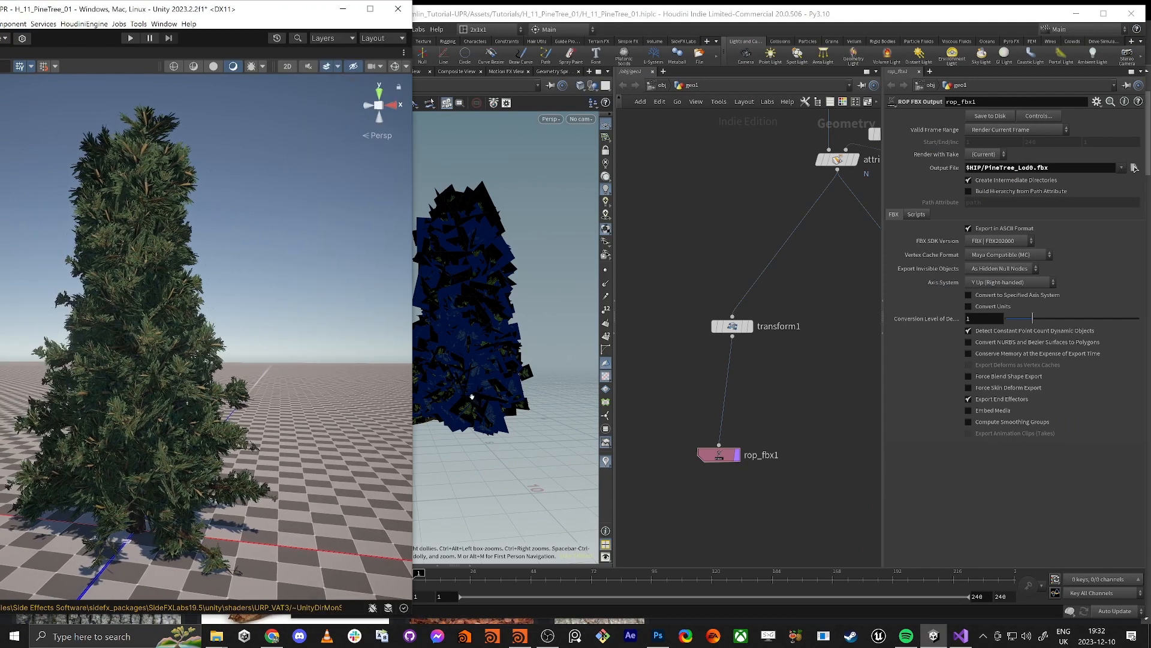
left_click(771, 191)
right_click_drag(111, 376, 126, 381)
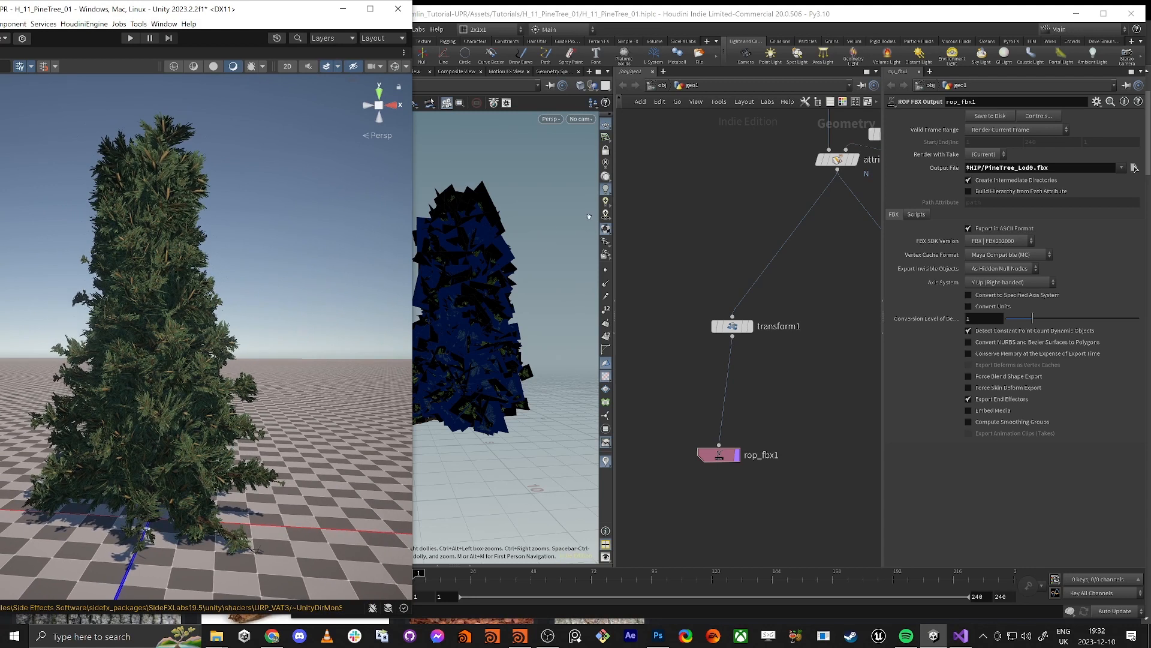
- Return to Houdini and raise the end value of tree_leaf_generator1's Size Ramp to 1, making the ramp flat
key("alt+Tab")
middle_click_drag(748, 143, 658, 386)
scroll(719, 267, "up", 3)
left_click(758, 258)
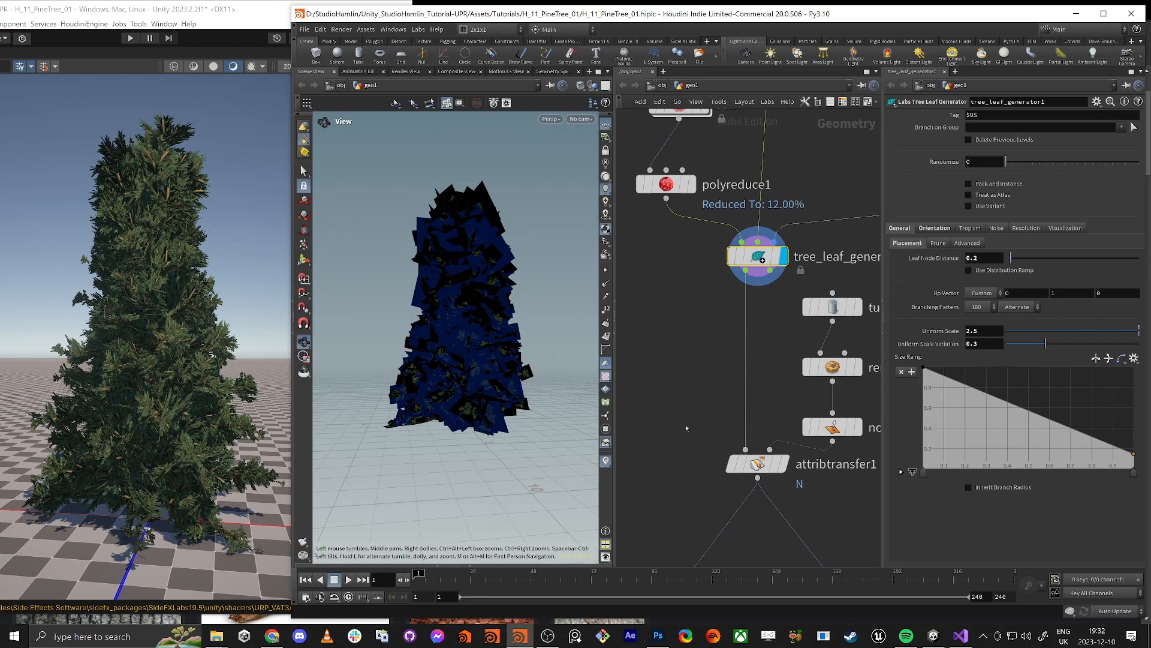
scroll(686, 449, "down", 3)
middle_click_drag(684, 460, 694, 325)
middle_click_drag(731, 437, 709, 495)
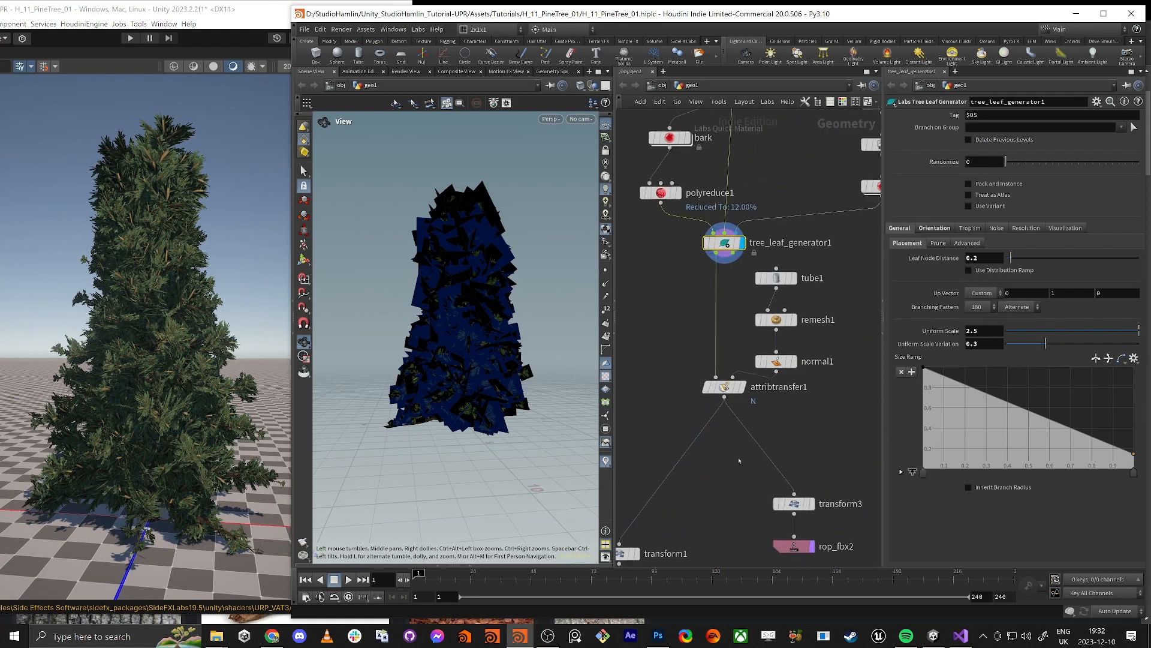
left_click_drag(1134, 454, 1134, 366)
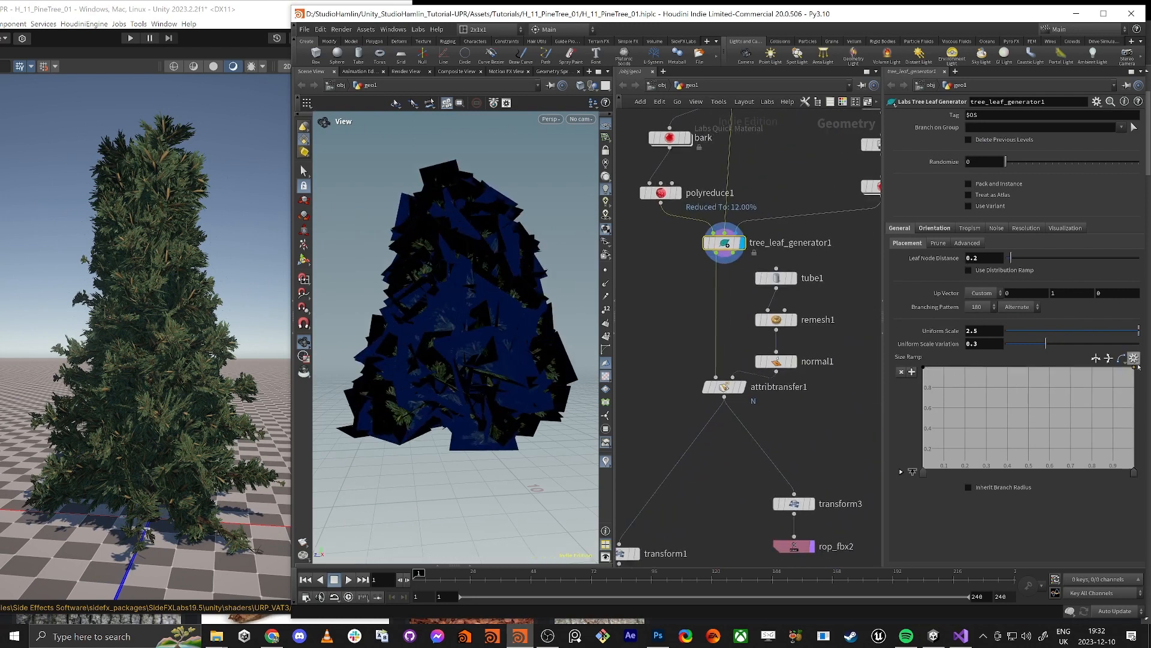
- Select rop_fbx1 again for re-exporting PineTree_Lod0.fbx with the flat size ramp
middle_click_drag(751, 474, 807, 378)
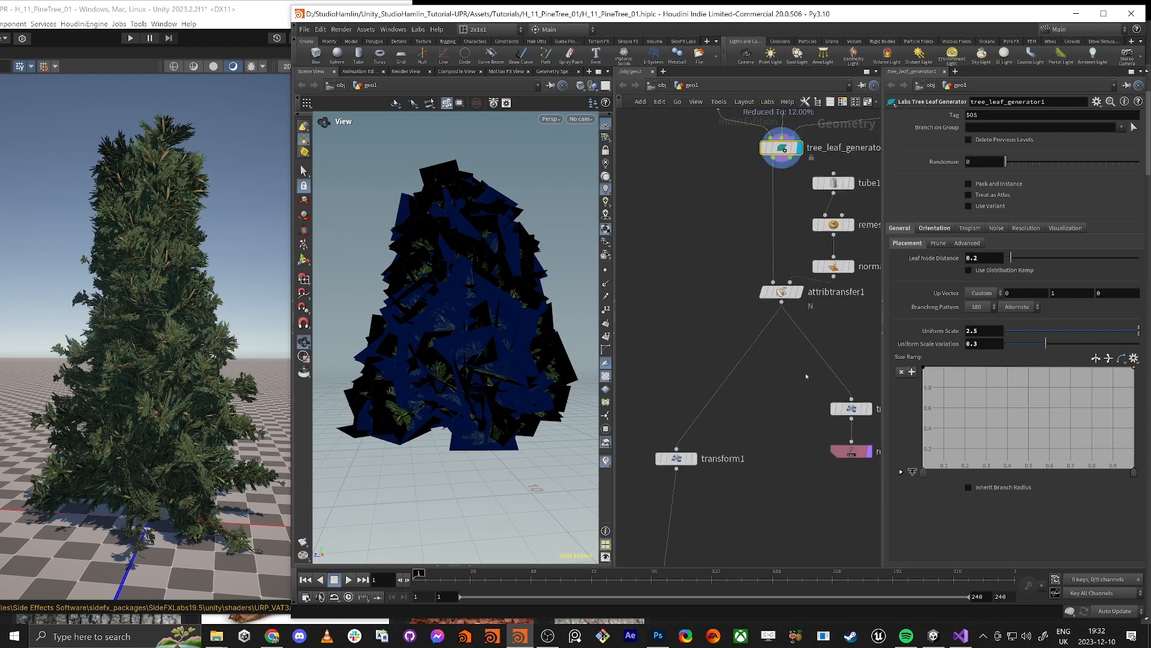
middle_click_drag(728, 520, 780, 390)
left_click_drag(777, 400, 689, 509)
middle_click_drag(832, 389, 803, 512)
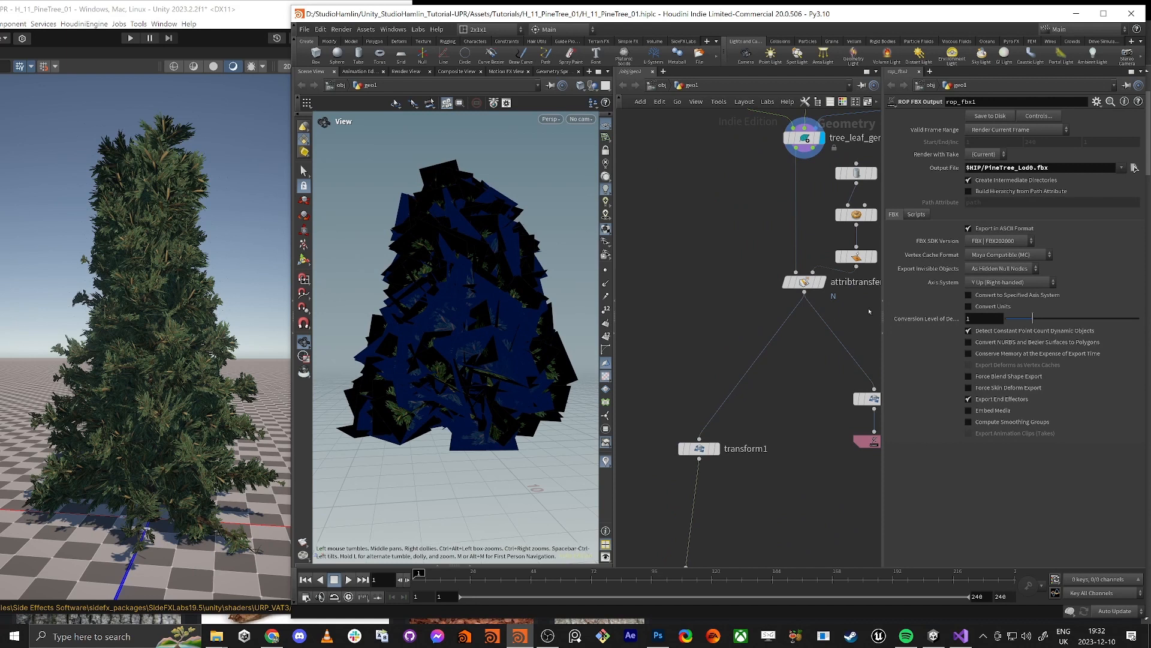
- Export PineTree_Lod0.fbx with the flat size ramp and inspect the updated tree in Unity's Scene view
left_click(989, 117)
left_click(152, 243)
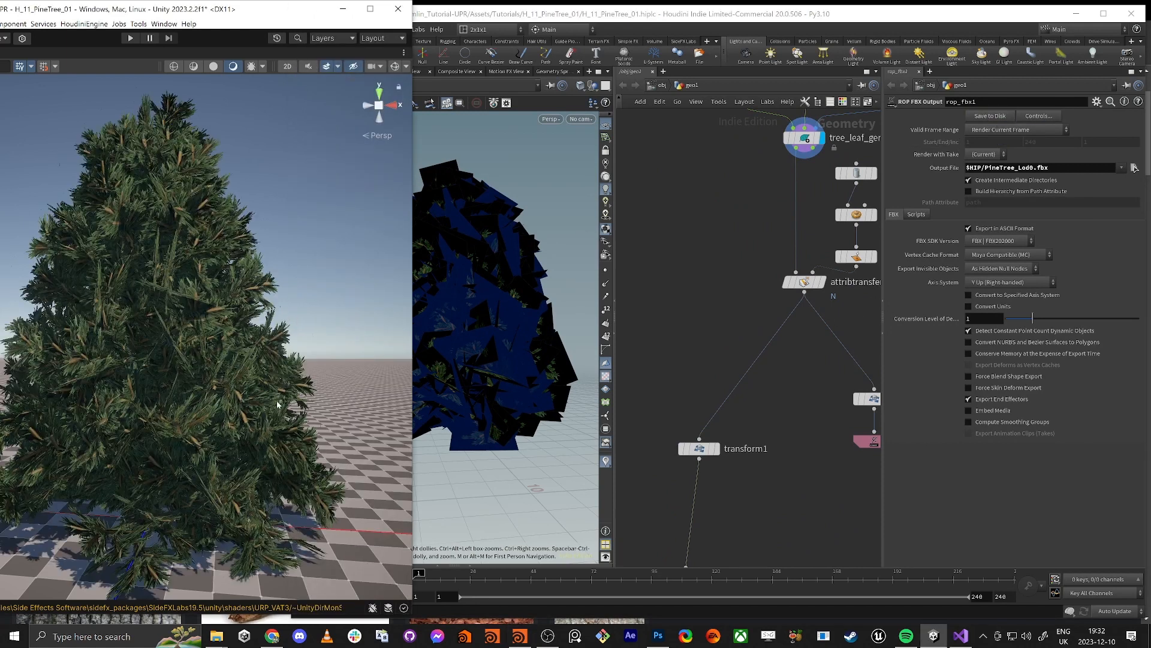
left_click_drag(157, 376, 183, 376, "alt")
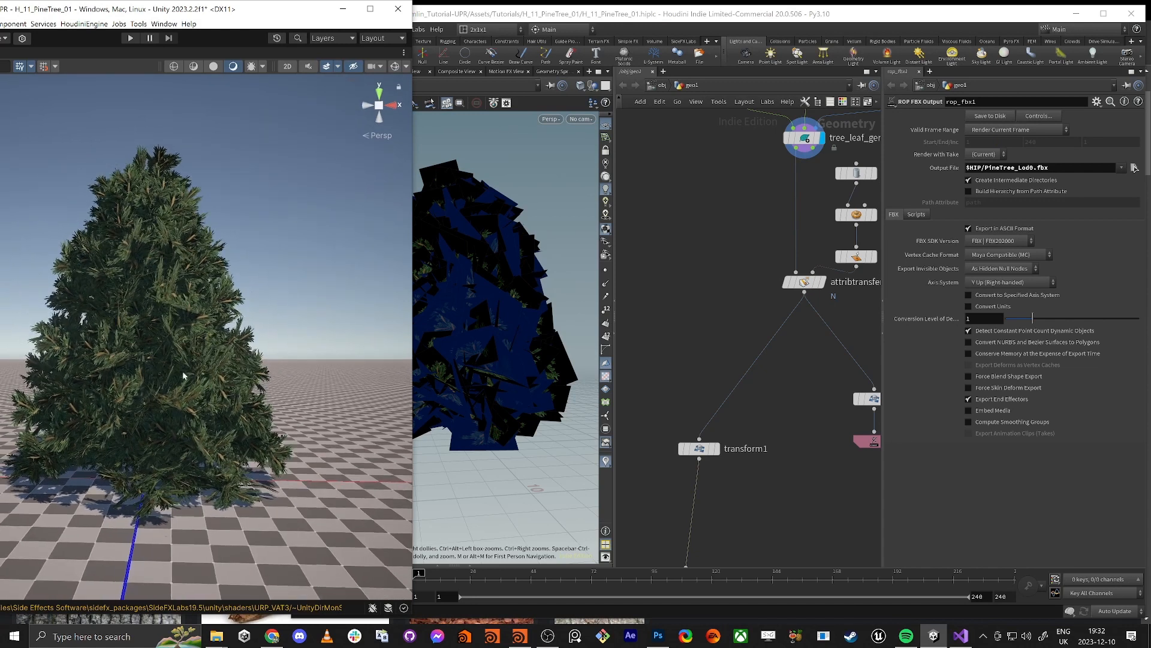
middle_click_drag(184, 377, 144, 373)
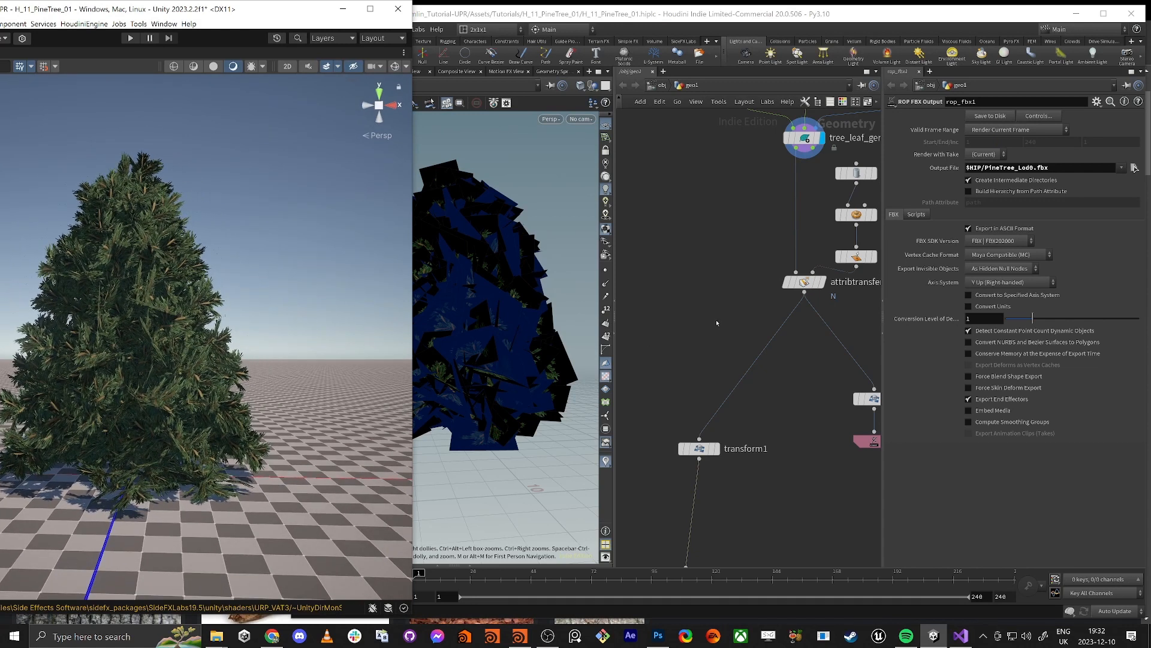
- Return to Houdini and set tree_leaf_generator1's Uniform Scale to 1
left_click(700, 315)
middle_click_drag(726, 316, 699, 394)
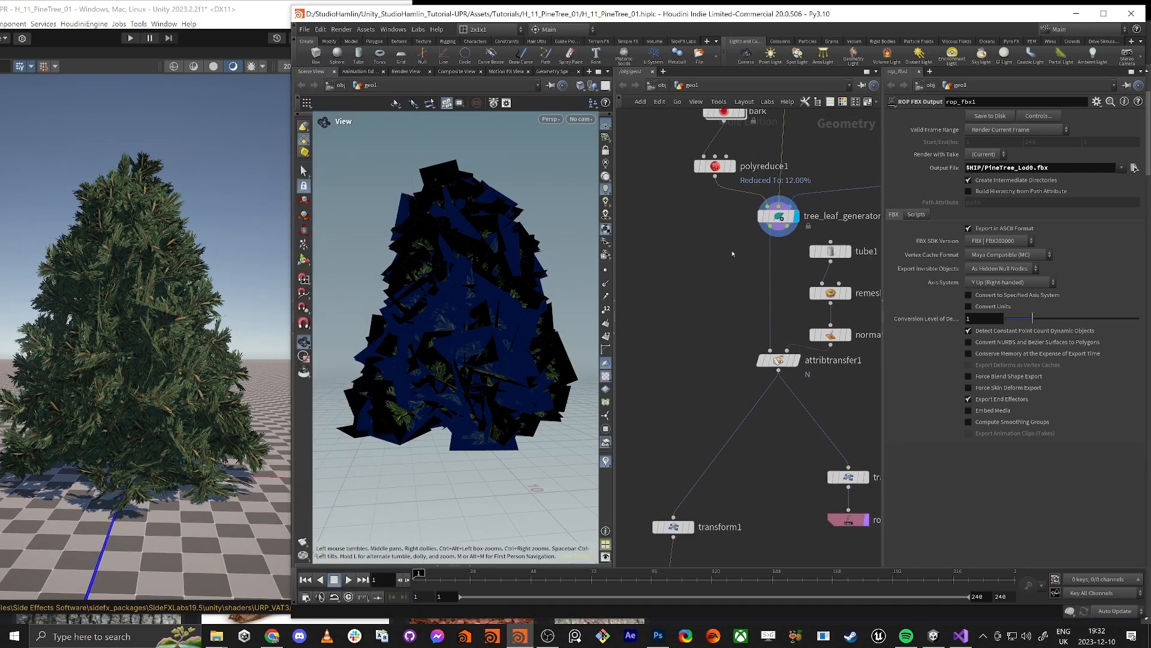
left_click(778, 215)
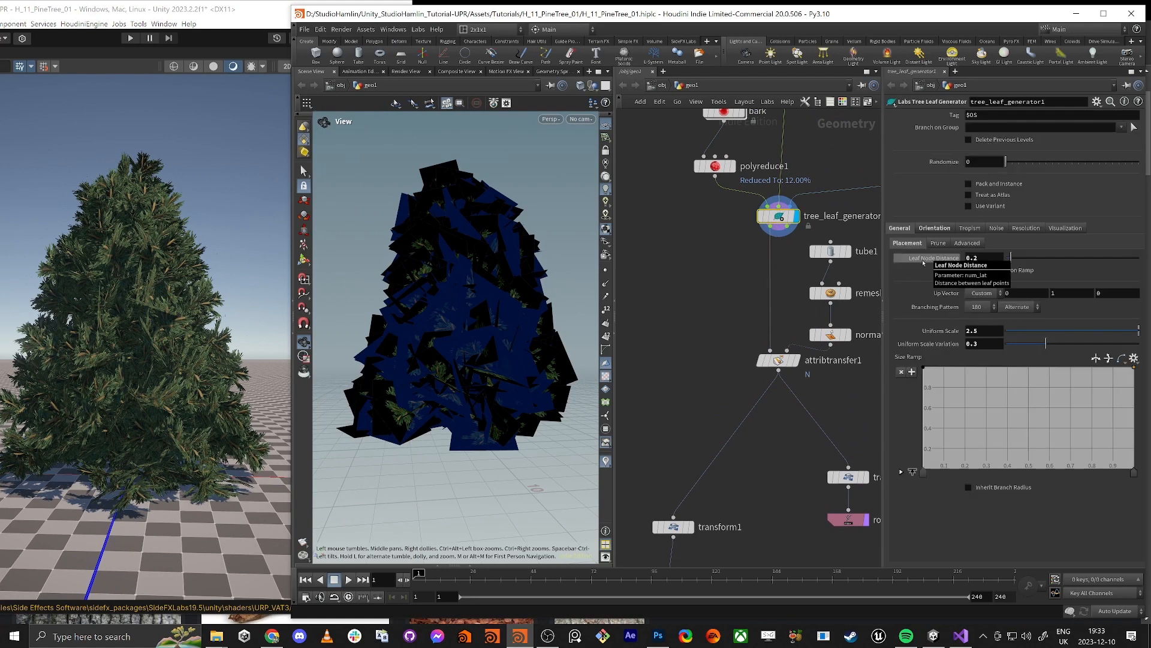
double_click(987, 334)
type("1")
key("Tab")
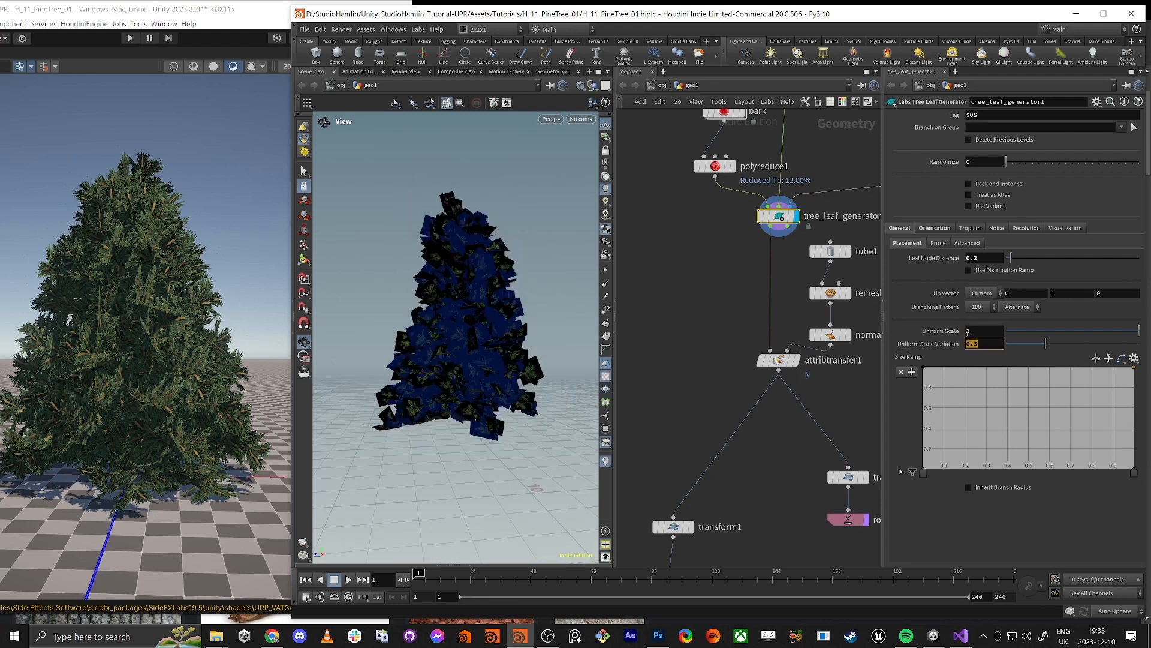
- Re-export PineTree_Lod0.fbx from rop_fbx1 with Uniform Scale 1 and inspect the leaf coverage in Unity
middle_click_drag(848, 393, 878, 202)
left_click(690, 464)
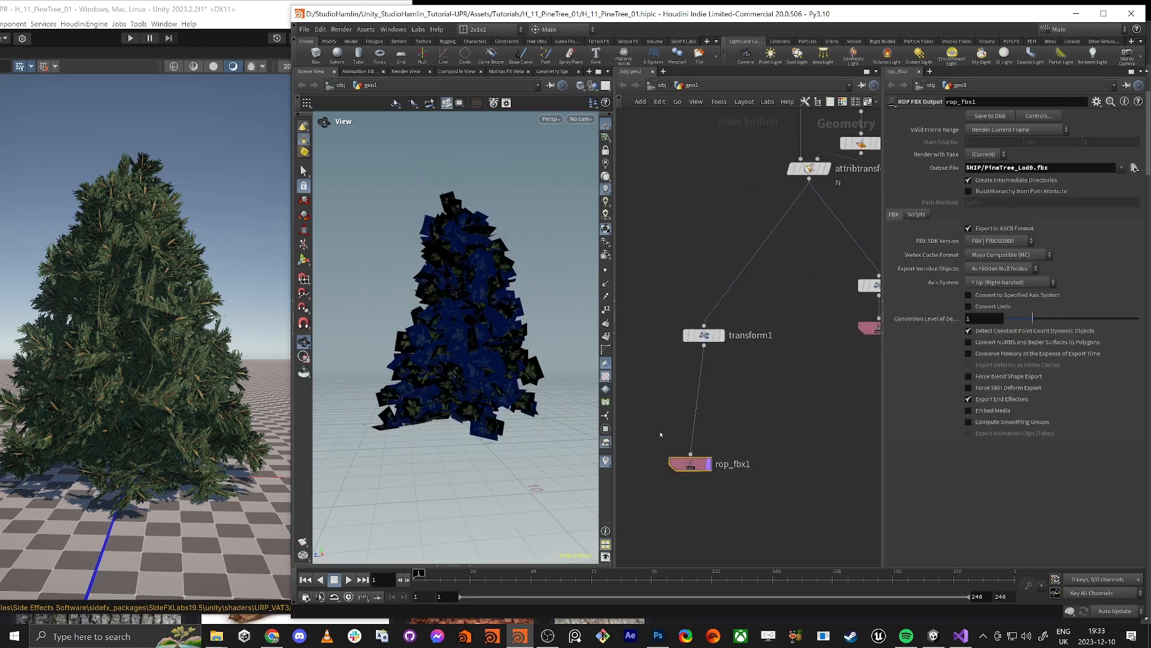
left_click(983, 118)
left_click(143, 365)
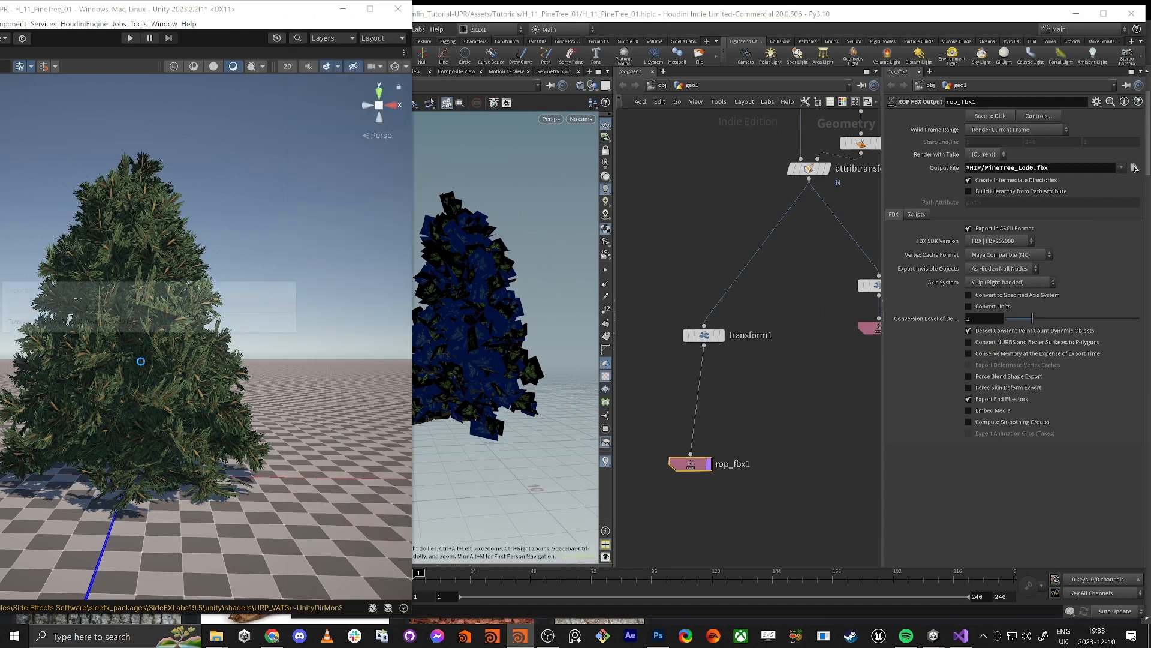
mouse_move(155, 403)
left_mouse_down("alt")
mouse_move(120, 392)
mouse_move(104, 366)
mouse_move(143, 396)
left_mouse_up("alt")
mouse_move(143, 396)
middle_mouse_down()
mouse_move(200, 403)
mouse_move(124, 400)
mouse_move(138, 407)
middle_mouse_up()
- In Houdini's tree_leaf_generator1, lower the Size Ramp's end value to about 0.6 and set Uniform Scale to 1.4
left_click(660, 485)
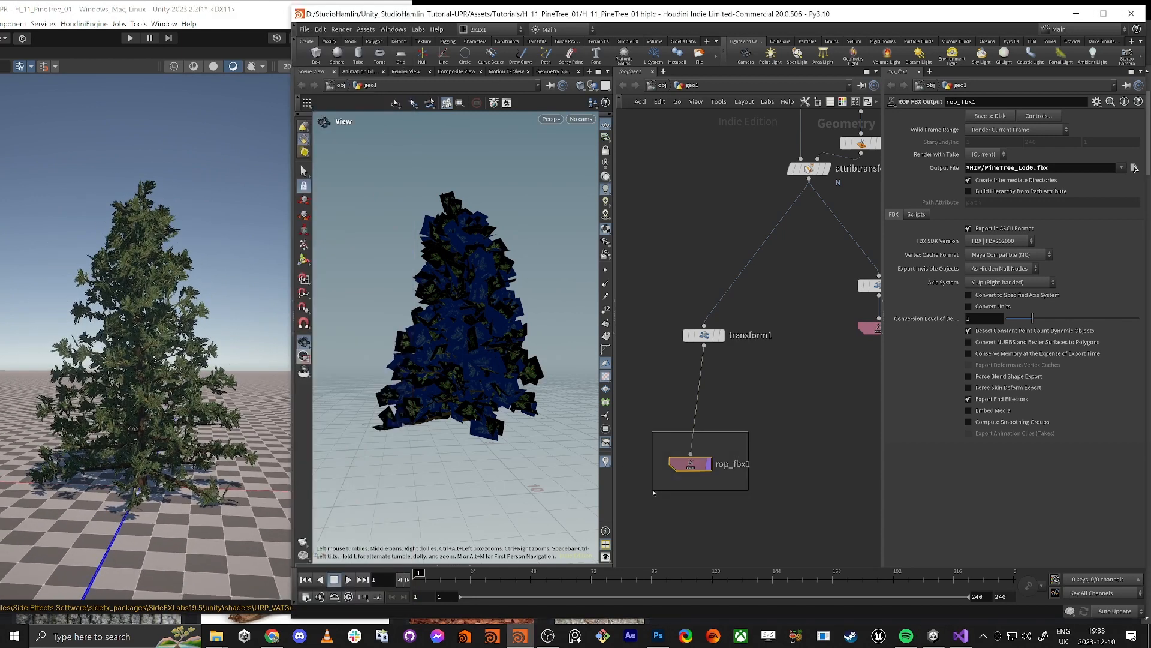
middle_click_drag(742, 329, 641, 508)
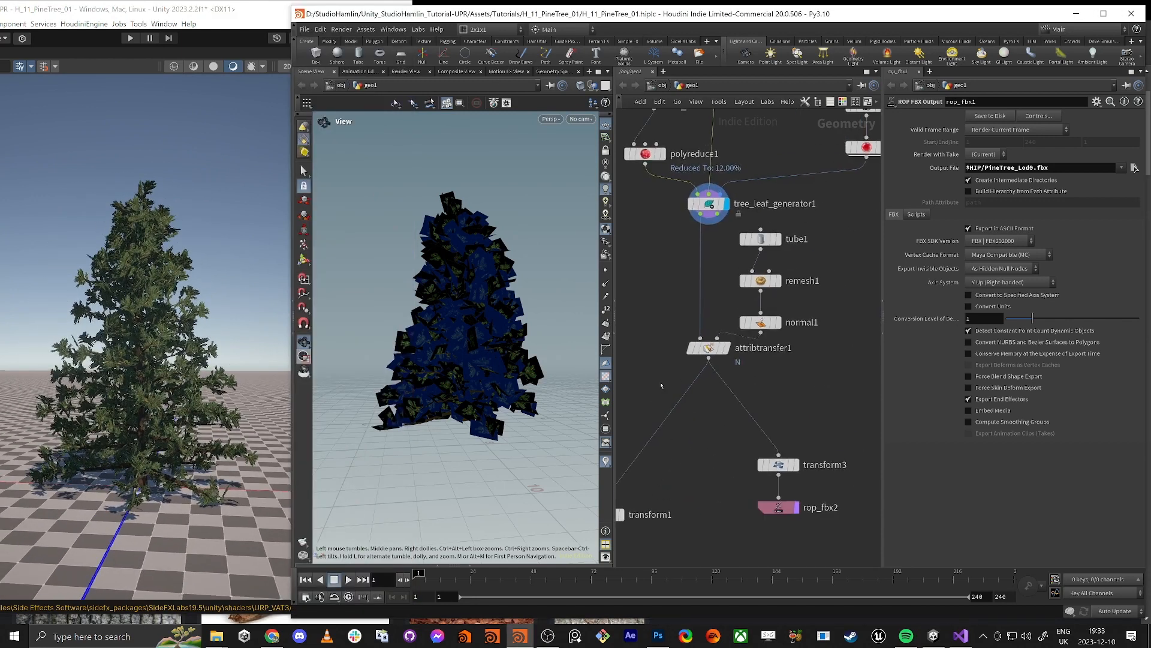
left_click(709, 204)
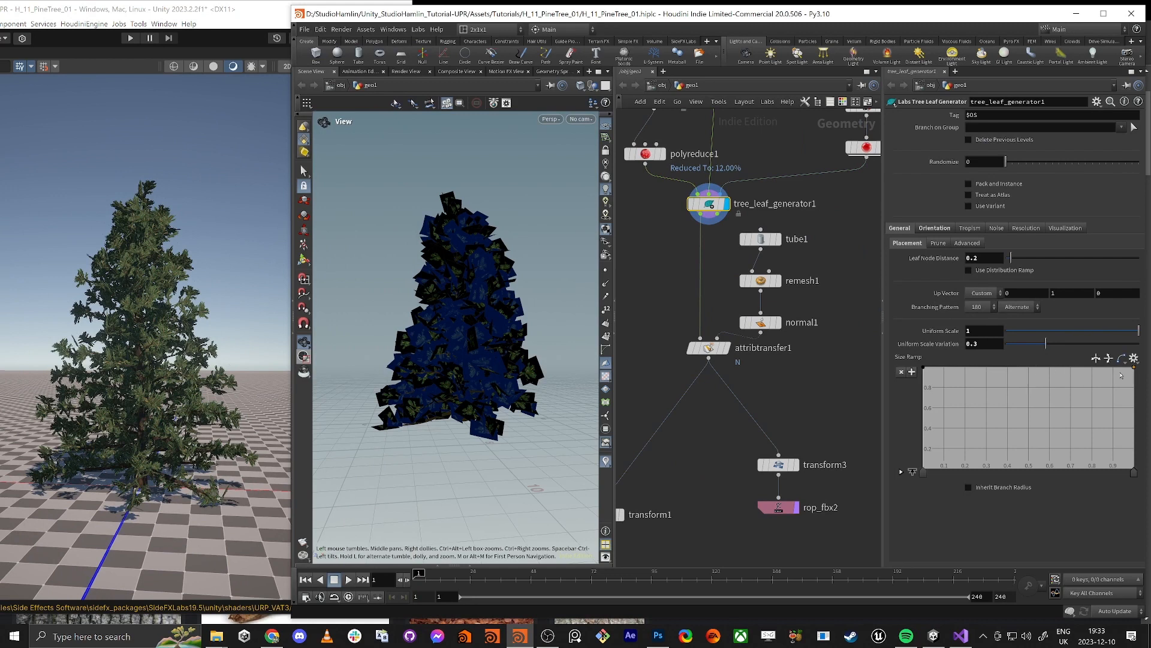
mouse_move(1133, 369)
left_mouse_down()
mouse_move(1140, 418)
mouse_move(1147, 354)
left_mouse_up()
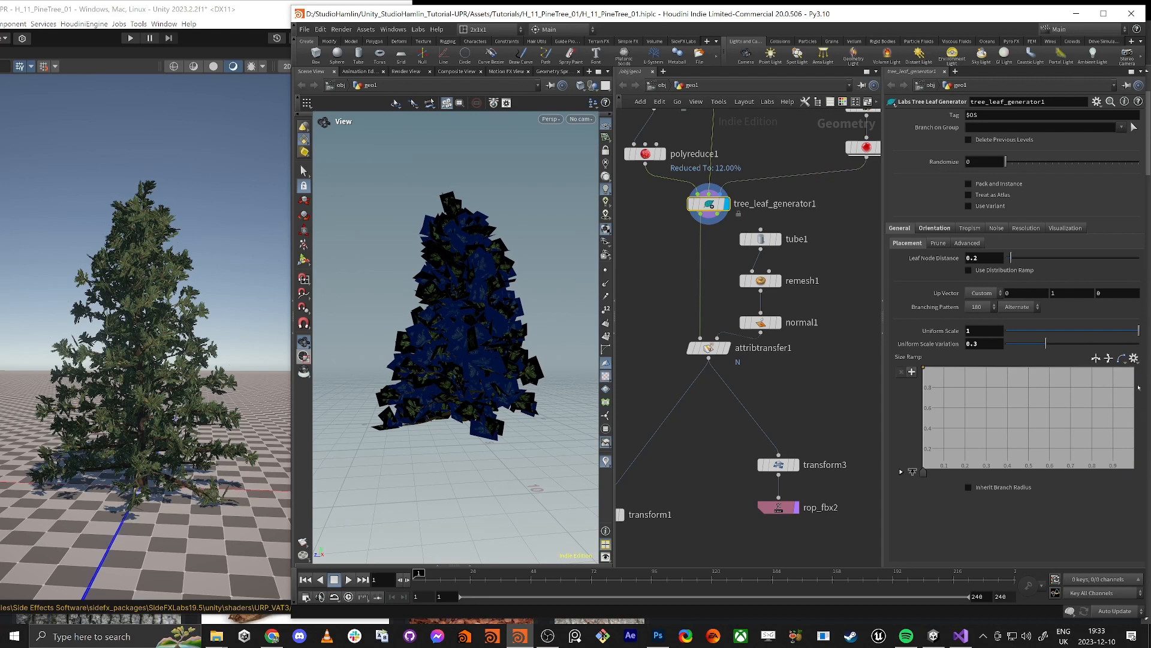
key("ctrl+z")
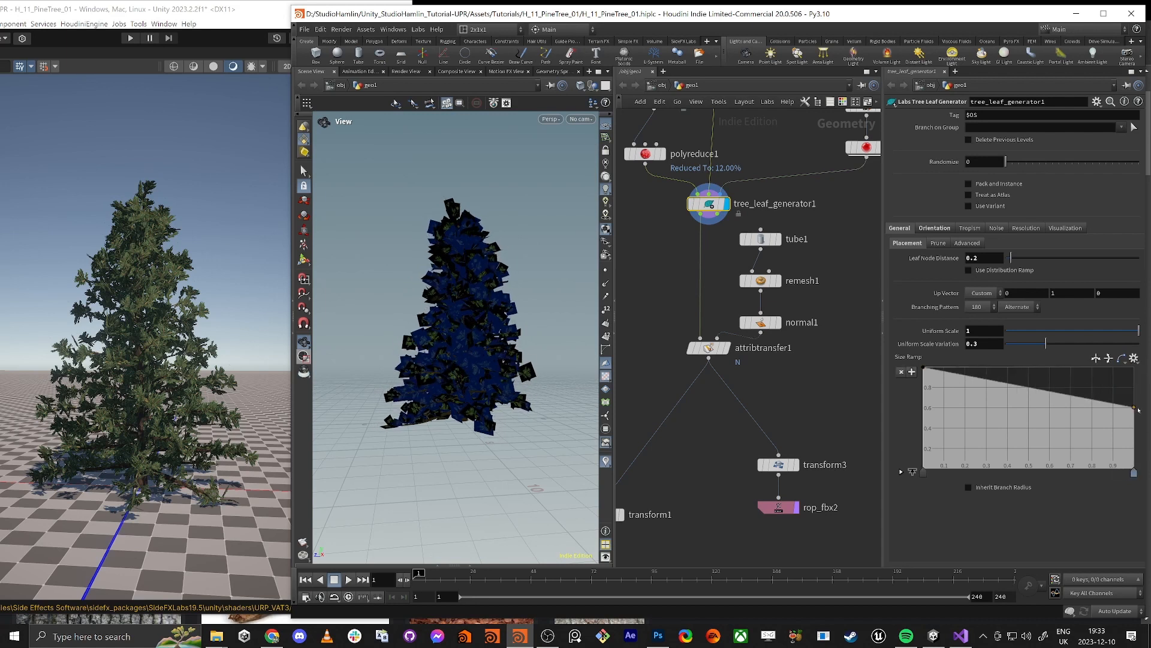
left_click(978, 332)
type("1.4")
key("Return")
- Save PineTree_Lod0.fbx again from rop_fbx1 and inspect the reimported tree in Unity from several angles
middle_click_drag(666, 540, 773, 336)
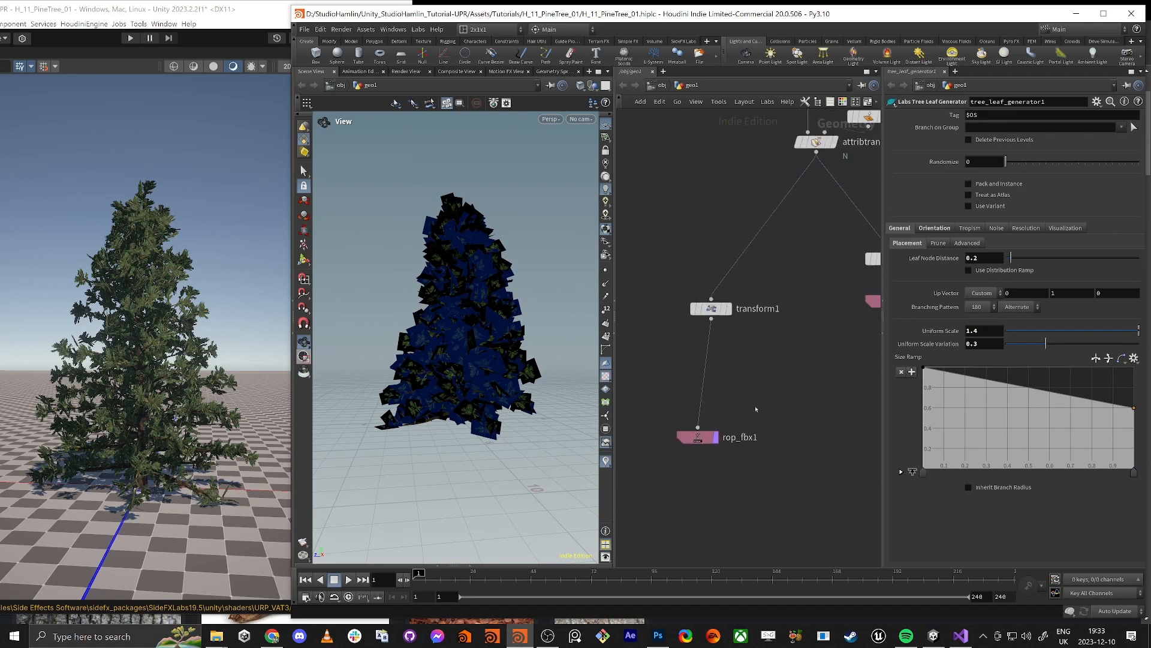
left_click(707, 437)
left_click(990, 116)
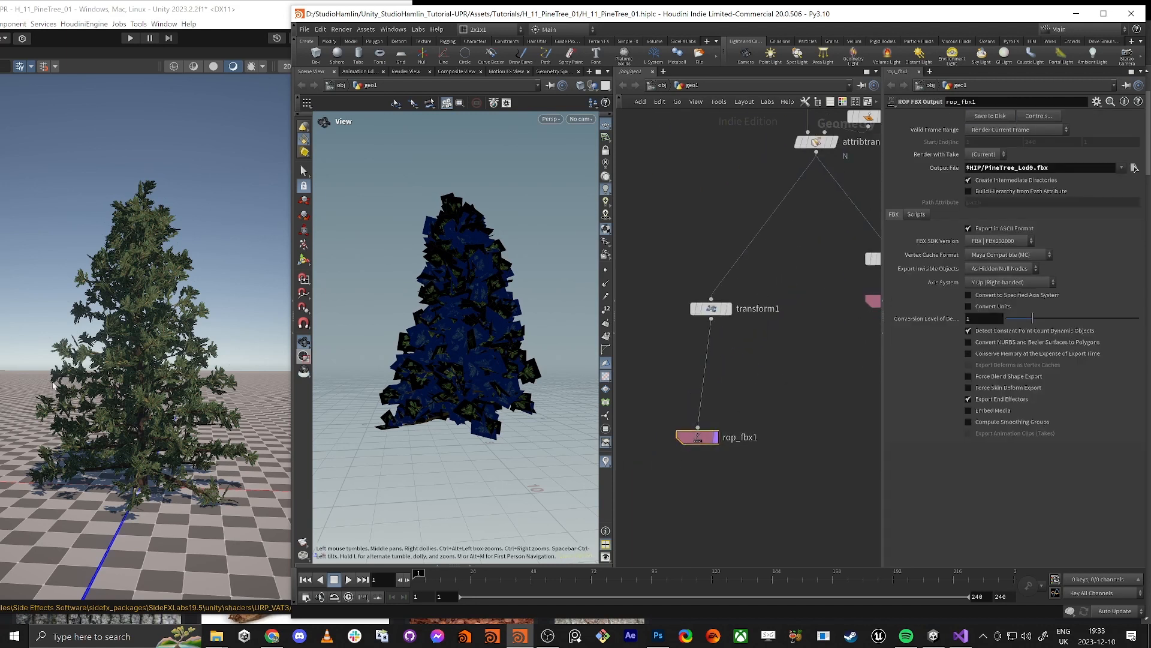
left_click(148, 472)
mouse_move(146, 436)
left_mouse_down("alt")
mouse_move(222, 436)
mouse_move(84, 432)
mouse_move(145, 433)
left_mouse_up("alt")
right_click_drag(145, 433, 144, 435, "alt")
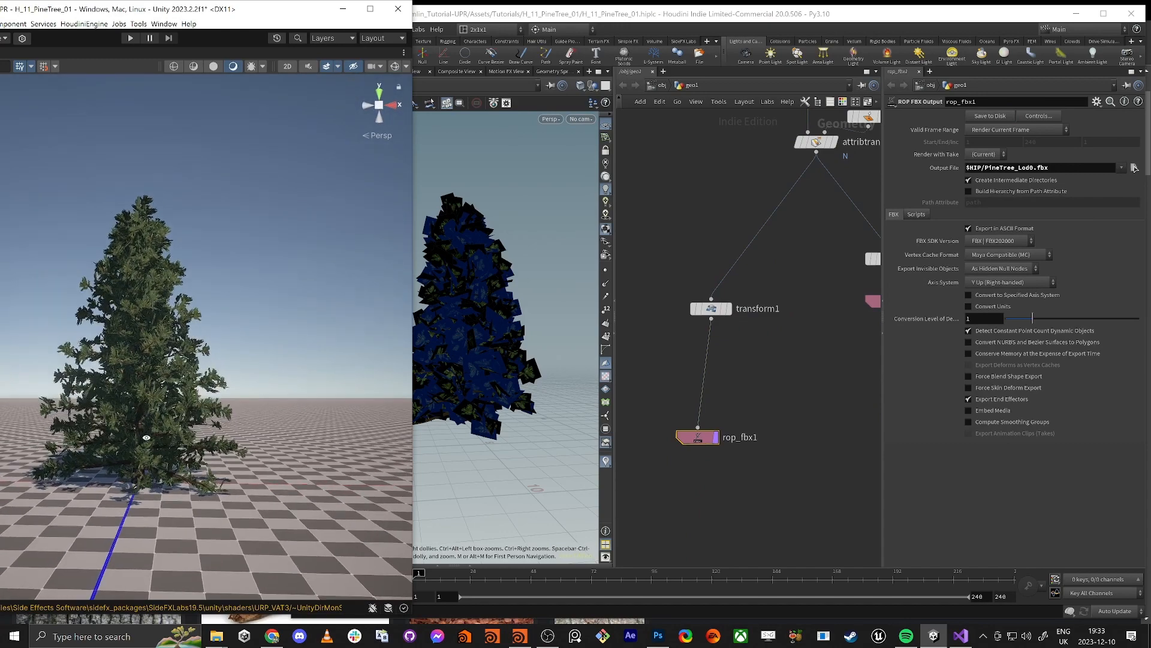
mouse_move(144, 435)
left_mouse_down("alt")
mouse_move(114, 437)
mouse_move(157, 431)
left_mouse_up("alt")
middle_click_drag(157, 431, 190, 414)
scroll(190, 414, "up", 4)
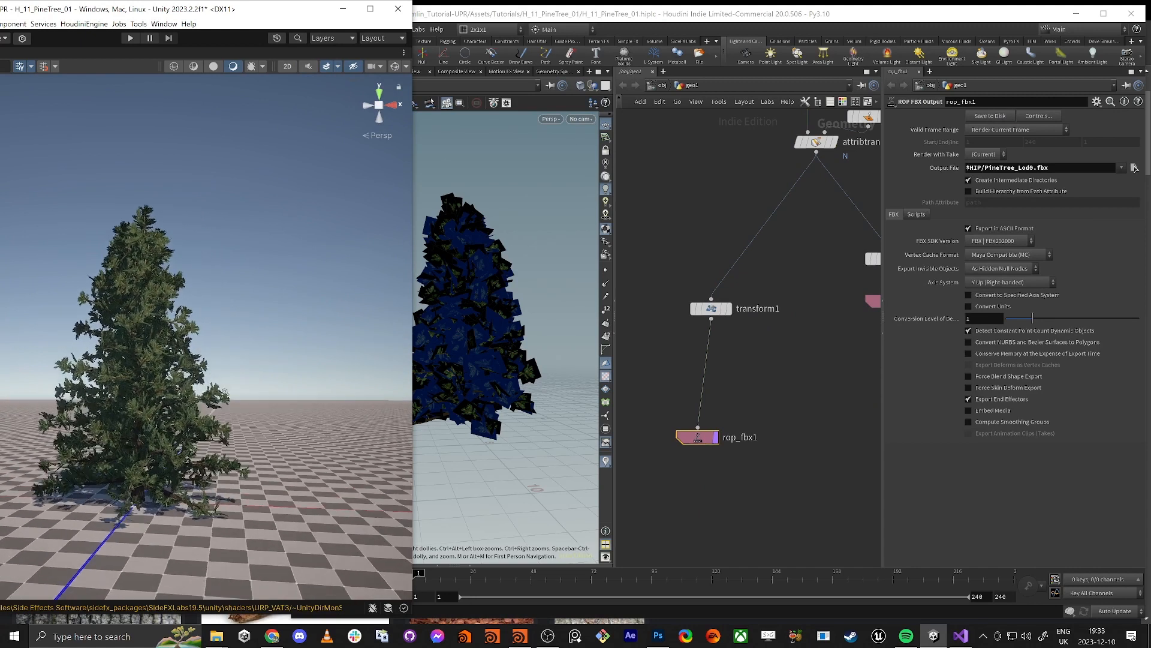
- Return to Houdini, display transform1 and examine its node info for the tree's point and primitive counts
left_click(659, 348)
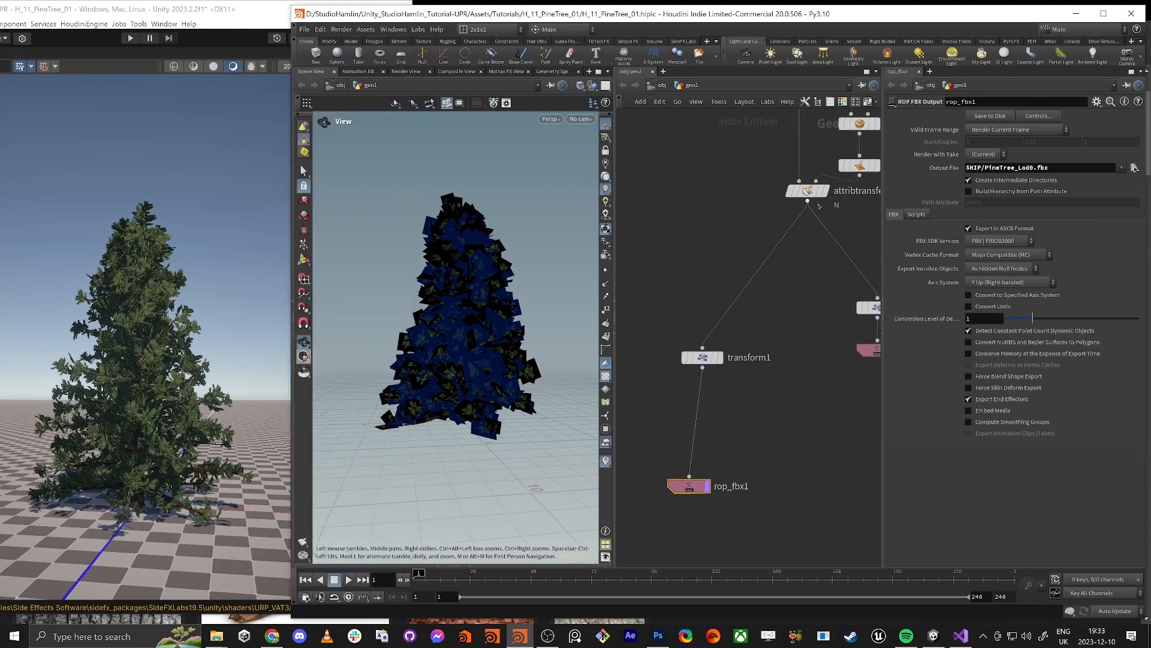
middle_click(806, 191)
middle_click_drag(727, 226, 683, 430)
middle_click_drag(700, 306, 655, 420)
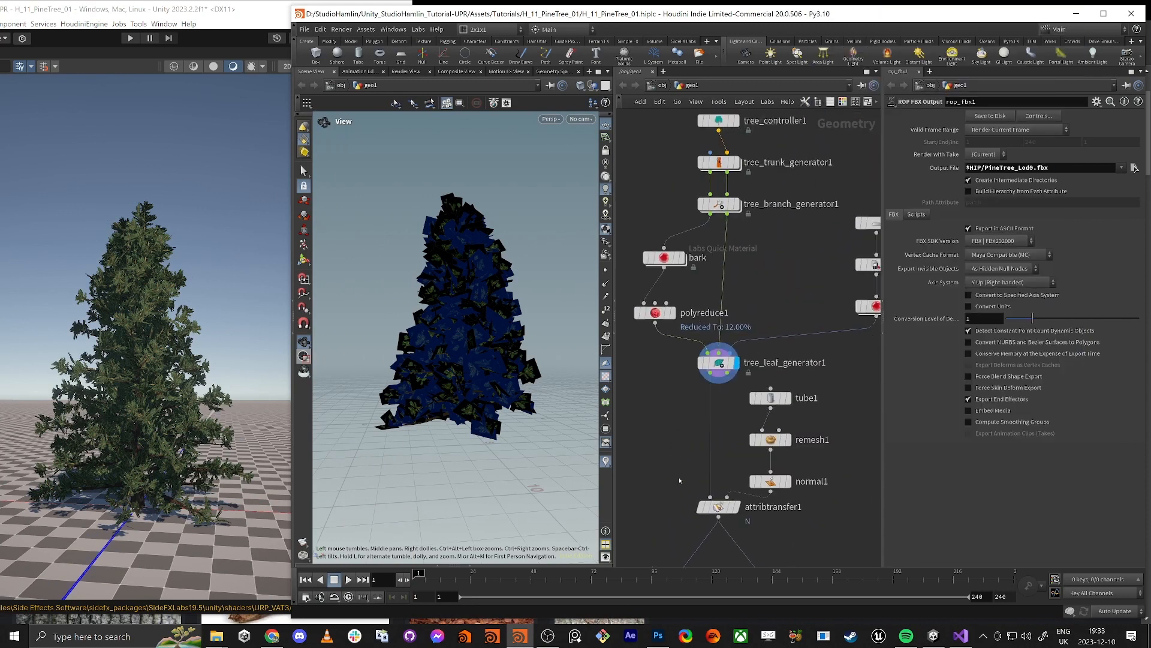
middle_click_drag(680, 480, 716, 333)
middle_click_drag(743, 548, 786, 375)
scroll(680, 369, "up", 3)
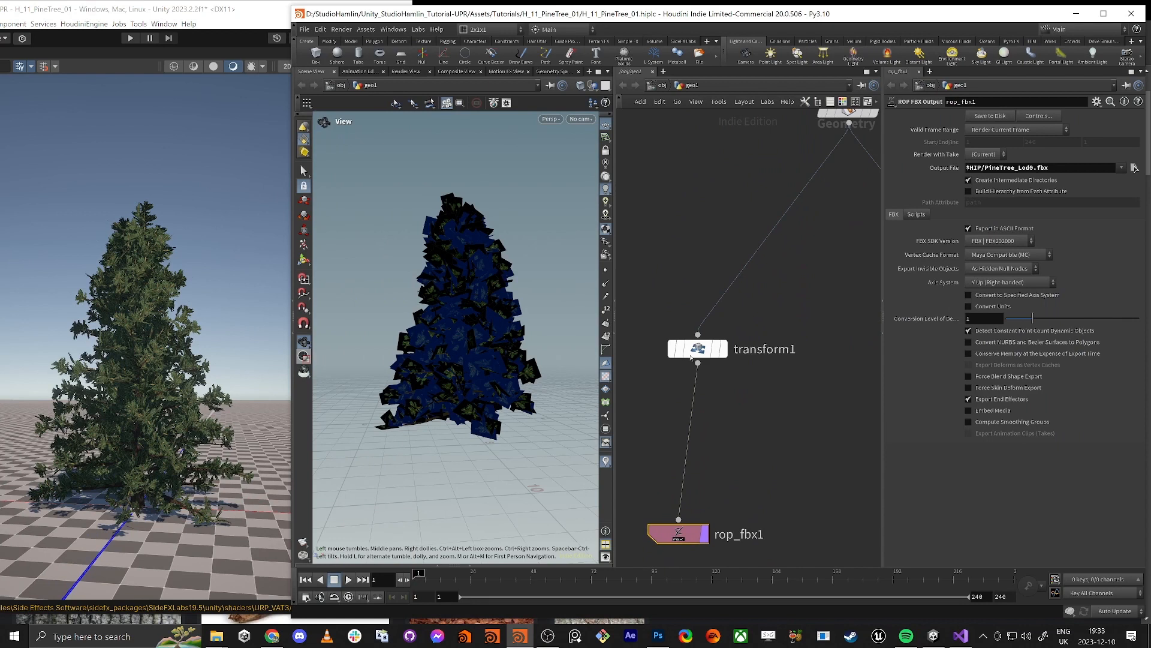
left_click(723, 353)
middle_click(694, 353)
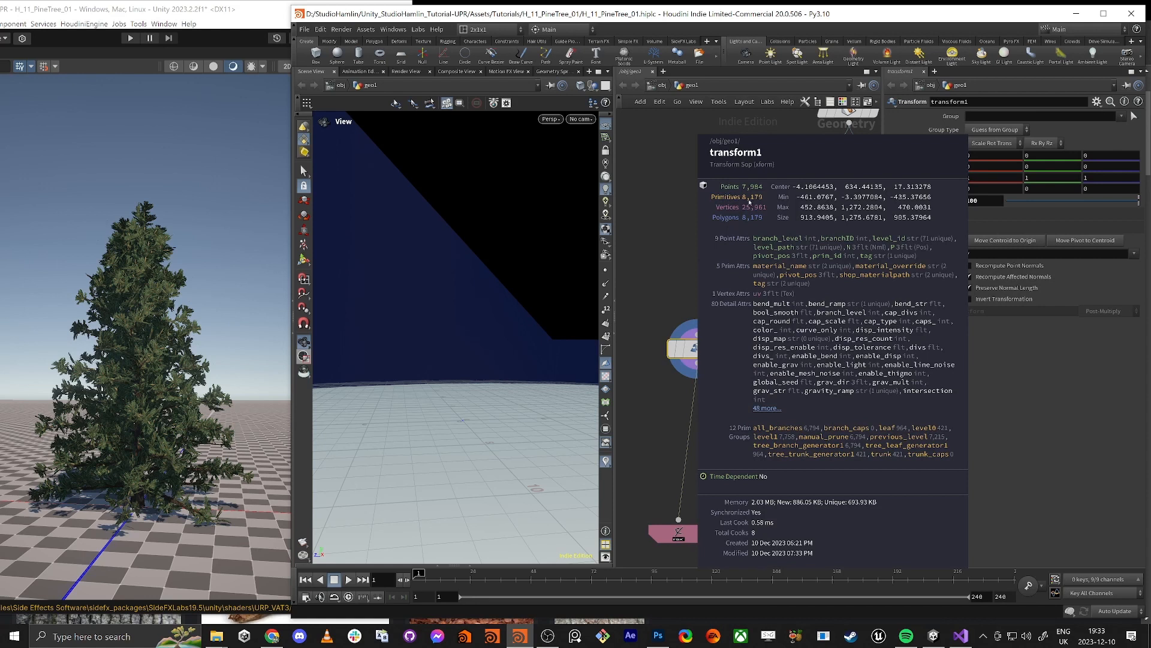
middle_click(690, 349)
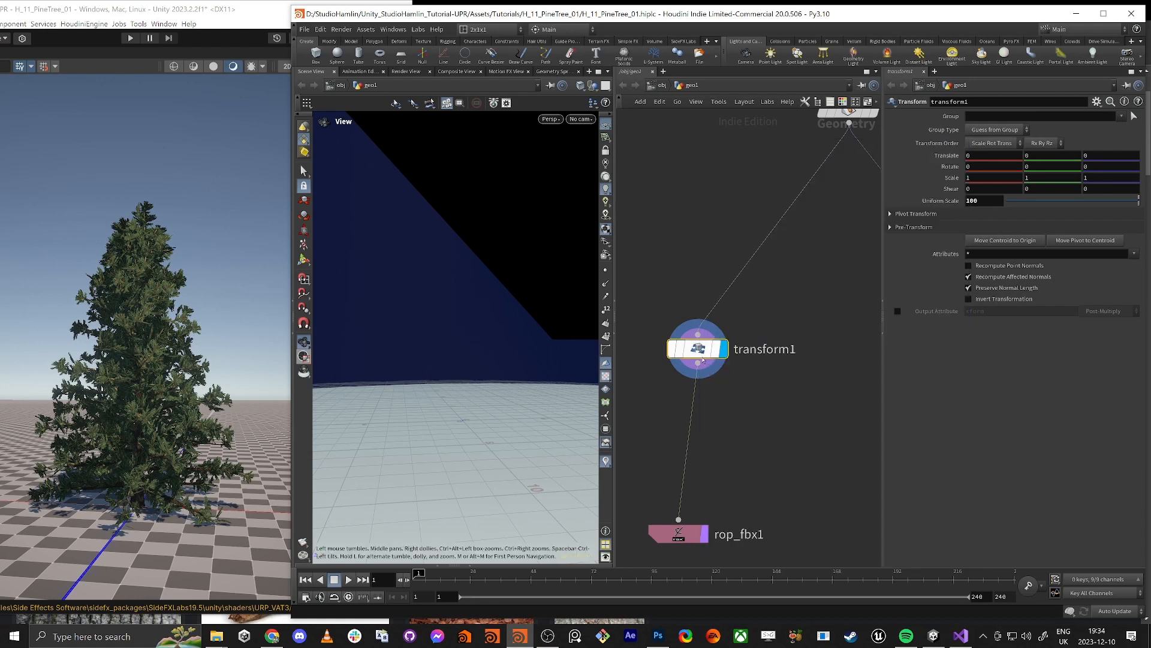
- Examine the tree's foliage up close and from a distance in Unity's Scene view
left_click(151, 387)
left_click_drag(151, 387, 312, 390, "alt")
scroll(313, 389, "up", 8)
scroll(325, 379, "up", 3)
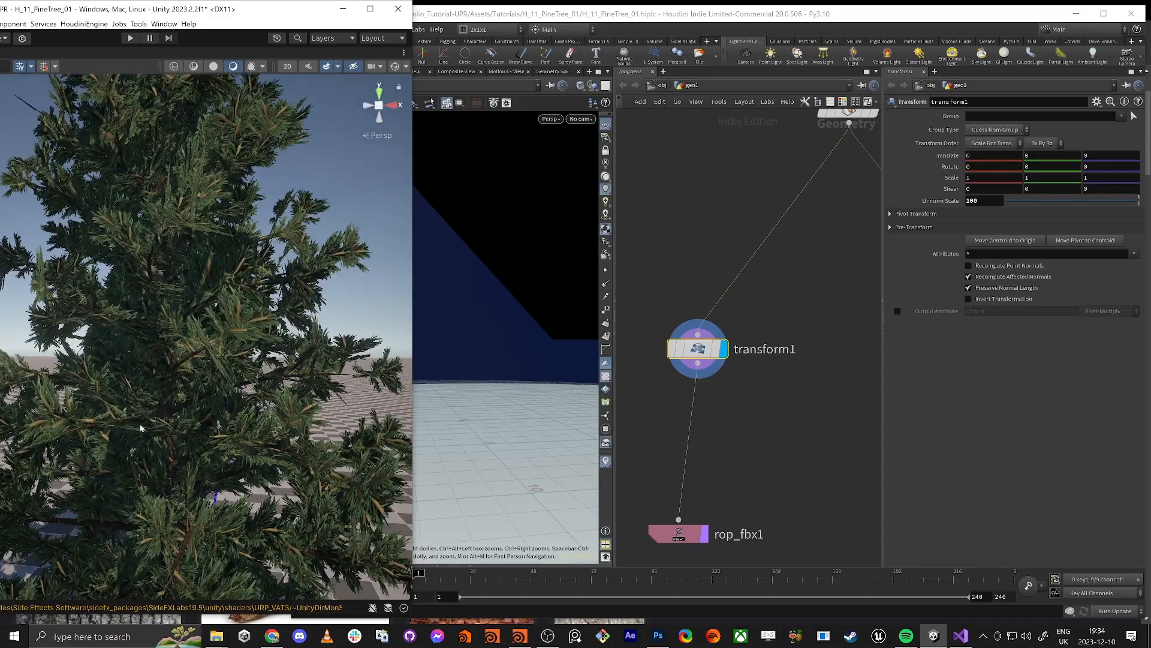
right_click_drag(120, 447, 180, 427)
key("s")
- Arrange the transform1/rop_fbx1 and transform3/rop_fbx2 branches side by side below attribtransfer1 in Houdini and select rop_fbx2
scroll(807, 404, "down", 3)
middle_click_drag(858, 419, 768, 421)
left_click_drag(729, 446, 784, 450)
left_click_drag(659, 364, 637, 419)
left_click_drag(644, 454, 640, 466)
left_click_drag(767, 430, 788, 468)
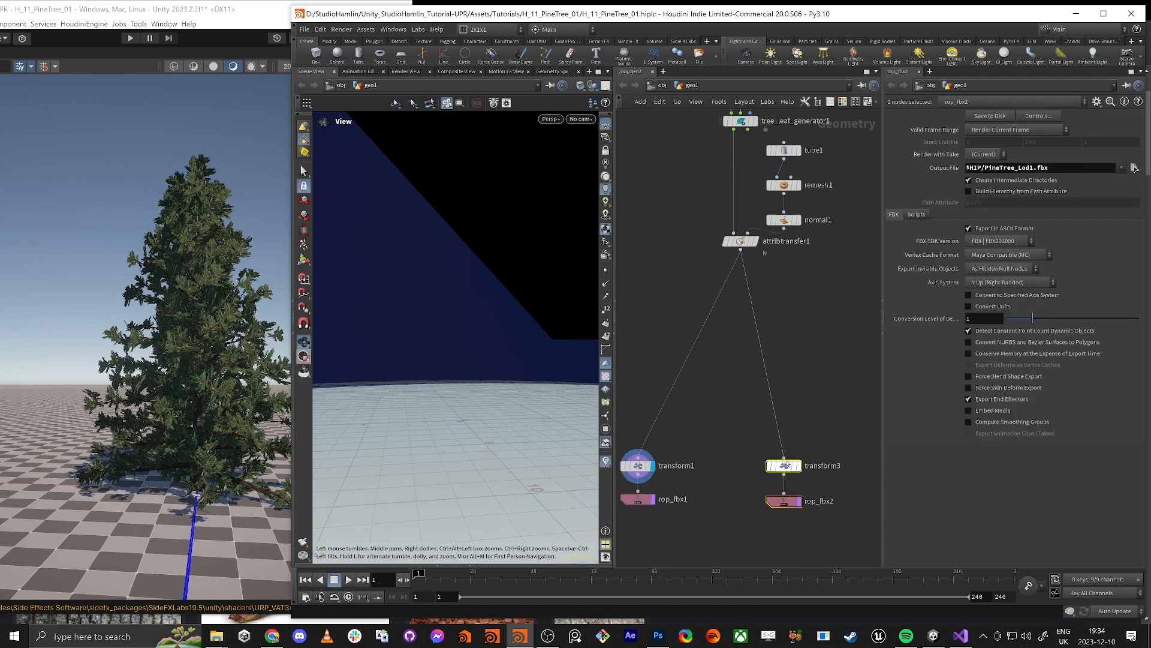
left_click(784, 500)
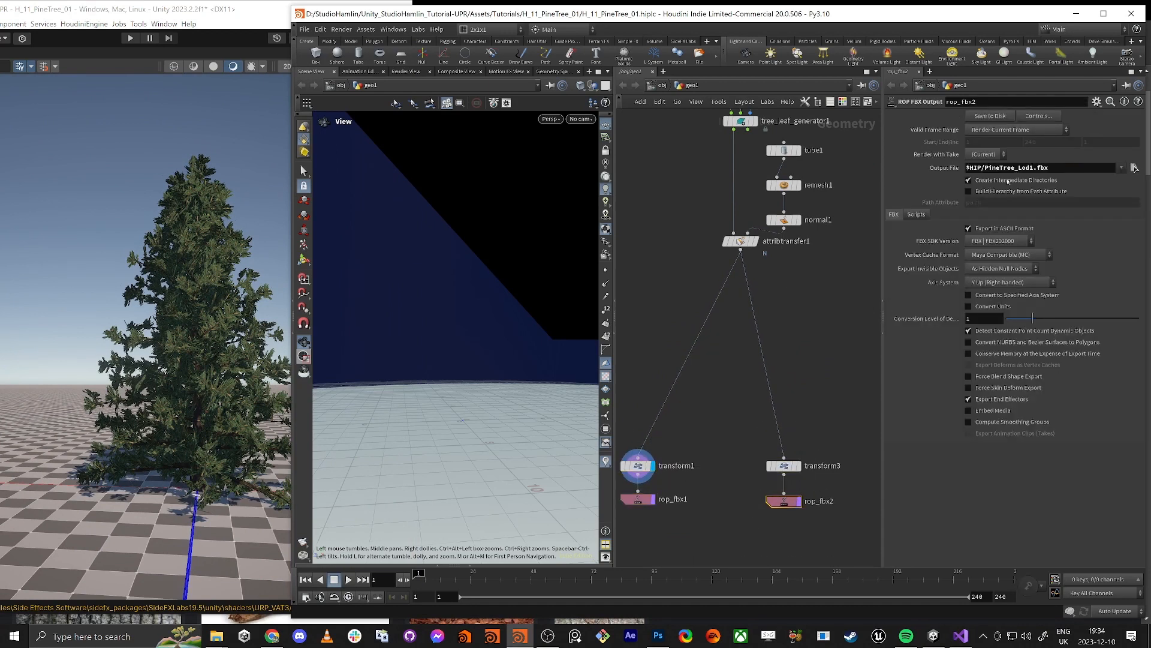
- Add a Split node below attribtransfer1, wire attribtransfer1 into it and display the Split node
key("Tab")
type("splitu")
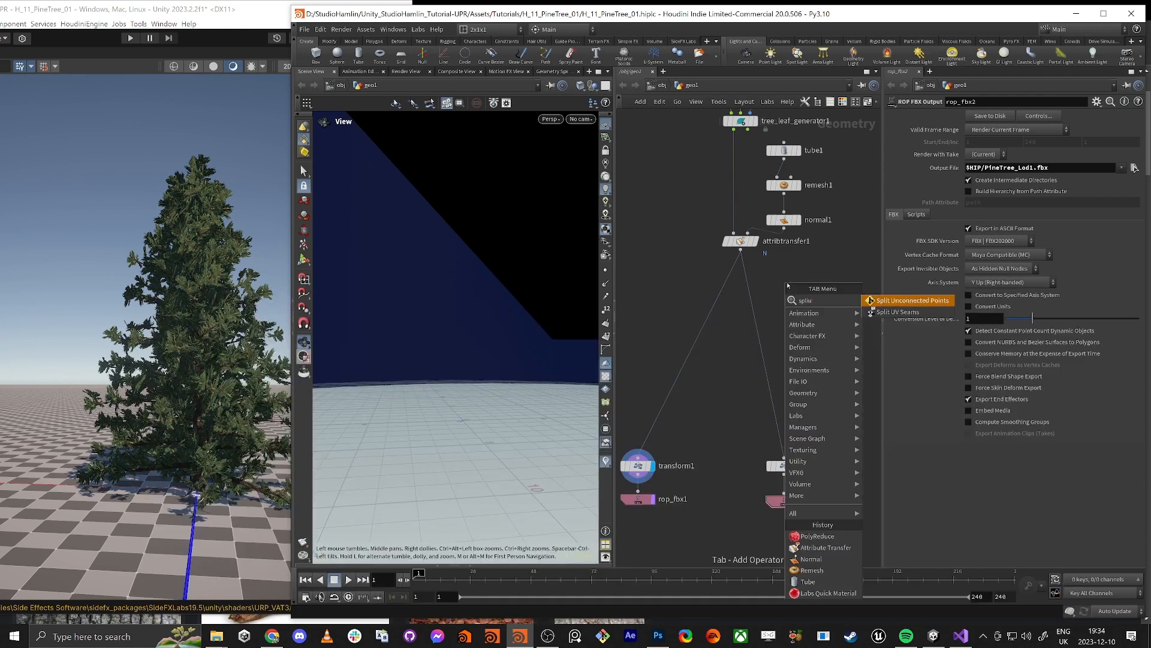
key("BackSpace")
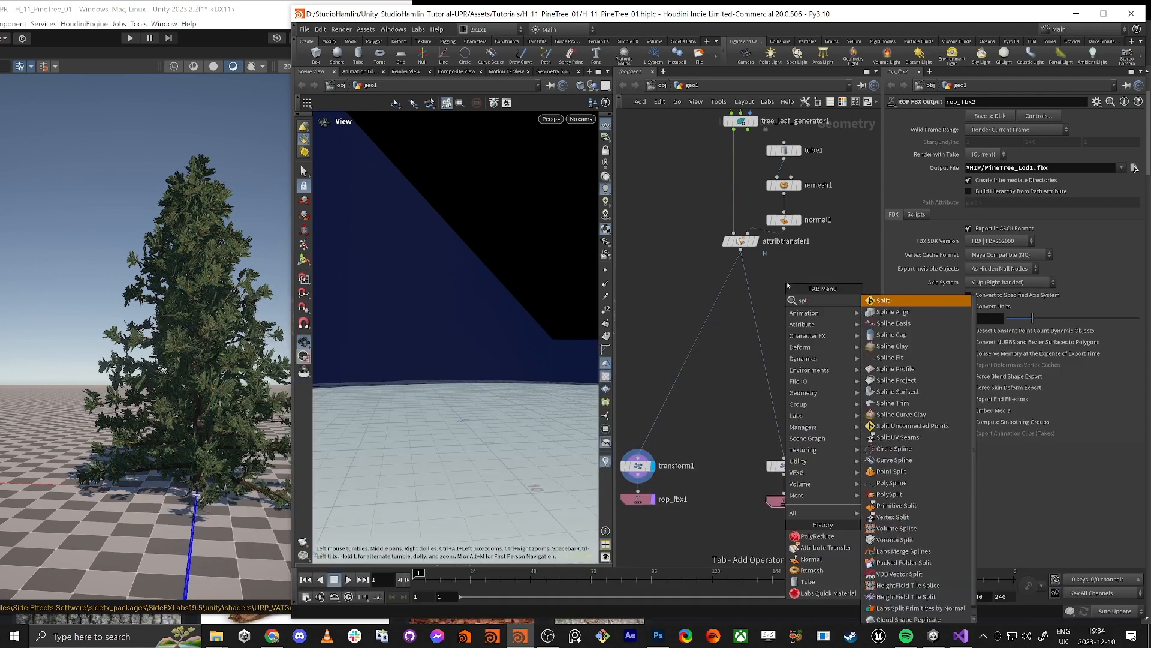
key("Return")
left_click(800, 294)
left_click_drag(744, 241, 800, 287)
left_click(819, 276)
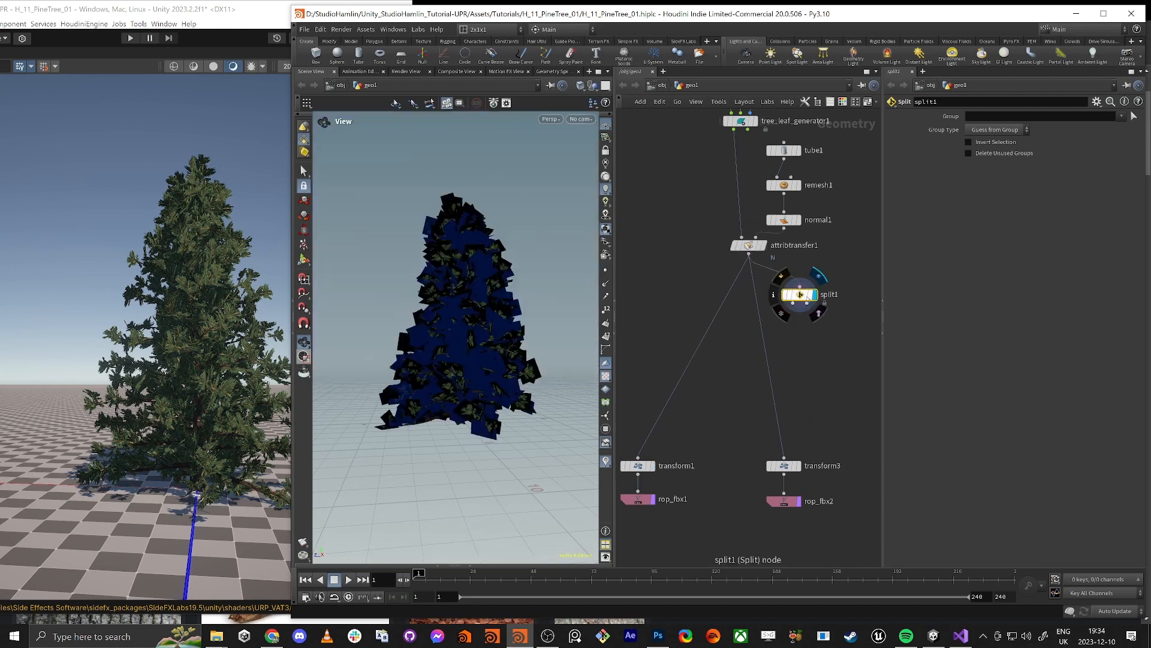
- Set split1's Group to all_branches and trunk, and orbit around the isolated bark geometry
left_click(1121, 116)
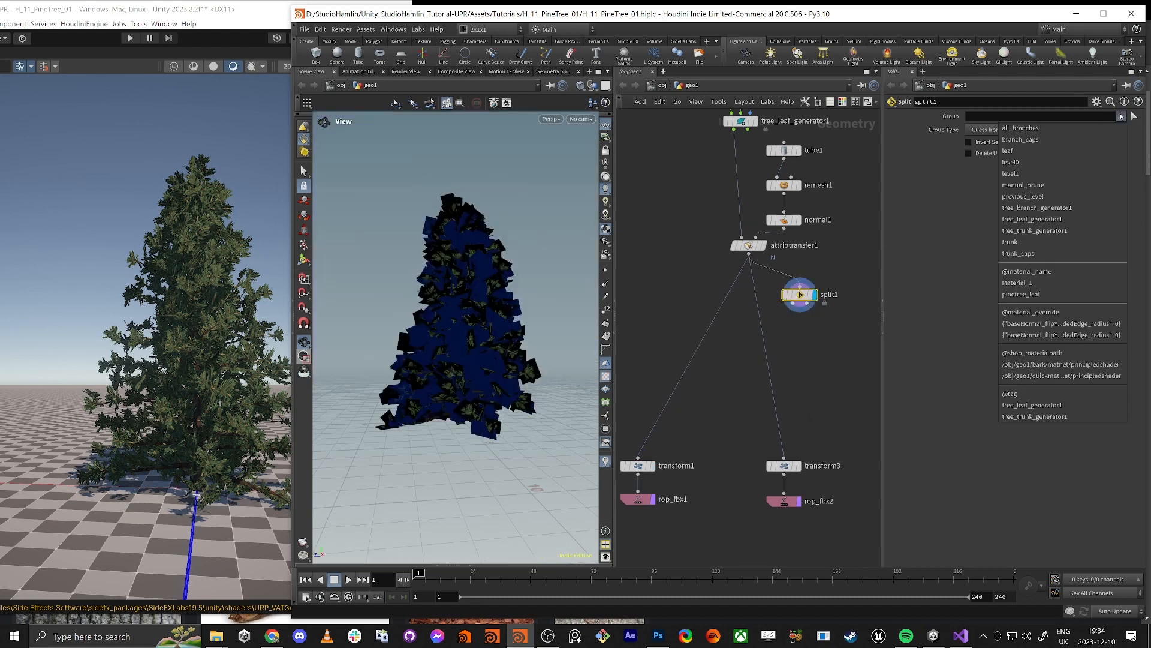
left_click(1016, 129)
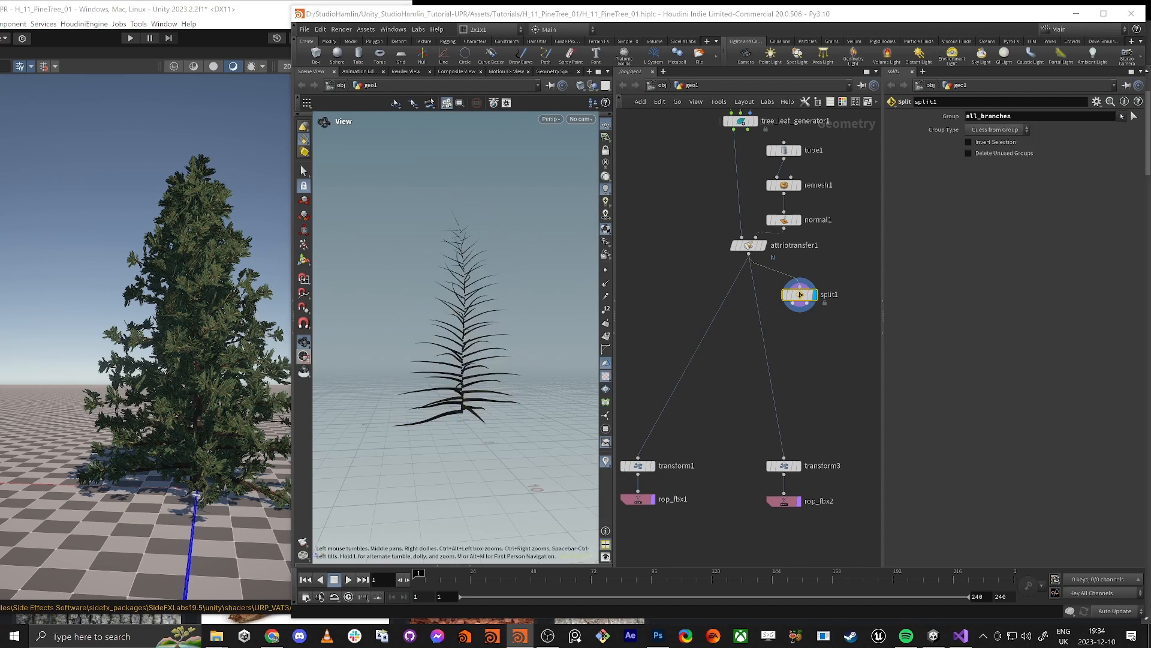
left_click(1122, 116)
left_click(1014, 248)
left_click_drag(484, 384, 516, 384)
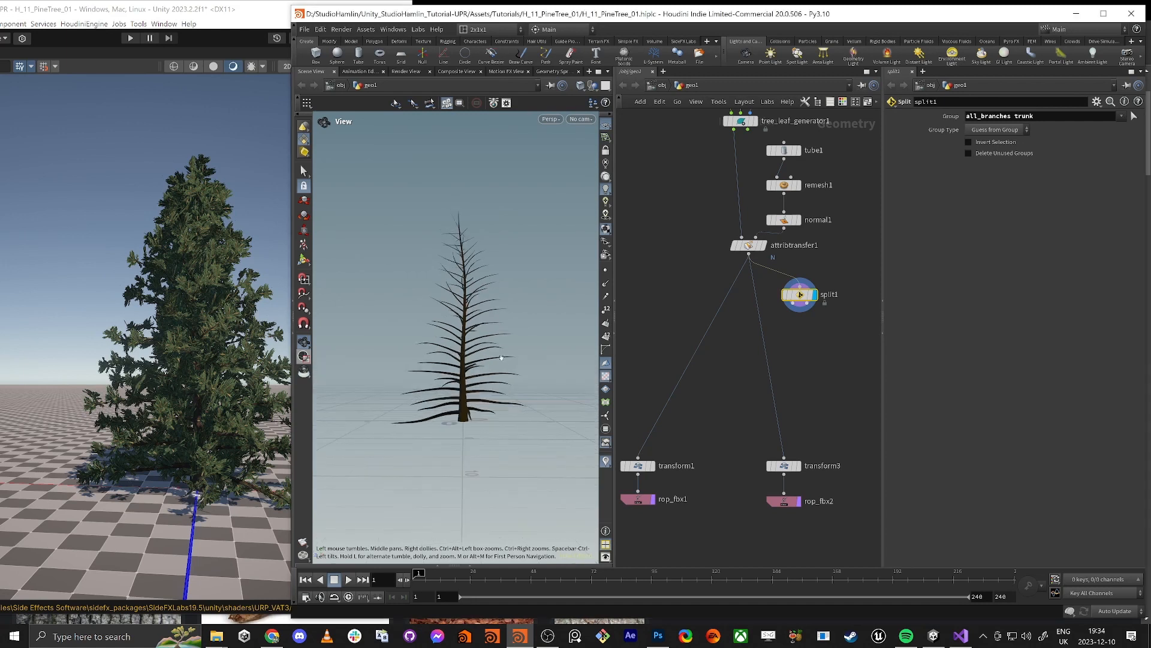
left_click(796, 306)
left_click(789, 345)
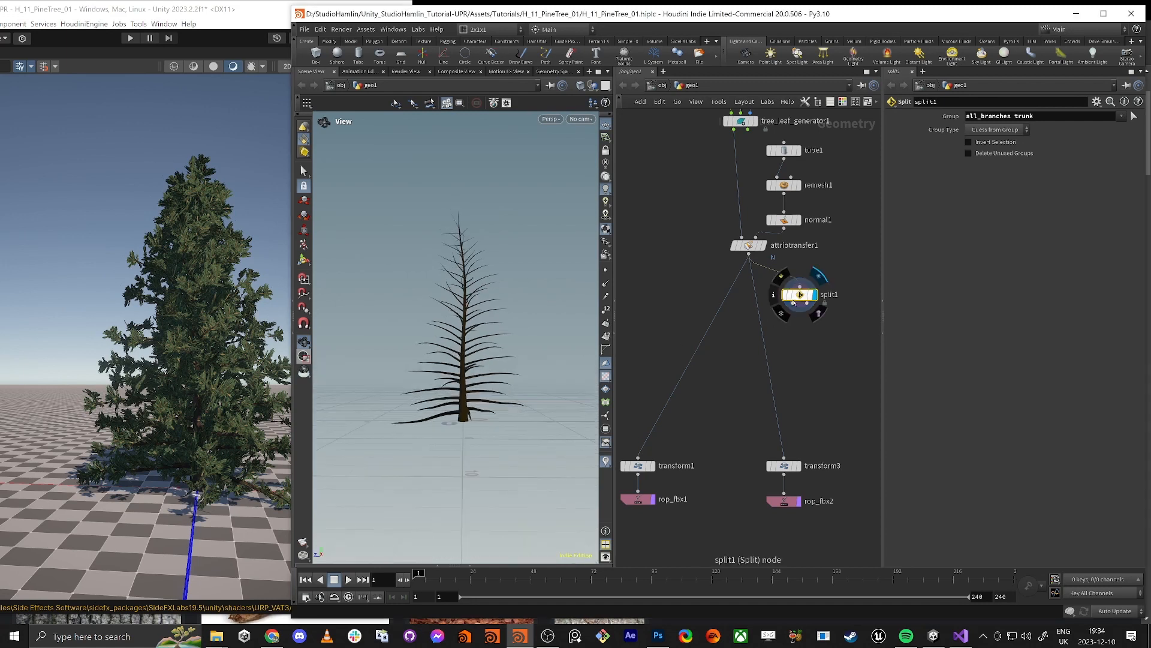
left_click(809, 305)
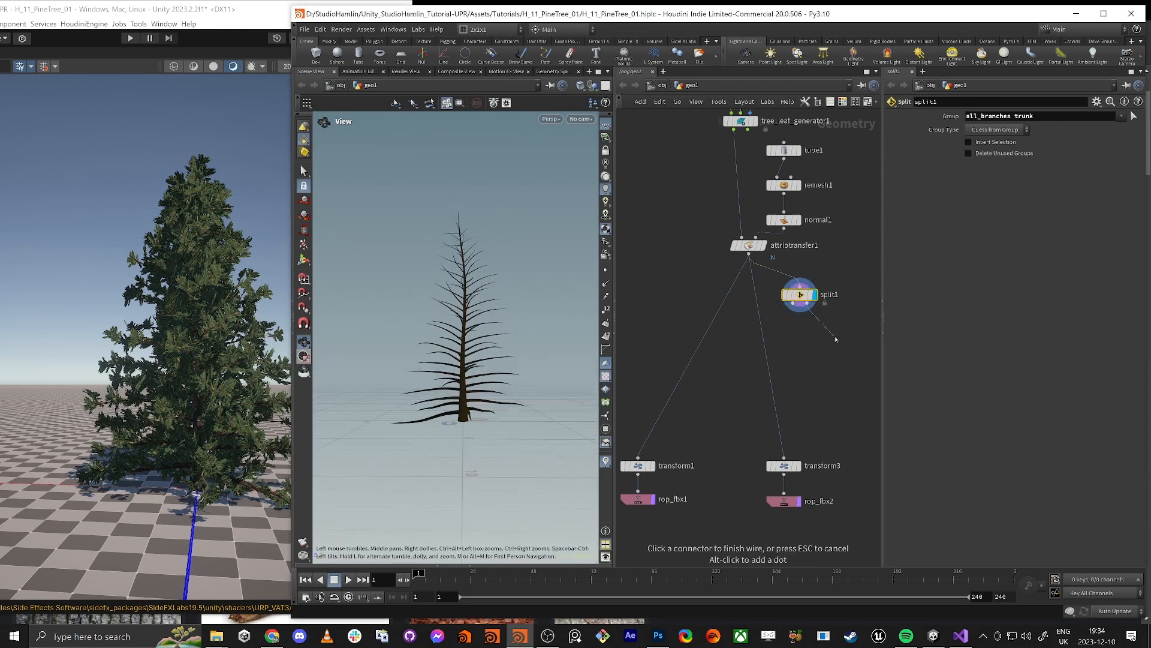
left_click(825, 333)
middle_click_drag(822, 331, 805, 337)
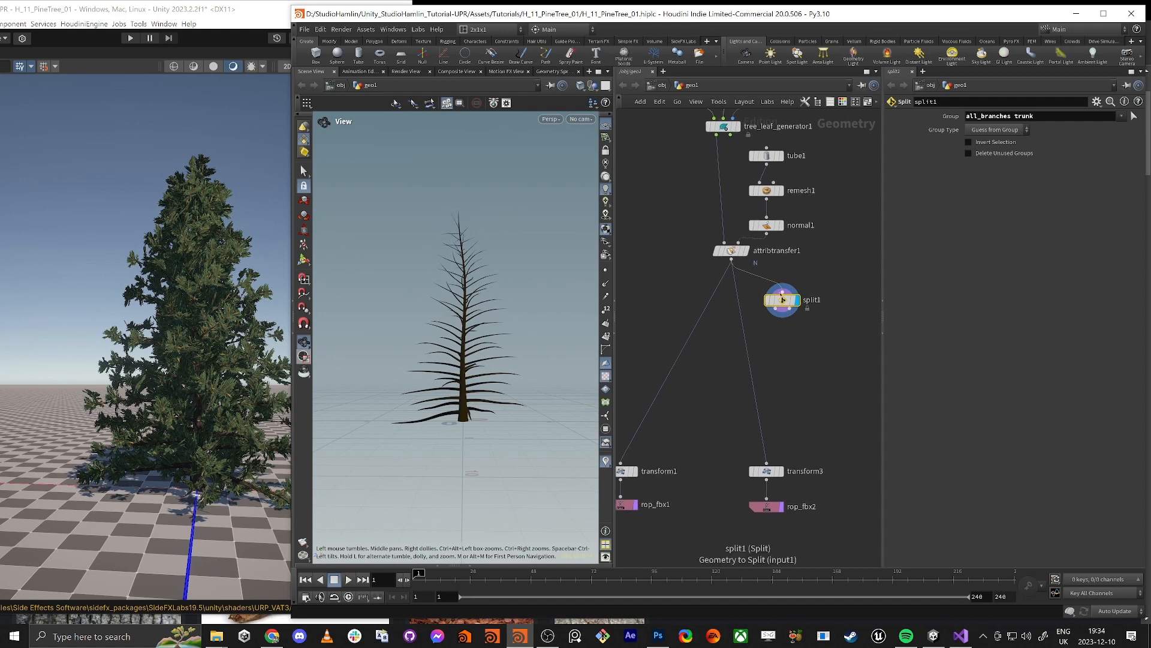
- Add a Labs Delete Small Parts node below split1, wired to its second output
left_click_drag(789, 299, 801, 295)
key("Tab")
type("labs")
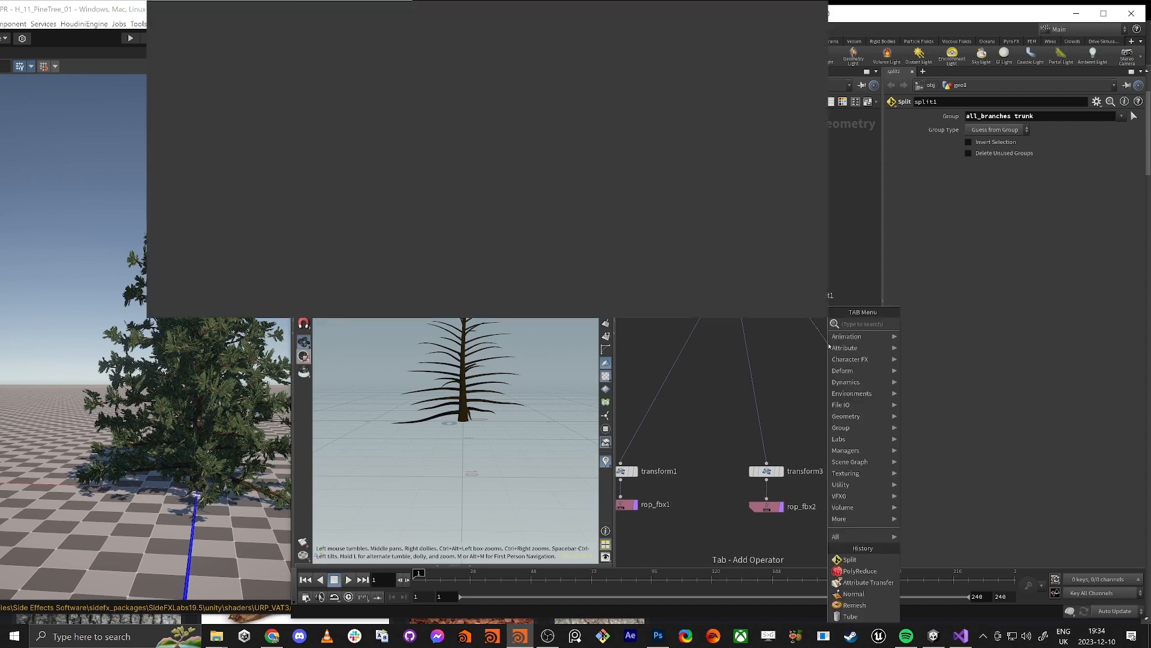
type(" delete")
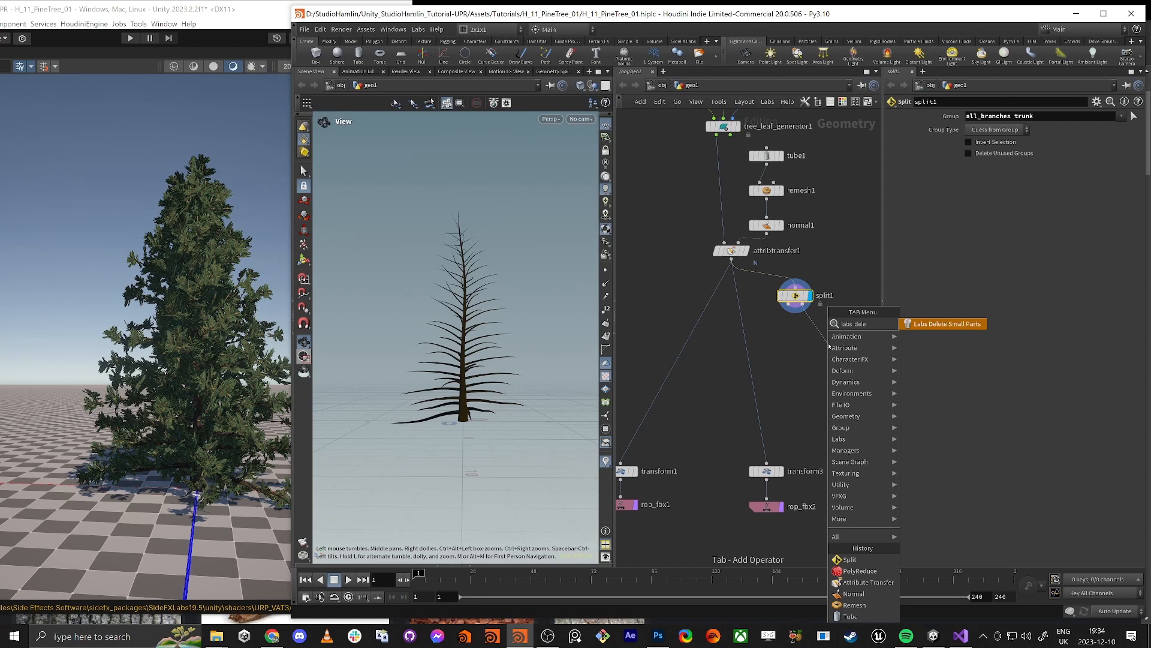
key("Return")
left_click(829, 346)
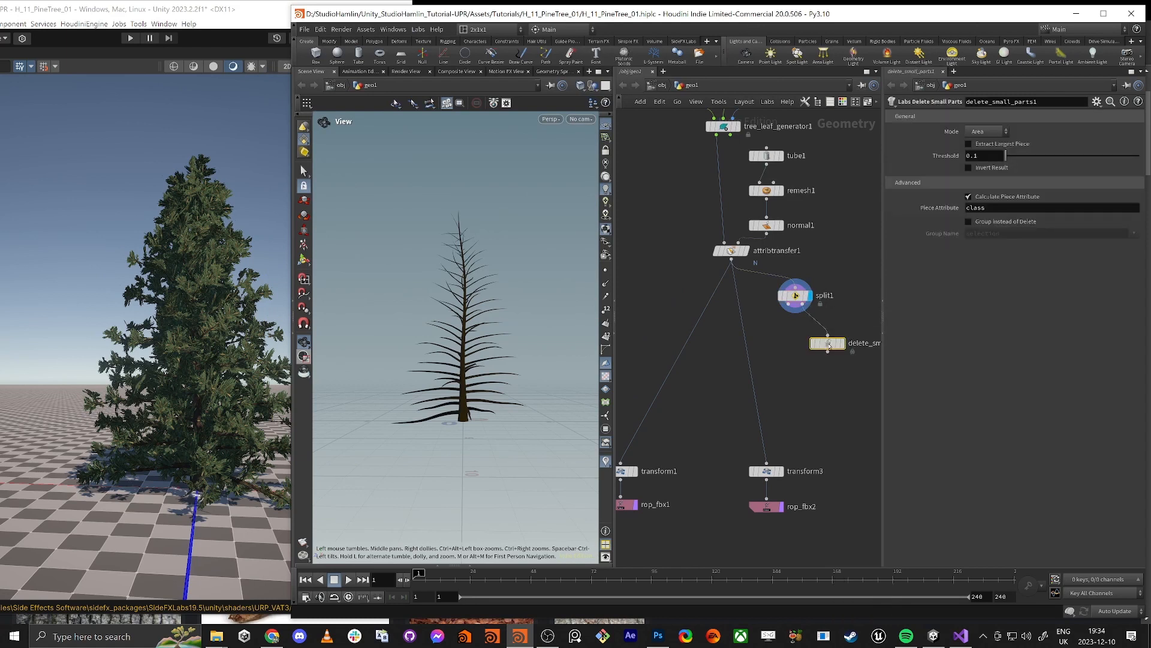
- Add a Blast node wired to split1's first output, place it beside delete_small_parts1 and display it
left_click(788, 305)
key("Tab")
type("merge")
key("Return")
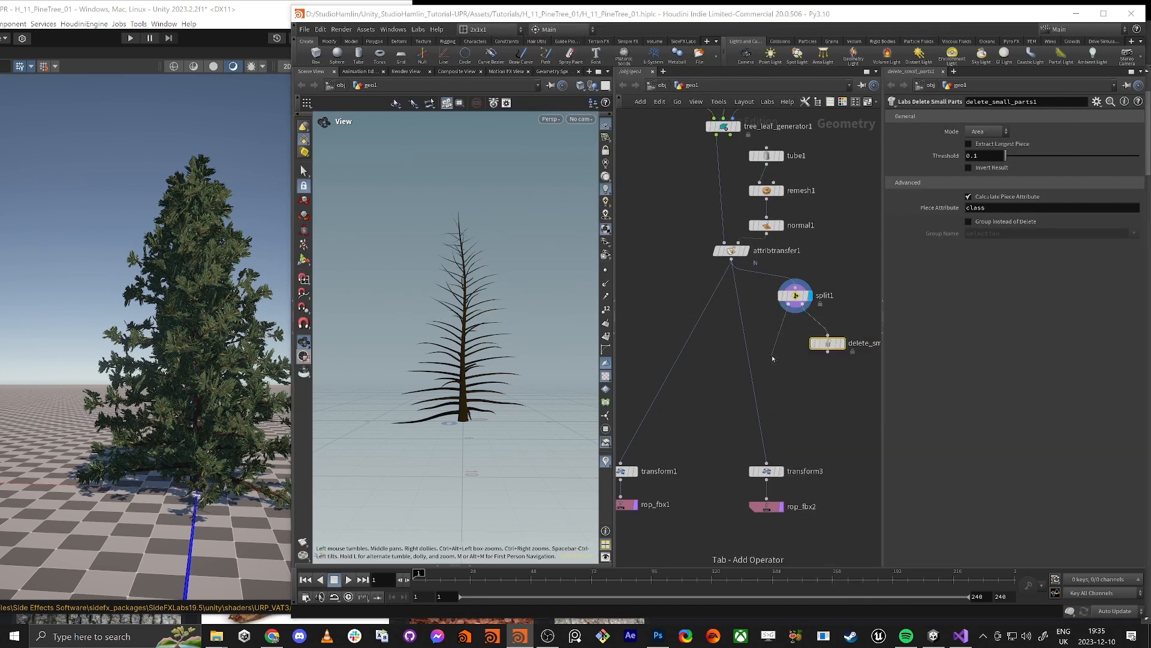
left_click(773, 358)
left_click(787, 355)
left_click_drag(775, 356, 776, 331)
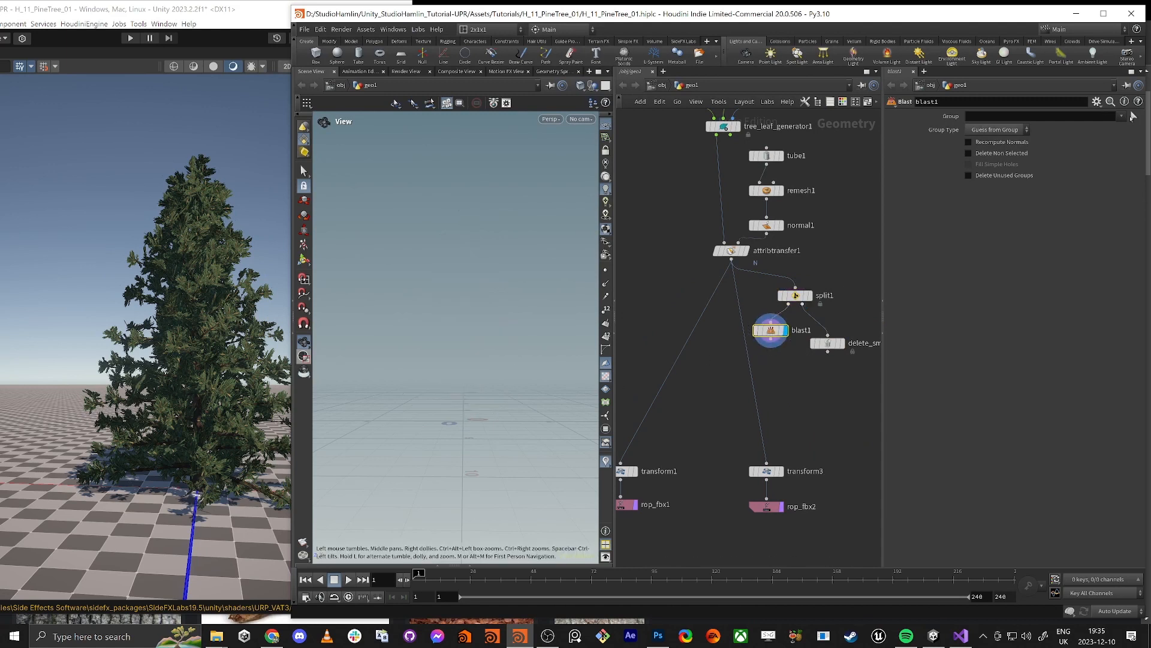
- Set blast1's Group to trunk and compare the branches with the tree in Unity's Scene view
left_click(1121, 116)
left_click(1055, 242)
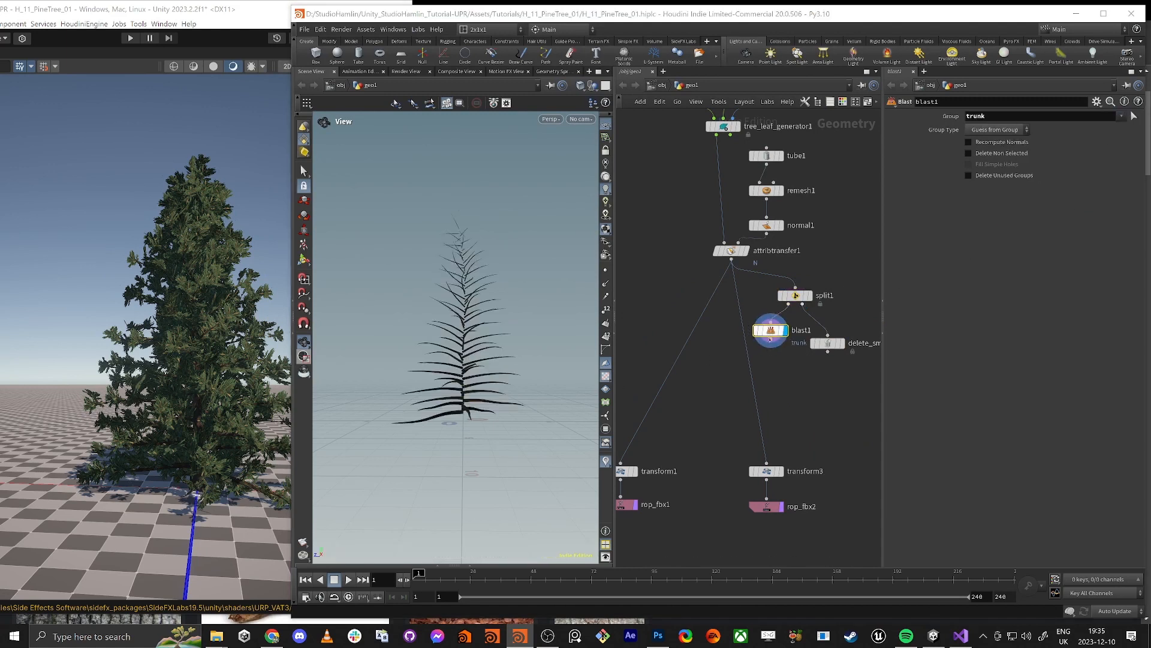
left_click_drag(467, 327, 474, 324)
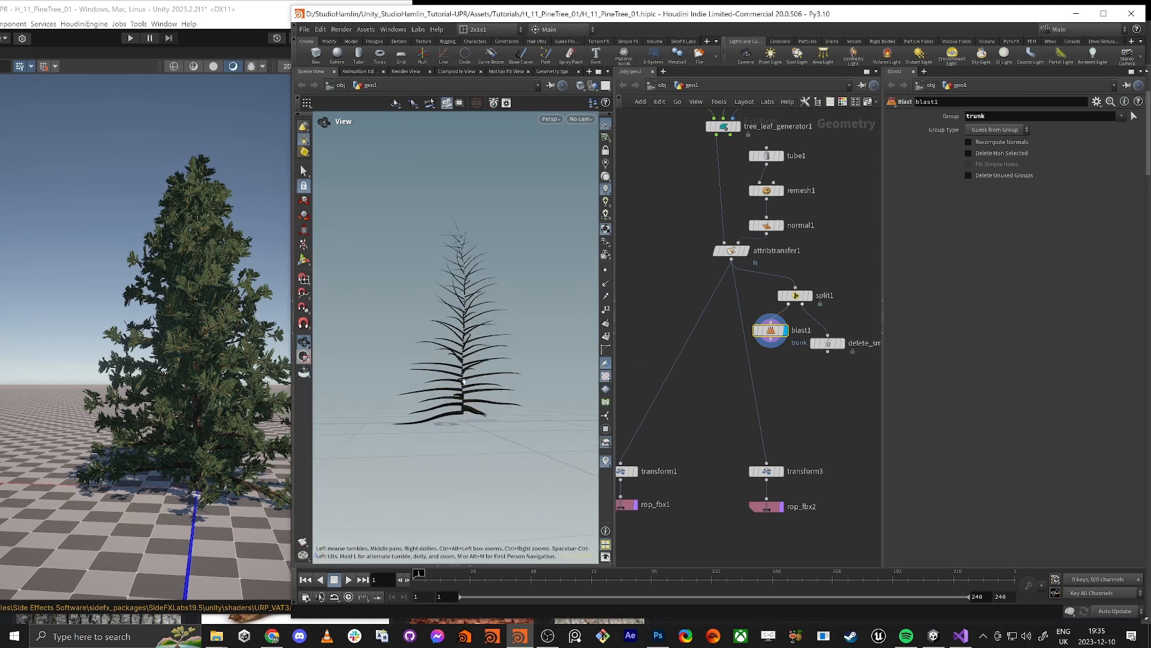
mouse_move(202, 411)
left_mouse_down("alt")
mouse_move(211, 417)
mouse_move(202, 424)
left_mouse_up("alt")
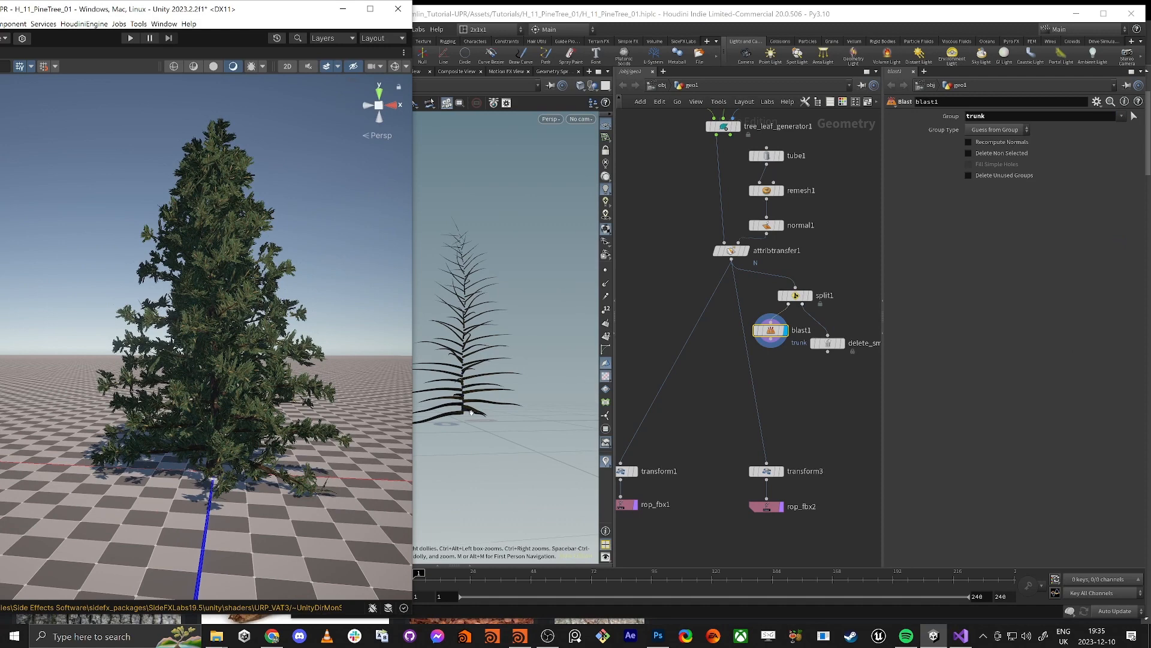
left_click_drag(315, 410, 180, 407, "alt")
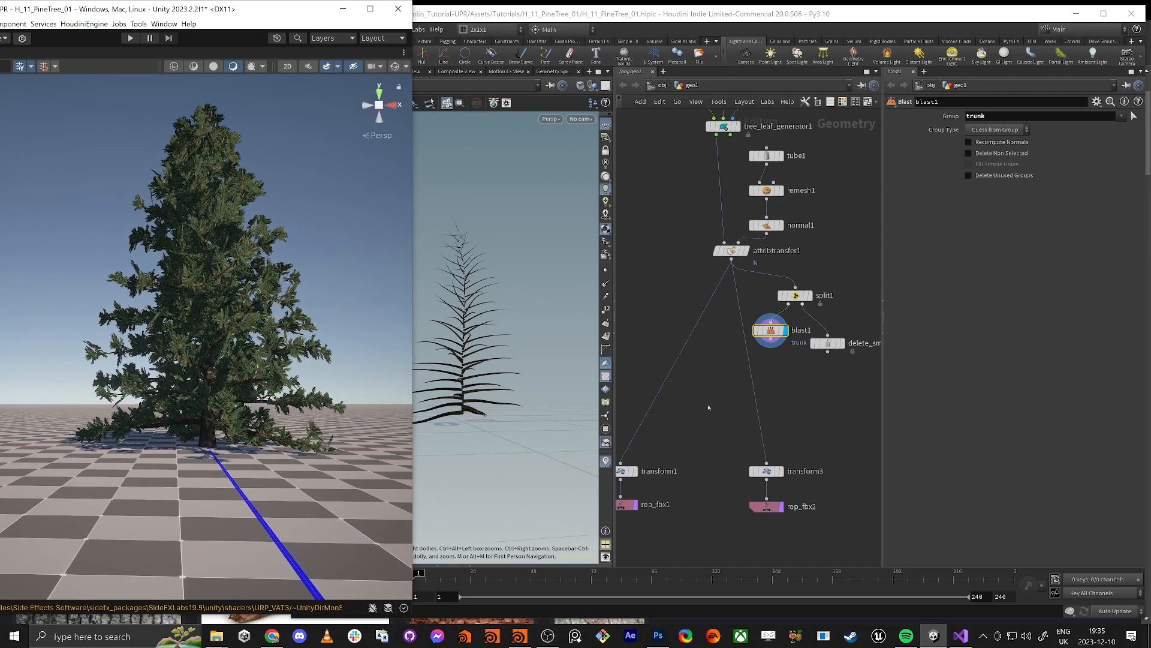
- Merge blast1 and delete_small_parts1, feed the Merge node into transform3 and view the merged tree in wireframe
left_click(824, 368)
left_click(828, 343, "shift")
left_click_drag(828, 352, 818, 429)
left_click(768, 466)
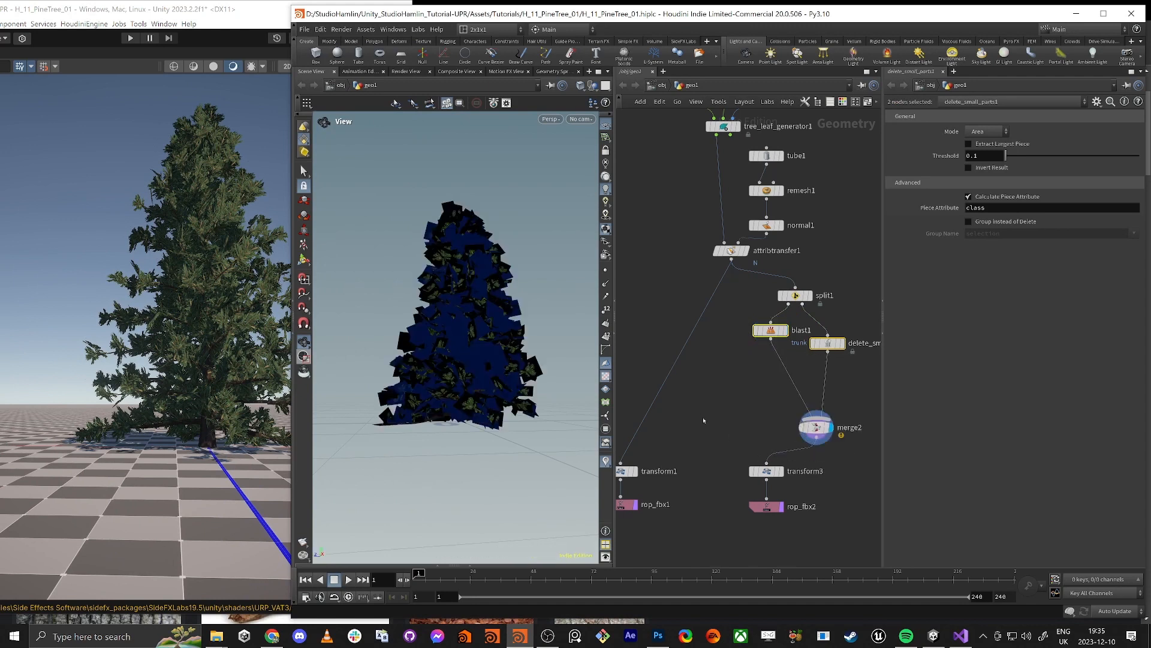
middle_click_drag(754, 421, 691, 431)
key("w")
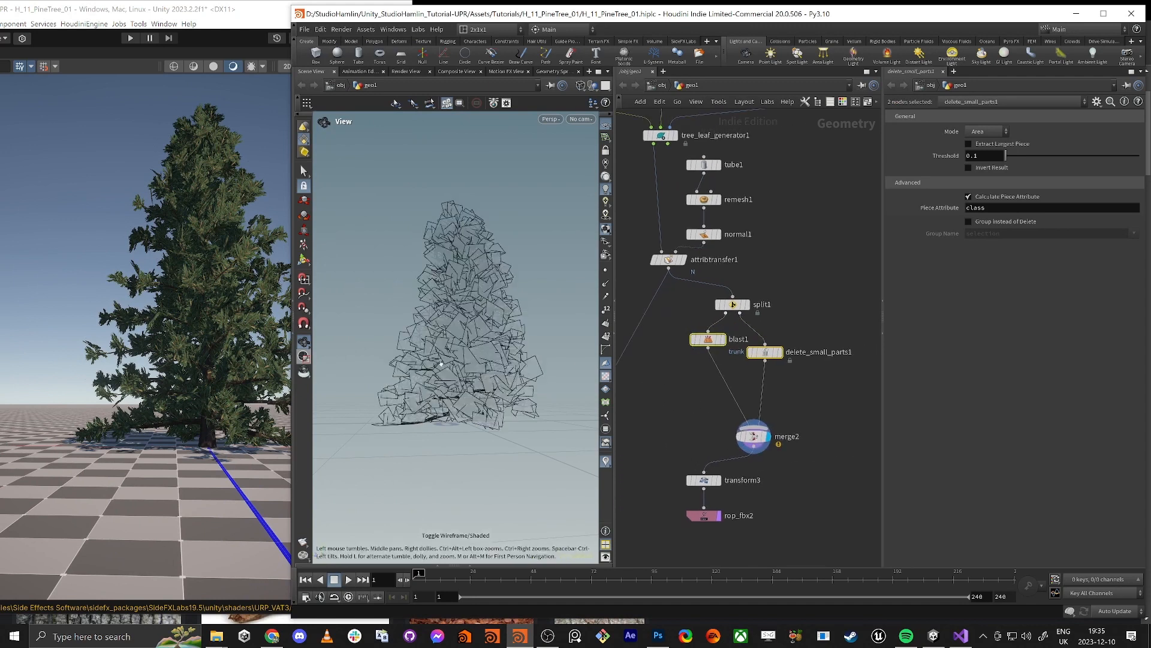
- Space out blast1 and delete_small_parts1, display blast1 and enable Delete Non Selected to keep only the trunk
left_click_drag(441, 363, 468, 384)
left_click_drag(705, 345, 764, 360)
left_click(710, 368)
left_click(694, 368)
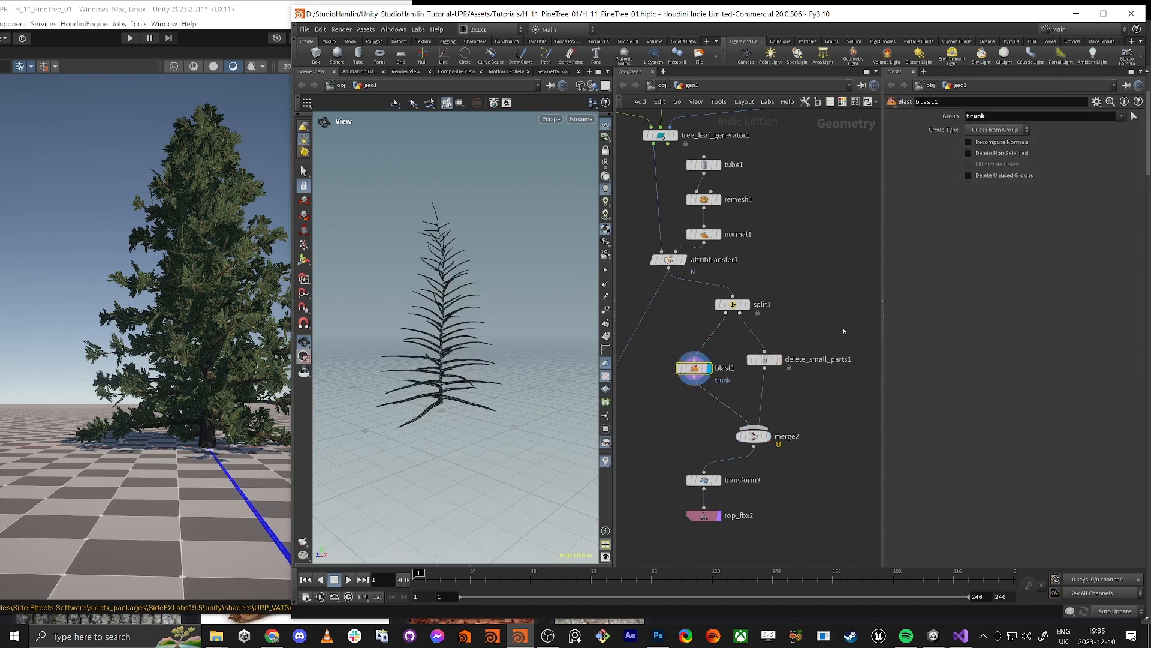
left_click(986, 154)
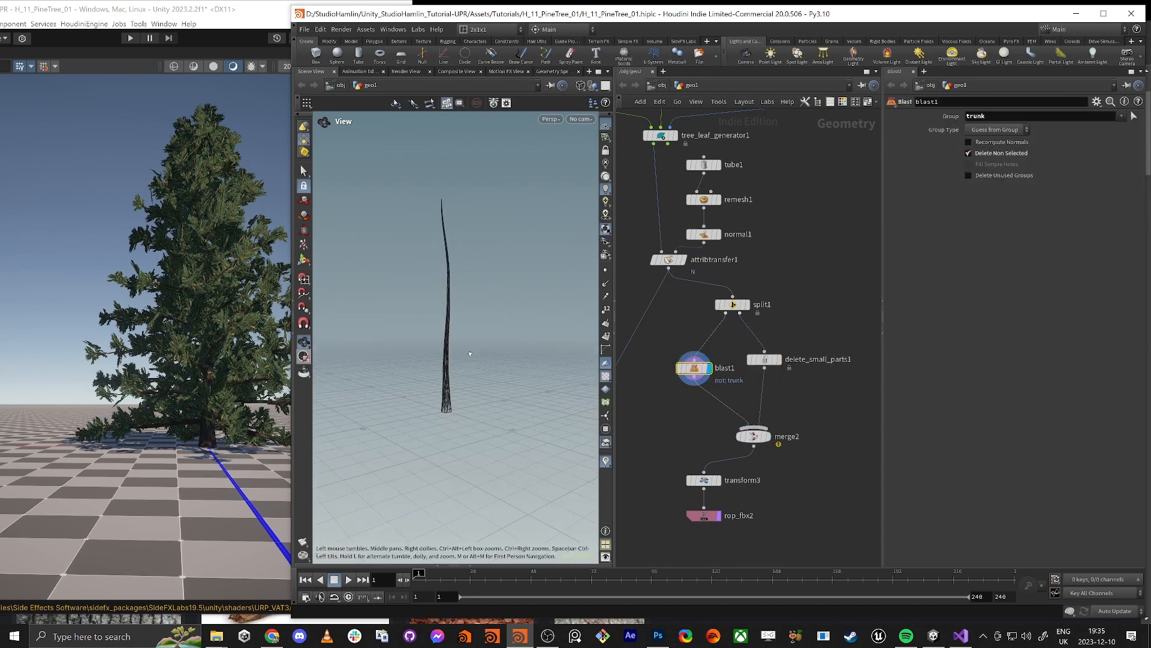
- Display delete_small_parts1, set its Threshold to 0.9 and save rop_fbx2 to disk as PineTree_Lod1.fbx
left_click(779, 360)
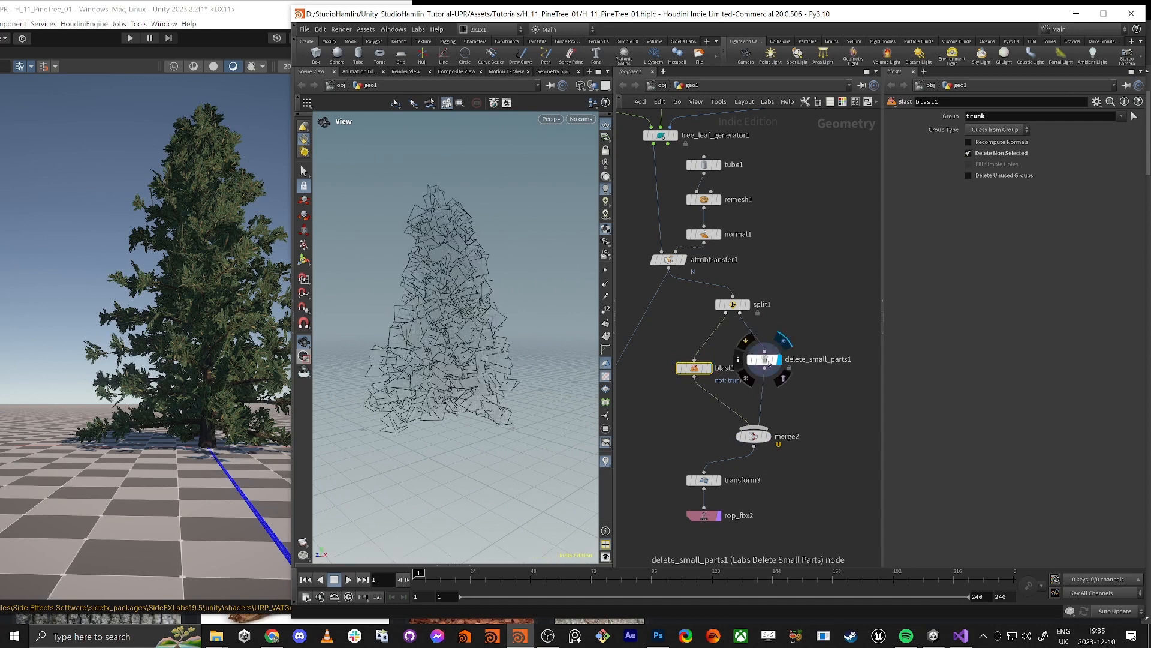
left_click(763, 359)
left_click_drag(1006, 156, 1008, 156)
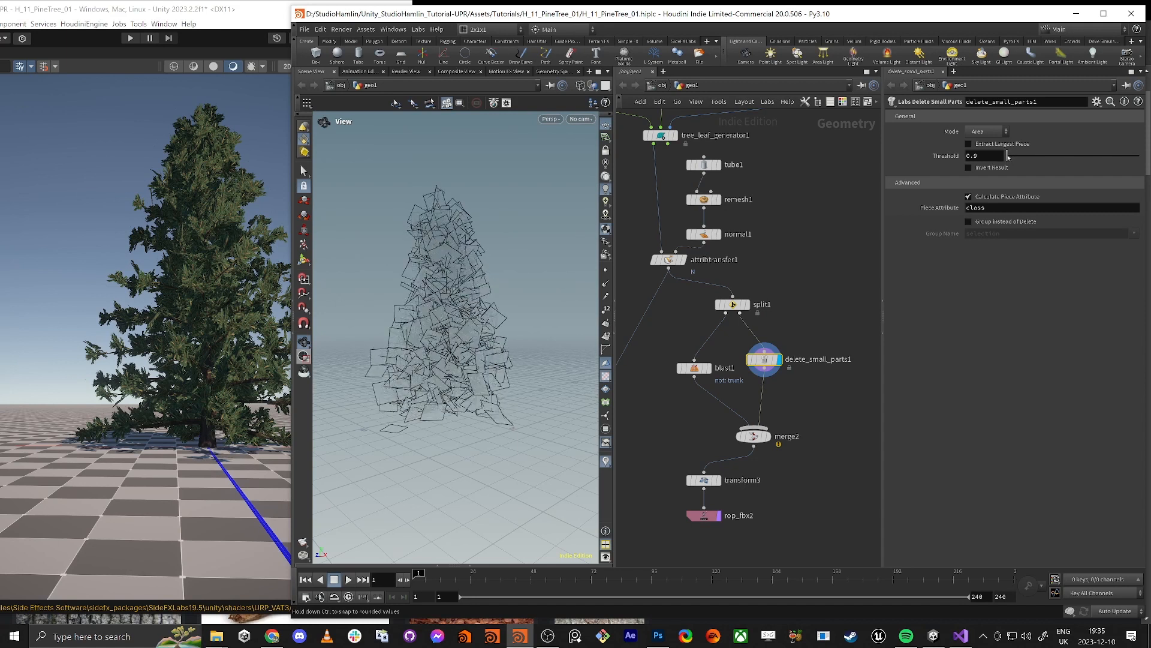
left_click_drag(771, 493, 648, 543)
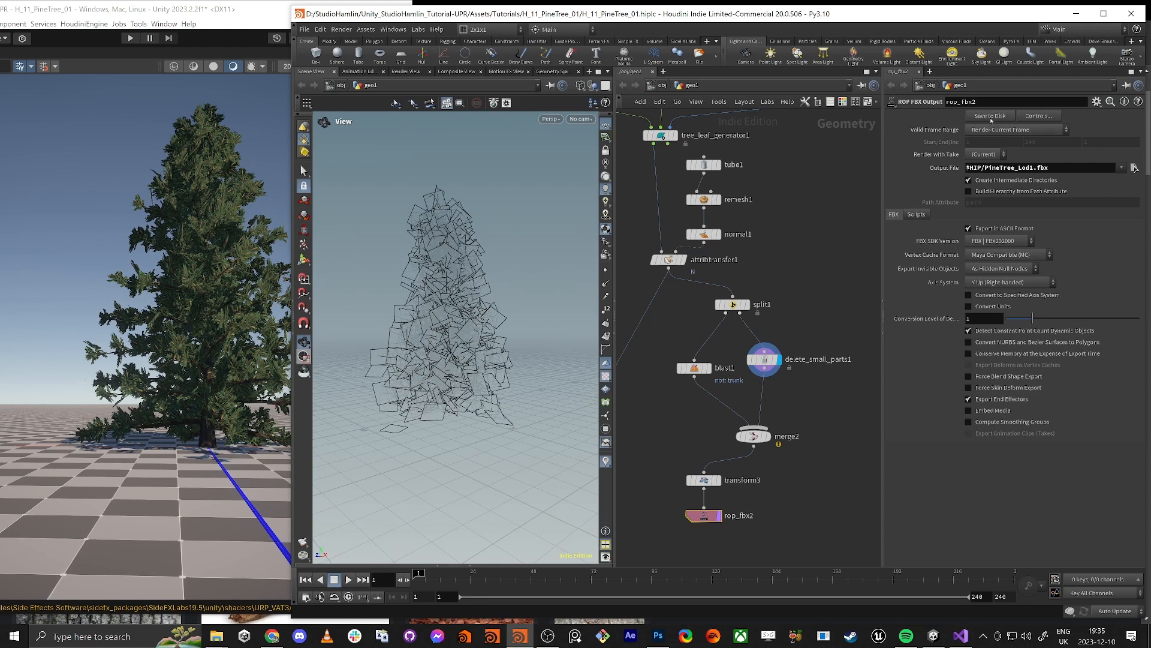
- Switch to Unity, place PineTree_Lod1 in the scene beside PineTree_Lod0 and compare the two trees
key("alt+Tab")
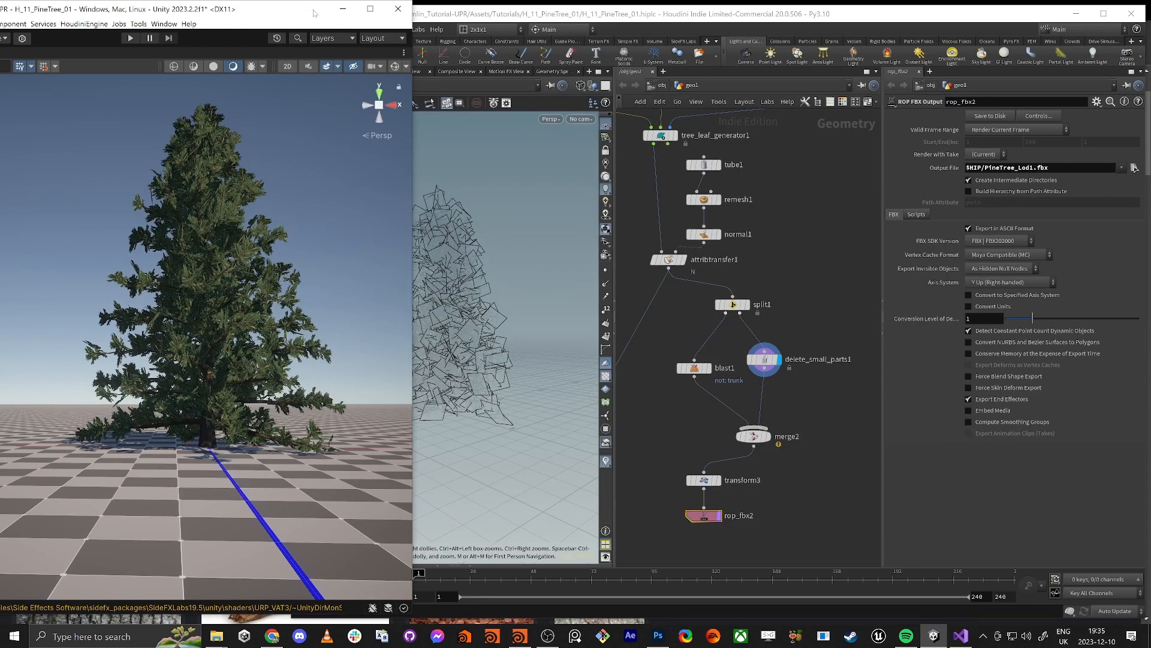
left_click_drag(315, 13, 420, 1)
right_click_drag(557, 329, 590, 358)
key("s")
key("e")
key("d")
key("shift+space")
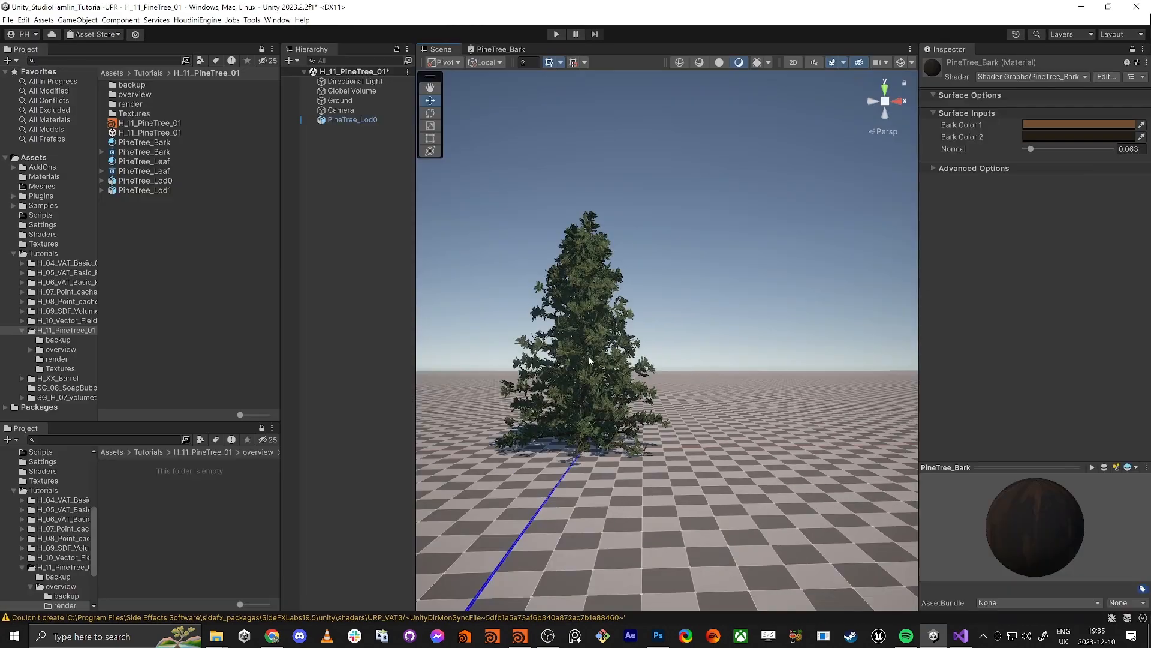
left_click_drag(159, 190, 362, 203)
left_click_drag(627, 447, 791, 447)
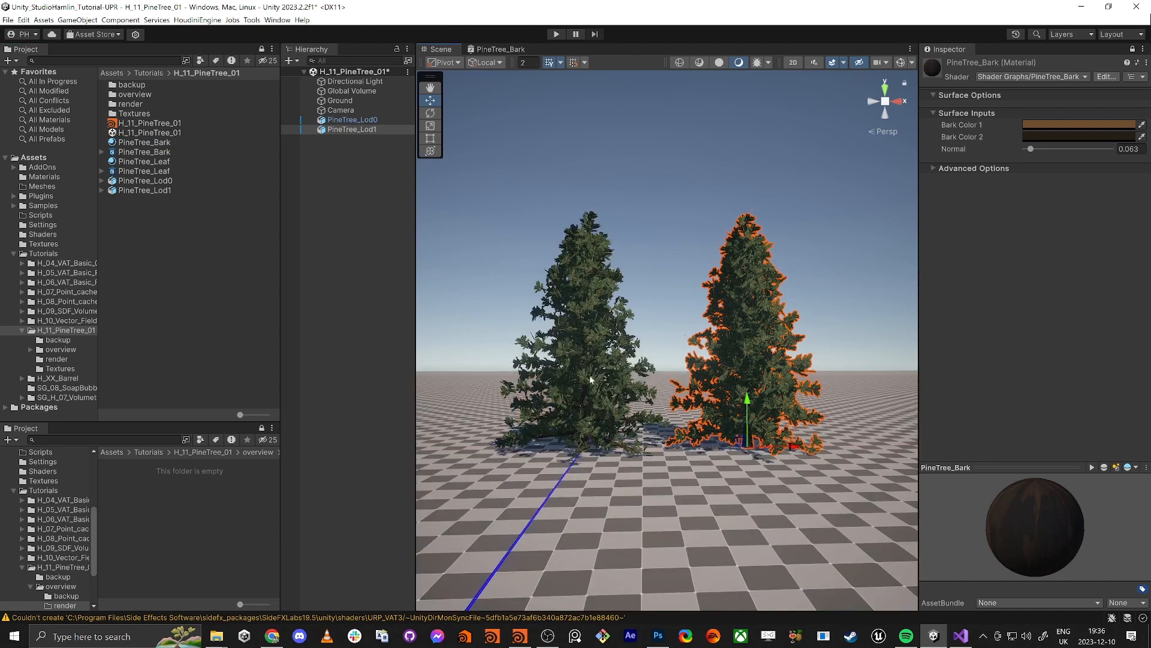
left_click(365, 282)
right_click_drag(520, 307, 736, 340)
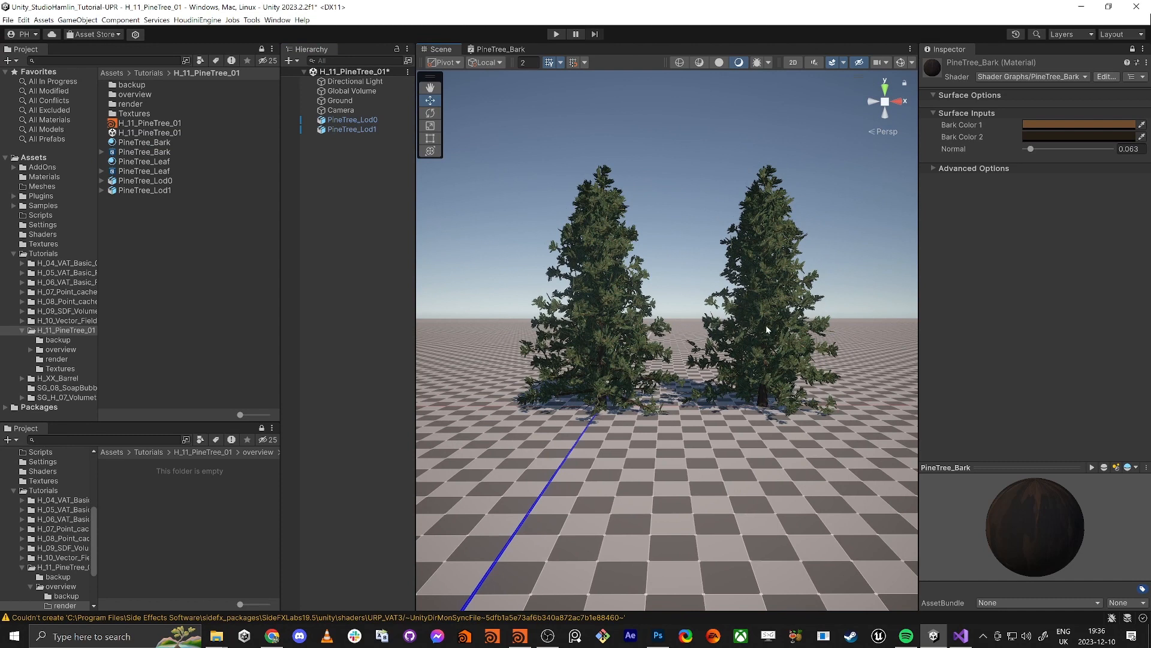
- Return to Houdini and inspect the node information of merge2
key("alt+Tab")
left_click(505, 200)
scroll(738, 450, "up", 2)
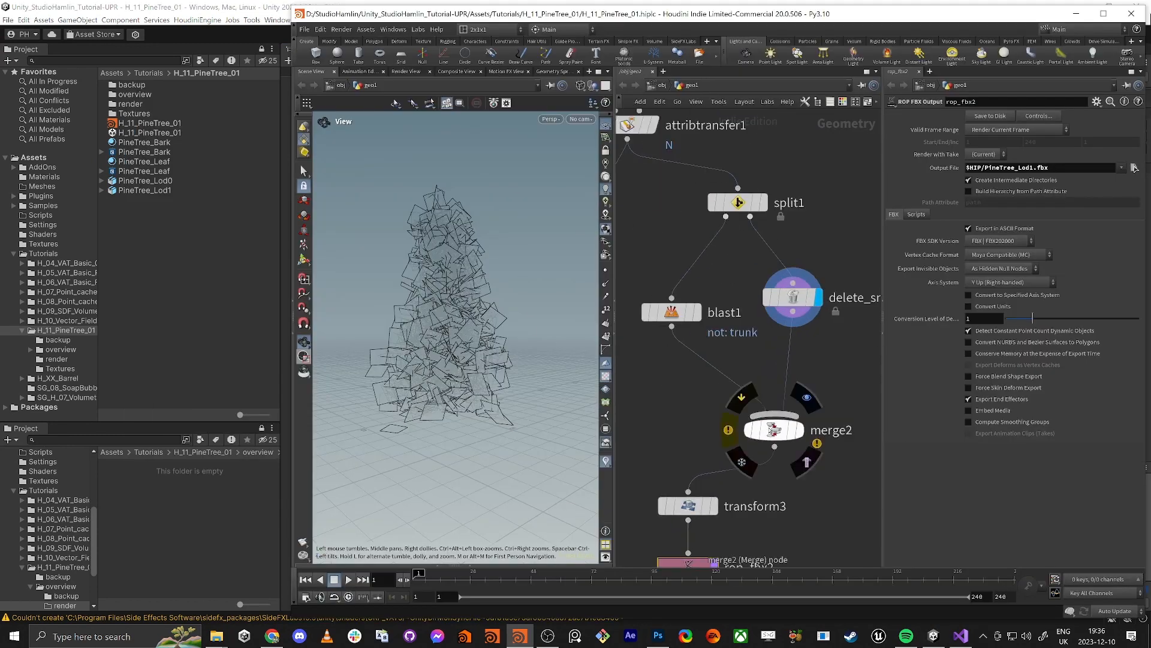
middle_click(773, 429)
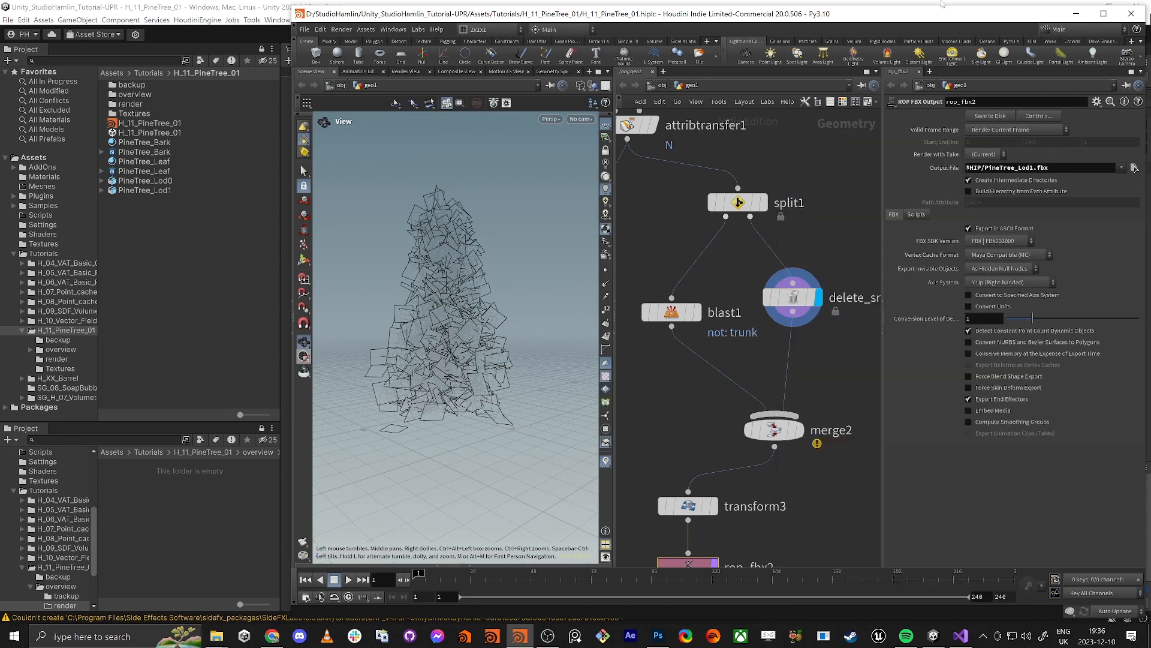
- Maximize the Houdini network view and add a sticky note below rop_fbx1 reading LOD 0 and 8000
double_click(923, 18)
scroll(686, 322, "down", 5)
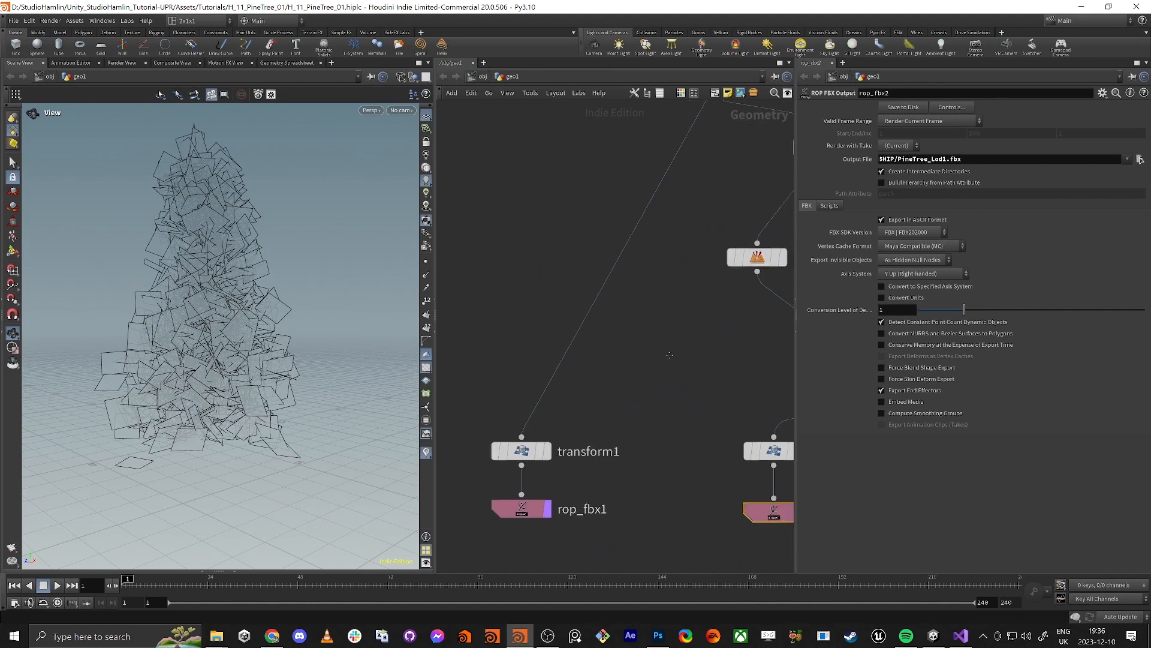
middle_click_drag(687, 323, 634, 363)
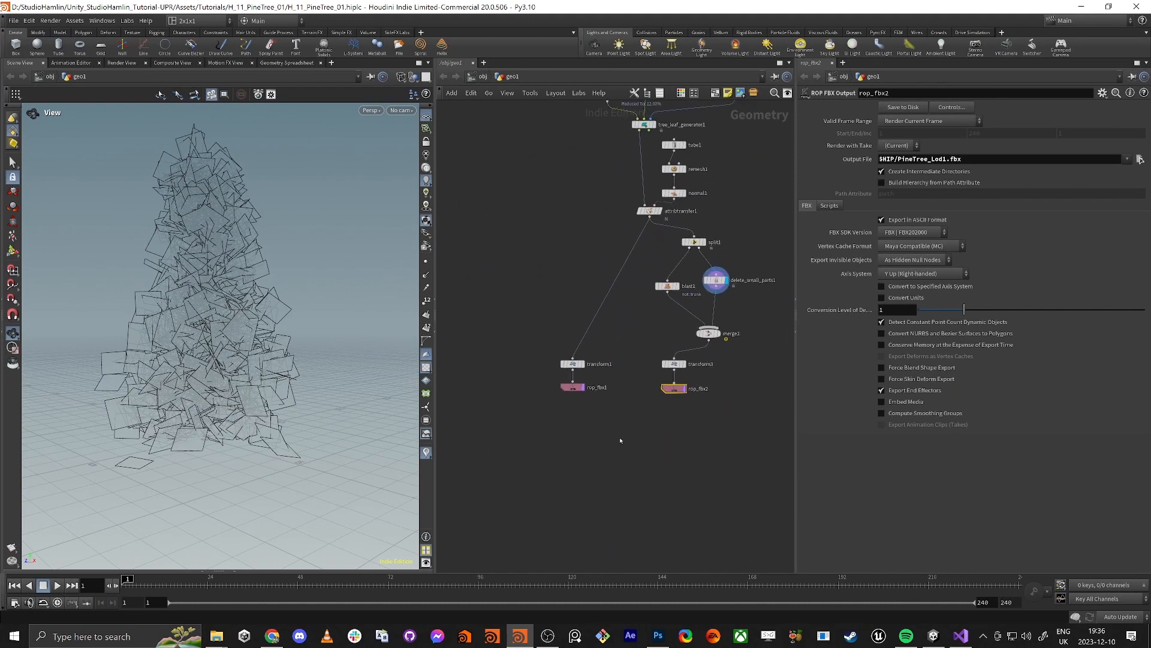
key("ctrl+b")
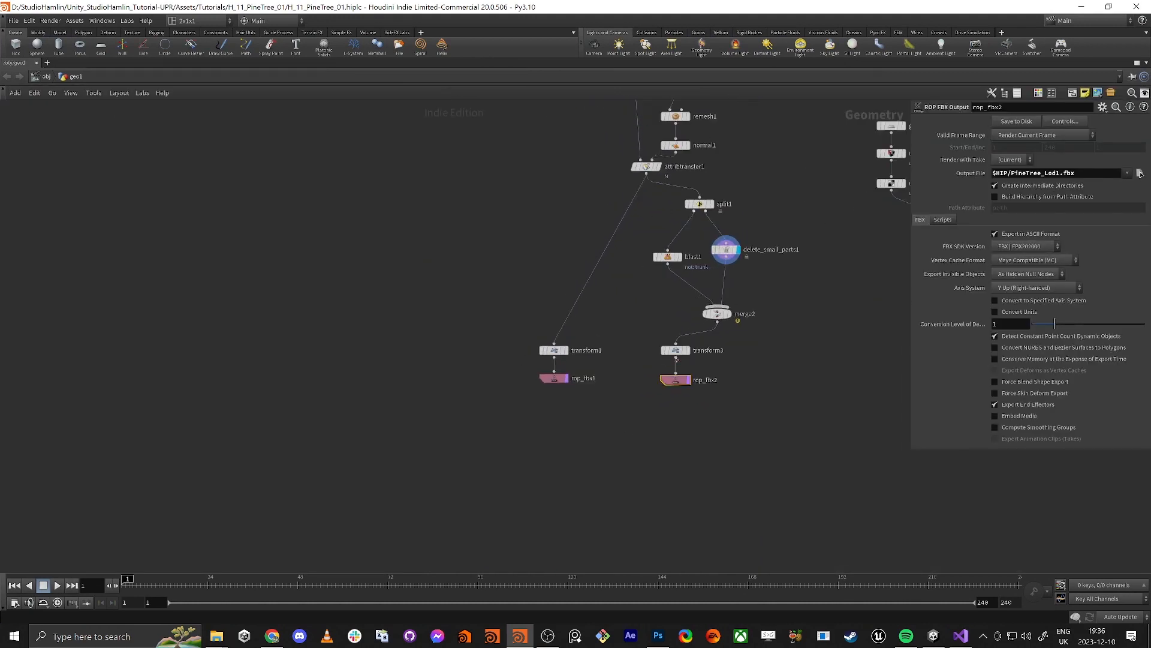
left_click(1085, 92)
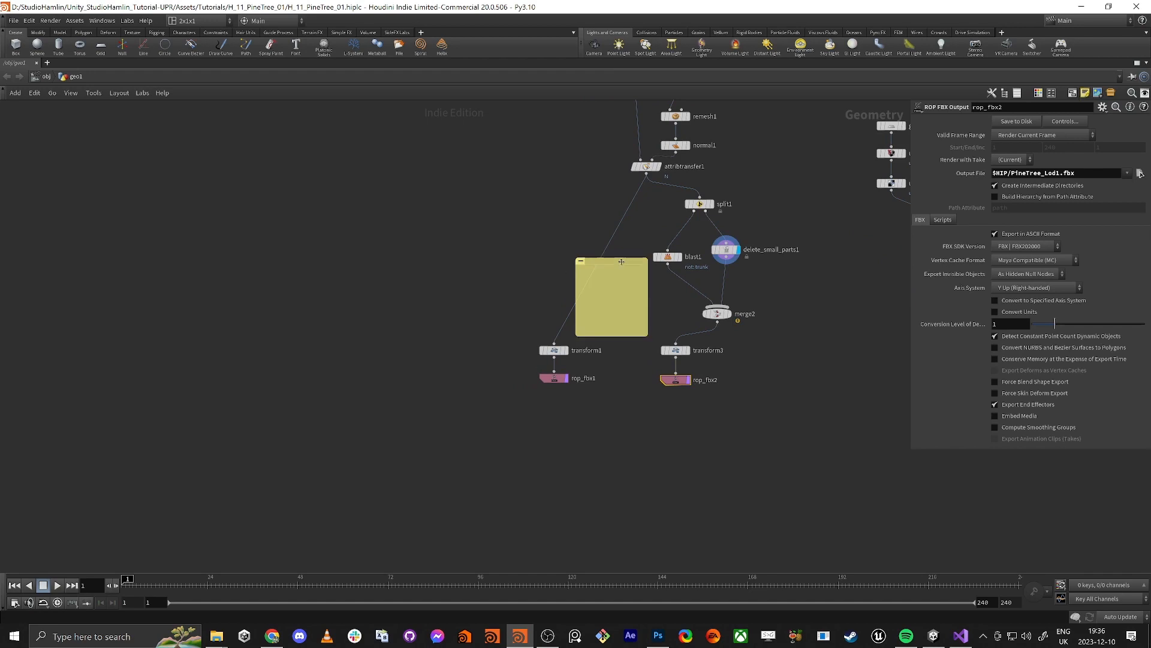
left_click_drag(623, 259, 537, 401)
left_click(532, 446)
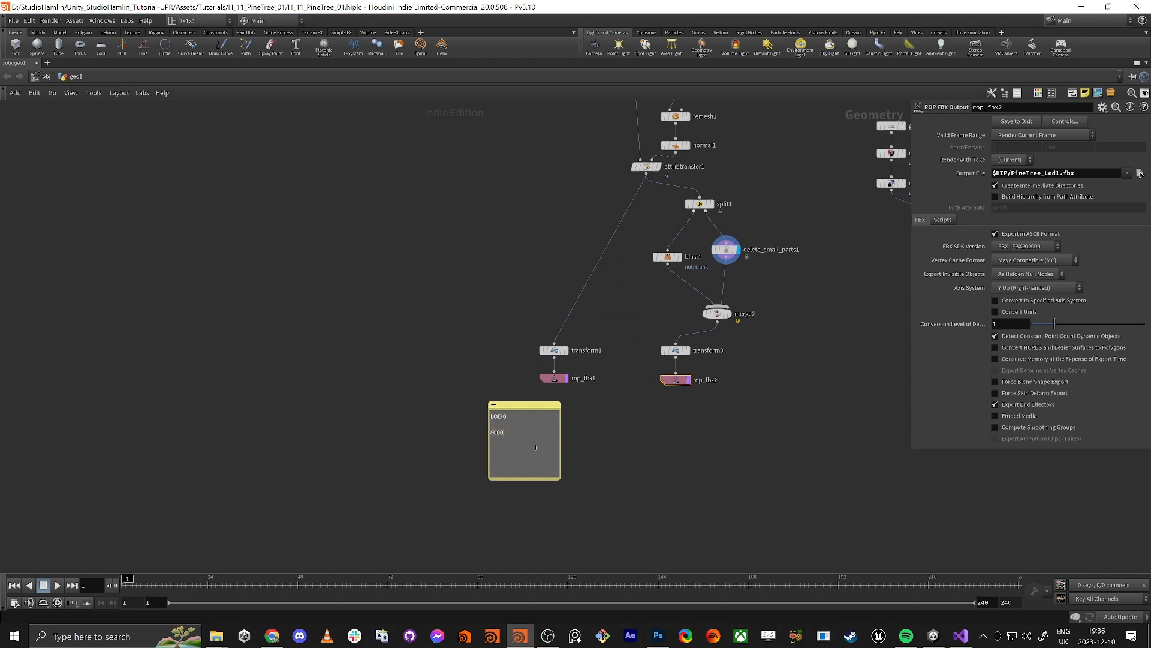
left_click(616, 434)
- Duplicate the LOD 0 sticky note below rop_fbx2 and change the copy's title to LOD 1
left_click(526, 413)
key("ctrl+c")
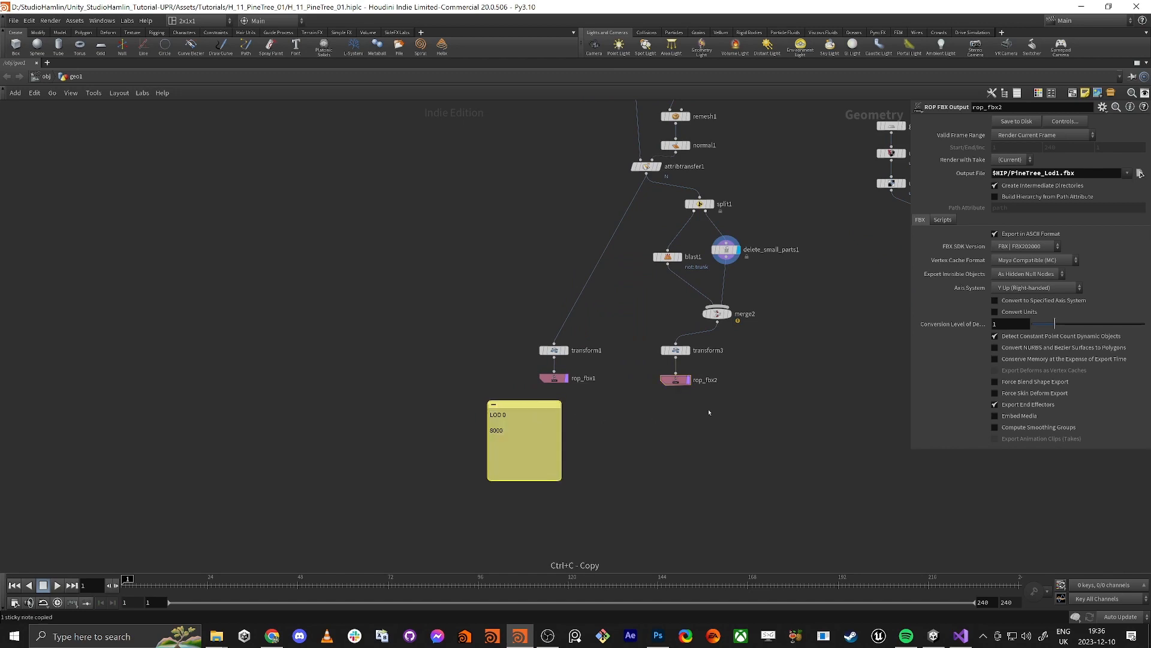
key("ctrl+v")
left_click_drag(722, 370, 690, 423)
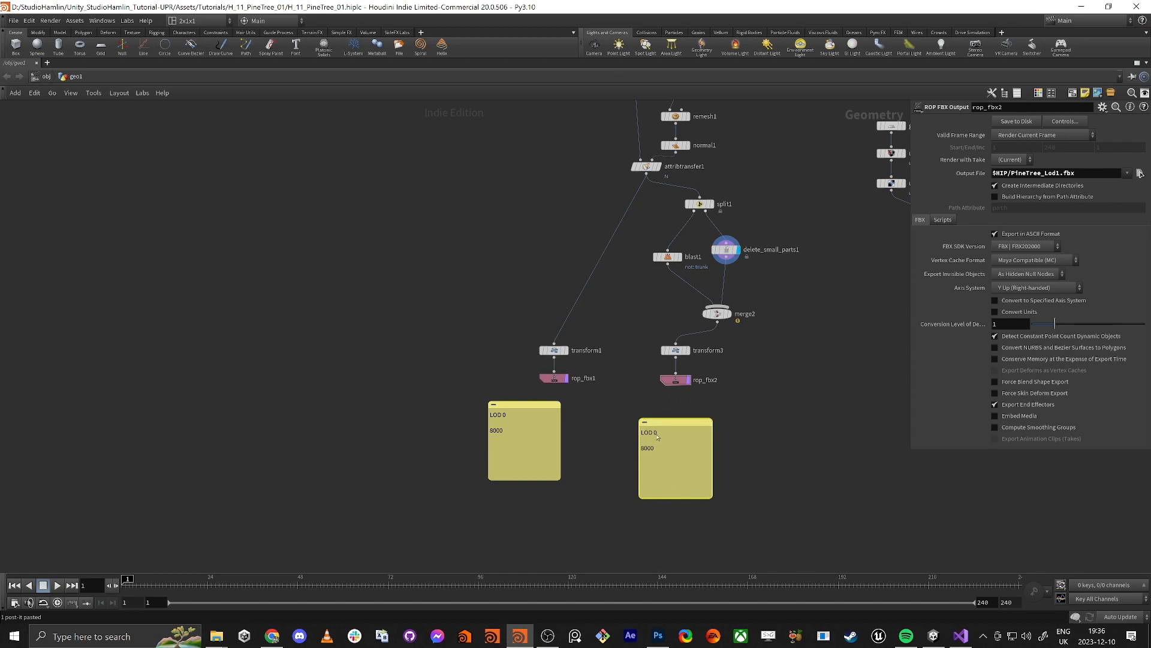
left_click(660, 432)
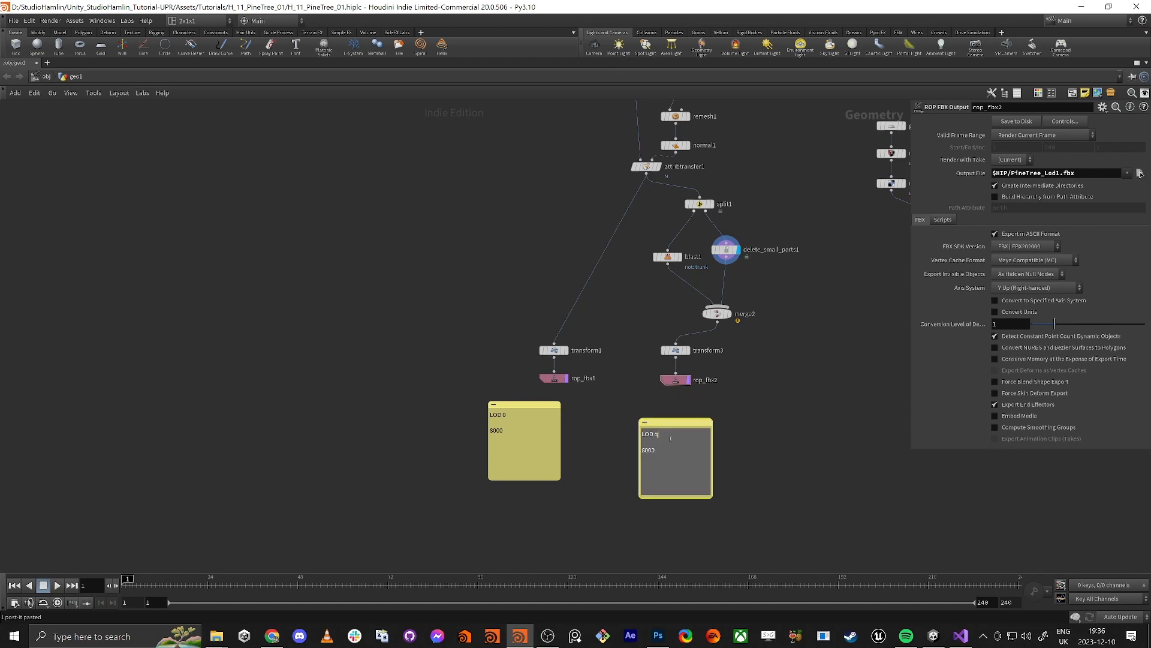
left_click(751, 386)
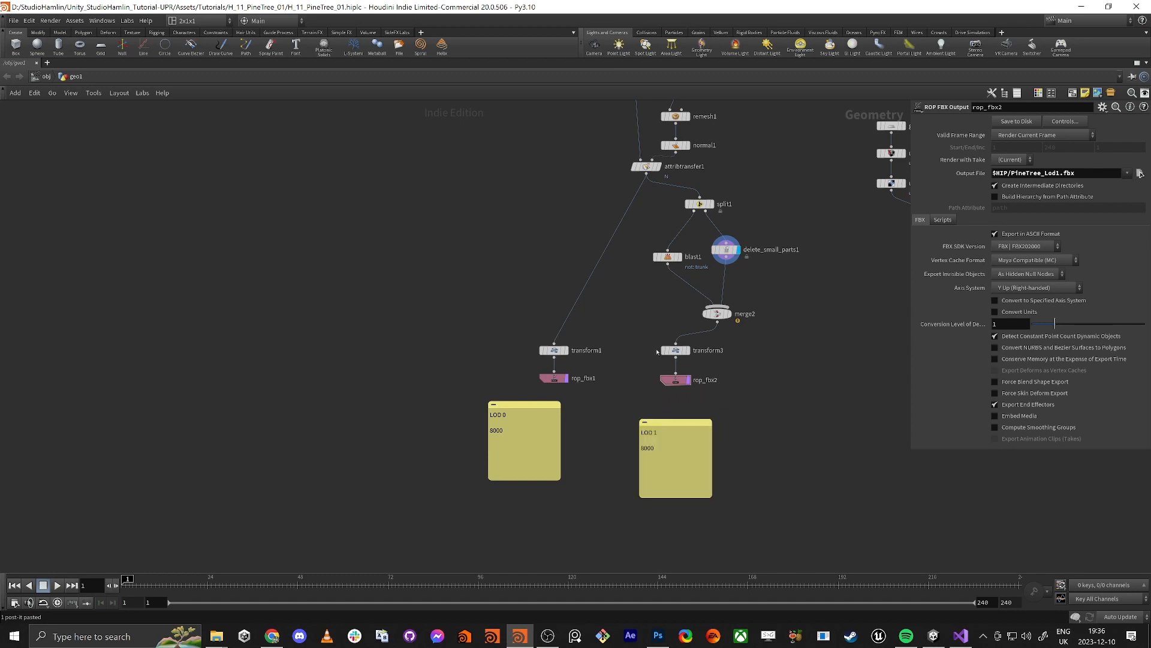
- Look up transform3's geometry count, enter it in the LOD 1 sticky note and switch back to Unity
middle_click(674, 350)
double_click(663, 450)
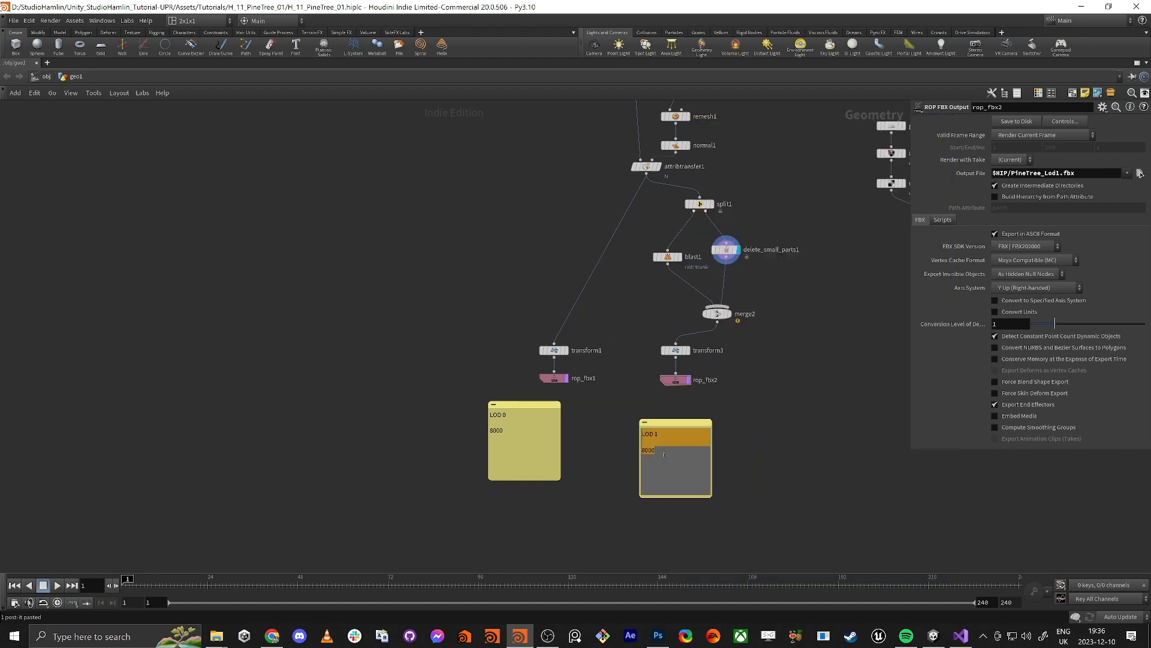
left_click(664, 454)
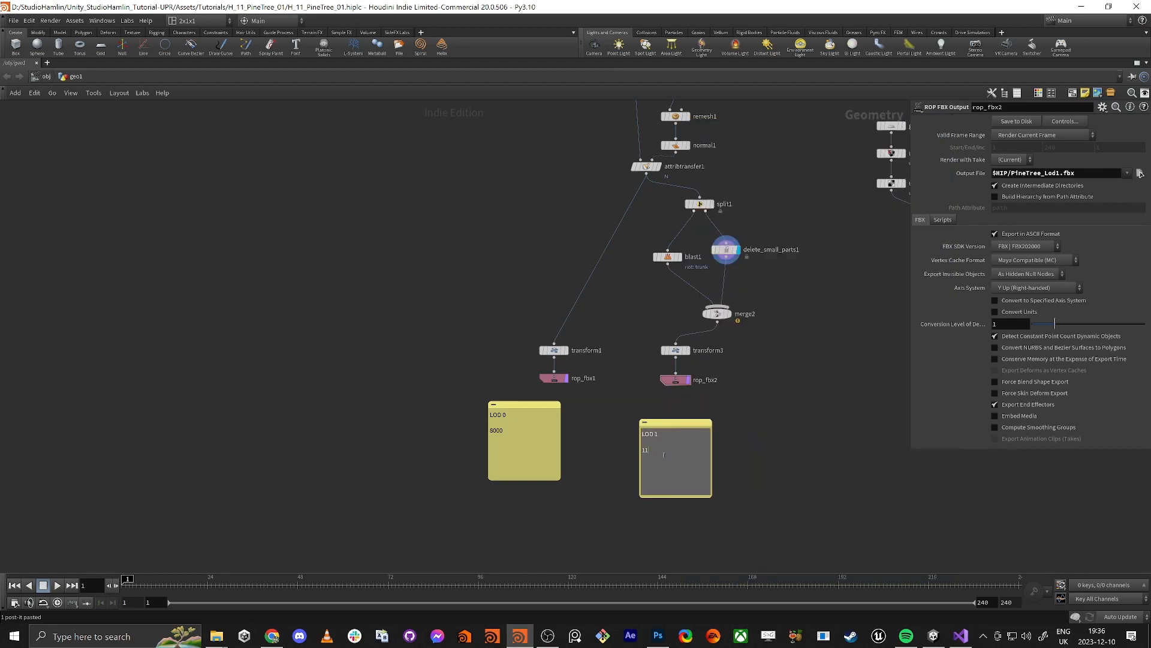
left_click(612, 468)
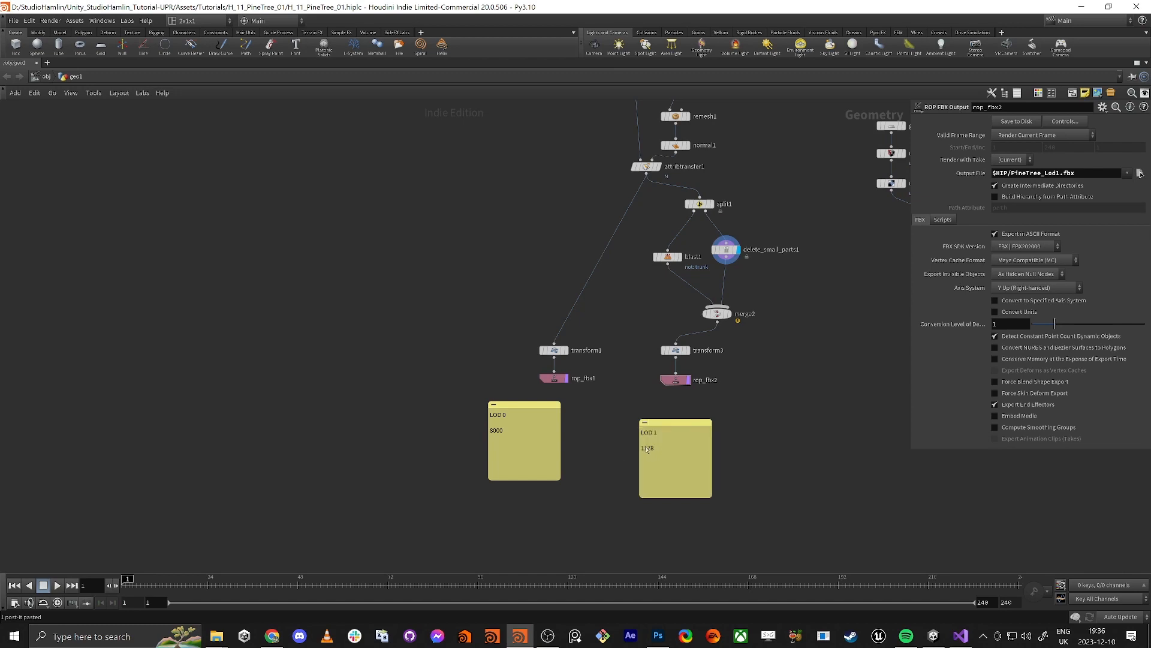
key("alt+Tab")
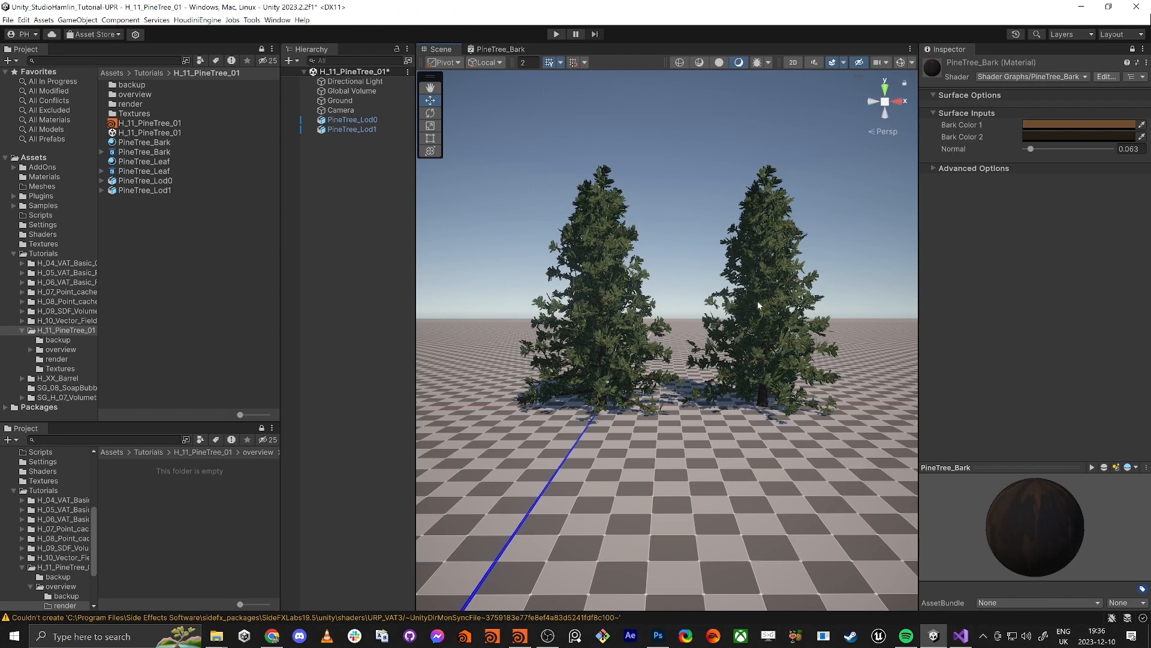
- Compare the LOD 0 and LOD 1 trees in the Unity scene from closer and more distant angles
left_click(751, 360)
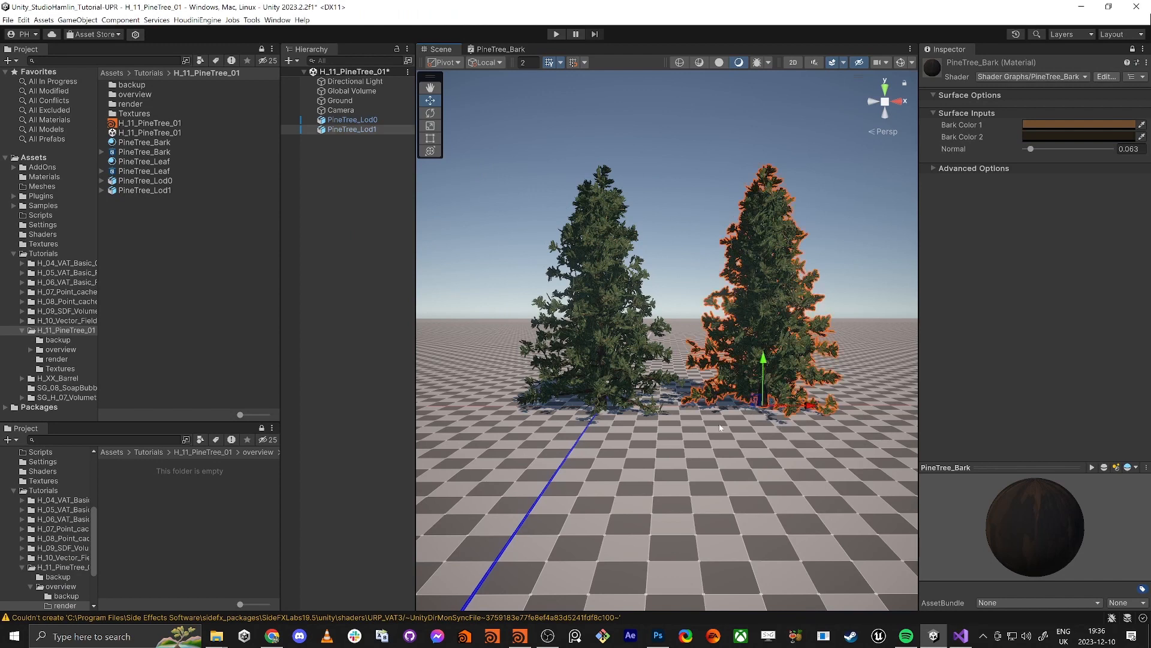
right_click_drag(707, 368, 748, 394)
left_click_drag(748, 394, 700, 333)
left_click(654, 240)
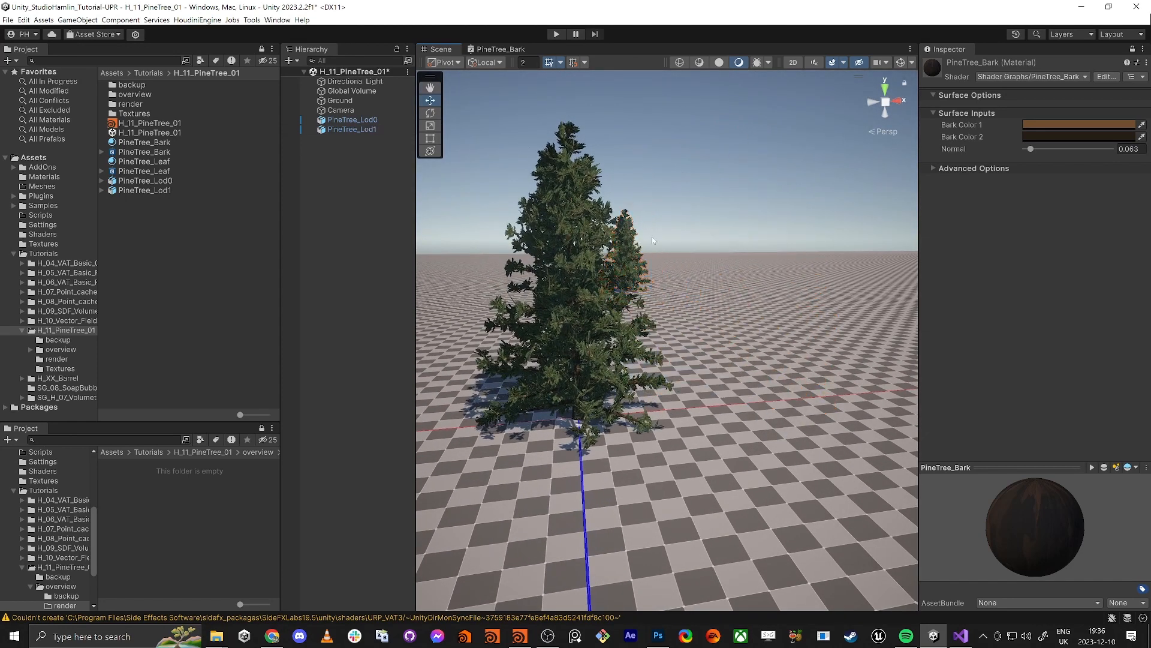
left_click_drag(653, 236, 530, 237, "alt")
mouse_move(530, 238)
right_mouse_down()
mouse_move(538, 226)
mouse_move(536, 247)
right_mouse_up()
key("q")
key("s")
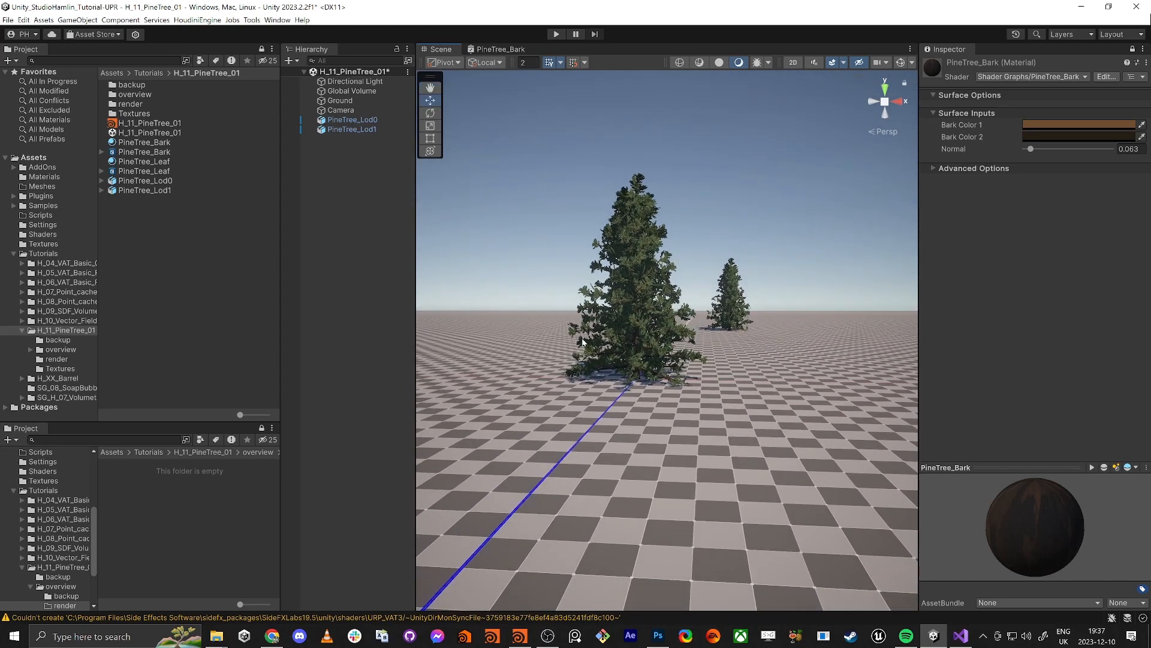
- Switch to Houdini and move the boxed maps_baker1 node group farther away from the main tree network
key("alt+Tab")
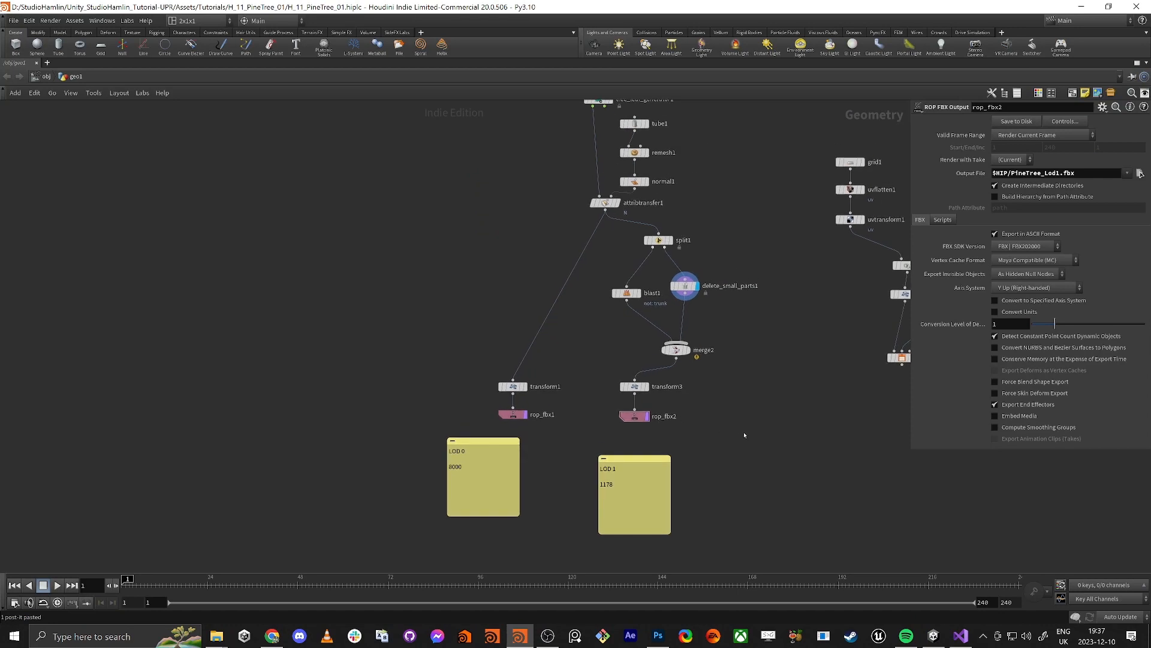
scroll(732, 424, "down", 8)
scroll(830, 208, "up", 4)
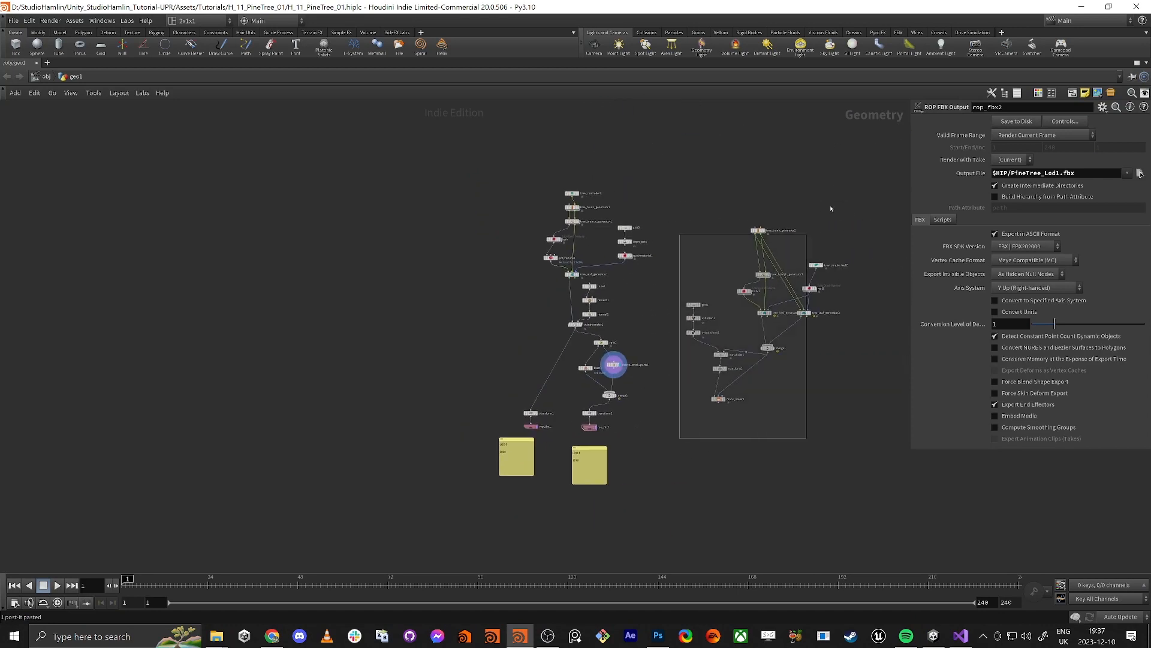
left_click_drag(830, 208, 857, 173)
left_click_drag(694, 306, 773, 245)
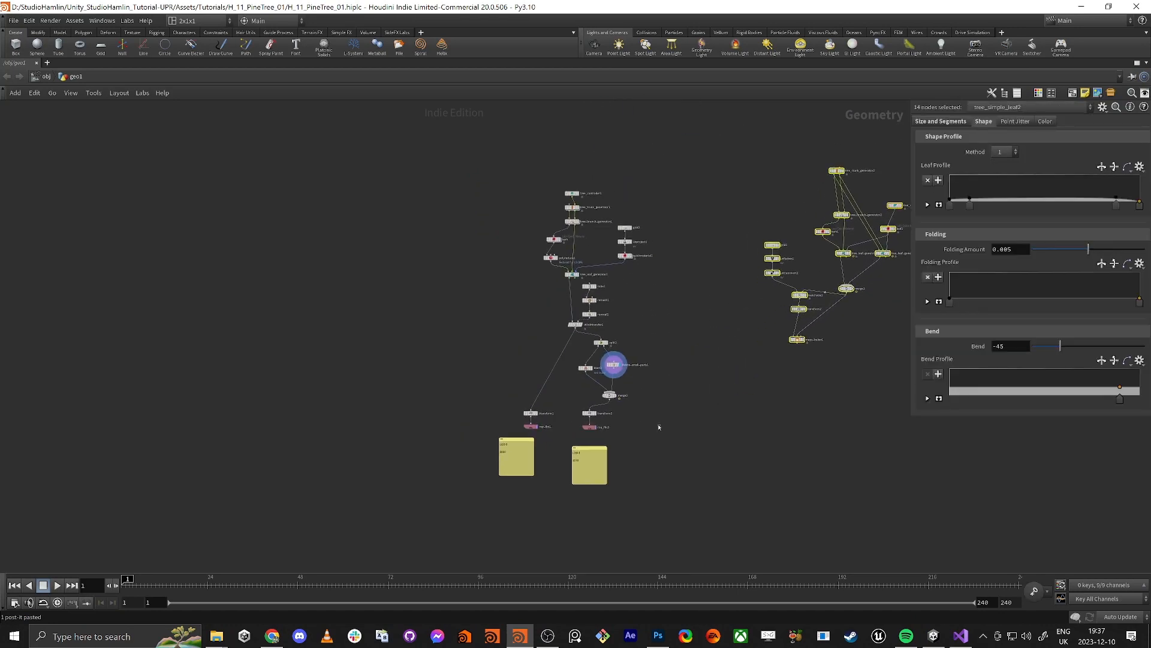
- Duplicate the LOD 1 branch from split1 through rop_fbx2 and place the copy beside the original
left_click_drag(659, 427, 678, 368)
scroll(654, 359, "up", 3)
scroll(654, 363, "up", 2)
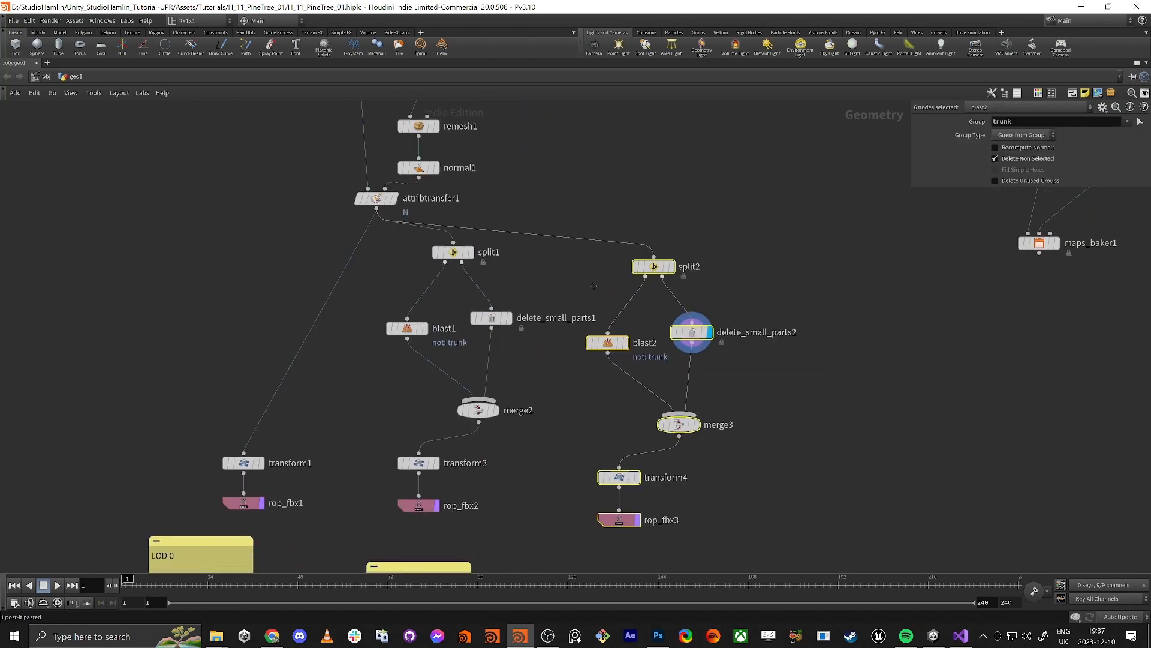
- Restore the viewport layout, display merge3 and blast2 for comparison, and disconnect the trunk blast2 from merge3
left_click(685, 408)
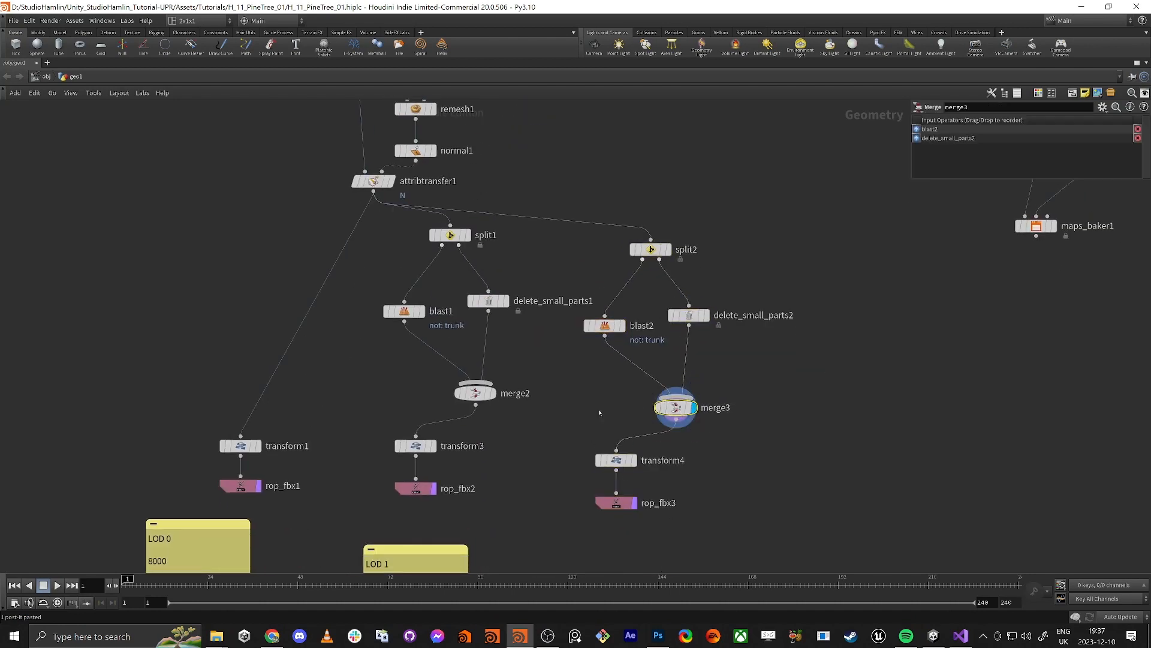
key("ctrl+b")
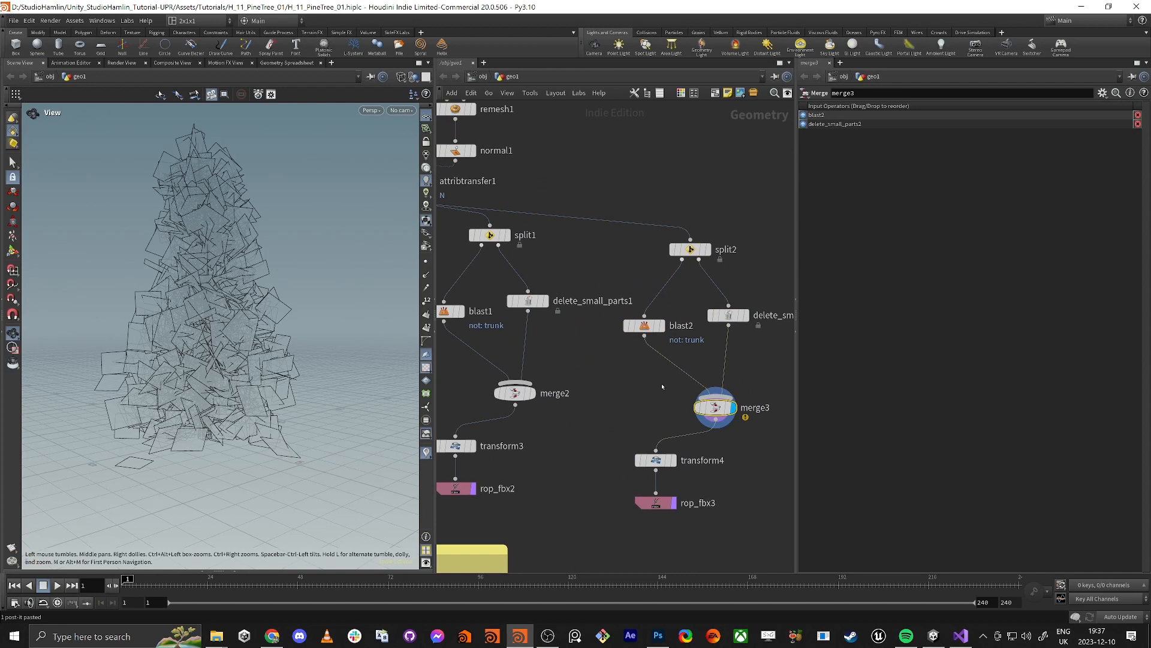
left_click(661, 326)
left_click(644, 327)
middle_click(644, 328)
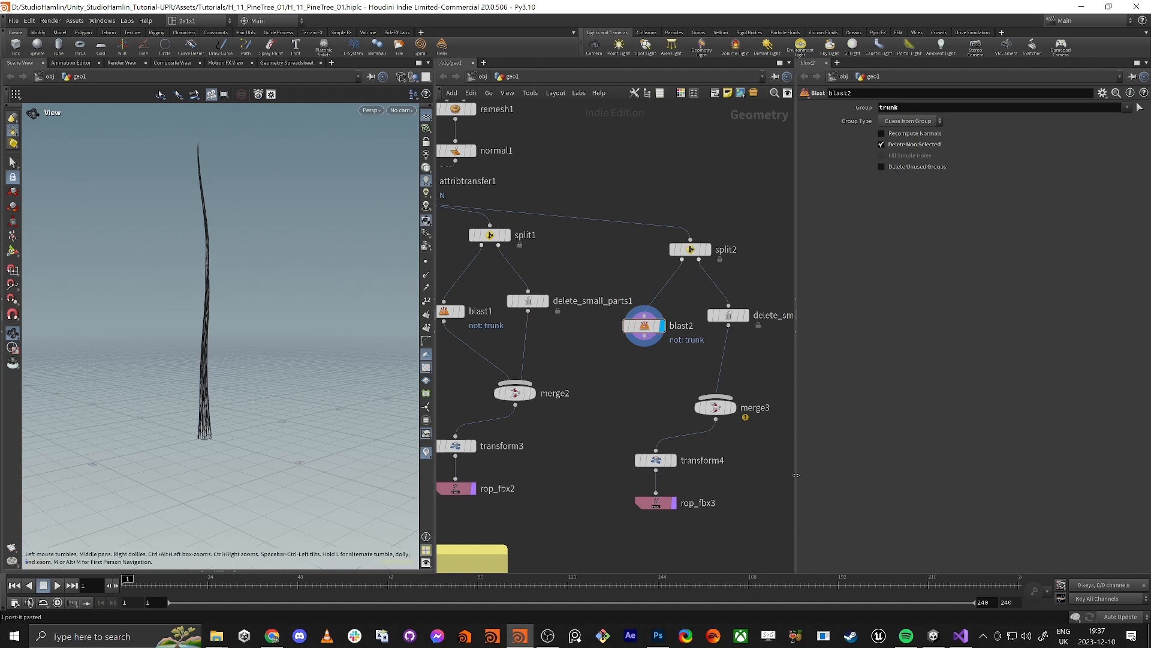
left_click_drag(154, 340, 340, 411)
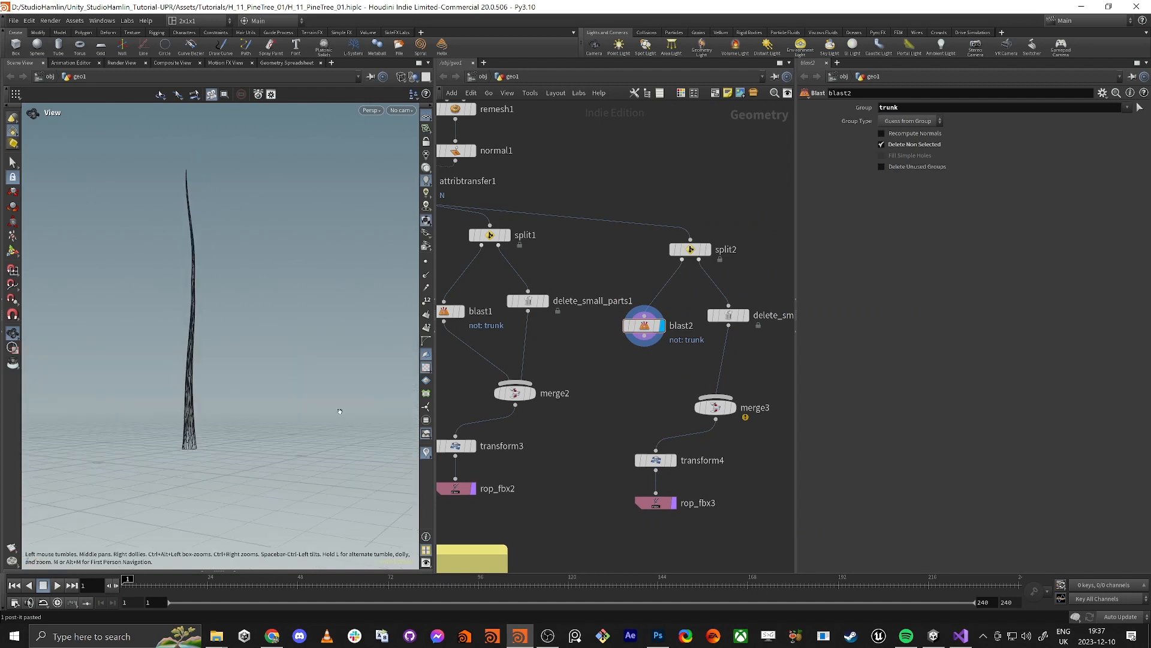
middle_click_drag(638, 386, 633, 369)
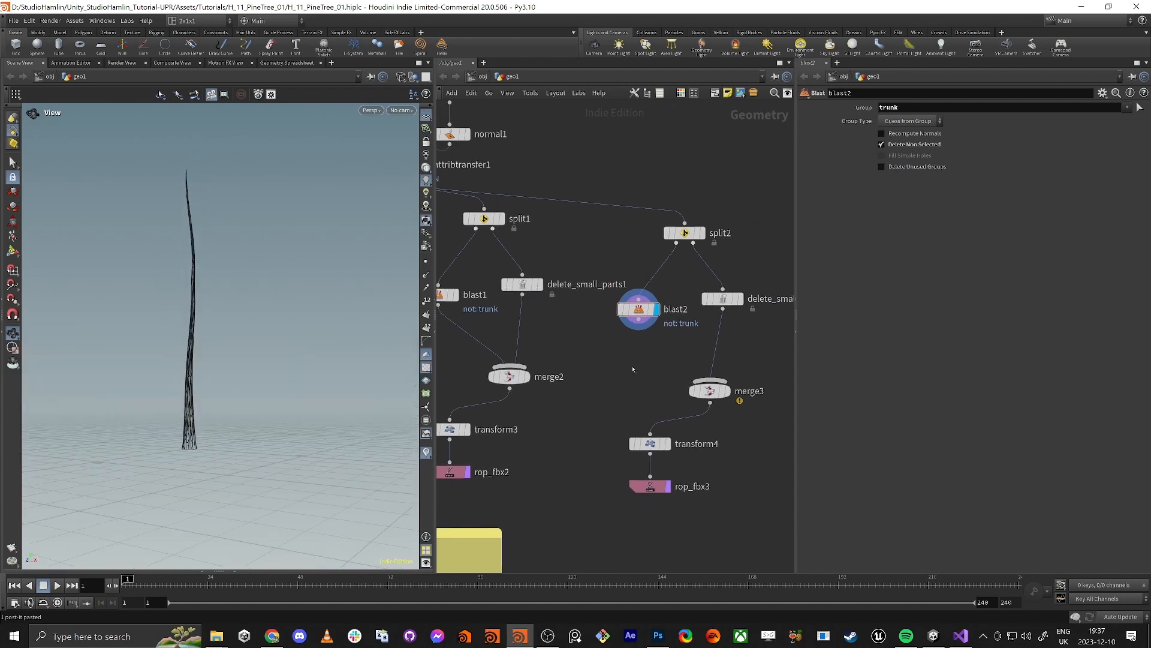
- Display merge3 and inspect its node information and the remaining leaf geometry
left_click(727, 391)
middle_click(711, 391)
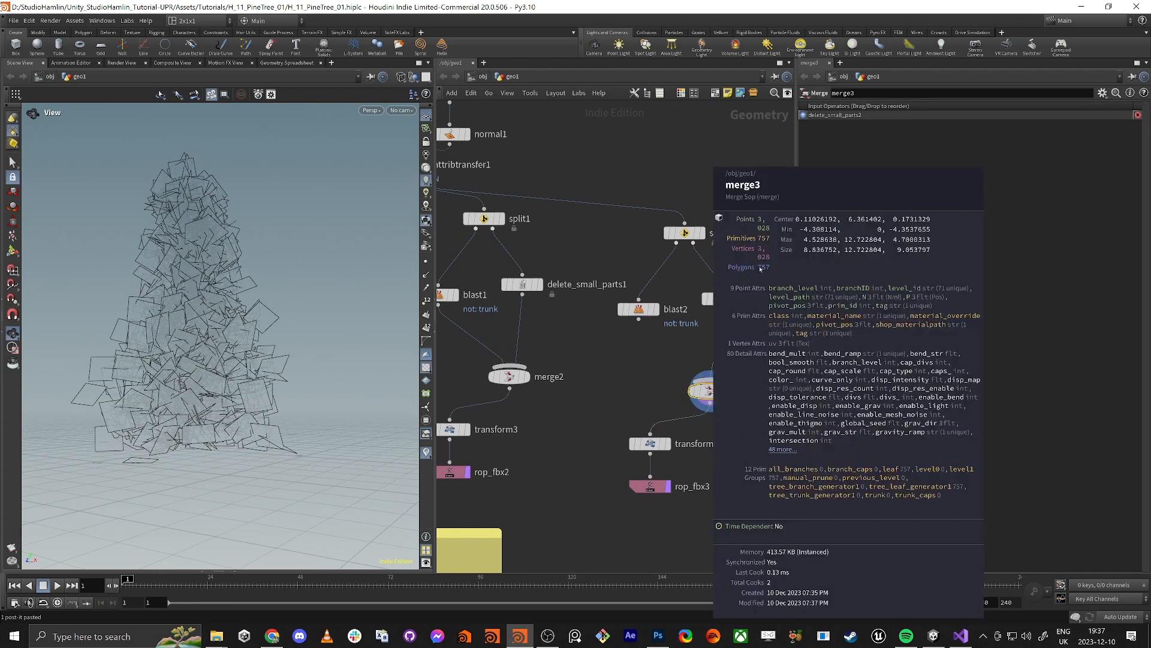
left_click_drag(647, 372, 705, 400)
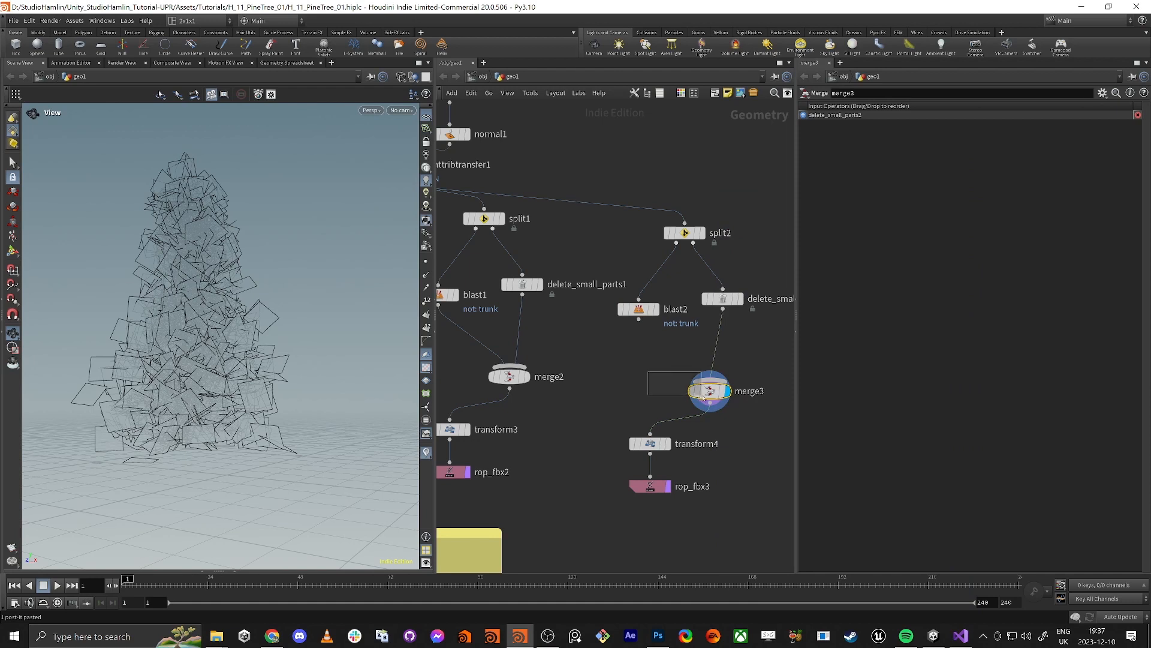
left_click_drag(191, 354, 216, 369, "alt")
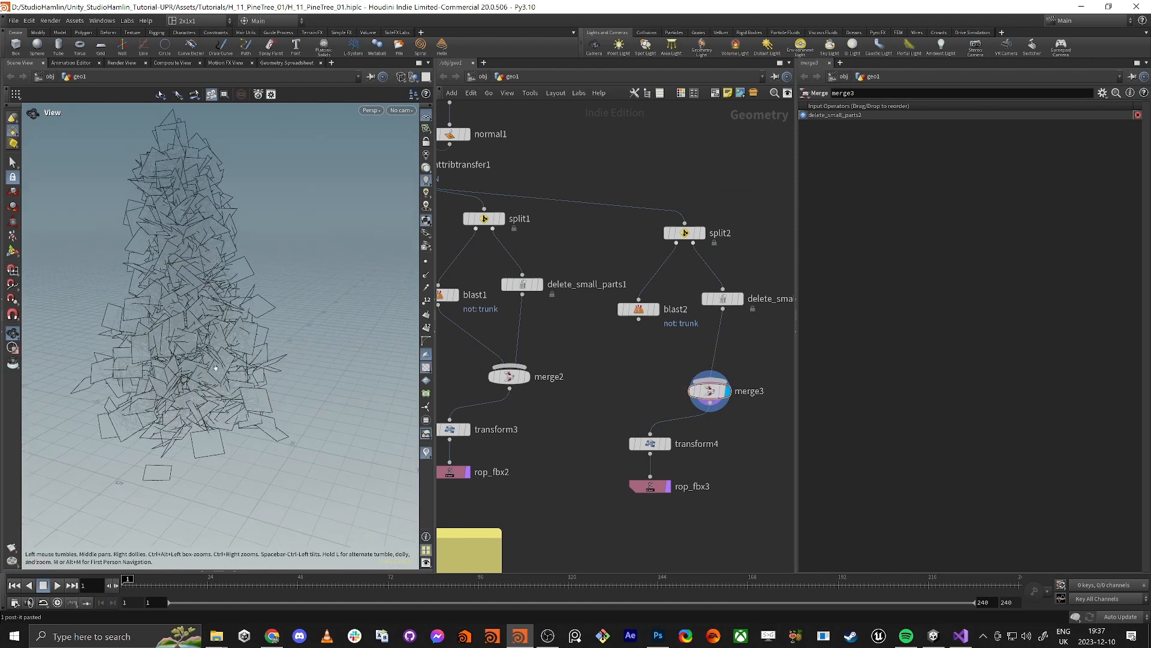
- Delete the merge3 node and move transform4 and rop_fbx3 lower to make room in the branch
mouse_move(702, 398)
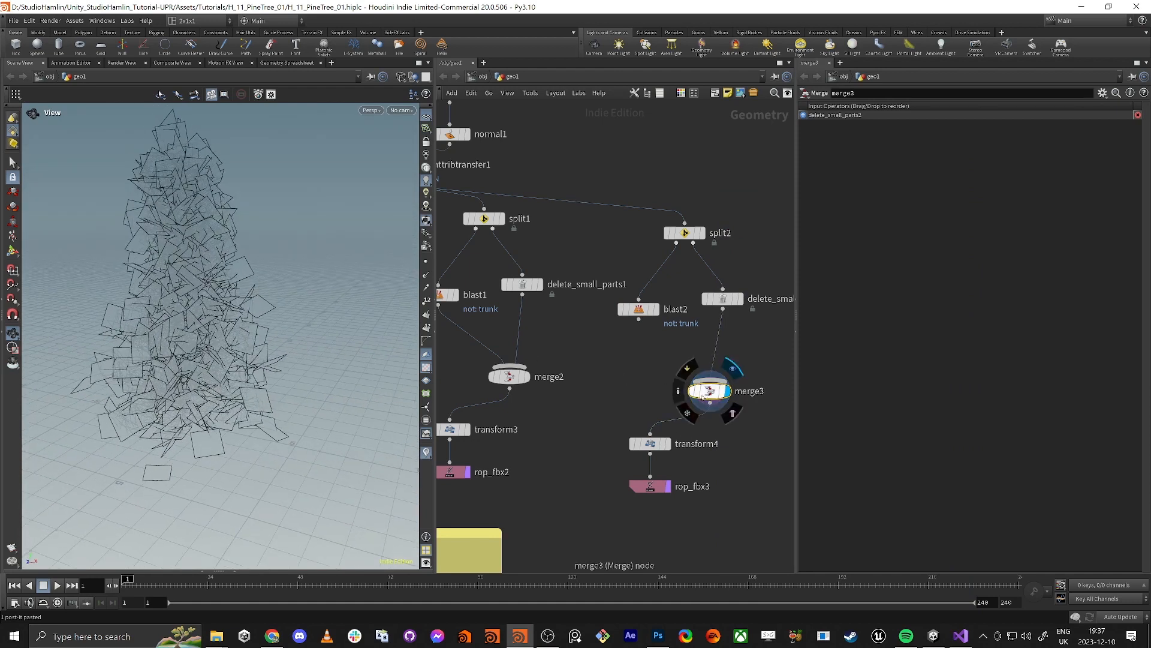
key("Delete")
left_click(654, 445, "shift")
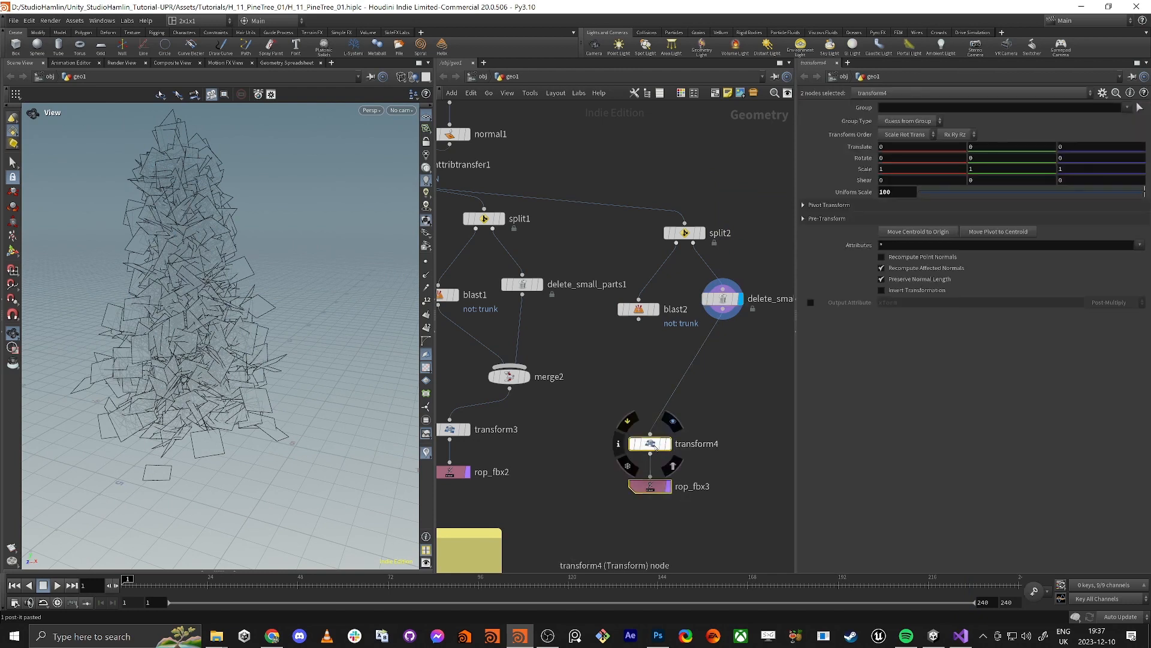
left_click_drag(655, 447, 668, 481)
- Add an Attribute Wrangle below delete_small_parts2, fed by its output, and display it
left_click(725, 395)
key("Tab")
type("wra")
key("Return")
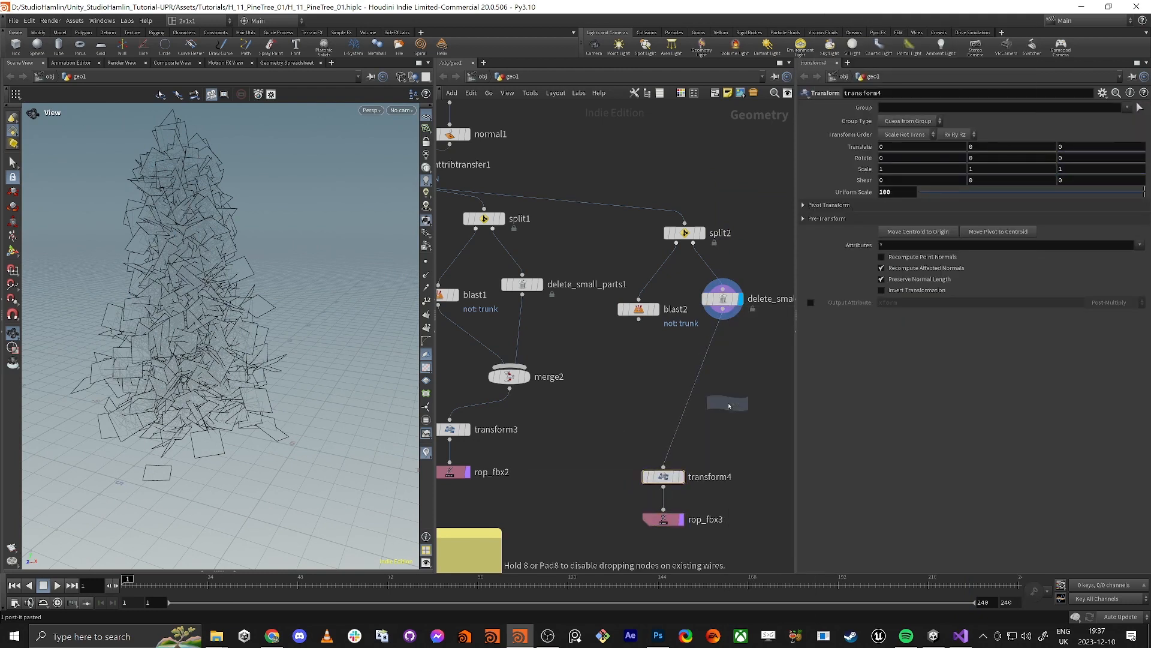
left_click(729, 406)
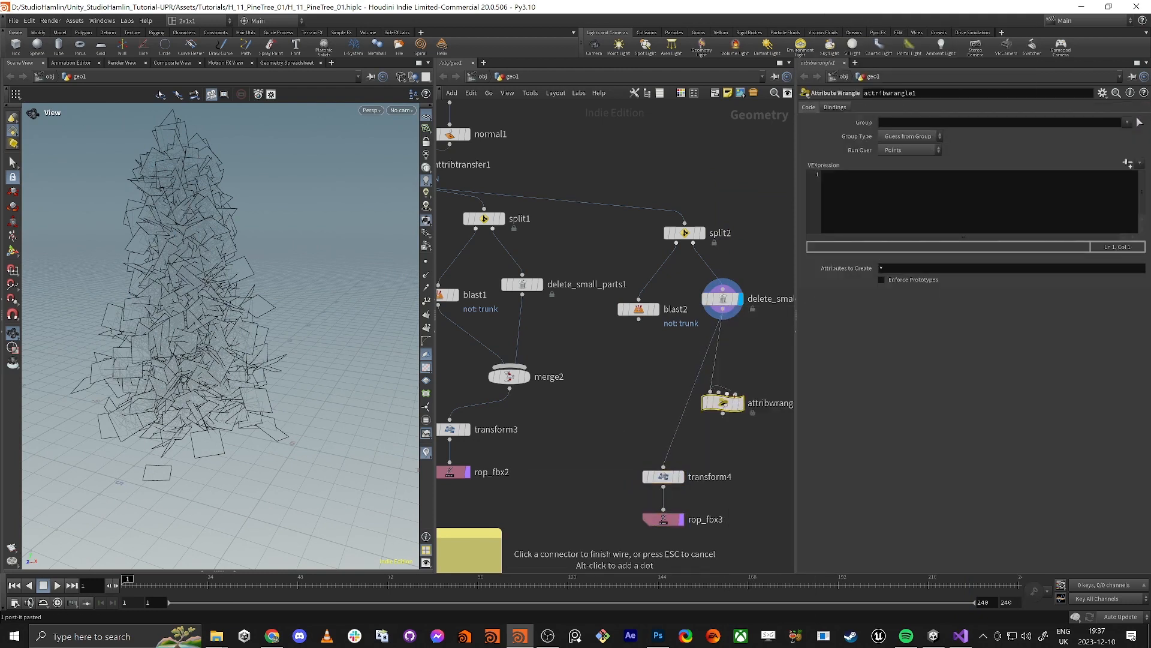
left_click(741, 408)
left_click_drag(728, 405, 749, 378)
- Write float delete = chf("Delete"); in the wrangle and create the matching Delete parameter
left_click(921, 200)
type("float delete")
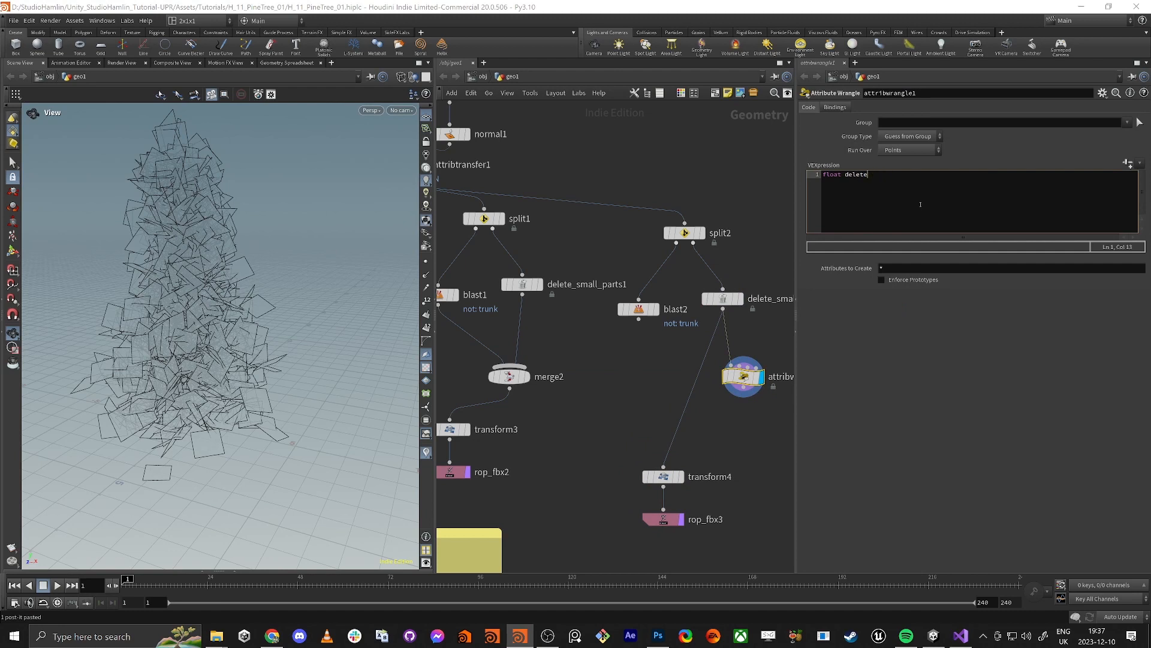
type(" )  )")
key("BackSpace")
key("alt+shift")
type("chf(\"\");")
key("Left")
key("Left")
key("Left")
type("Delete")
left_click(1129, 164)
left_click(1052, 202)
key("Return")
key("Return")
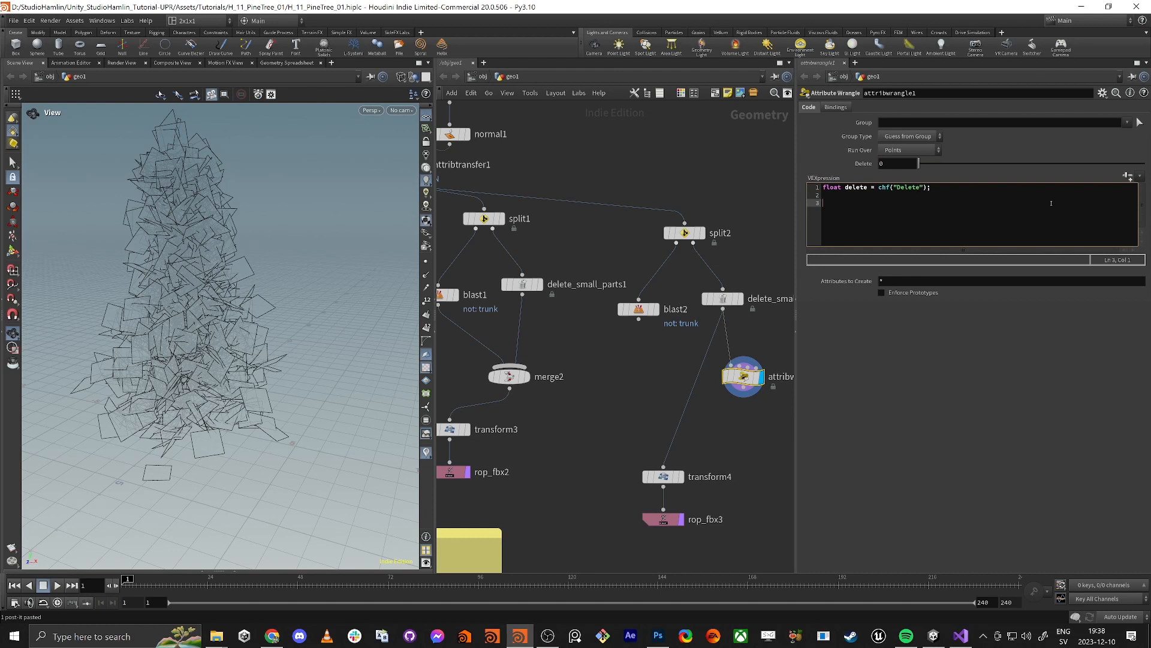
type("float value")
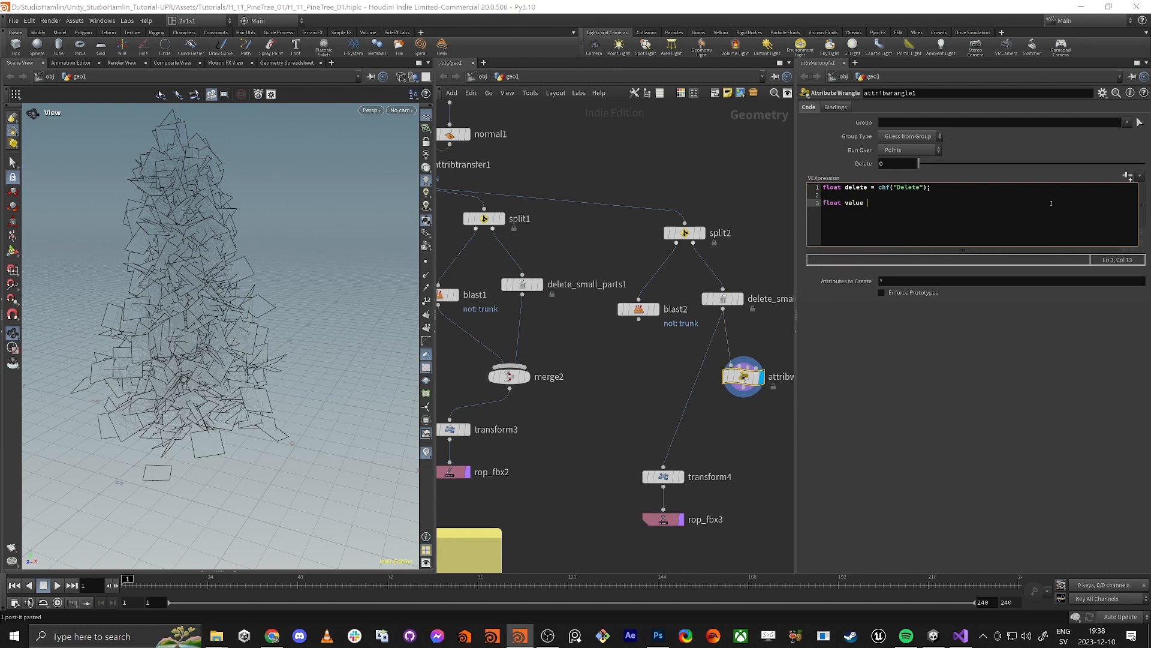
type(" = random(")
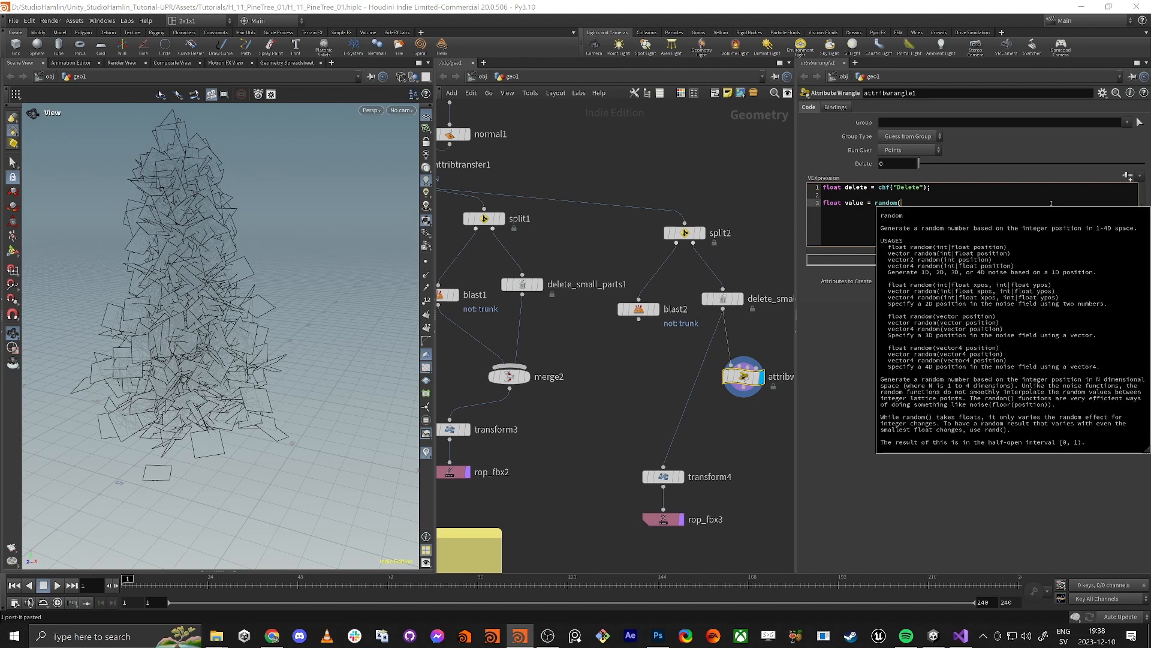
type("@primn")
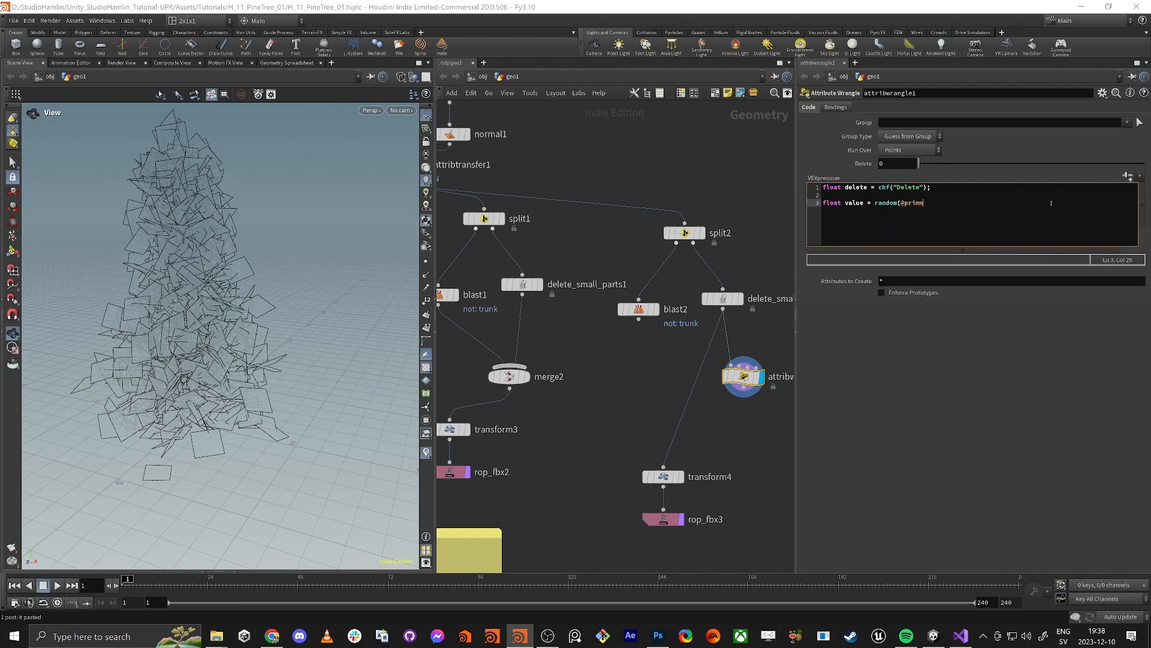
type("um);")
key("Return")
double_click(894, 203)
left_click(967, 203)
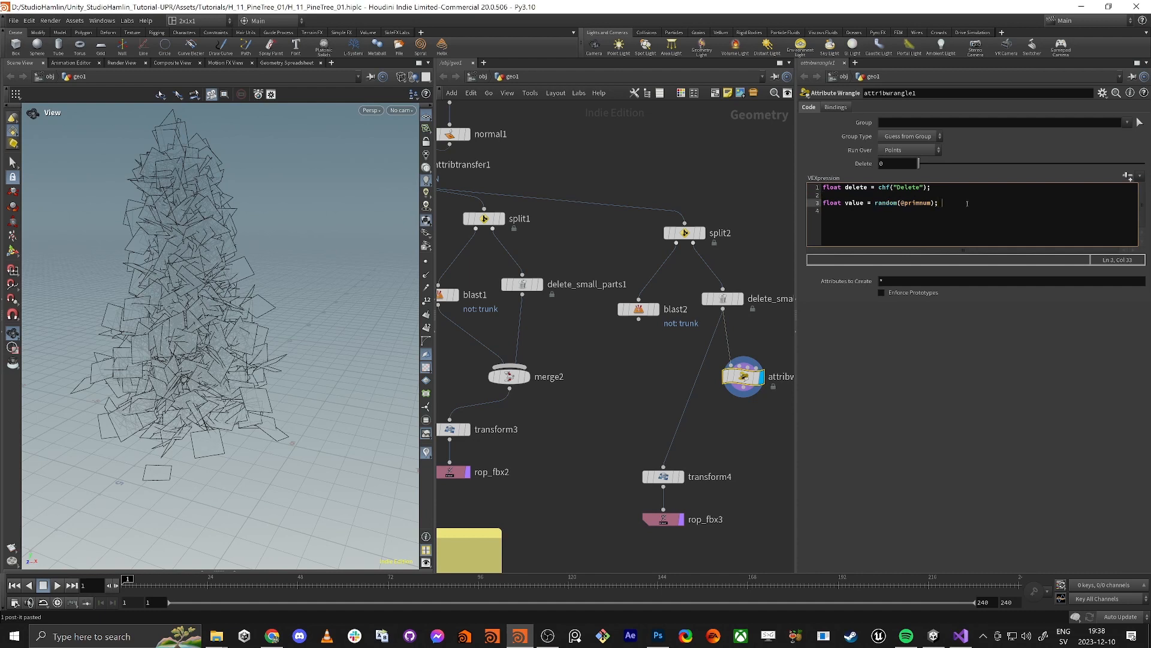
- Comment the random value line with // gives 0 - 1 value
type("// gives ")
type("+")
key("BackSpace")
type("0")
key("BackSpace")
key("BackSpace")
type("value")
- Add the condition if(value<delete) on line 5 of the wrangle code and begin its remove call
key("Return")
key("Return")
type("if(")
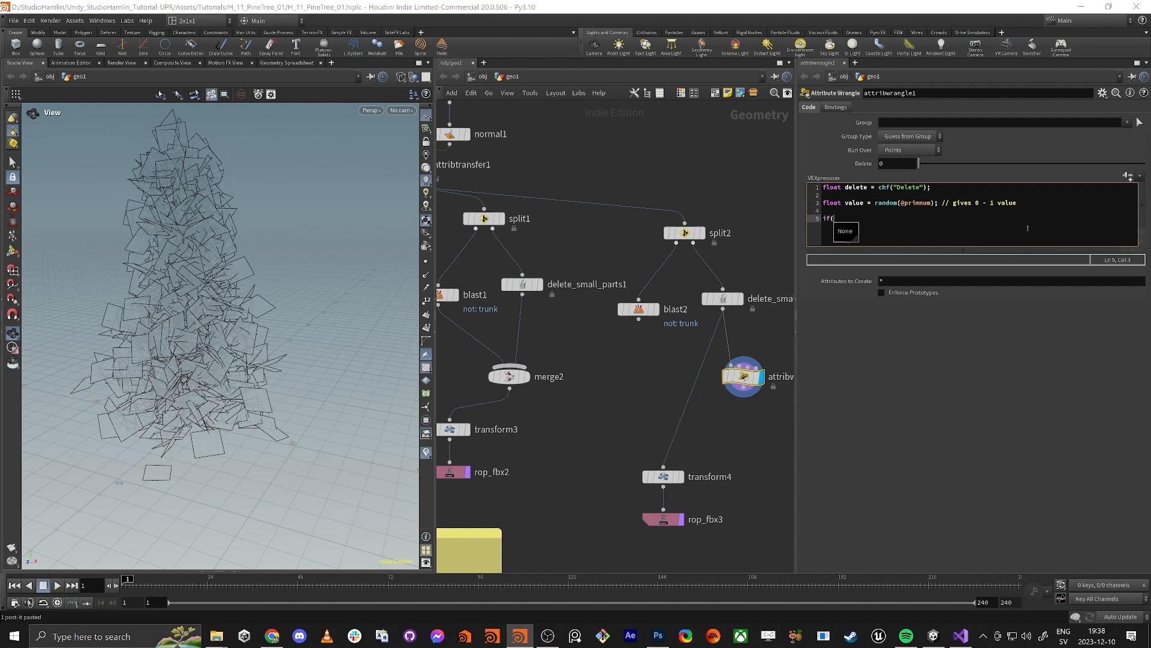
type("value>")
key("BackSpace")
type("<")
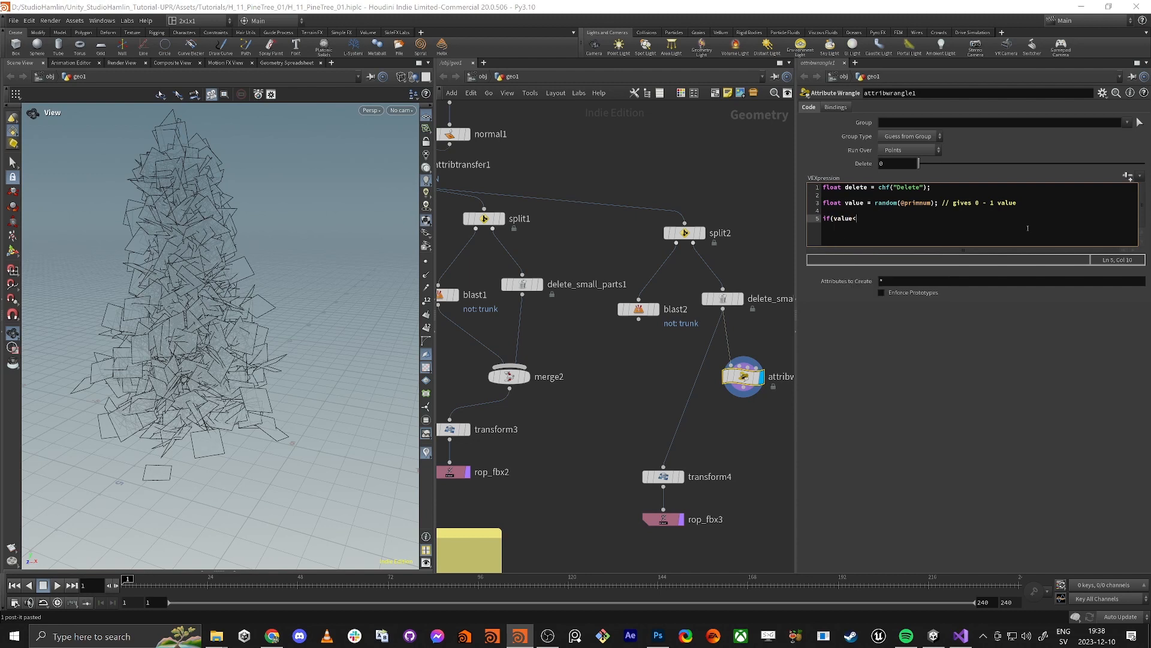
type("dle")
key("BackSpace")
type("el")
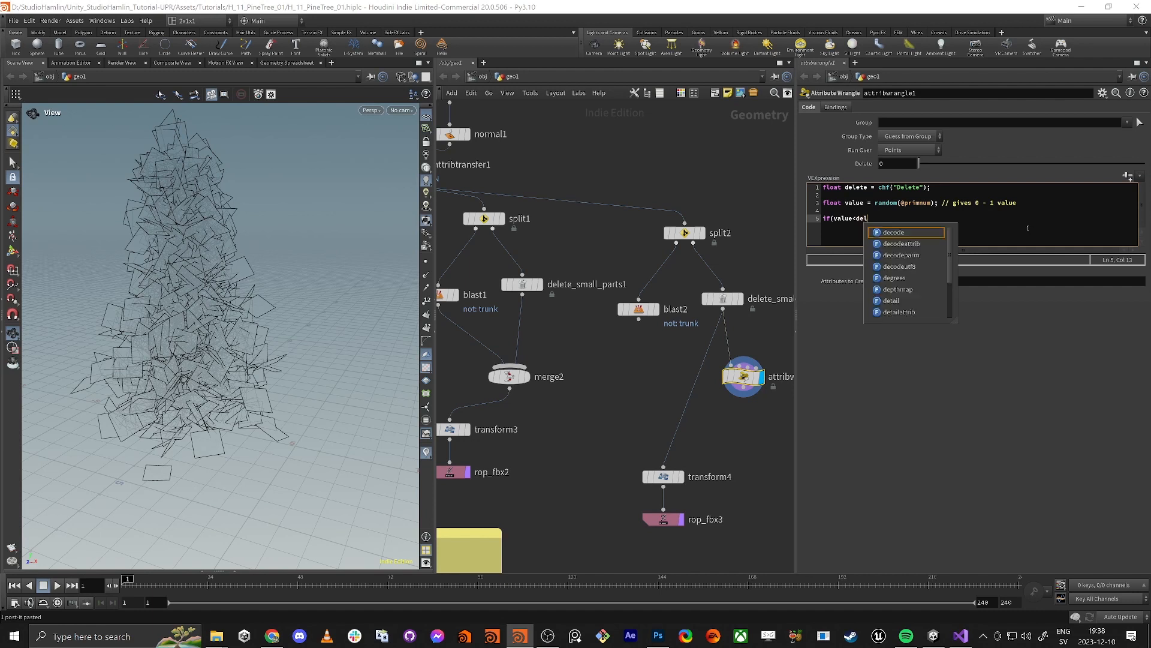
type("ete) remove")
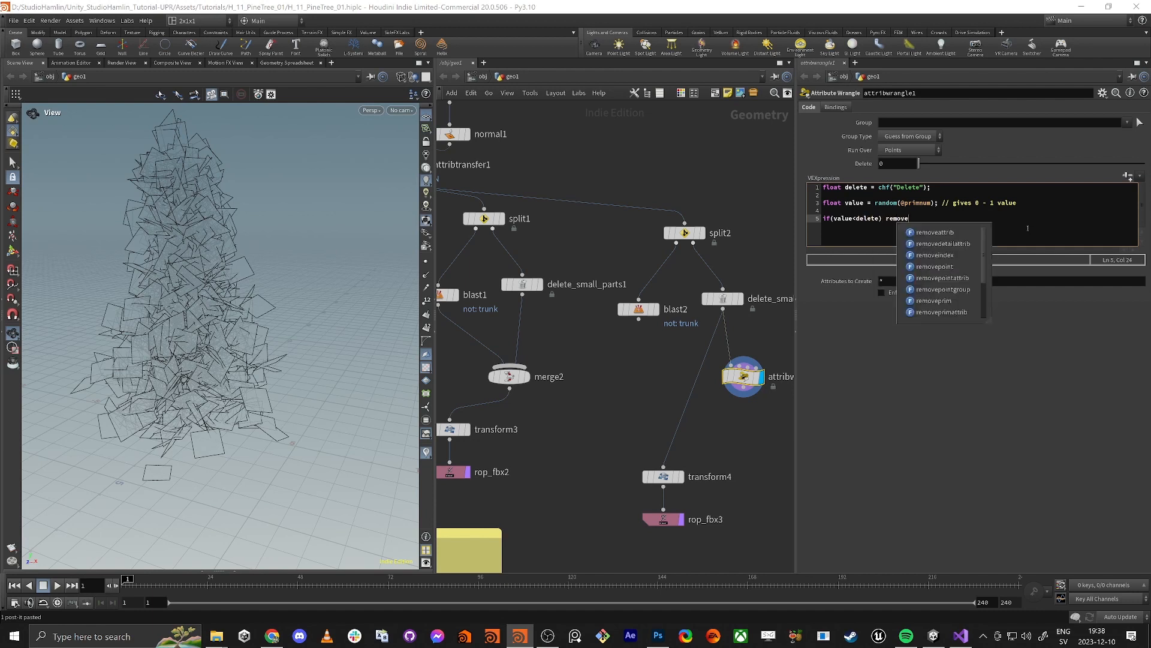
type("prim(")
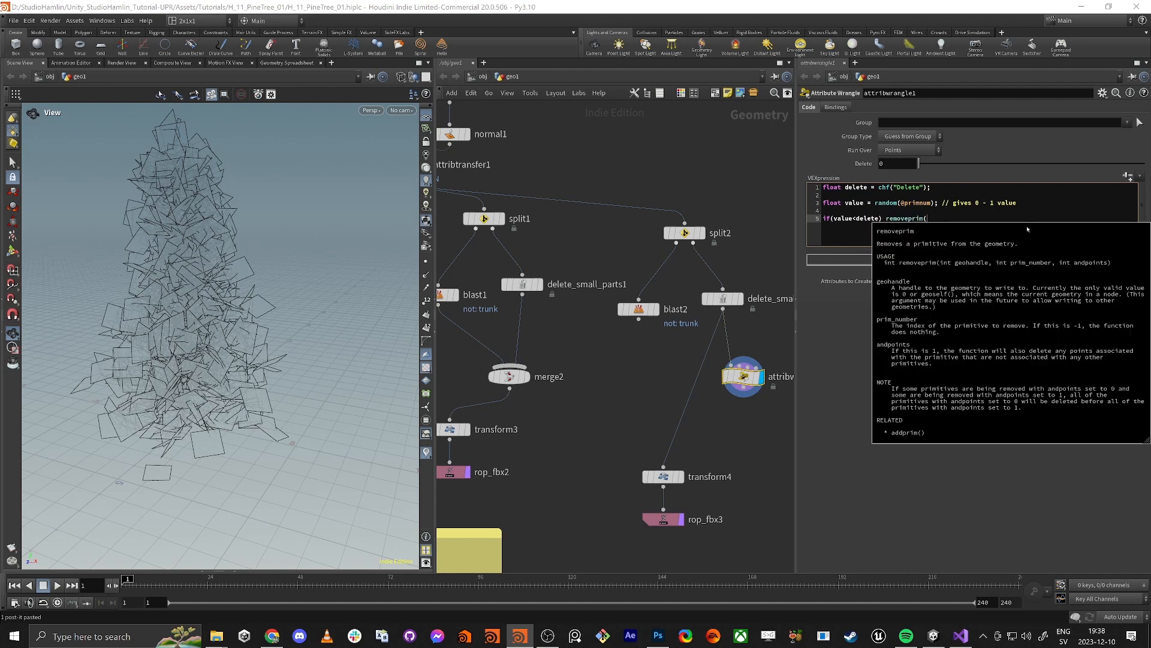
mouse_move(731, 365)
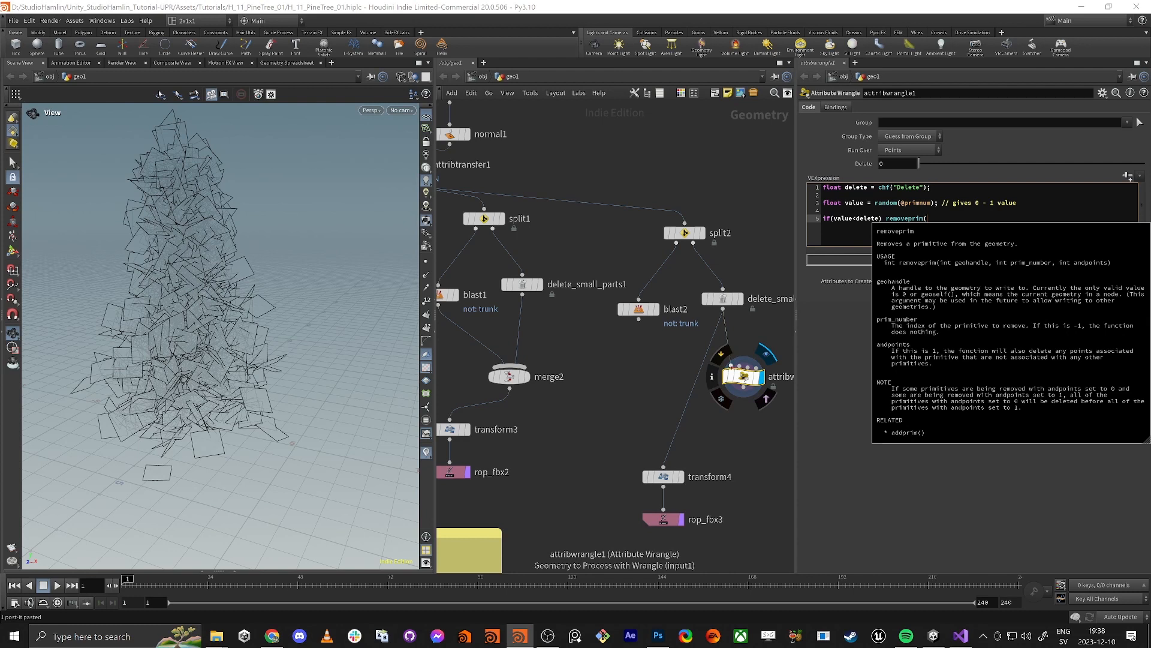
type("0,")
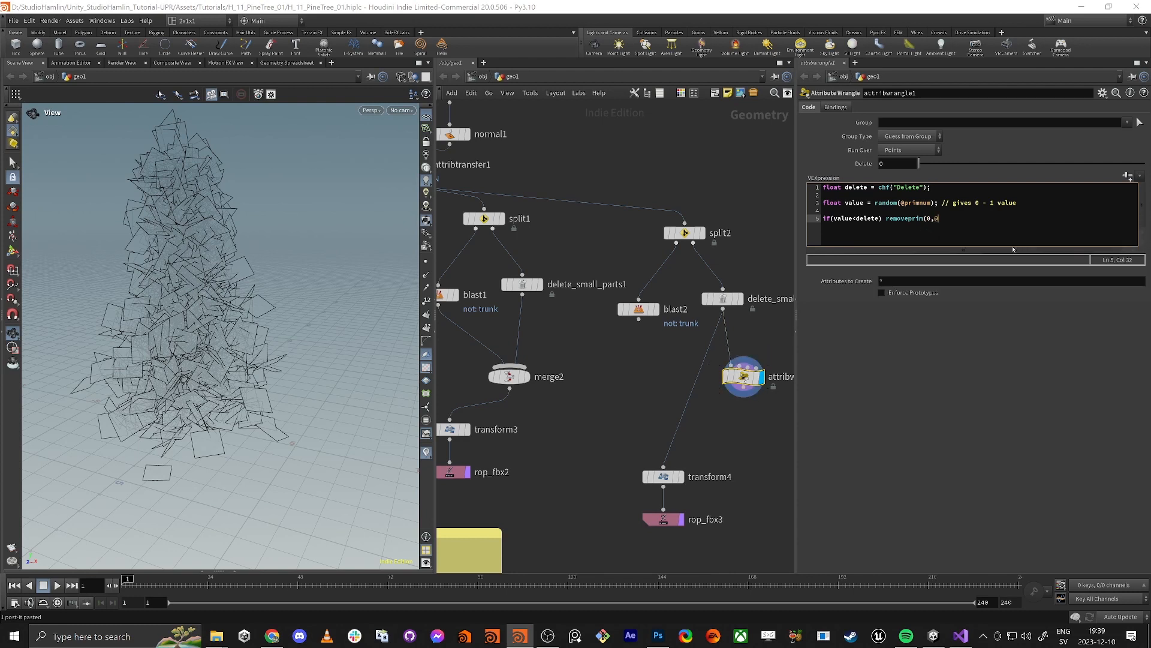
type("@primnum,1);")
key("Delete")
type("0")
key("BackSpace")
type("1")
- Set the wrangle's Delete value to about 0.539 and connect the wrangle's output to transform4
middle_click(723, 298)
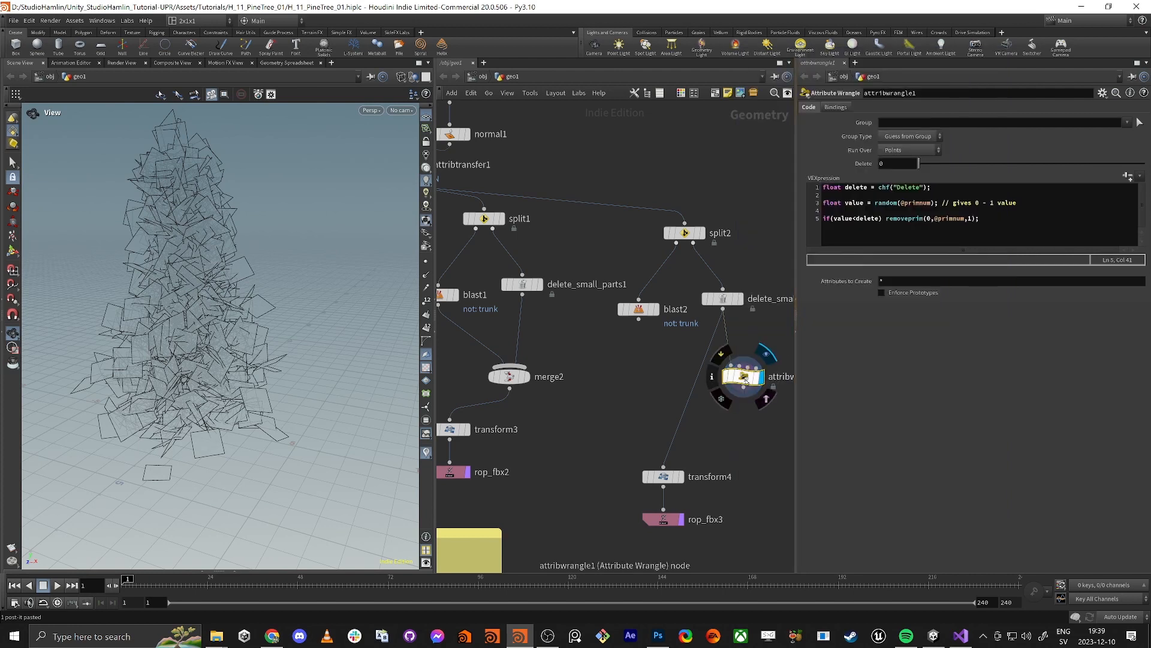
middle_click(750, 376)
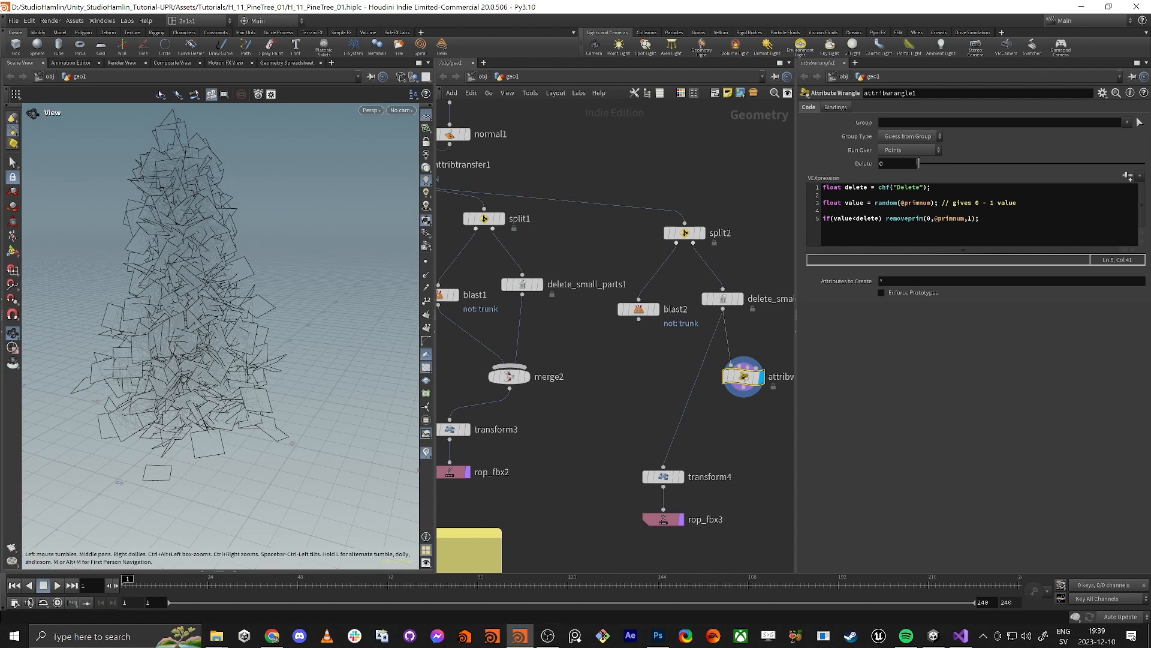
left_click_drag(917, 163, 1042, 154)
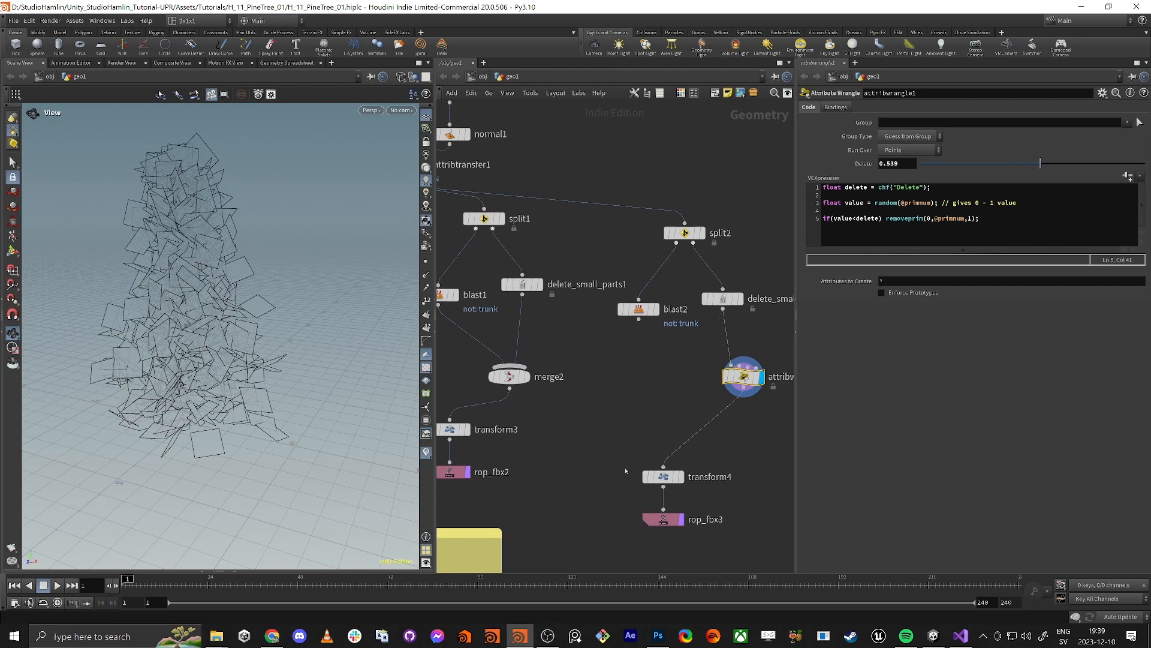
- Check the wrangle's polygon count, set rop_fbx3's output file to $HIP/PineTree_Lod2.fbx and export it to disk
middle_click_drag(742, 410, 780, 327)
middle_click(782, 302)
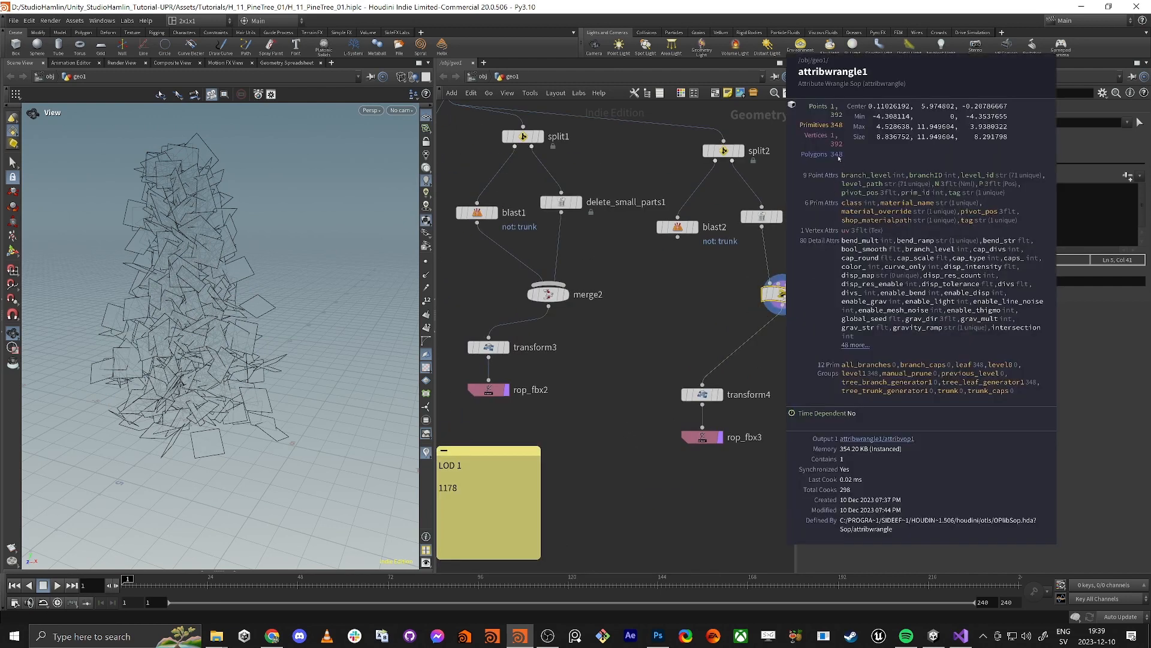
middle_click_drag(702, 437, 633, 395)
left_click(634, 394)
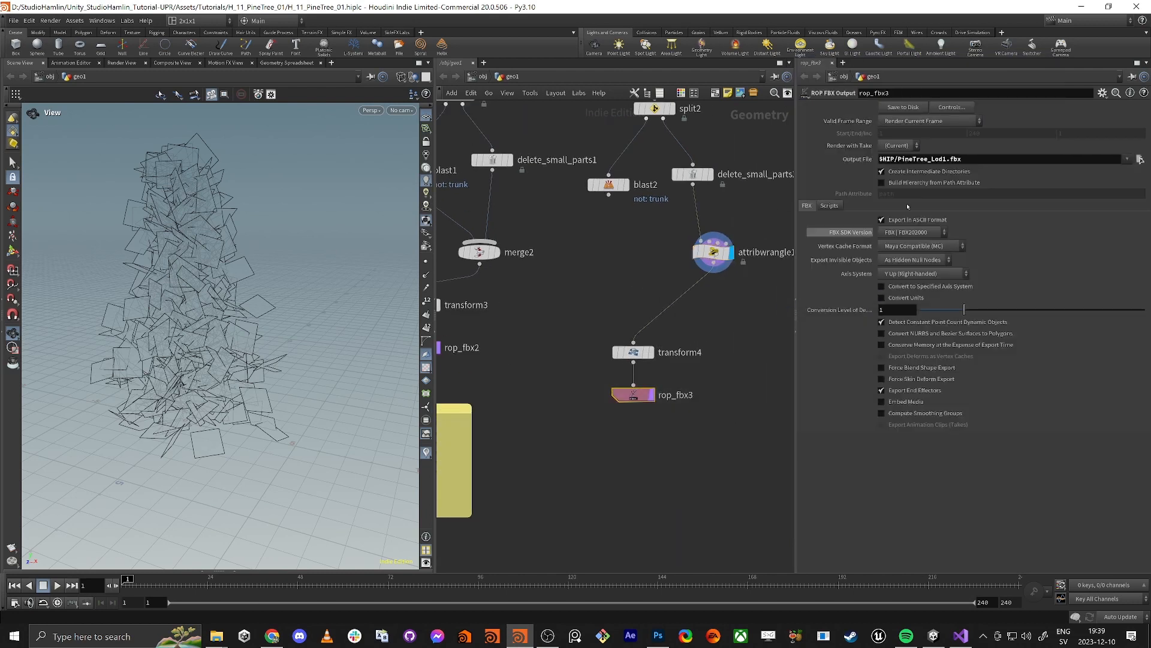
left_click(948, 159)
key("Delete")
type("2")
key("Return")
- Switch to Unity, add the PineTree_Lod2 model to the scene and move it sideways clear of PineTree_Lod0
key("alt+Tab")
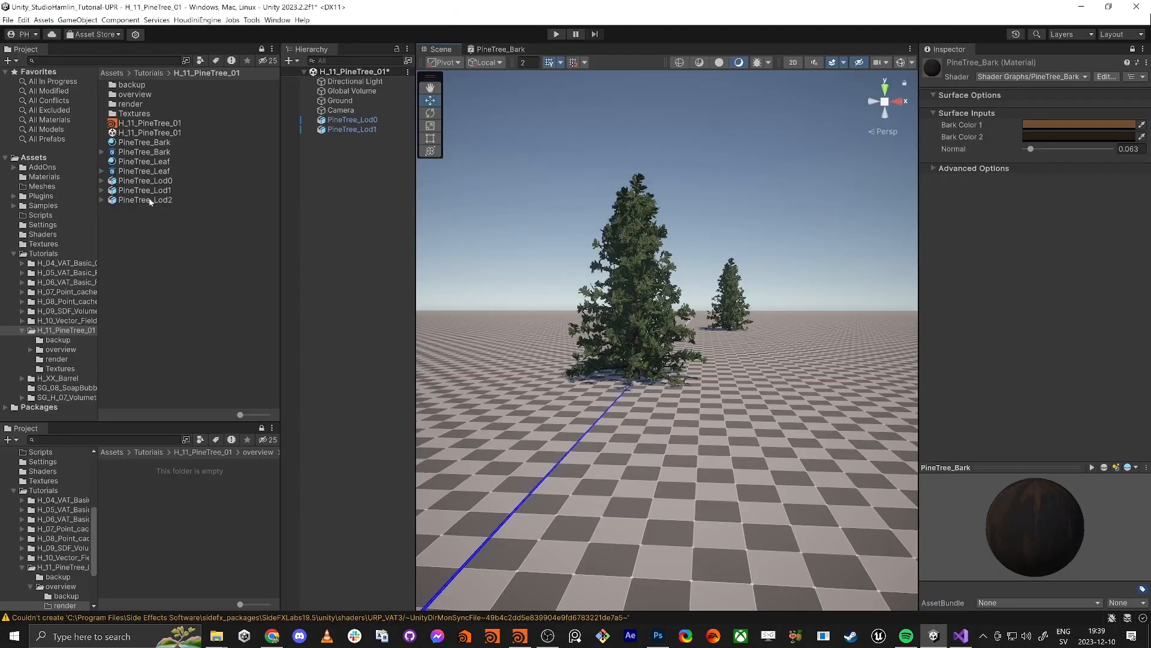
left_click_drag(150, 202, 351, 197)
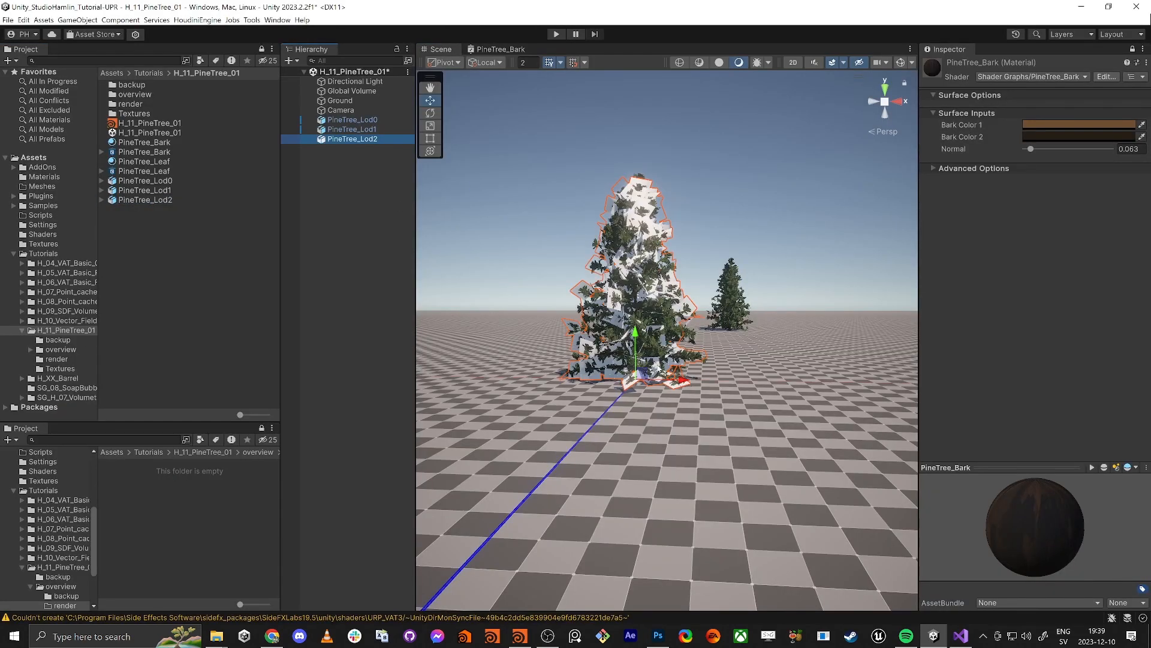
left_click_drag(683, 380, 846, 382)
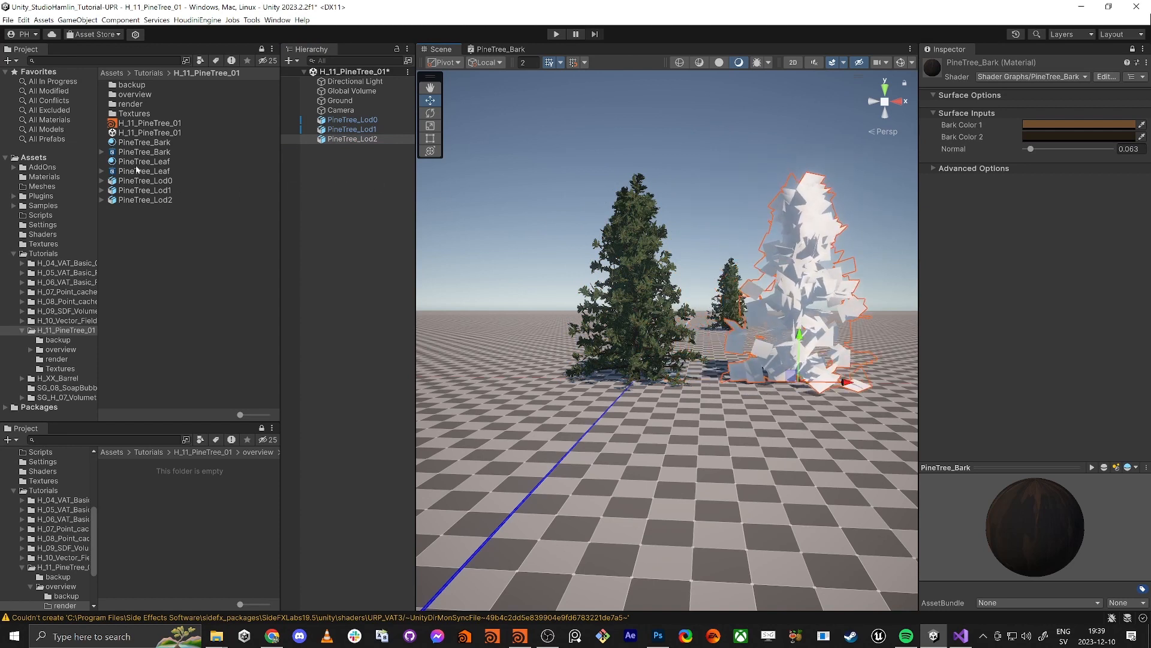
- Apply the PineTree_Leaf material to PineTree_Lod2 and move the tree far back, beyond PineTree_Lod1
left_click_drag(136, 163, 812, 302)
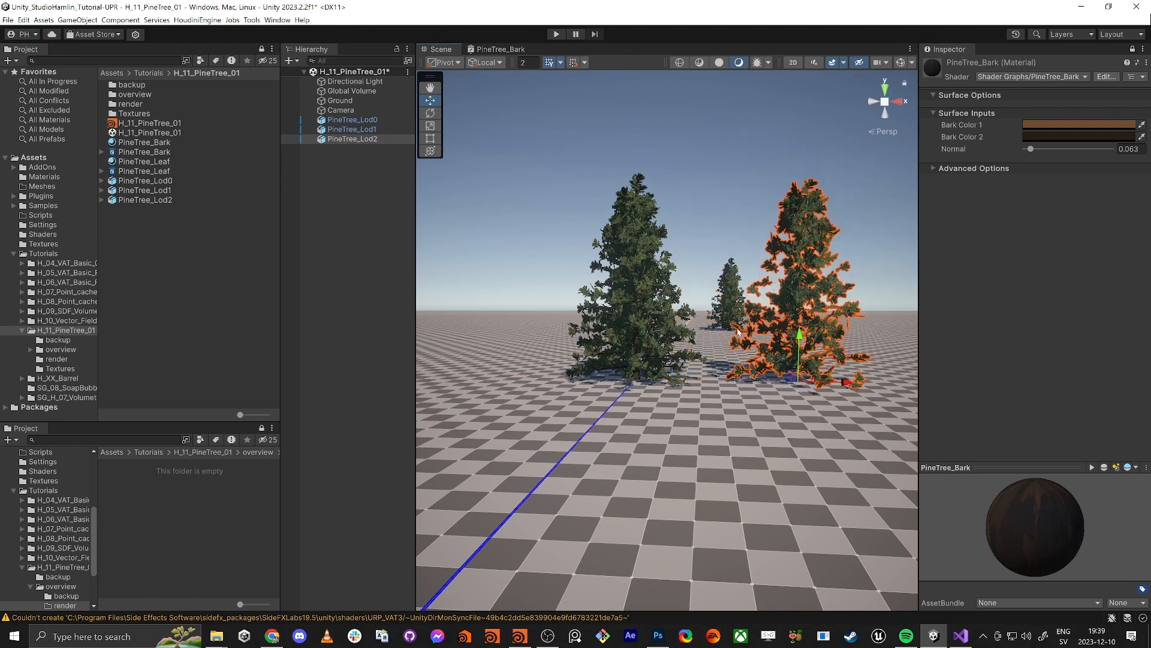
left_click_drag(740, 333, 740, 233, "alt")
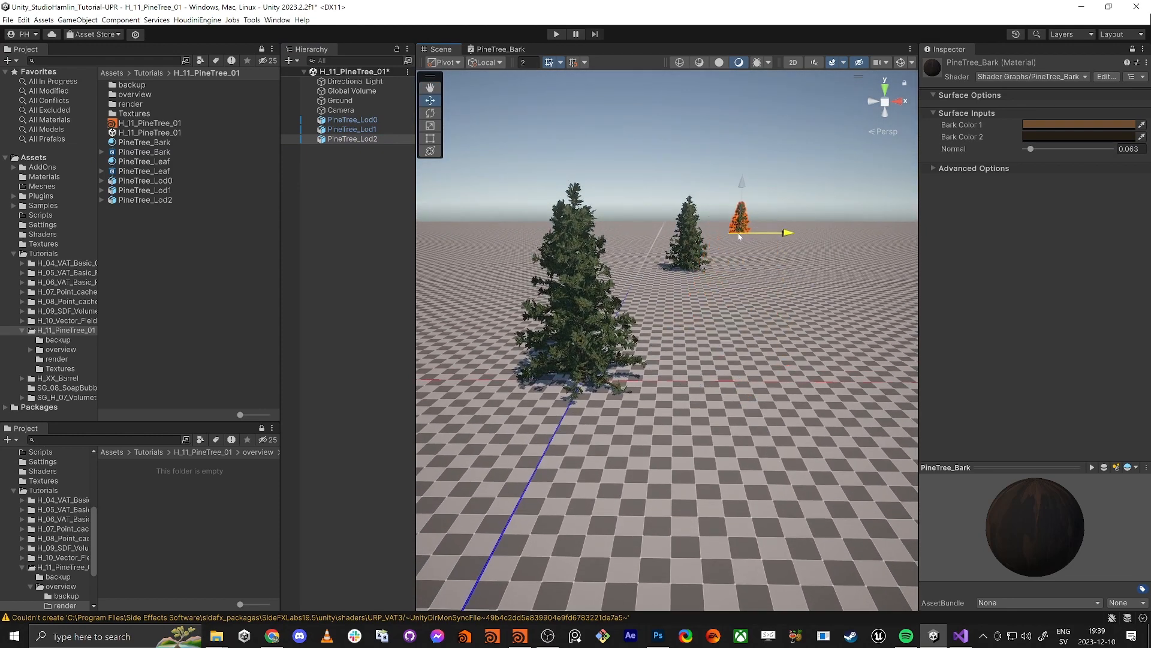
left_click(377, 249)
right_click_drag(521, 296, 545, 249)
key("w")
key("d")
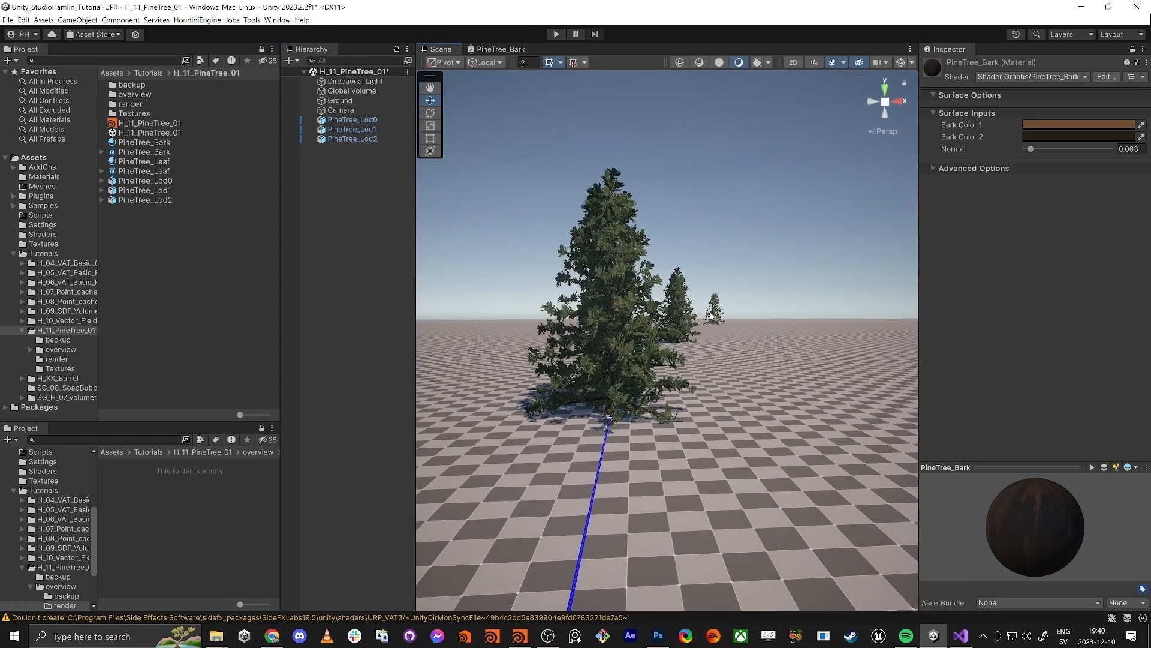
- Switch to Houdini, place attribwrangle1 under delete_small_parts2 and move transform4 with its FBX output further down the network
key("alt+Tab")
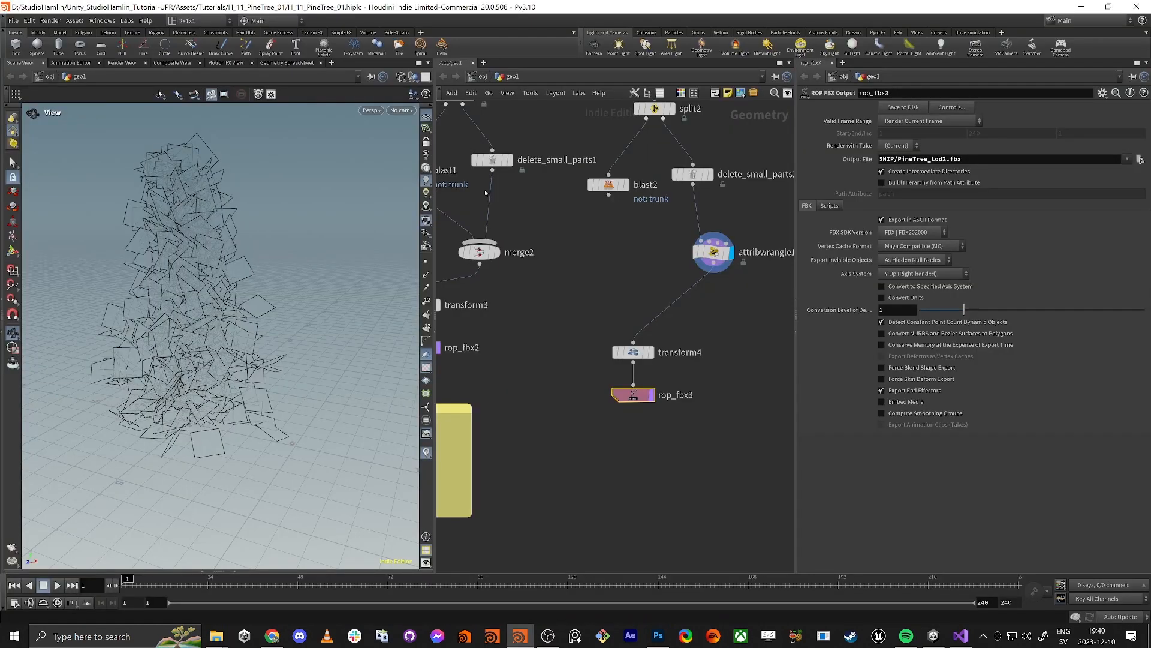
scroll(630, 307, "down", 3)
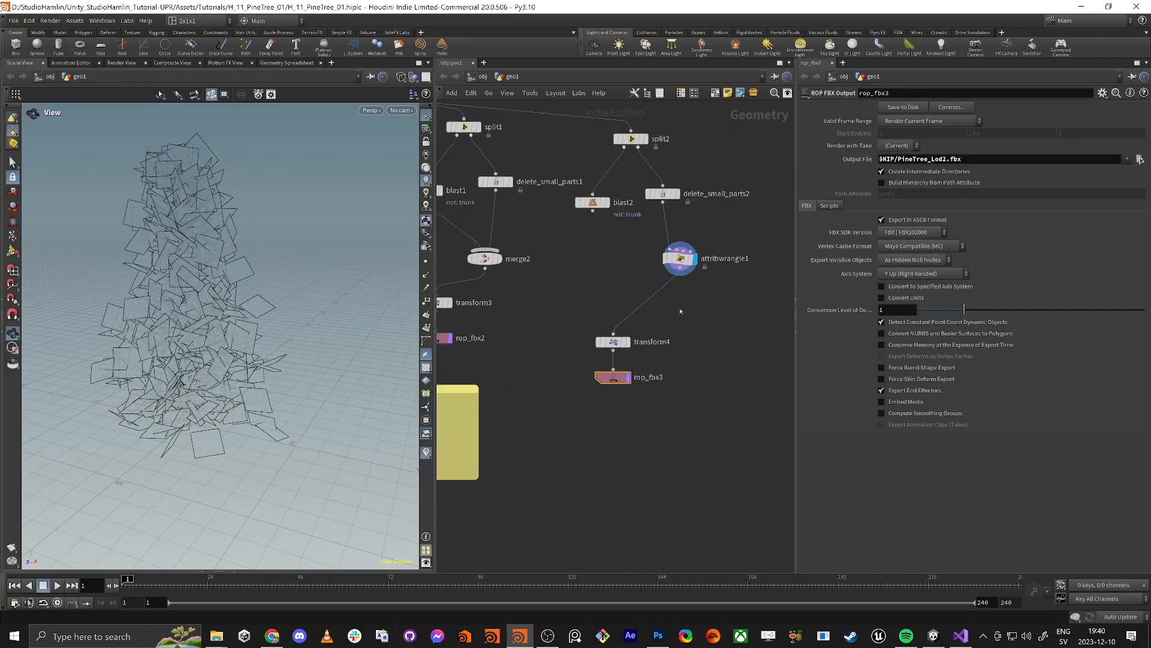
left_click_drag(679, 278, 655, 269)
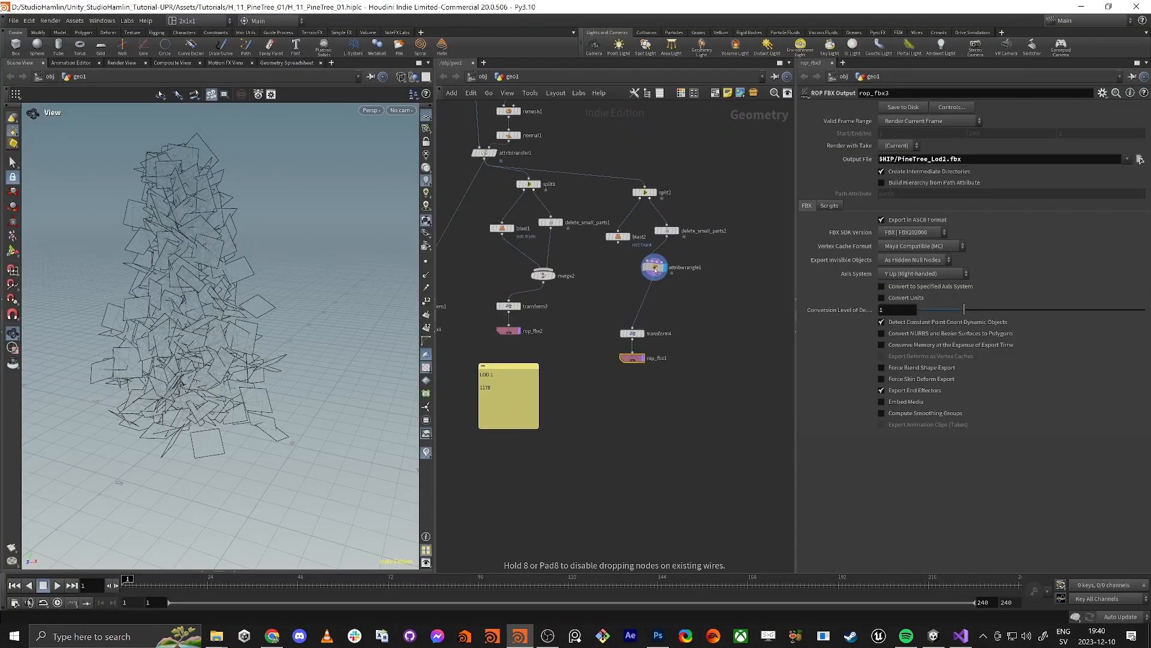
left_click_drag(632, 334, 633, 379, "shift")
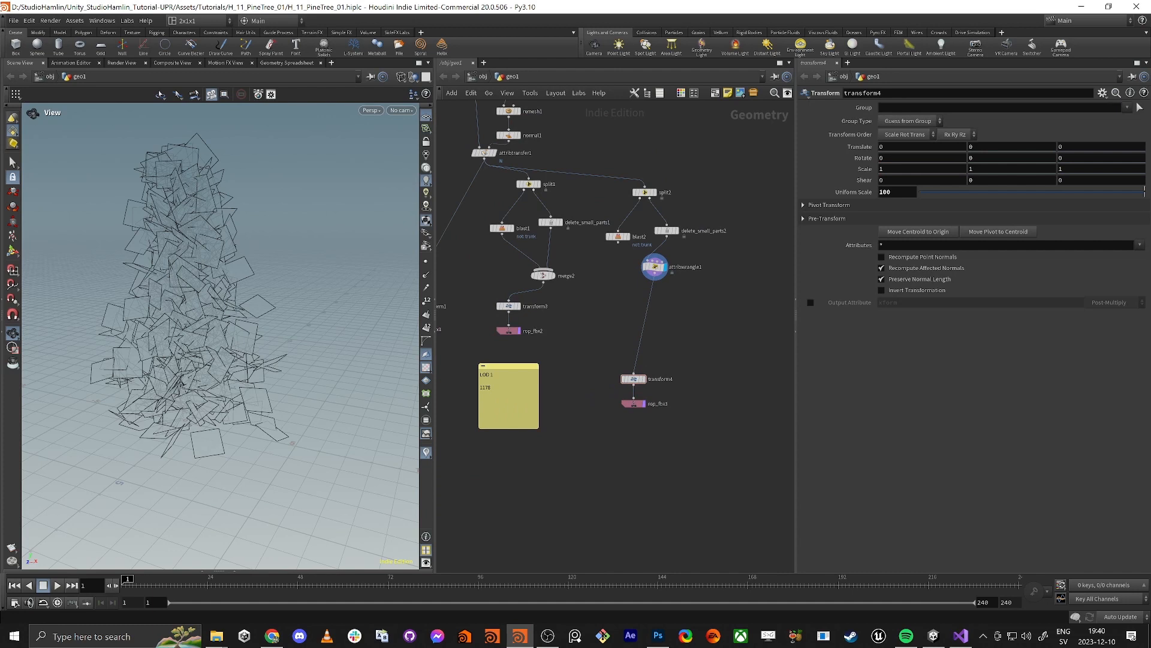
scroll(685, 344, "up", 5)
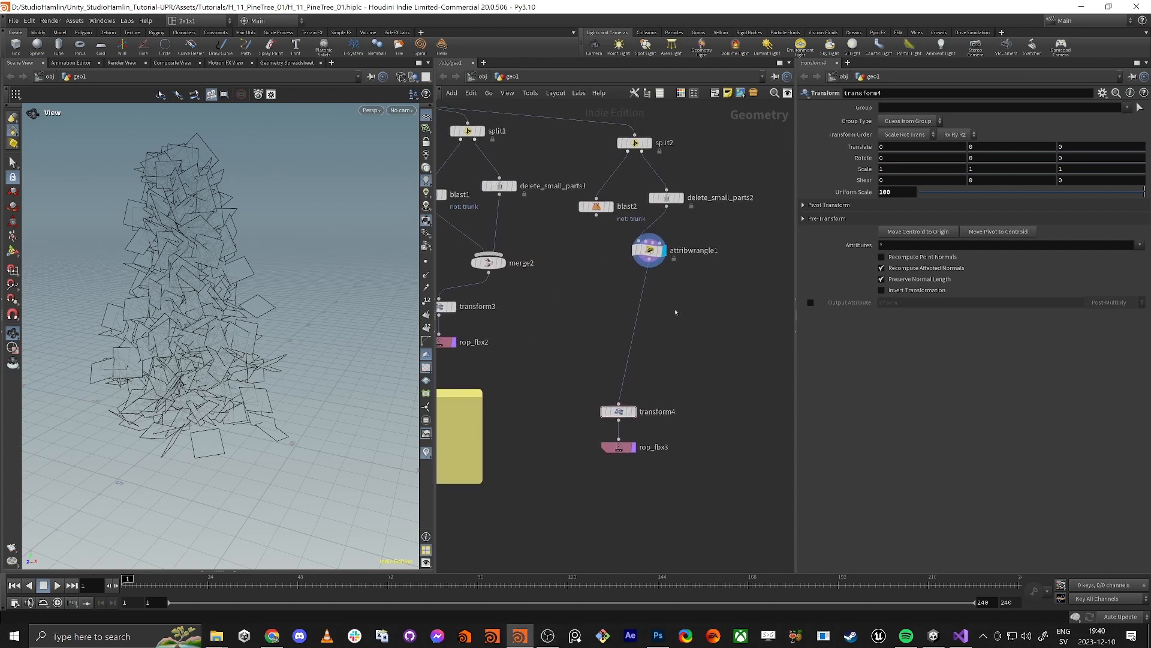
left_click(651, 251)
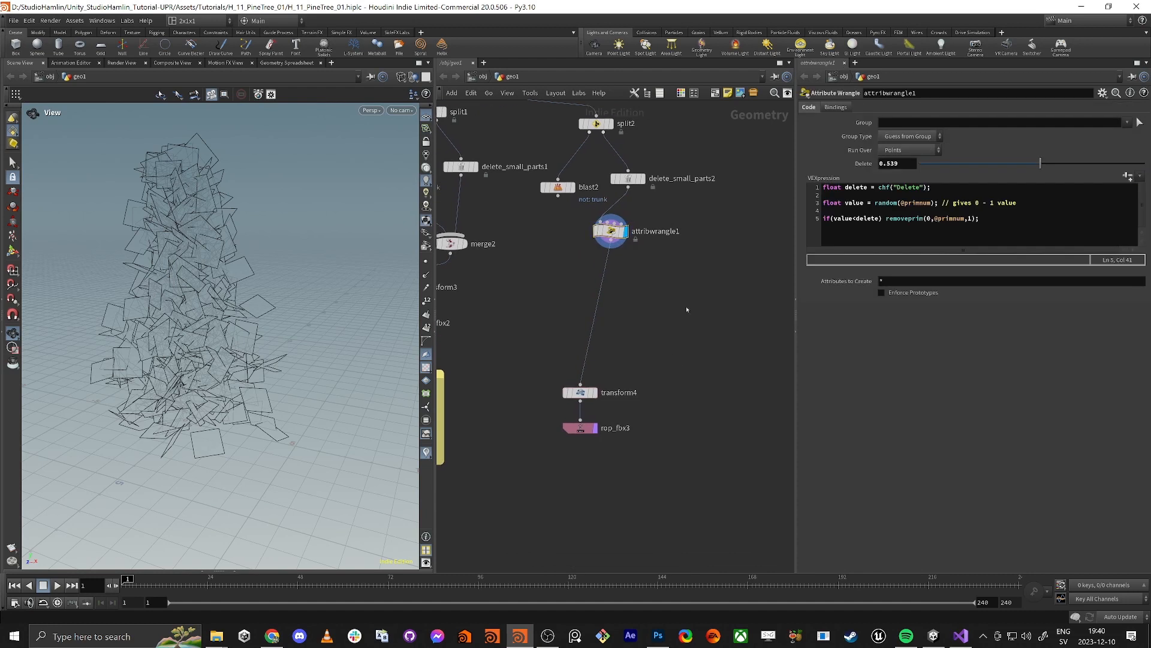
key("Tab")
type("for each")
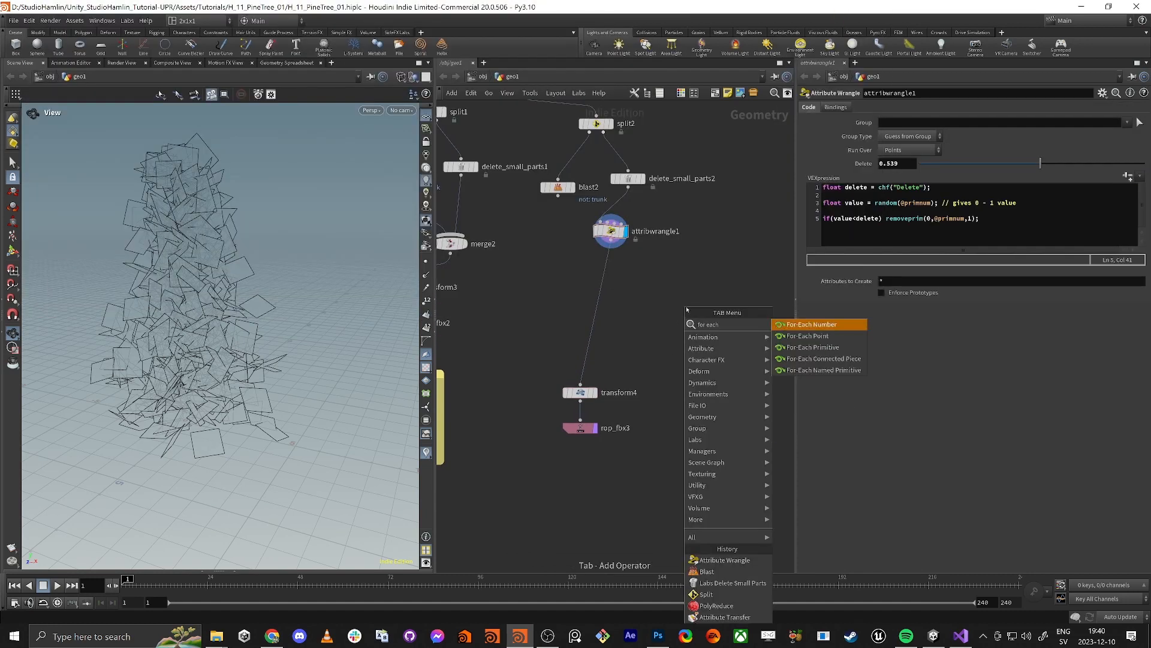
key("Escape")
middle_click_drag(607, 360, 635, 344)
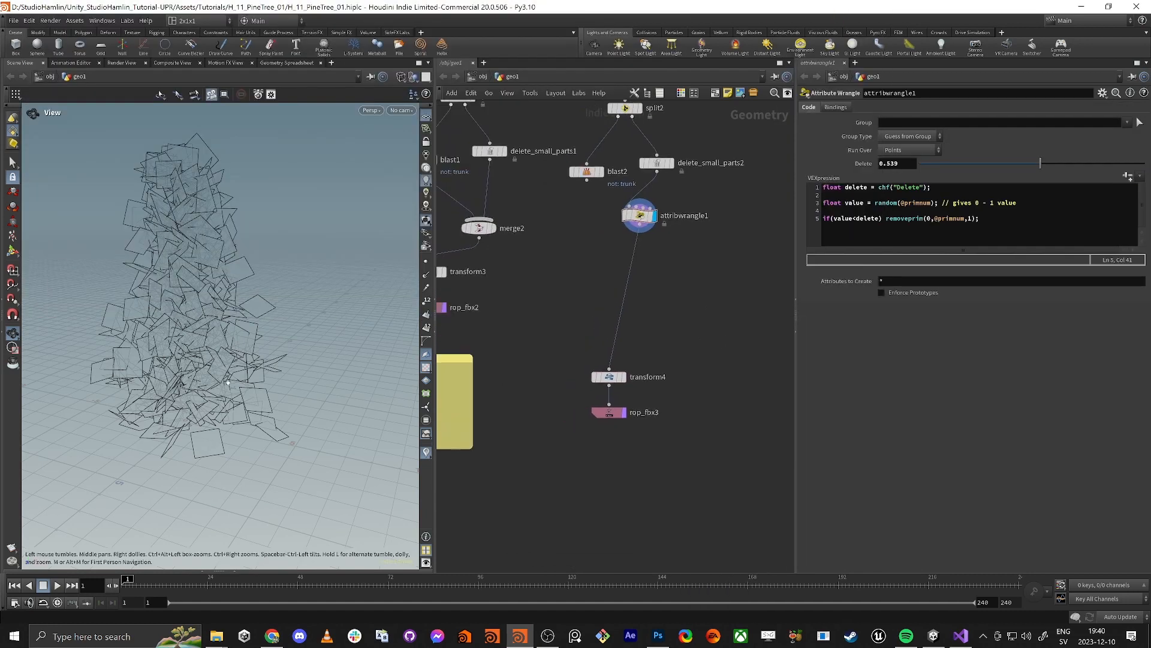
- Set the wrangle's Delete value to 0.22, re-export the model through rop_fbx3 and switch to Unity
left_click_drag(198, 246, 205, 332)
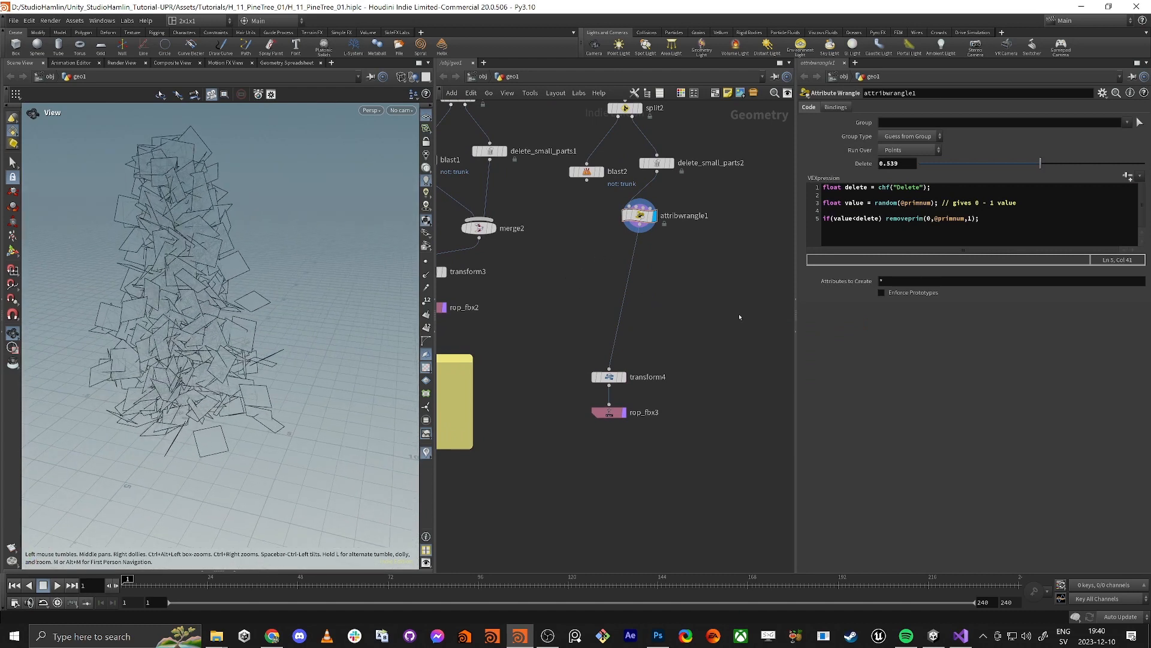
middle_click_drag(707, 292, 708, 326)
scroll(709, 325, "up", 1)
left_click_drag(280, 316, 177, 289)
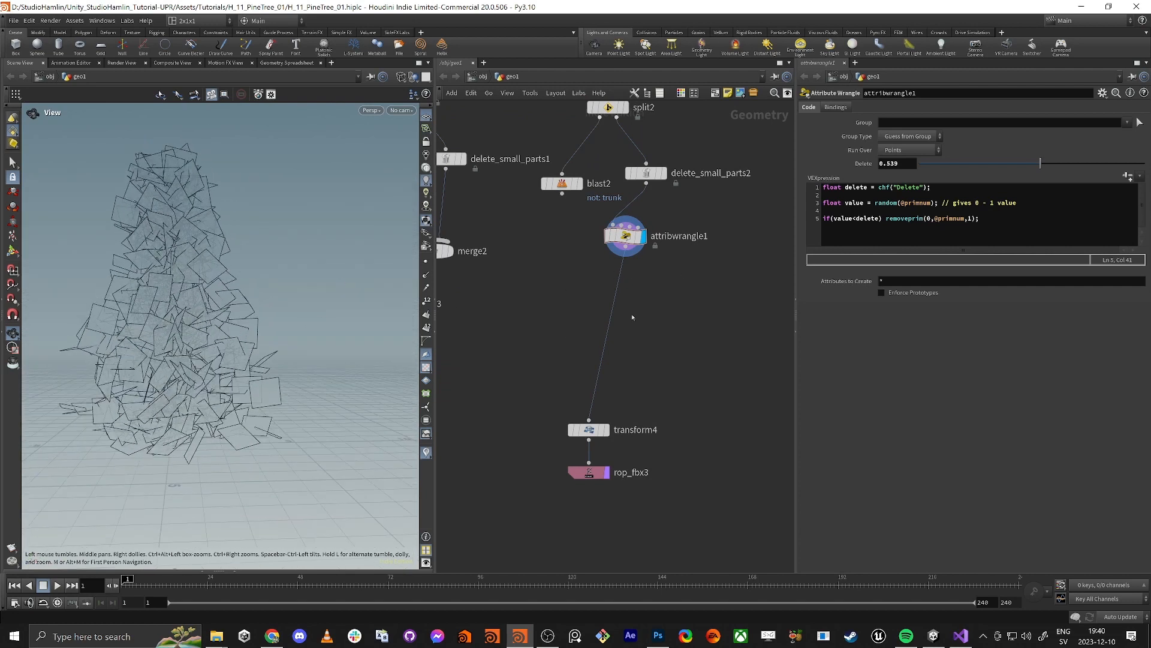
left_click_drag(1002, 160, 970, 168)
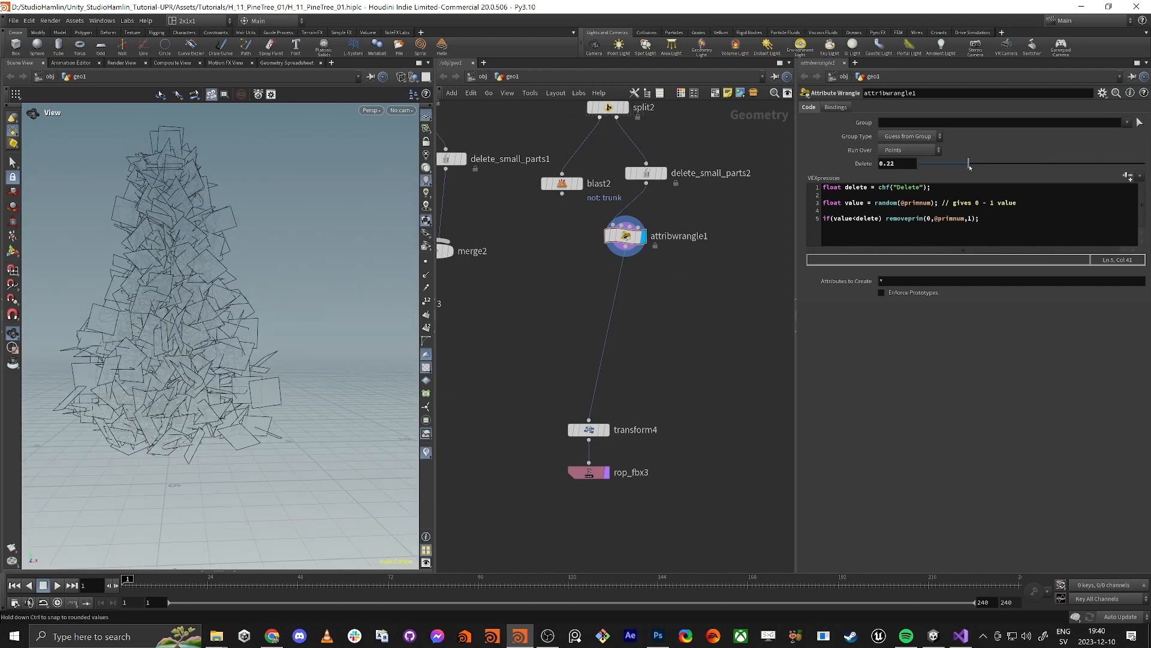
left_click(585, 472)
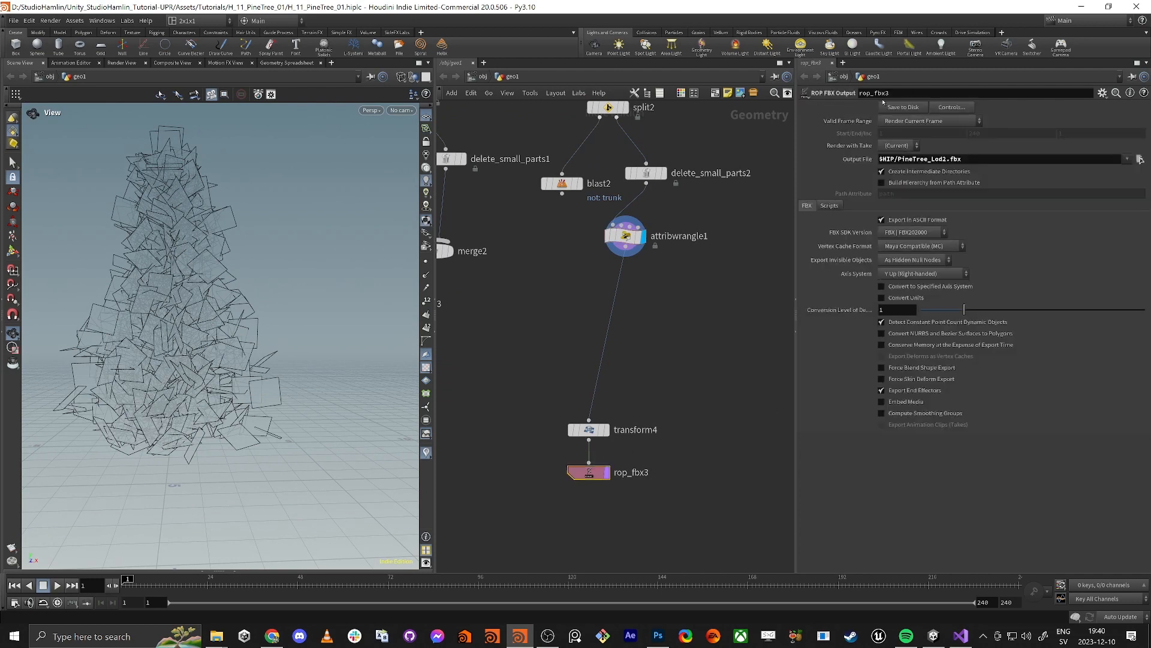
key("alt+Tab")
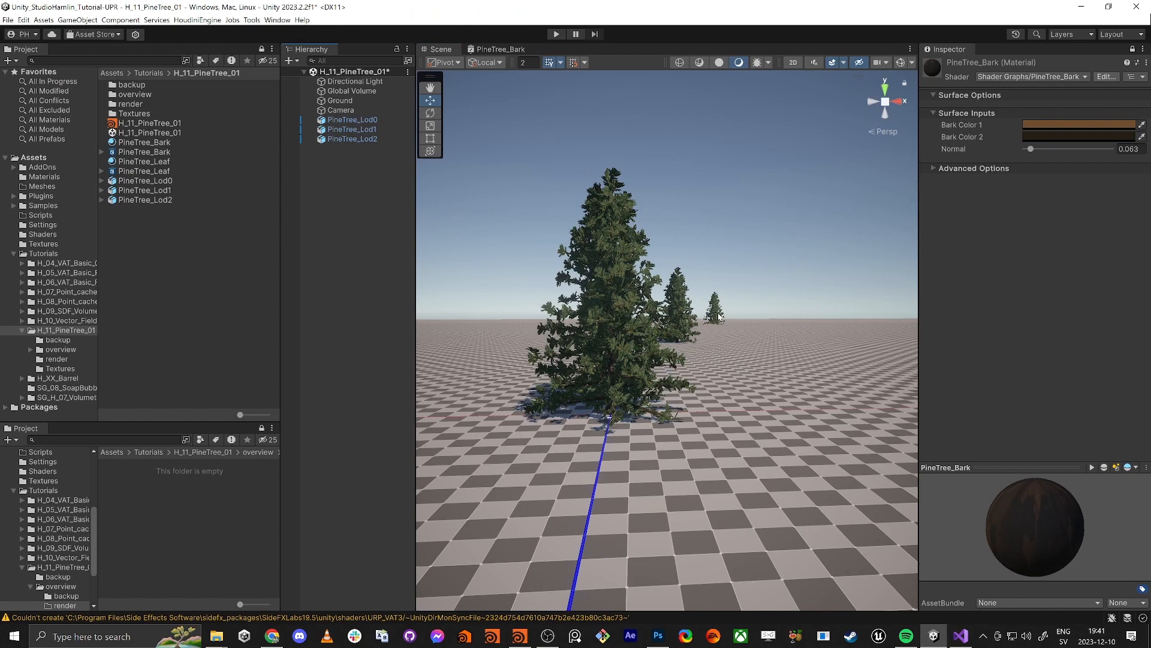
left_click(721, 314)
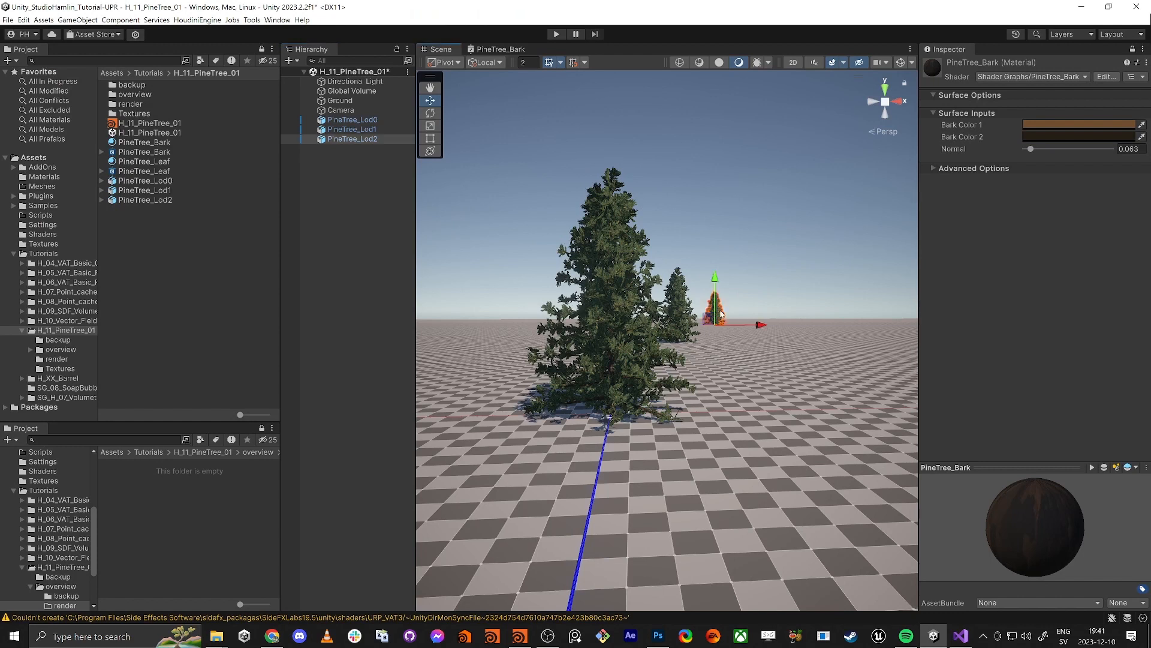
key("ctrl+d")
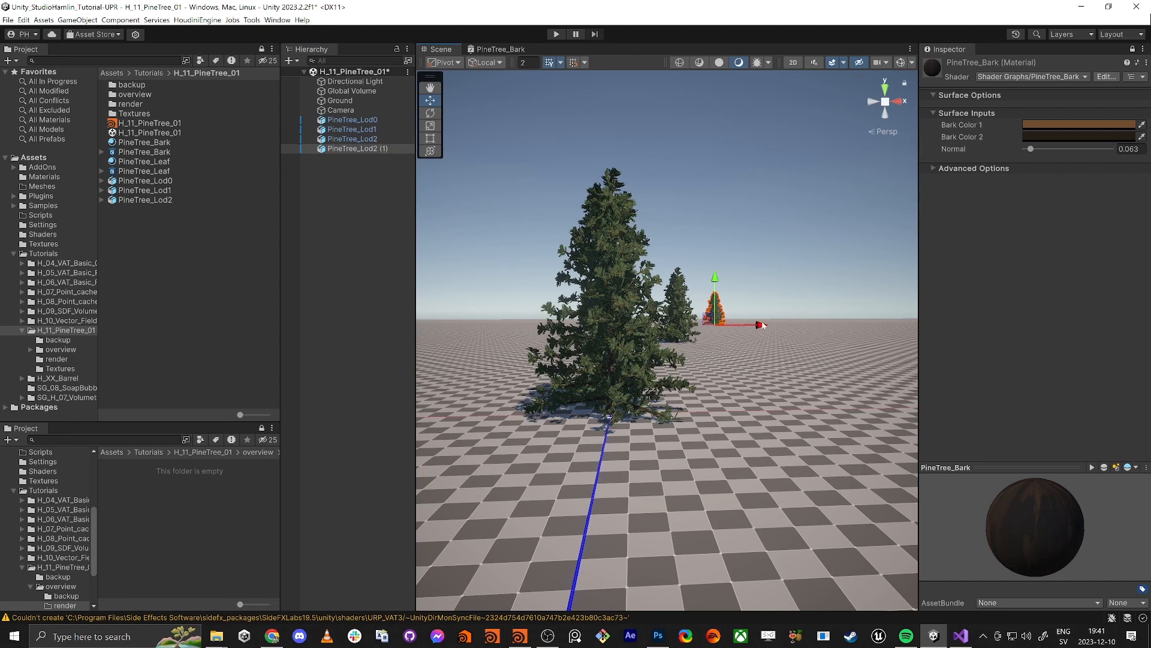
mouse_move(762, 326)
left_mouse_down()
mouse_move(795, 326)
mouse_move(742, 330)
left_mouse_up()
key("r")
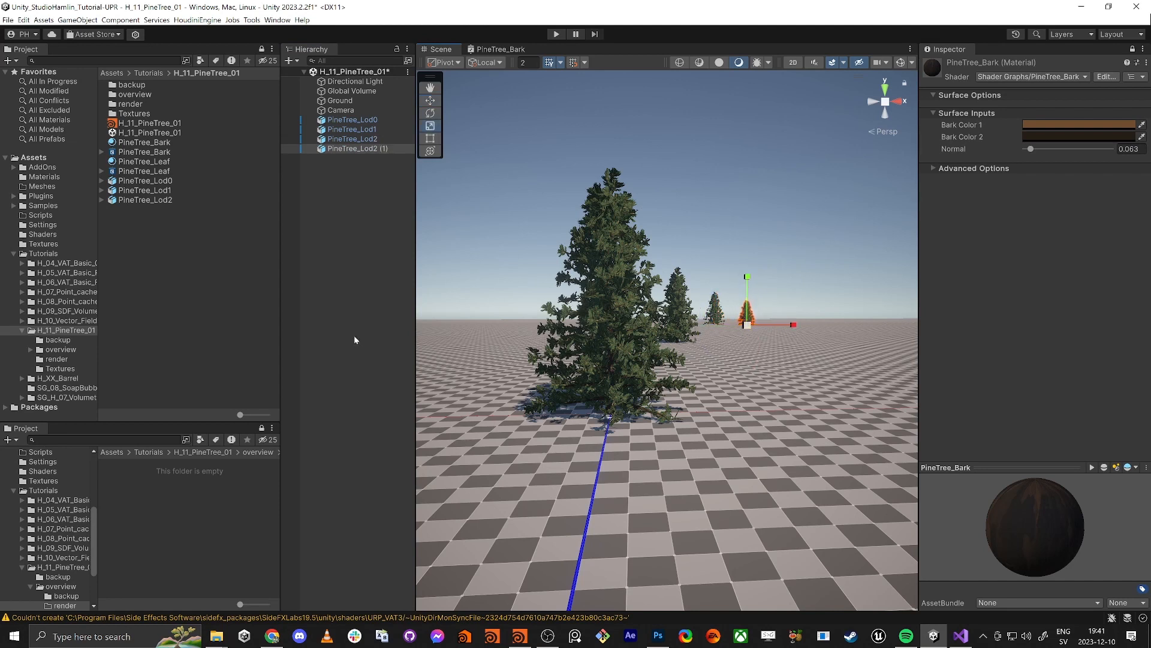
left_click(354, 340)
left_click(750, 317)
key("Delete")
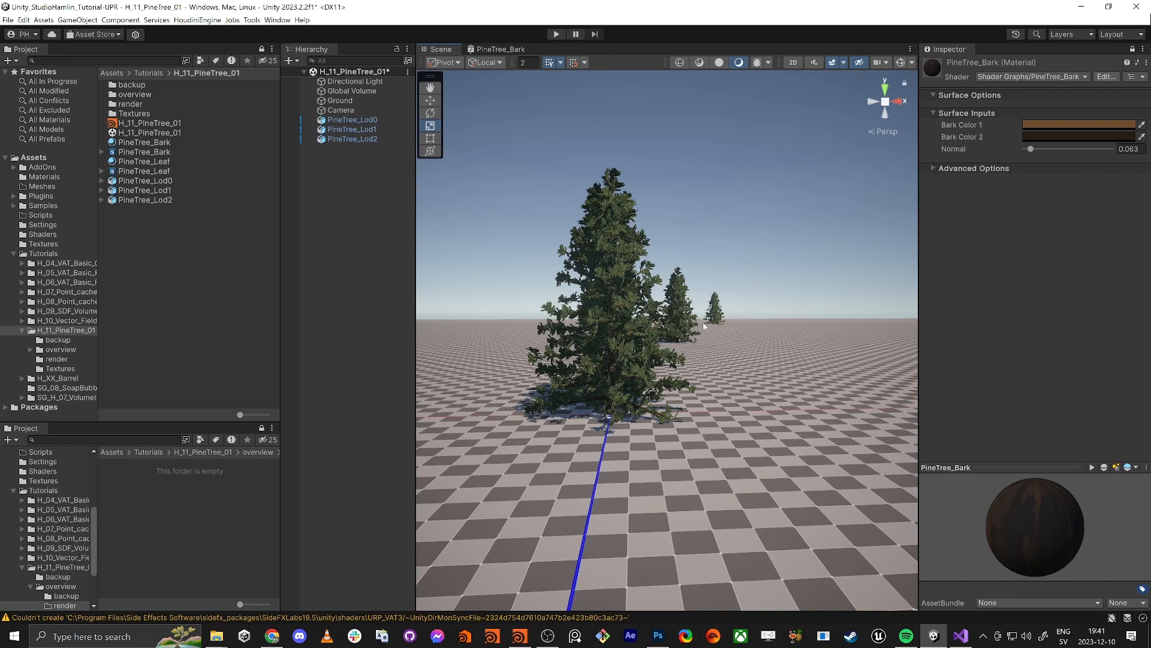
key("w")
right_click_drag(675, 309, 659, 392)
key("d")
left_click(589, 279)
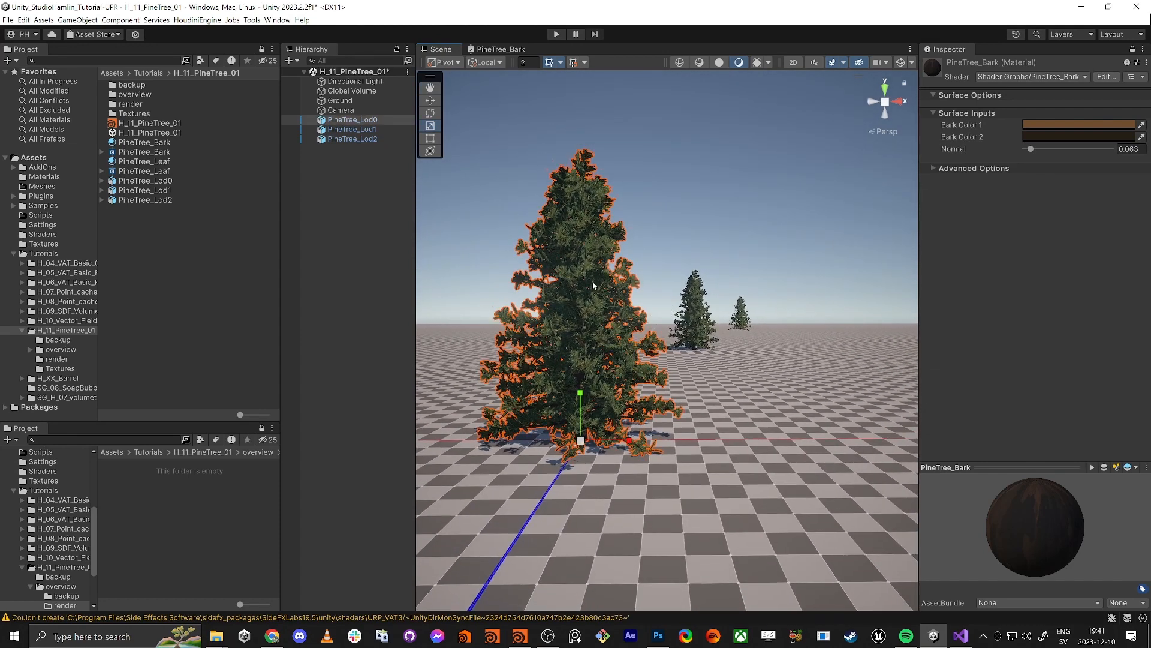
left_click(694, 189)
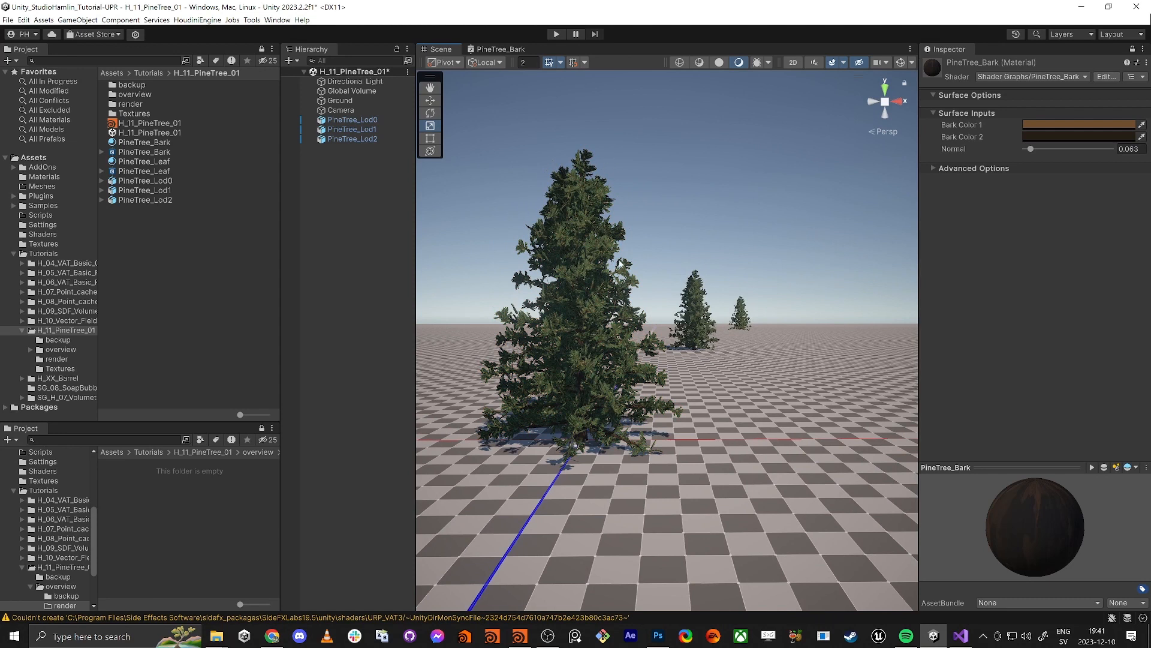
left_click(591, 386)
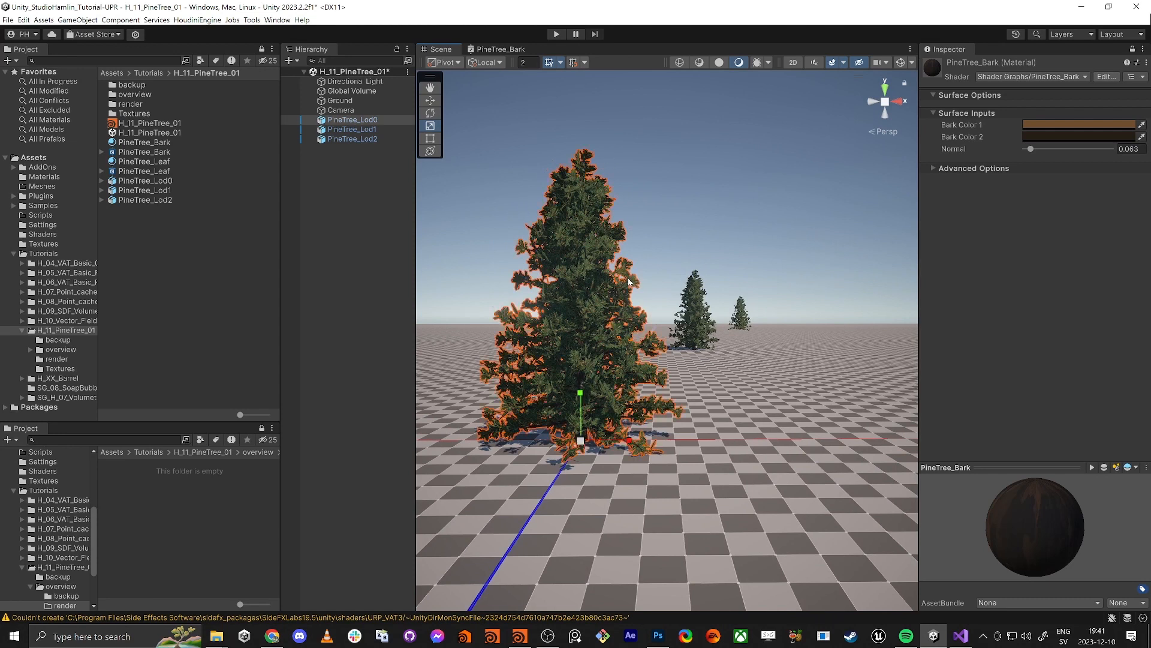
left_click(665, 159)
- Duplicate PineTree_Lod0, move the copy to one side of the original and rotate it
right_click_drag(662, 328, 604, 445)
left_click(630, 396)
key("ctrl+d")
left_click_drag(630, 394, 653, 438)
key("e")
- Duplicate the copied pine tree, place the new one behind it and scale it up slightly
key("ctrl+d")
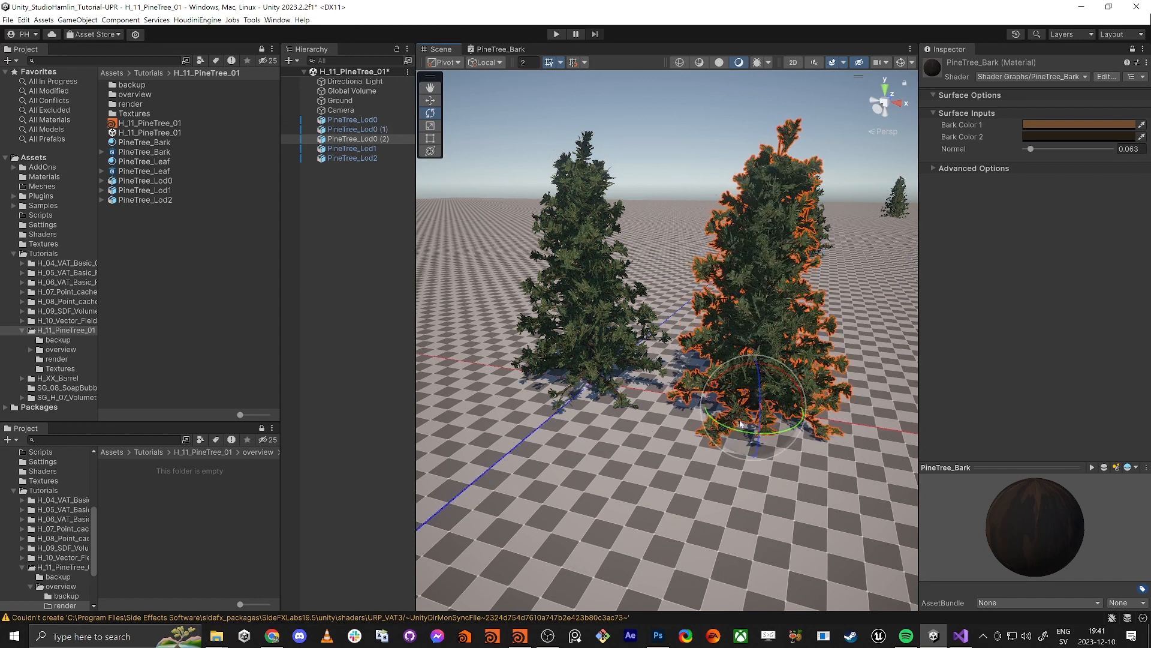
key("w")
left_click_drag(754, 424, 708, 312)
- Duplicate the original PineTree_Lod0, move this copy to its opposite side and rotate it
left_click(586, 301)
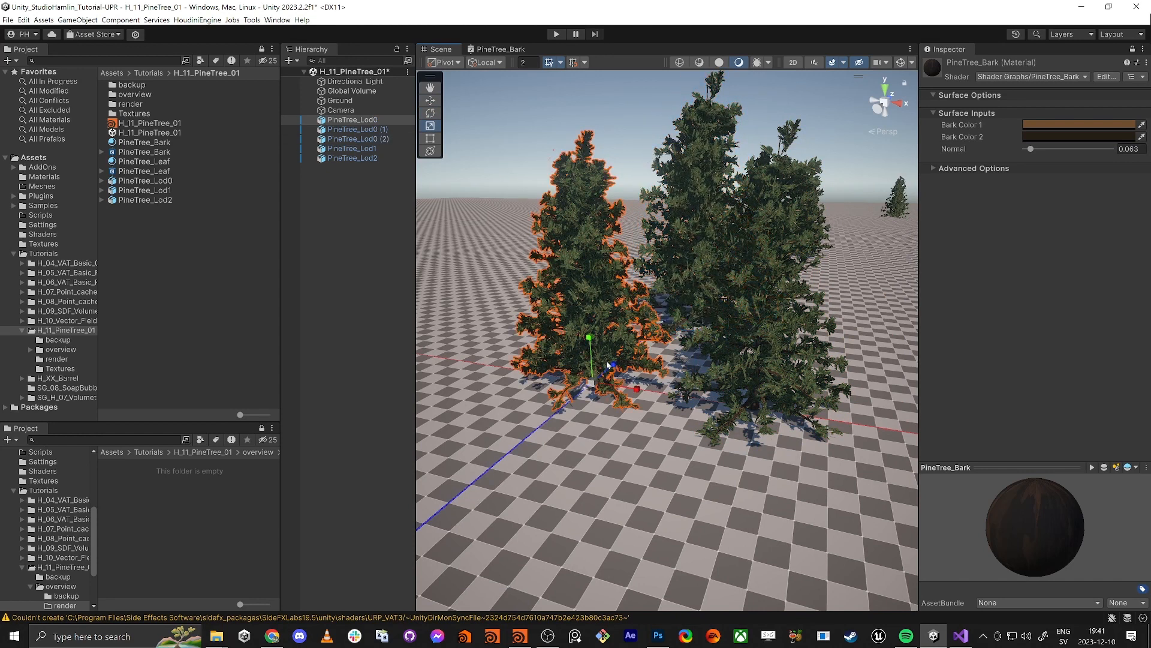
key("ctrl+d")
key("w")
left_click_drag(590, 385, 253, 394)
key("e")
right_click_drag(652, 422, 636, 288)
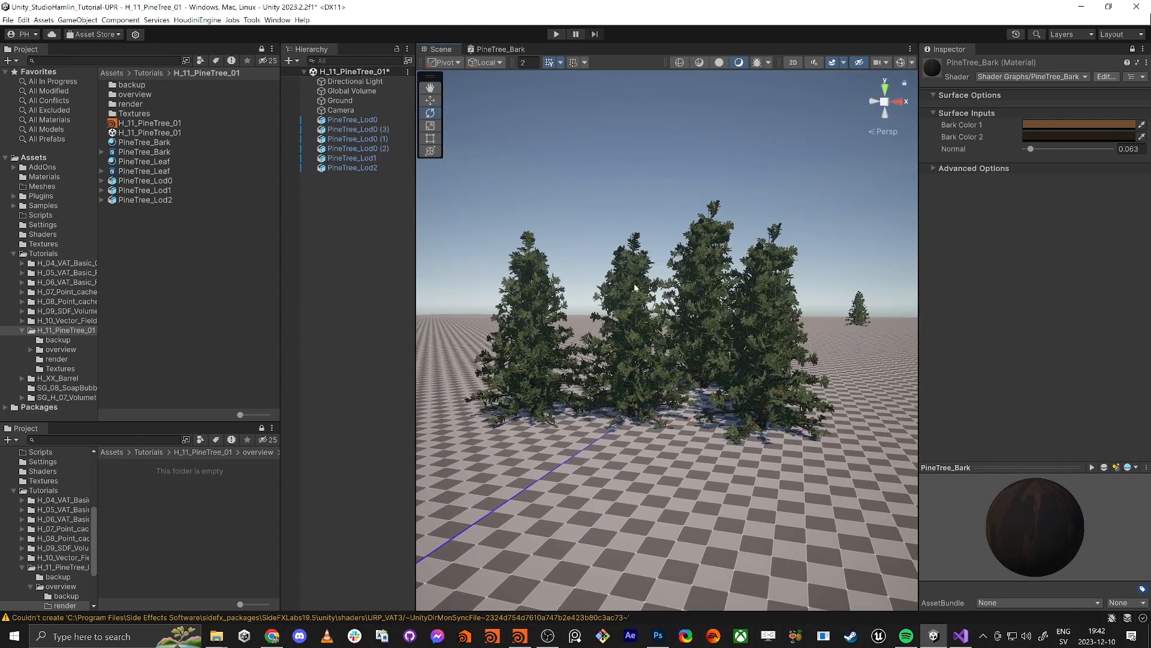
- Examine the four PineTree_Lod0 trees one by one and view the group up close for variation
left_click(513, 315)
left_click(630, 282)
left_click(701, 282)
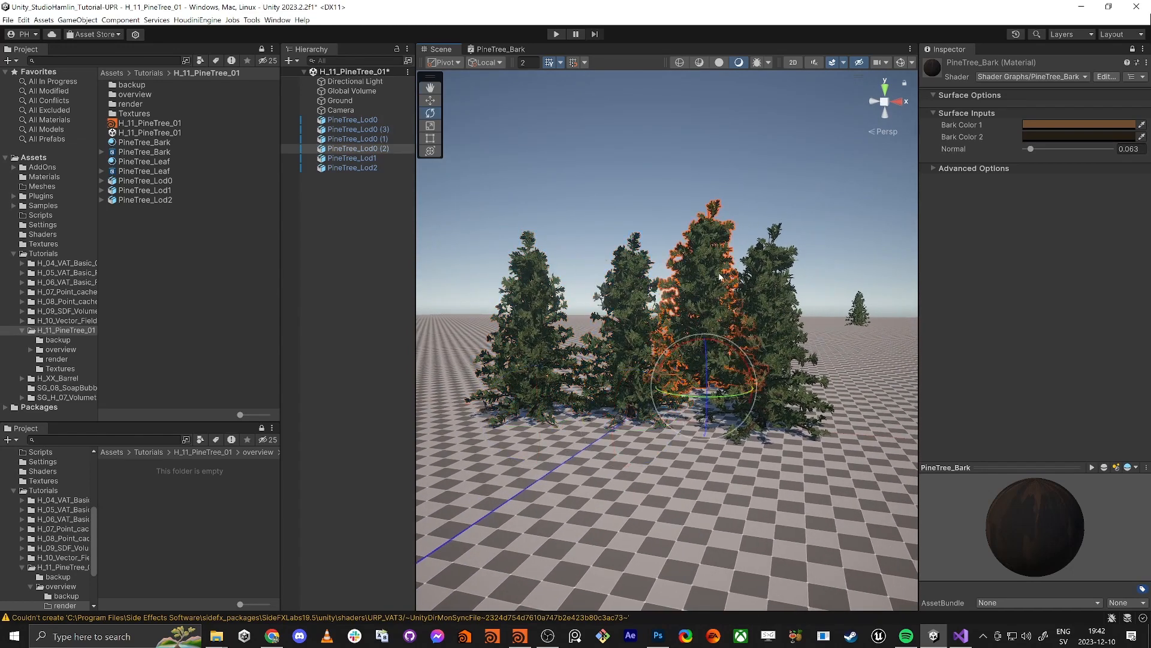
left_click(771, 304)
right_click_drag(771, 305, 750, 313)
key("d")
left_click_drag(701, 413, 771, 389)
key("w")
right_click_drag(679, 195, 606, 217)
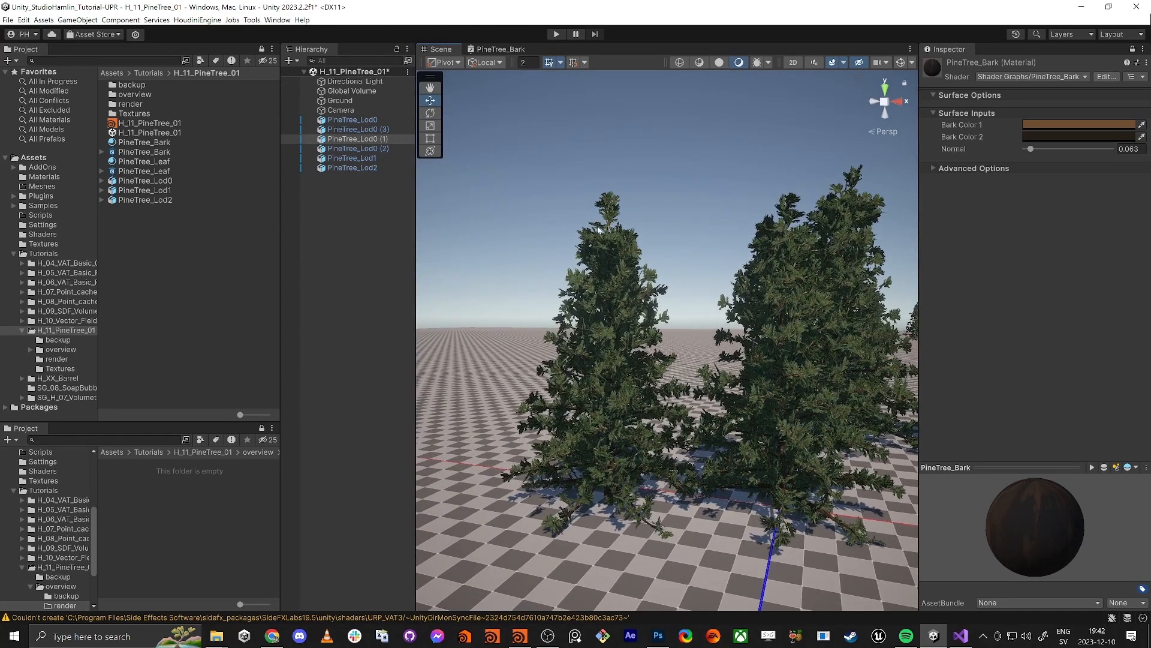
- Switch to Houdini and display the result of tree_leaf_generator1, followed by that of attribtransfer1
key("alt+Tab")
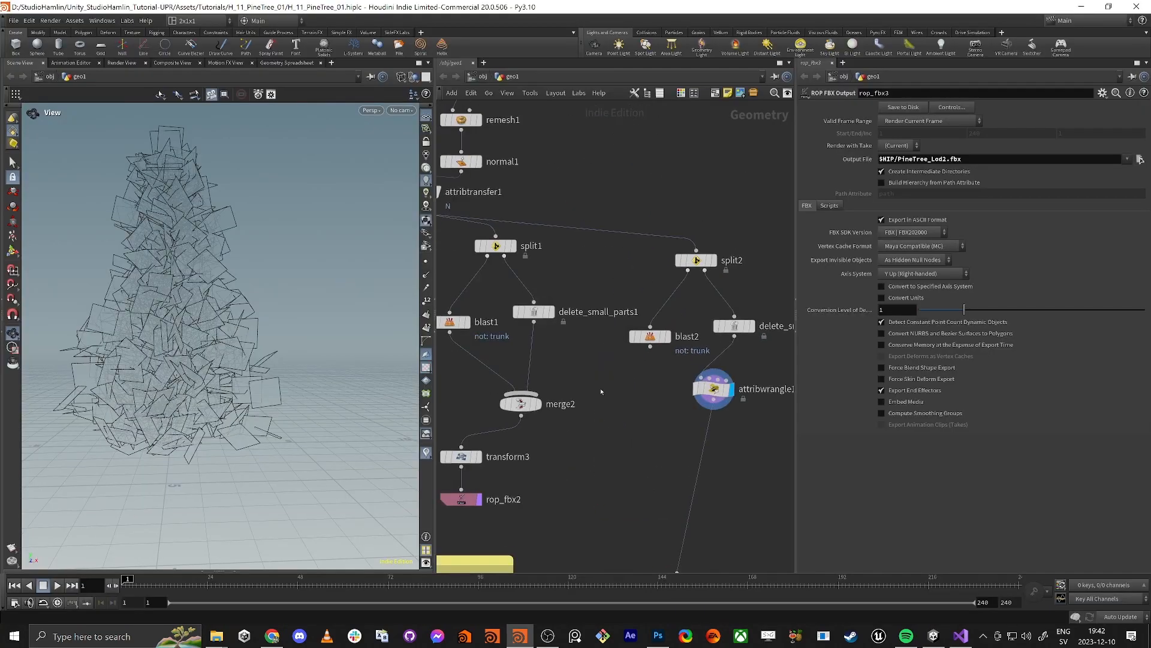
scroll(602, 391, "down", 5)
scroll(539, 326, "up", 5)
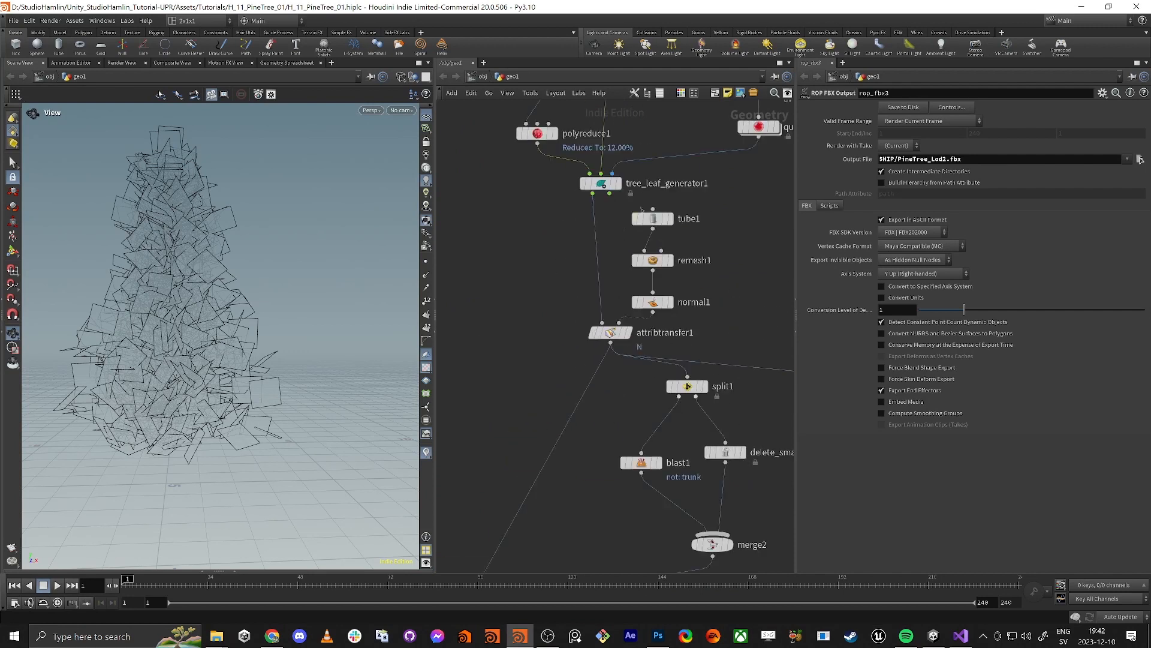
left_click(618, 185)
key("f")
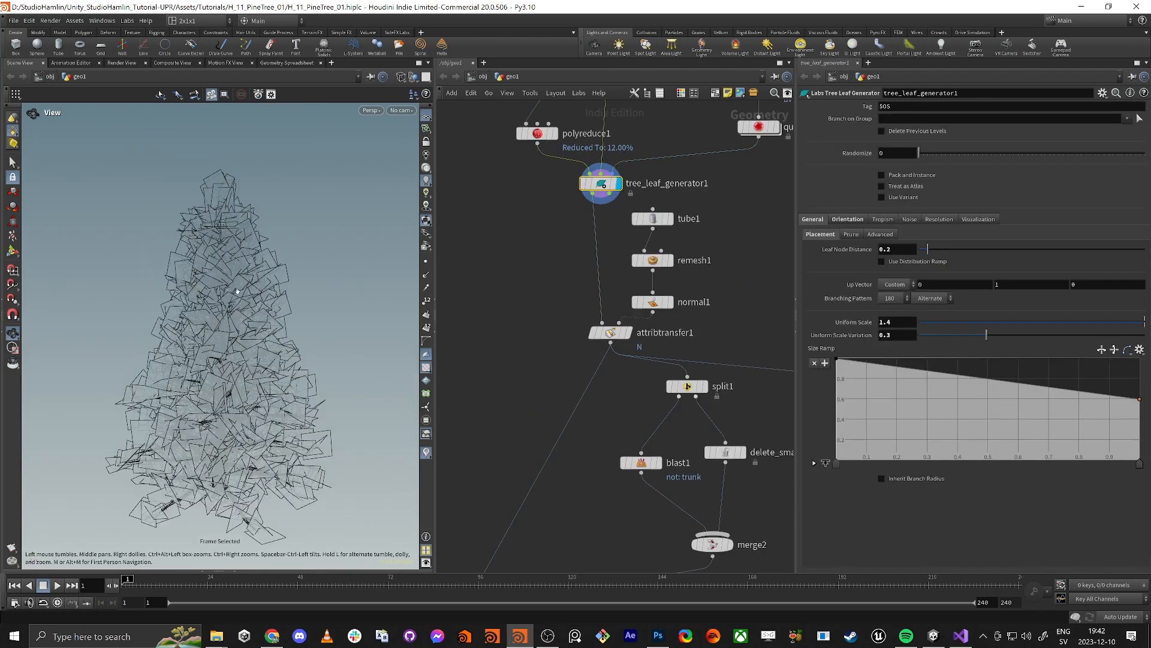
left_click(628, 333)
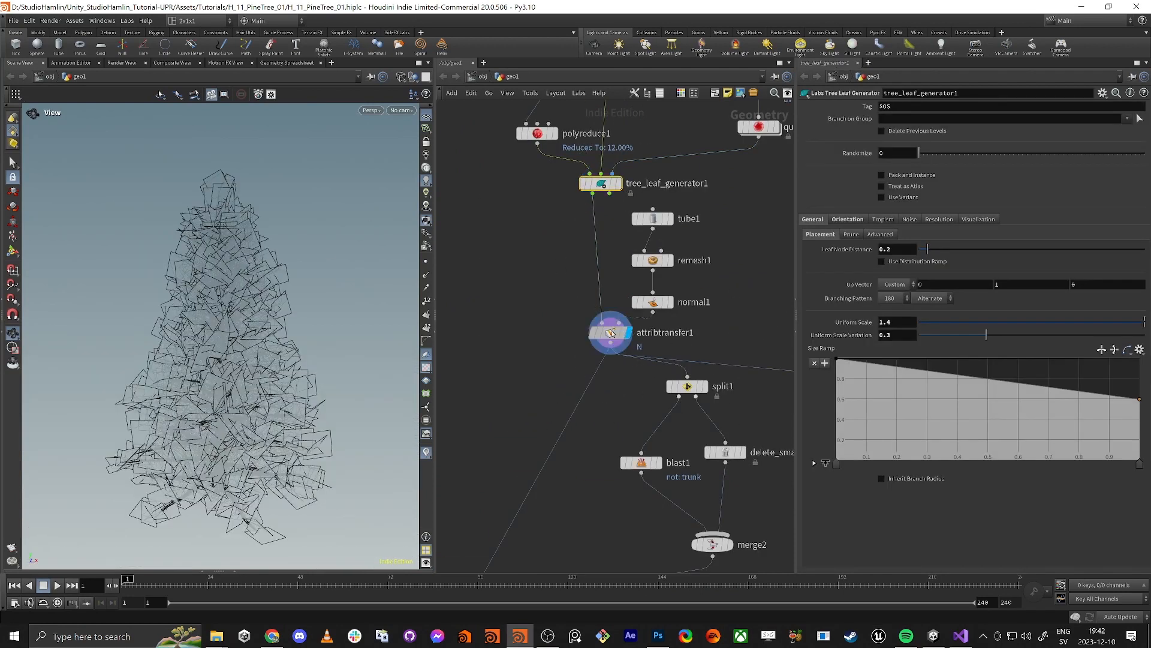
middle_click_drag(547, 526, 578, 555)
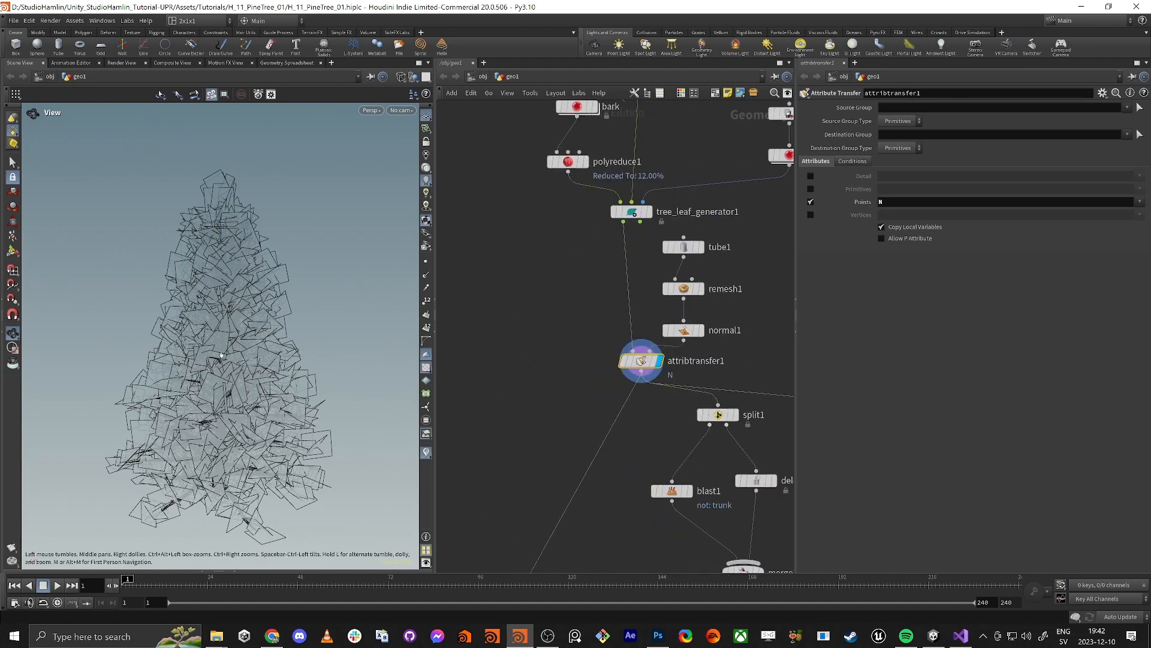
- Set the Randomize value of tree_leaf_generator1 to 9 and inspect the new leaf arrangement
middle_click_drag(474, 224, 475, 381)
left_click(632, 368)
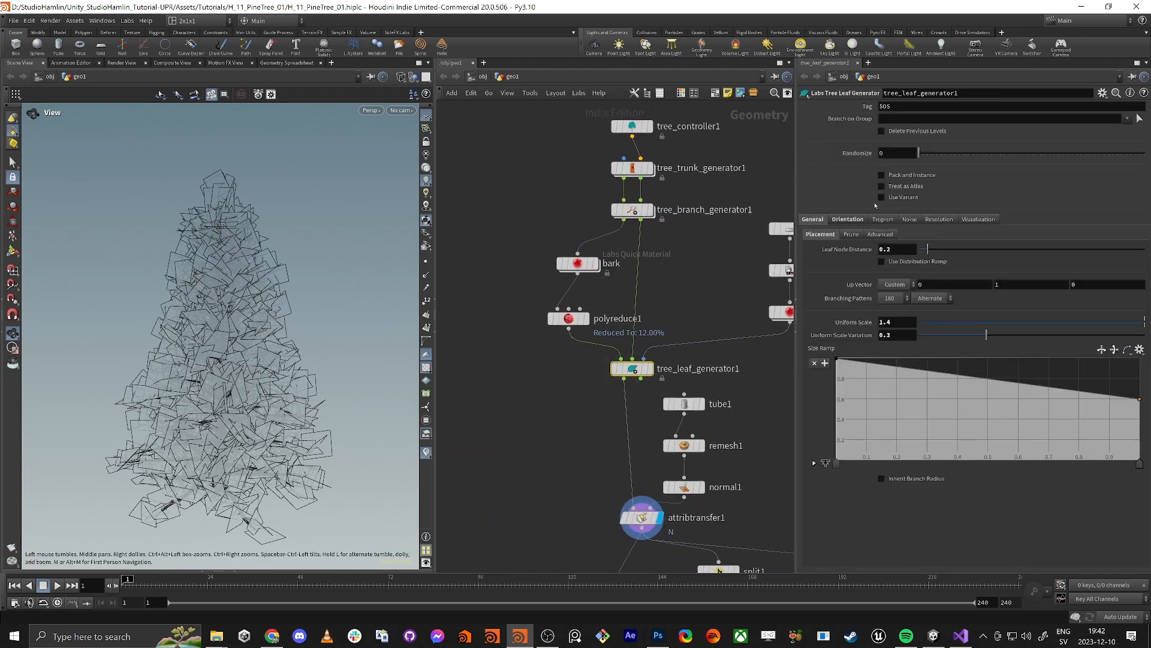
left_click(939, 153)
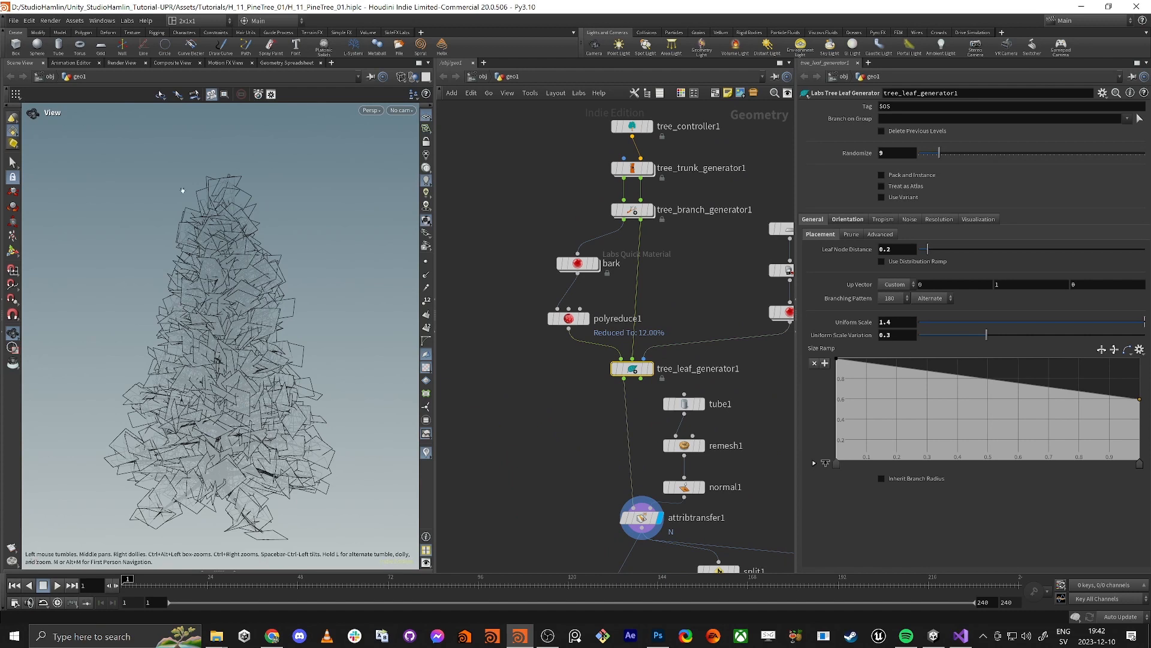
left_click_drag(183, 188, 281, 246)
- Export the randomized tree to PineTree_Lod0.fbx from the rop_fbx1 node
middle_click_drag(532, 420, 499, 303)
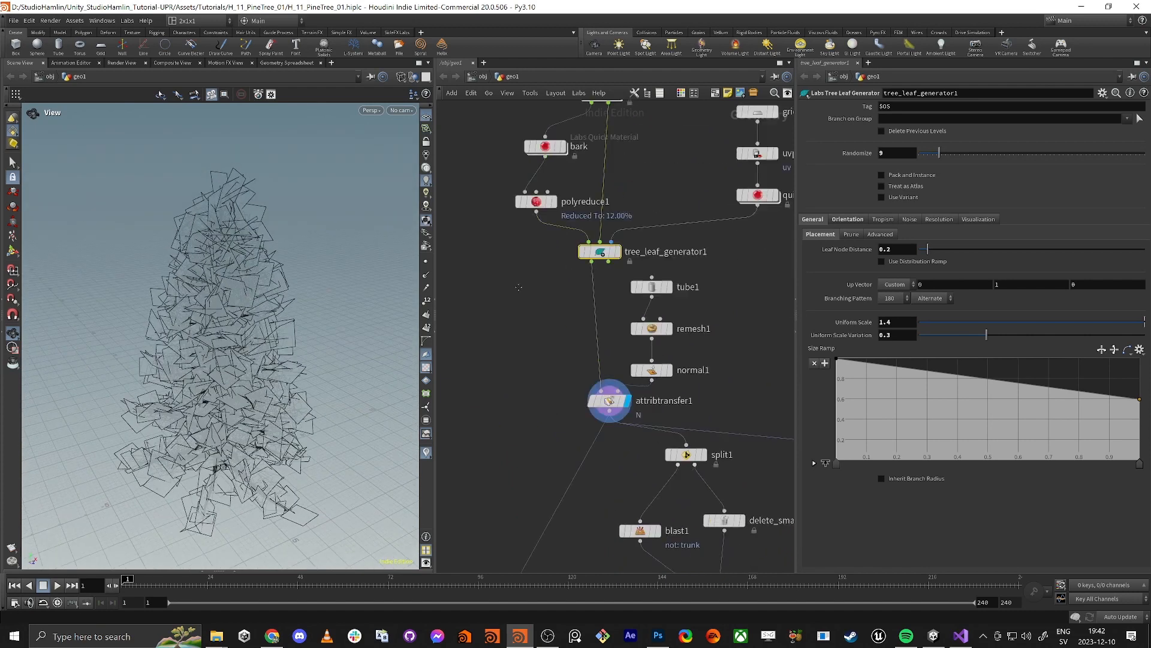
scroll(513, 312, "down", 2)
middle_click_drag(552, 517, 600, 259)
scroll(521, 265, "up", 3)
left_click(517, 276)
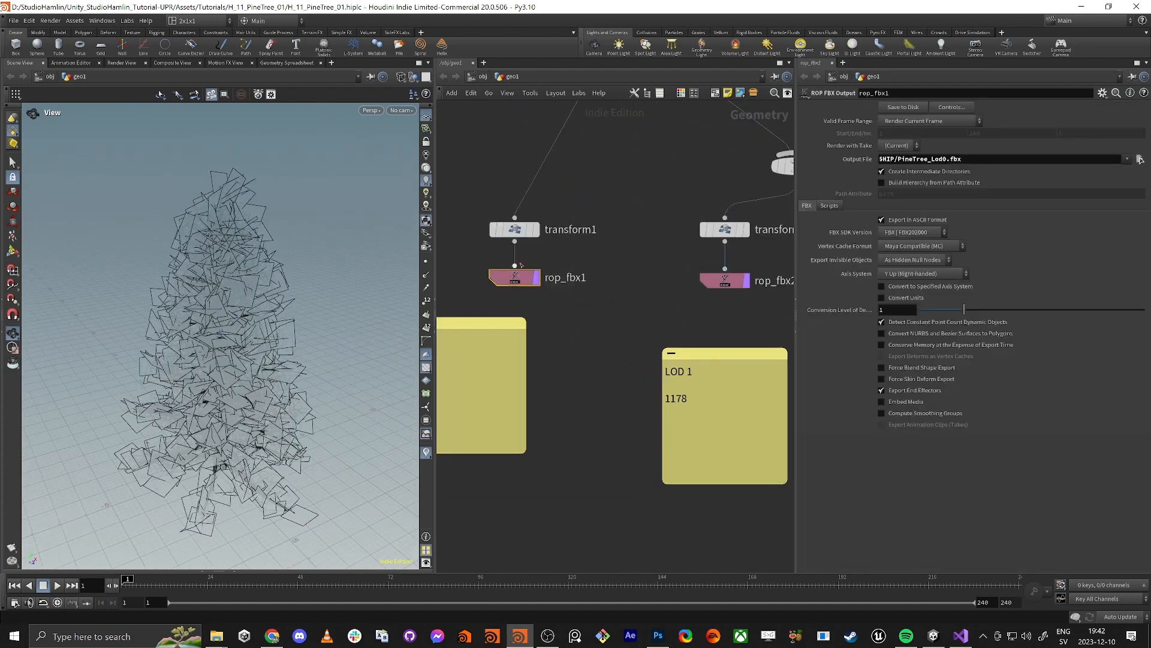
left_click(903, 106)
- Switch to Unity and examine the scene's tree group with the re-exported Lod0 mesh
key("super+Tab")
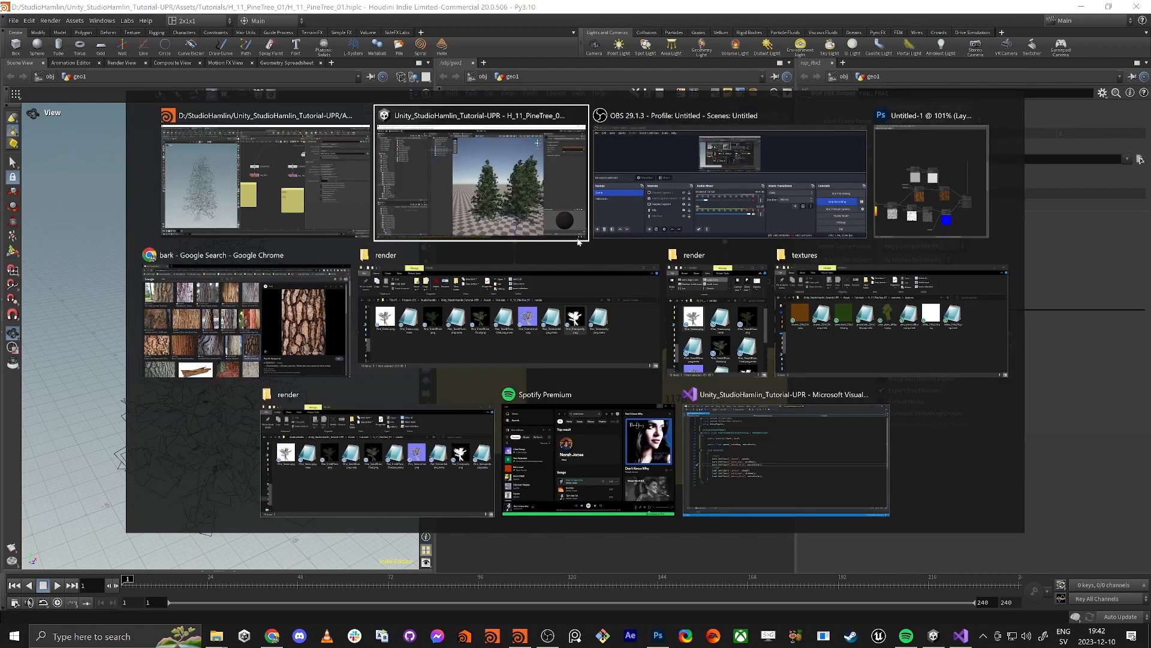
left_click(501, 210)
right_click_drag(598, 262, 632, 265)
key("w")
key("s")
- Return to Houdini, move tree_controller1 aside and add a Curve node above the tree trunk generator
key("alt+Tab")
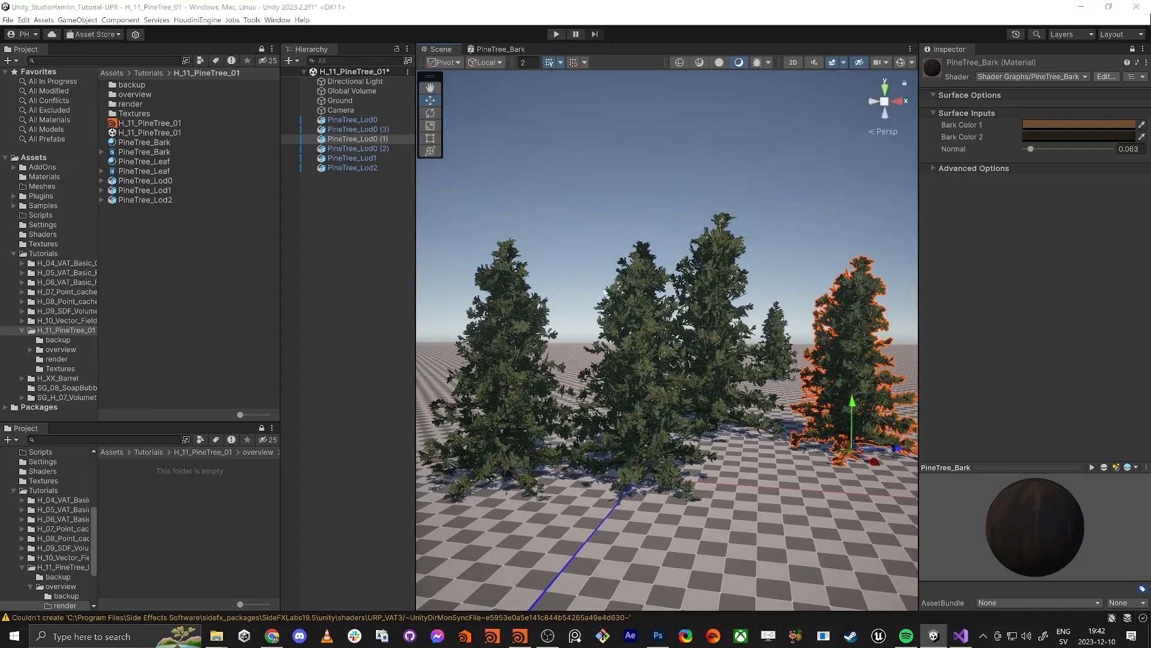
left_click(442, 175)
scroll(604, 205, "down", 5)
middle_click_drag(604, 206, 602, 492)
scroll(606, 252, "up", 4)
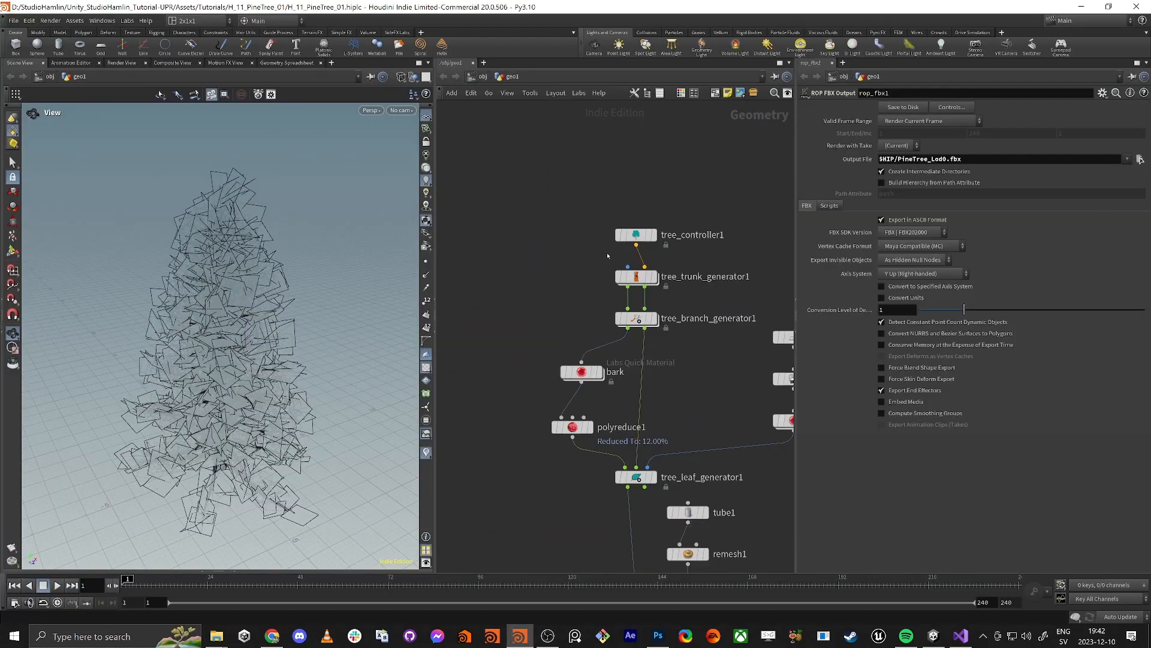
left_click_drag(636, 234, 716, 206)
key("Tab")
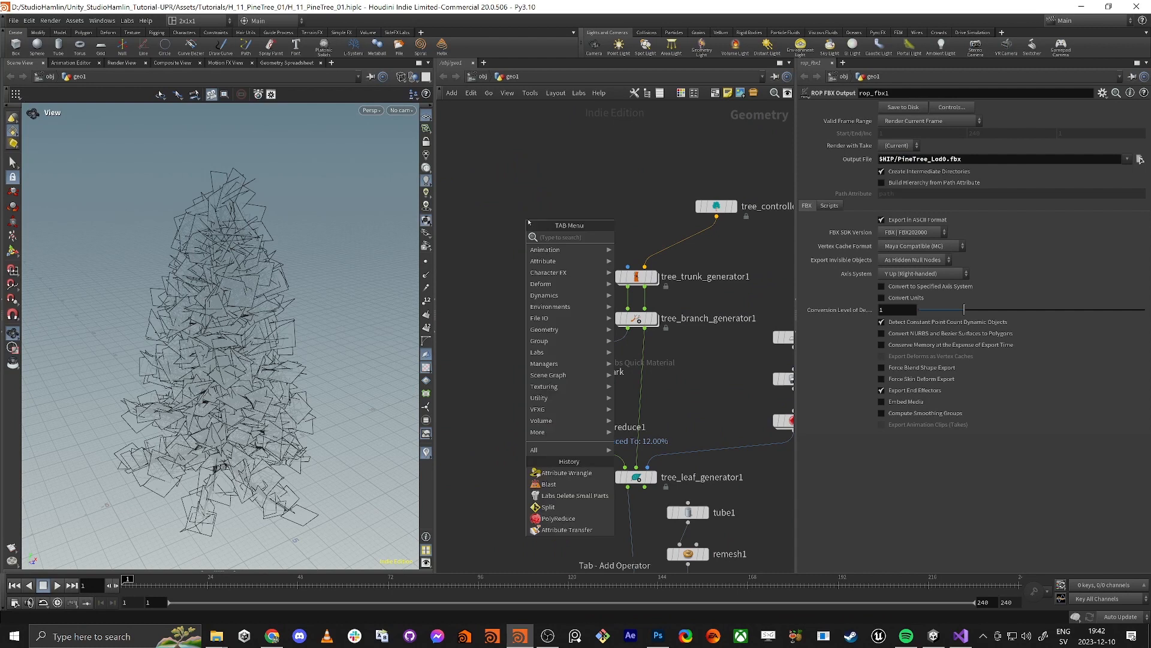
type("curv")
key("Return")
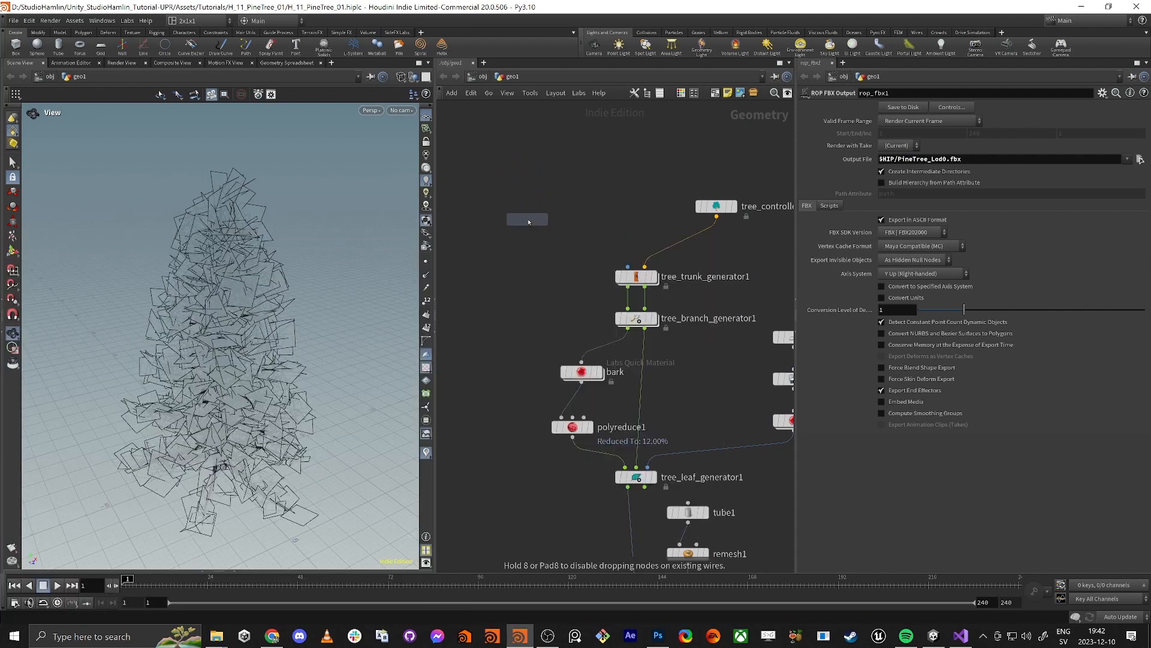
left_click(528, 147)
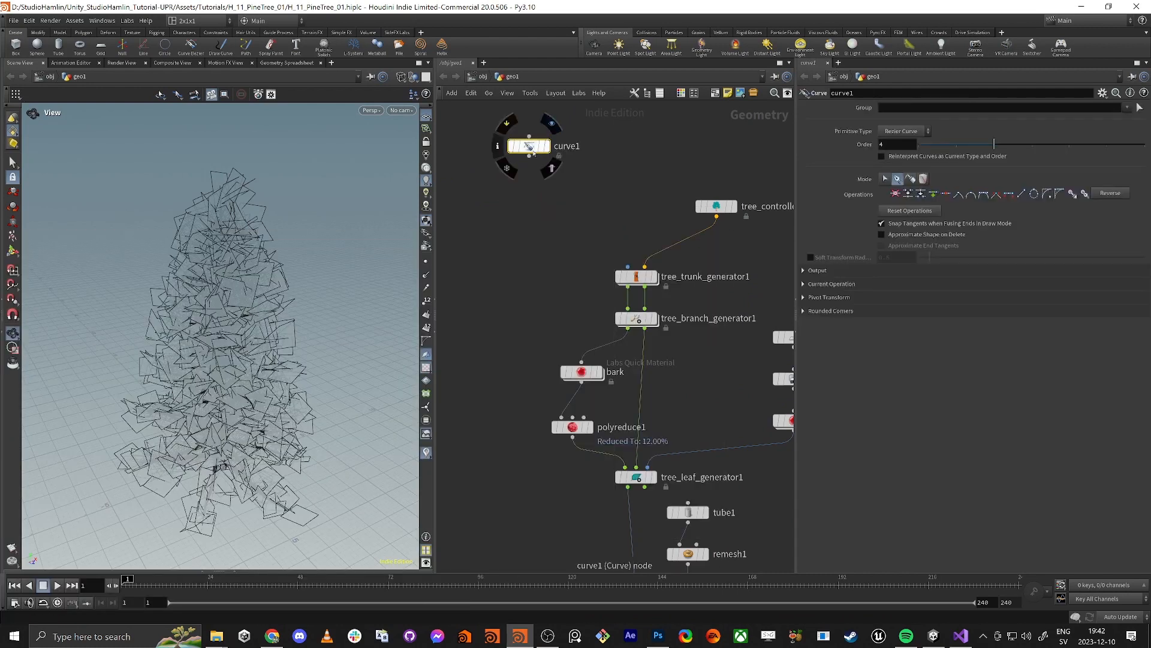
- Draw a Bezier curve from the tree's base straight up past its top, bending to one side at the end
left_click_drag(293, 386, 234, 419)
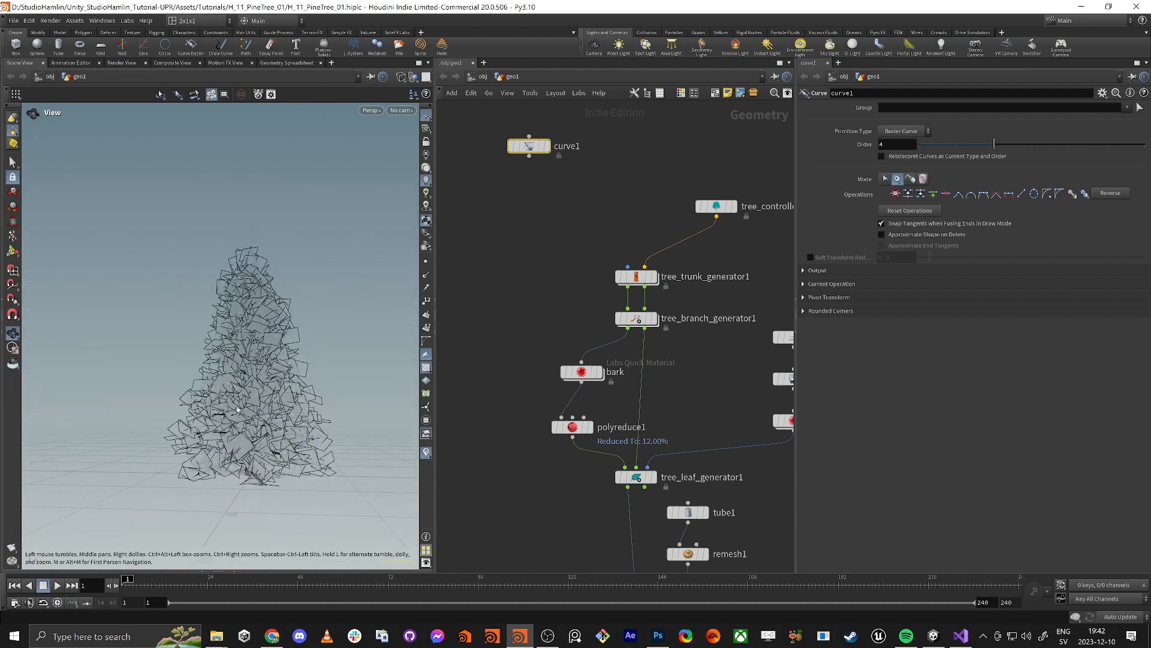
key("Tab")
key("Escape")
left_click(529, 136)
key("Escape")
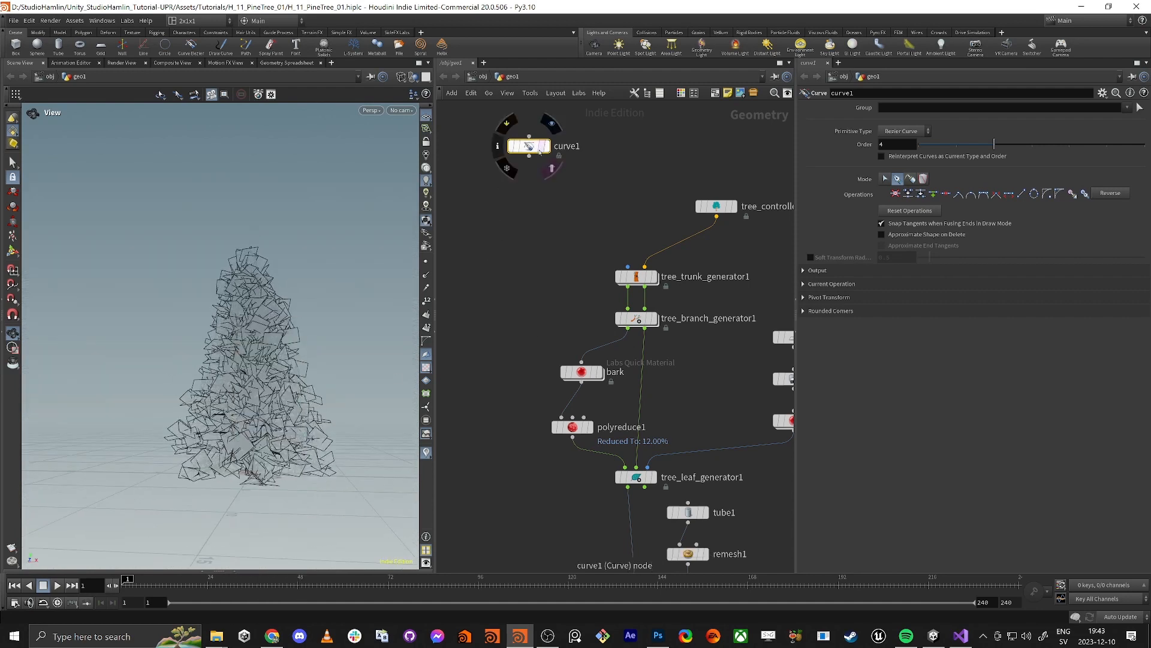
key("Return")
left_click_drag(254, 468, 258, 426)
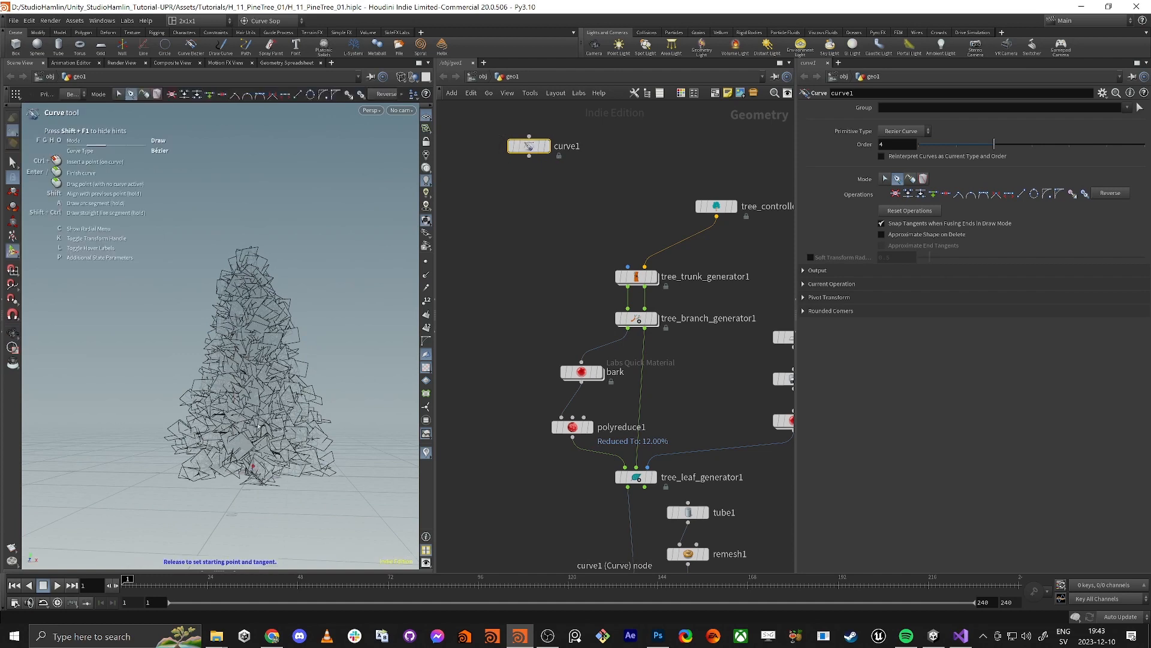
left_click_drag(259, 334, 257, 324)
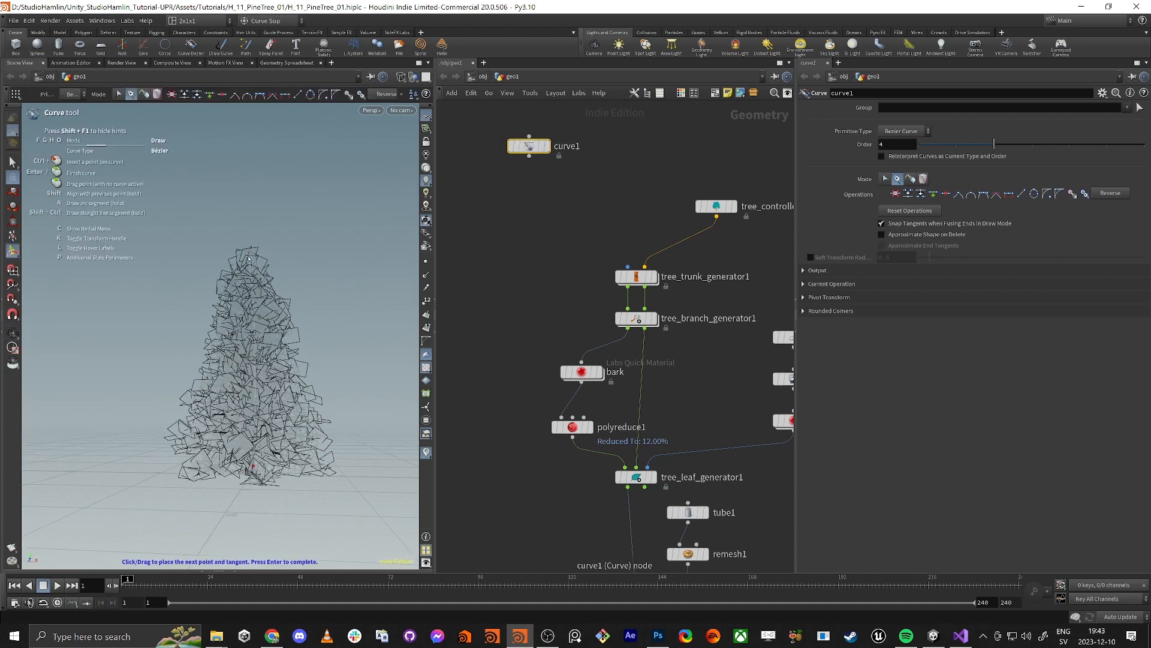
left_click_drag(255, 186, 248, 165)
left_click_drag(194, 140, 168, 136)
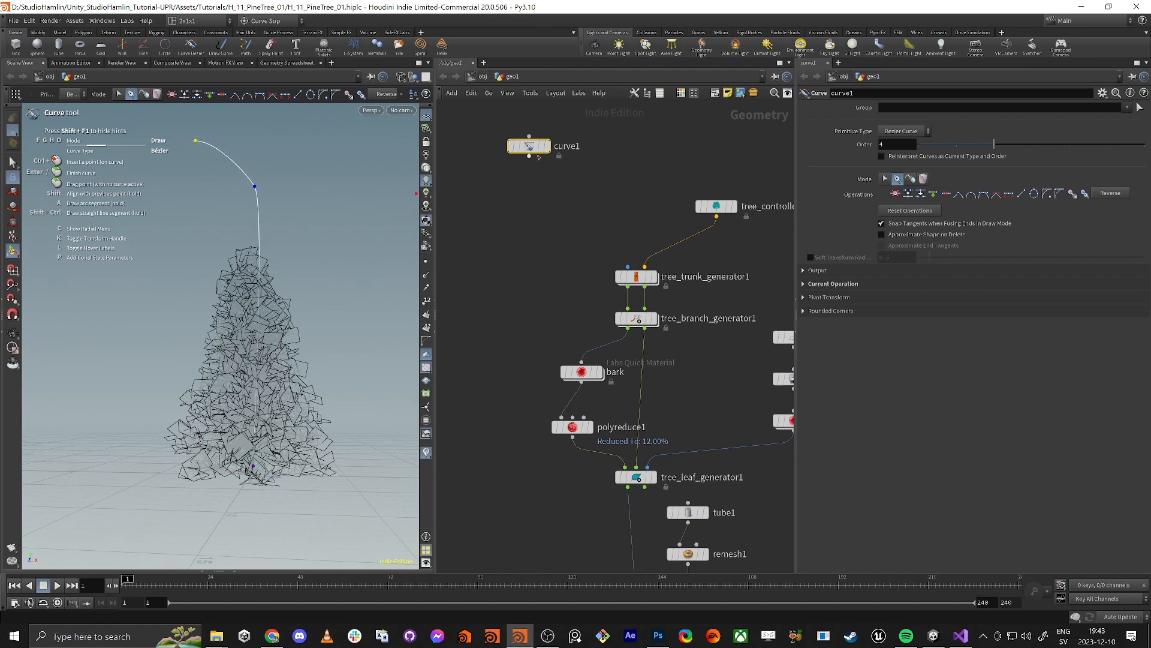
- Connect curve1 to the first input of tree_trunk_generator1 and display the result of the LOD 2 attribute wrangle
left_click_drag(529, 157, 588, 276)
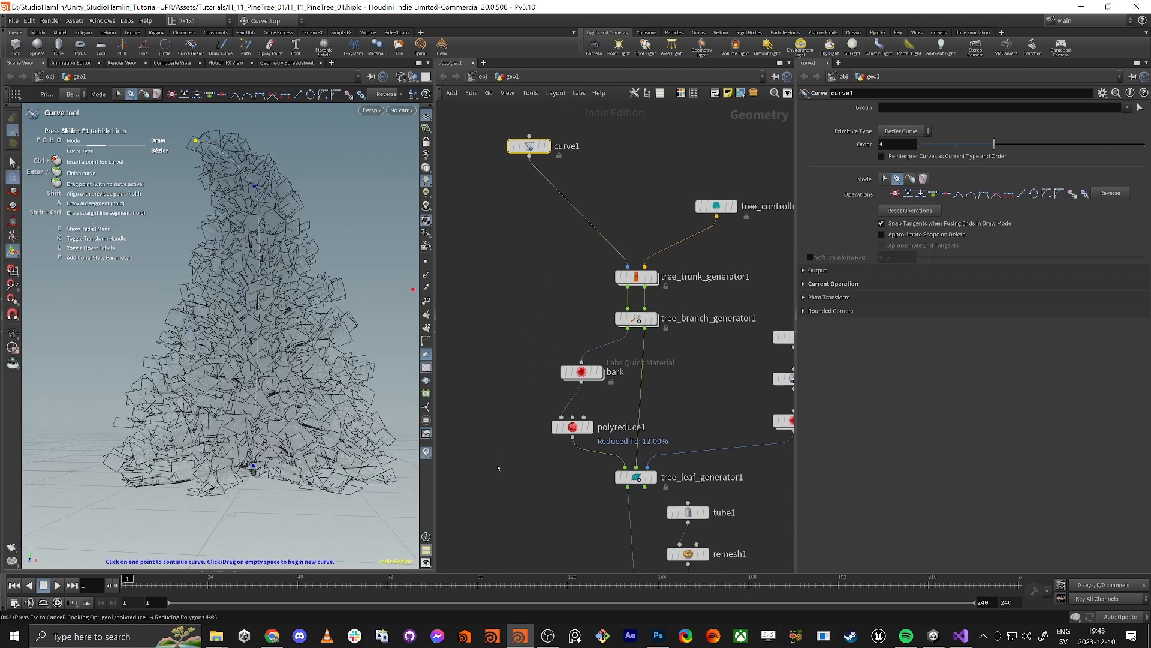
middle_click_drag(478, 311, 500, 185)
scroll(506, 192, "down", 5)
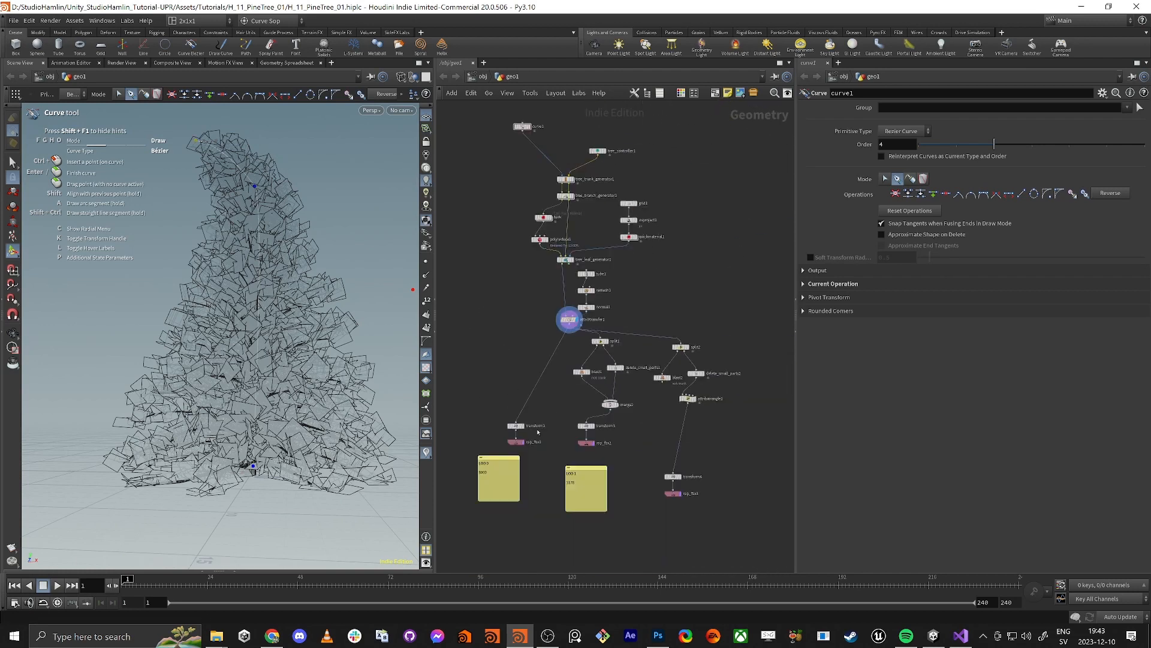
scroll(582, 387, "up", 5)
scroll(603, 294, "down", 4)
scroll(747, 336, "up", 4)
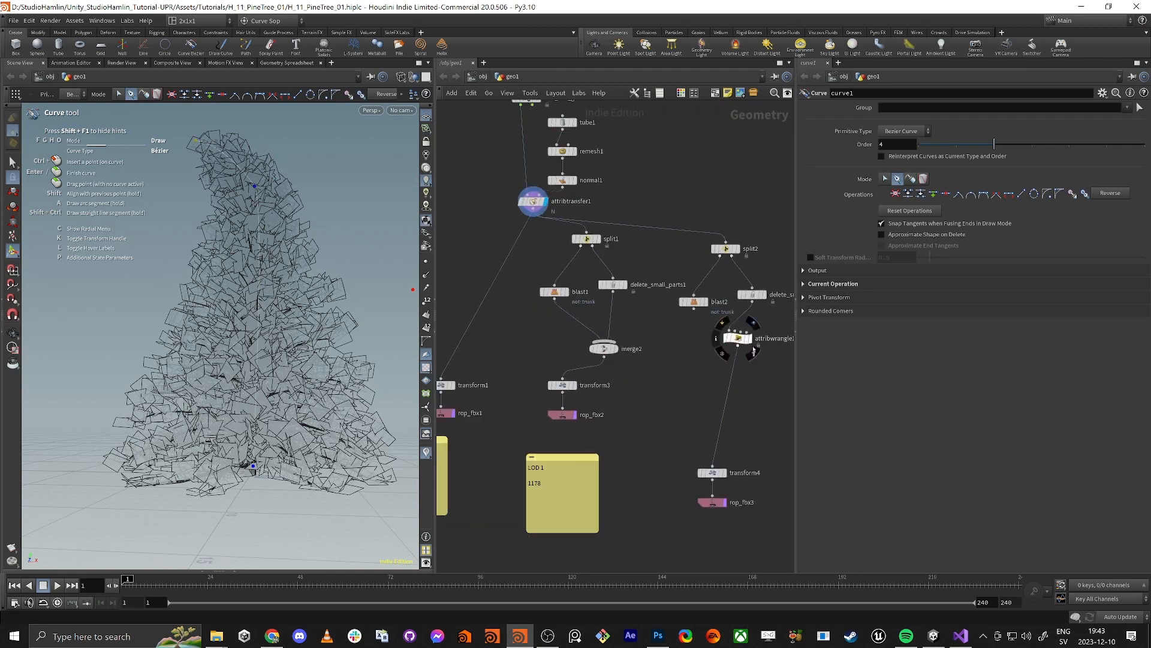
left_click(753, 323)
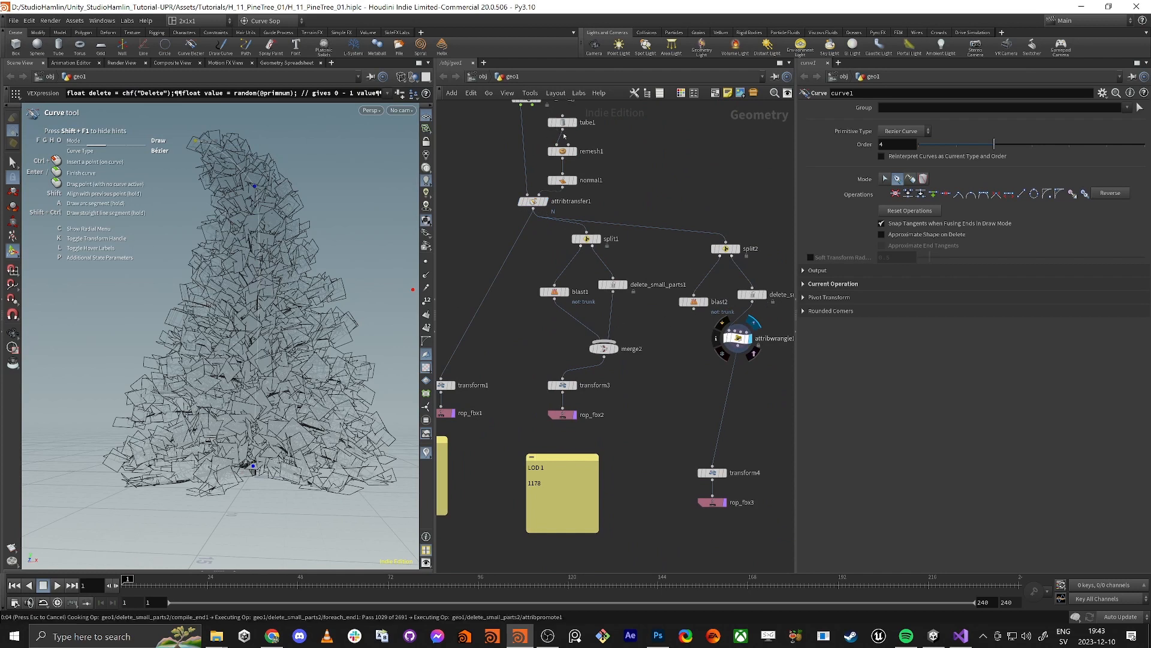
- Display transform1 and export the curved tree to PineTree_Lod0.fbx with rop_fbx1
middle_click_drag(481, 390, 577, 350)
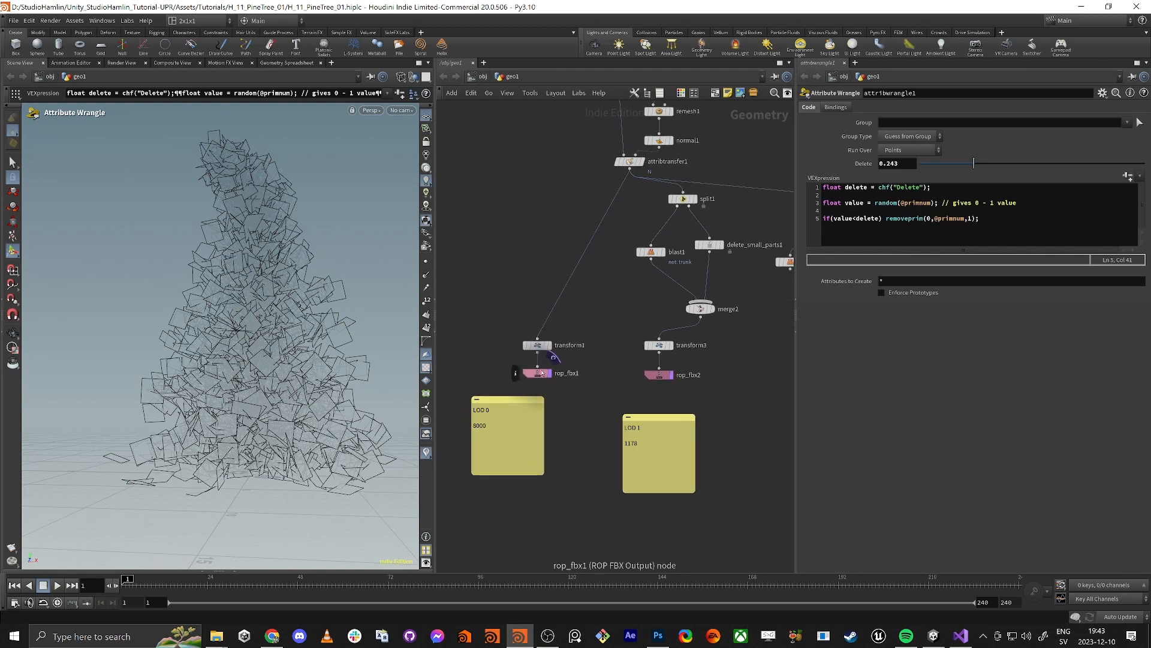
left_click(548, 345)
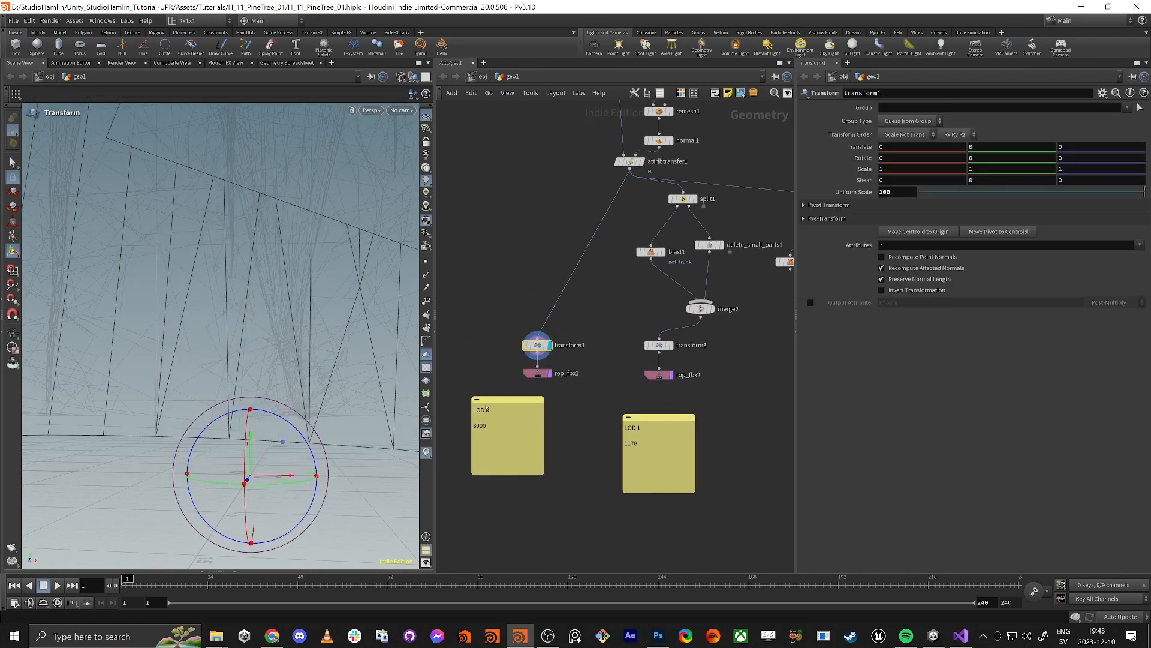
left_click(537, 373)
left_click(903, 107)
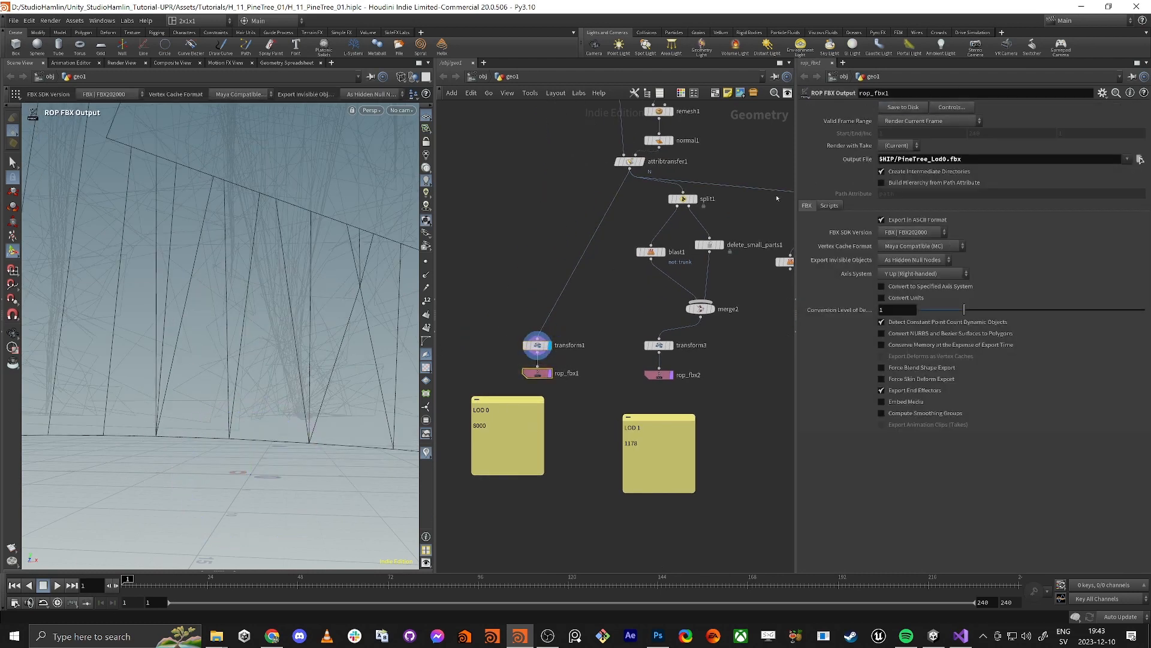
- Switch to Unity and examine the curved trees from a distance and up close
key("alt+Tab")
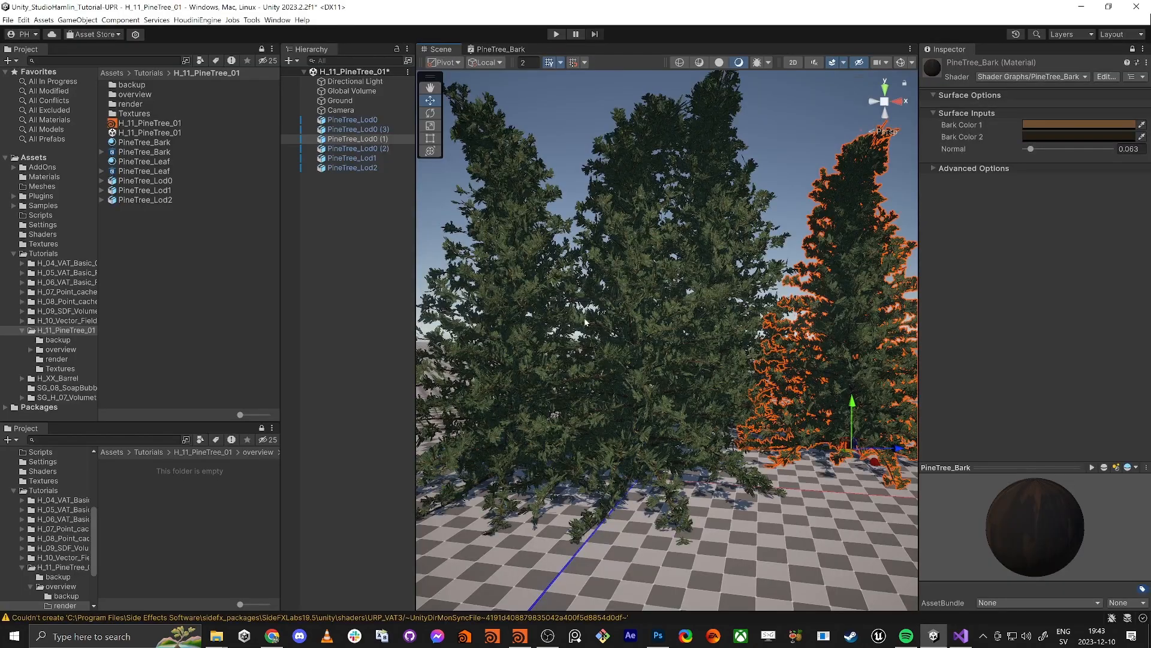
mouse_move(585, 322)
left_mouse_down("alt")
mouse_move(595, 312)
mouse_move(602, 325)
left_mouse_up("alt")
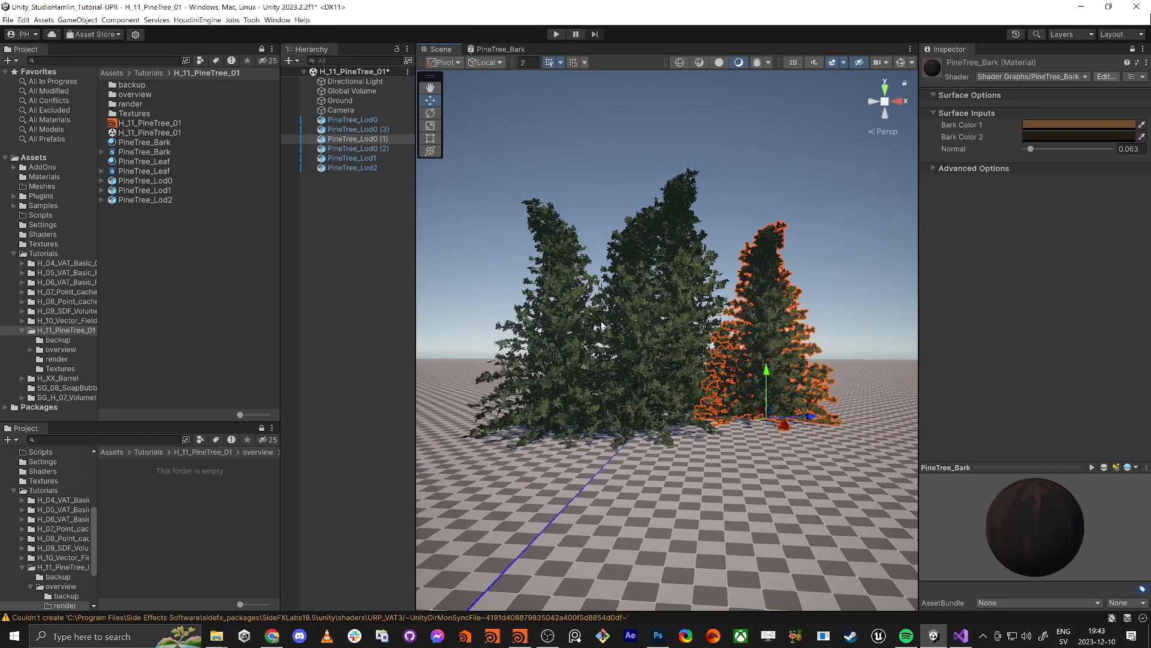
left_click_drag(567, 224, 626, 354, "alt")
left_click(625, 354)
left_click_drag(644, 469, 543, 469)
left_click(605, 294)
right_click_drag(605, 294, 531, 286)
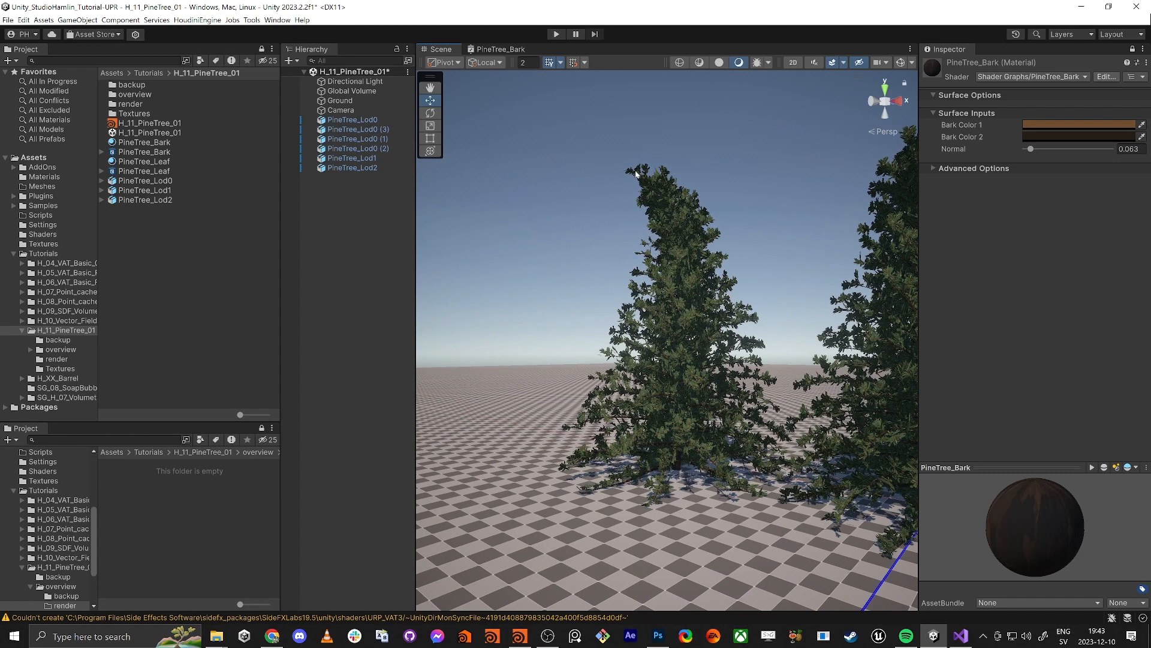
- Go back to Houdini, review the network from curve1 to rop_fbx1, re-export PineTree_Lod0.fbx and switch to Unity
key("alt+Tab")
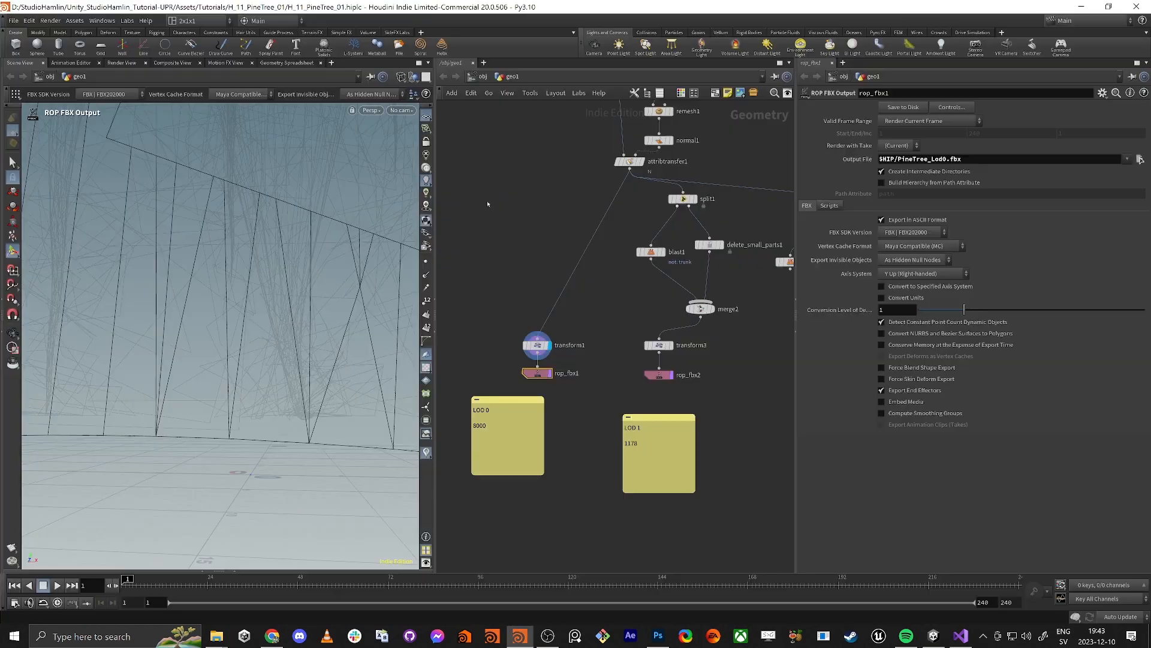
scroll(512, 393, "down", 4)
scroll(519, 287, "up", 7)
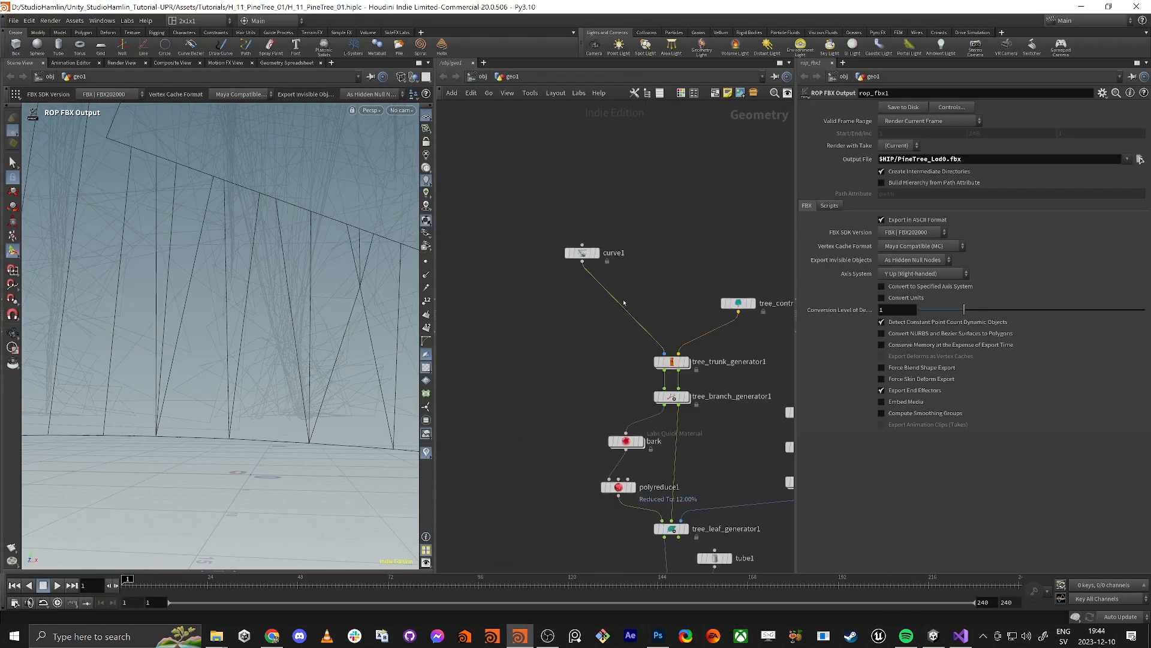
middle_click_drag(583, 360, 596, 176)
scroll(596, 176, "down", 2)
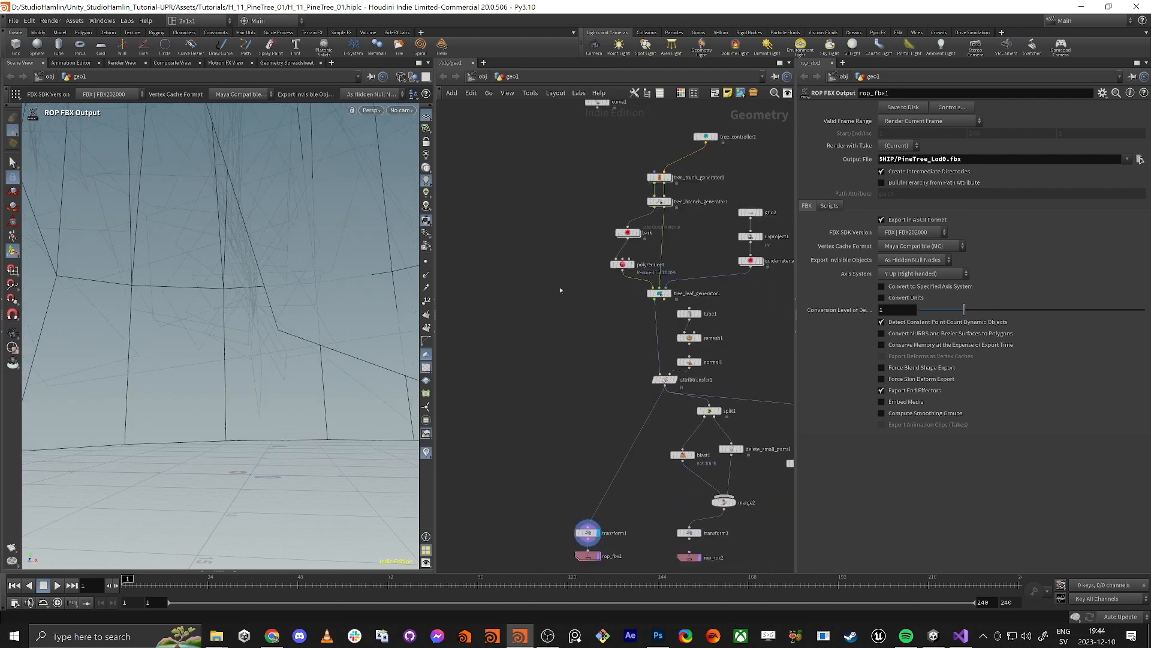
middle_click_drag(651, 533, 667, 372)
scroll(672, 378, "up", 3)
left_click_drag(501, 392, 562, 410)
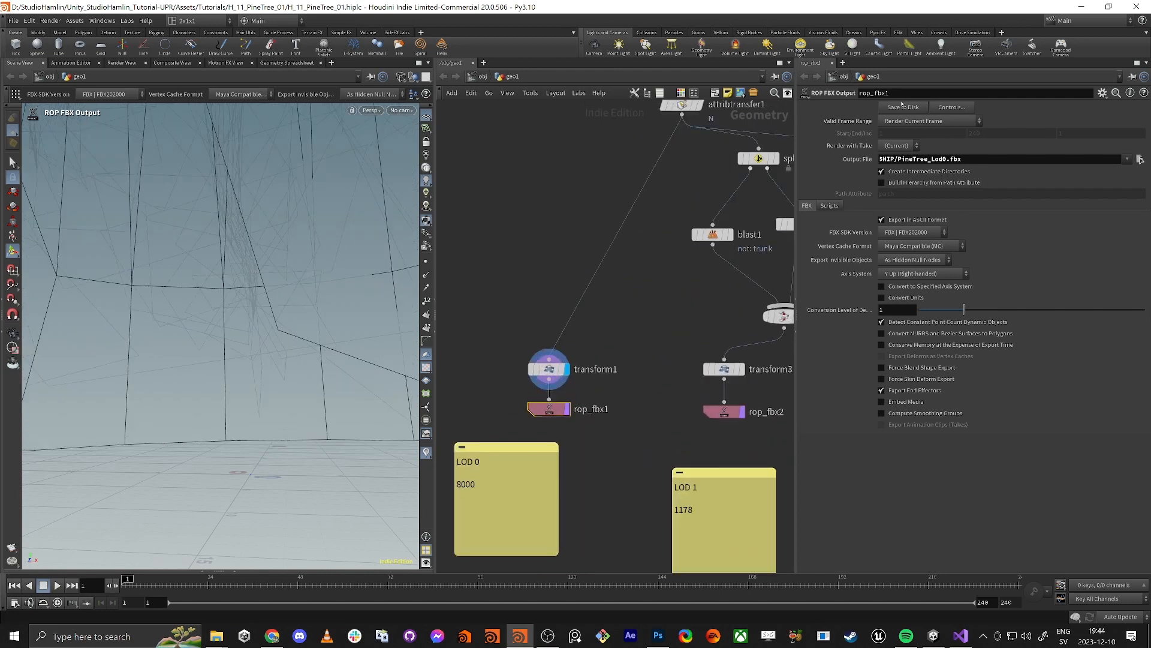
left_click(897, 108)
key("alt+Tab")
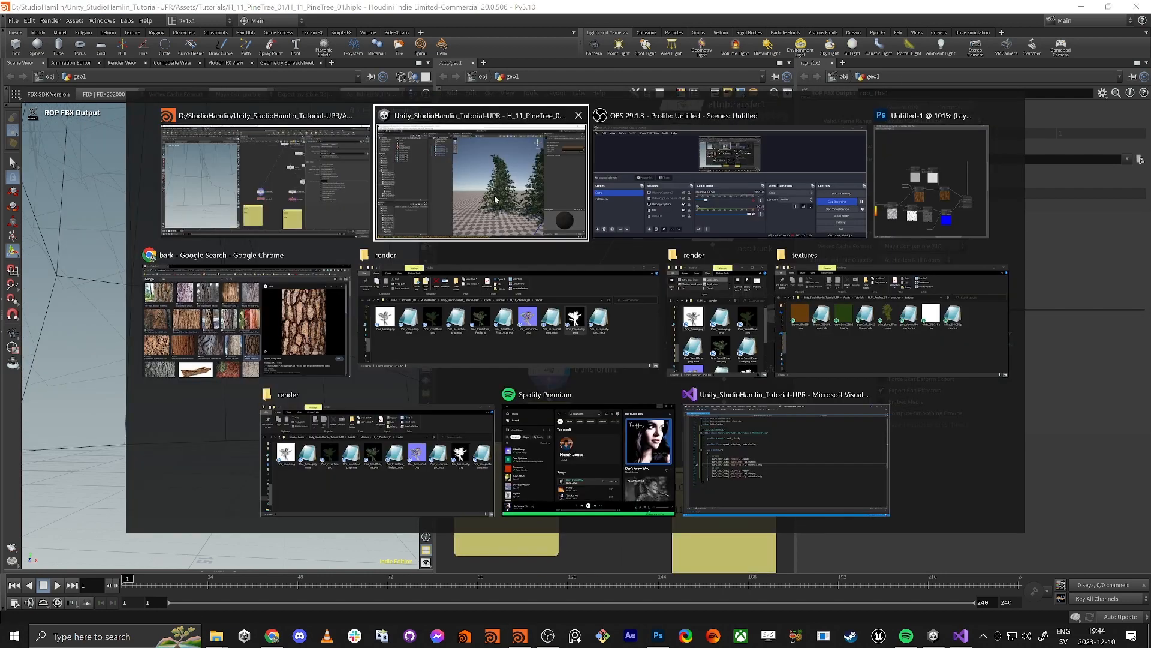